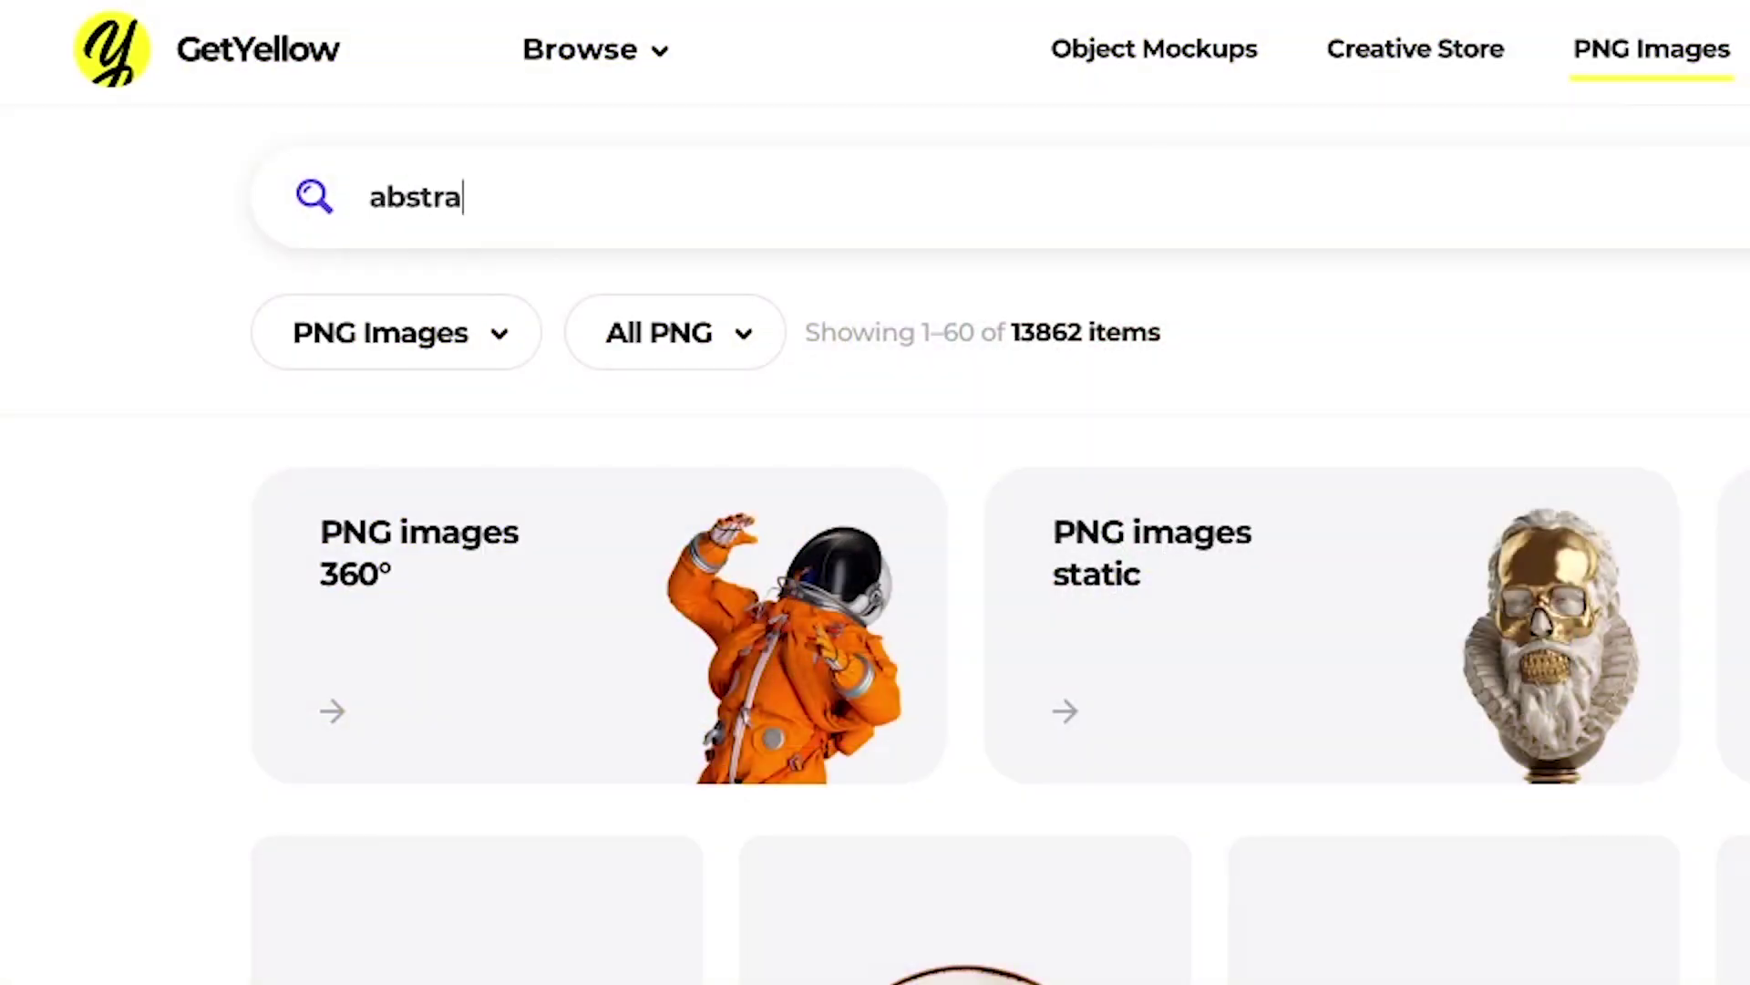
# - Search Yellow Images for abstract PNGs and open the PNG Abstract Rings product details
pyautogui.press('Return')
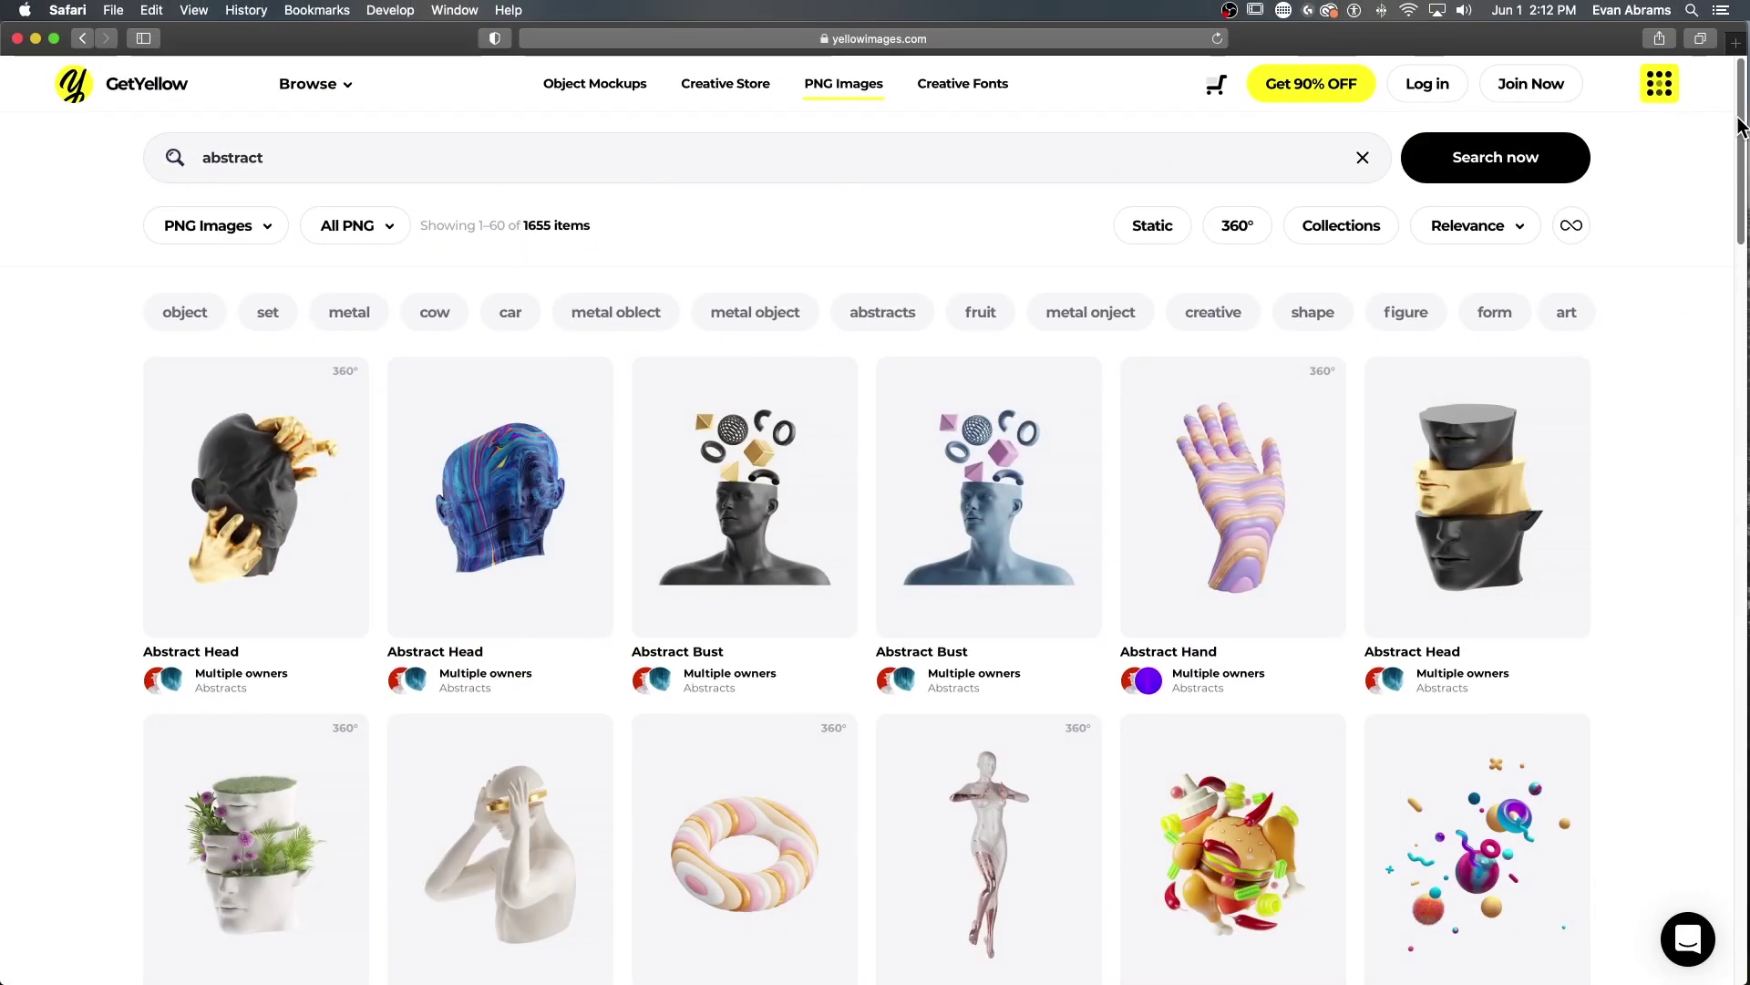
pyautogui.scroll(-3, 1743, 152)
pyautogui.moveTo(1743, 152); pyautogui.dragTo(1741, 417)
pyautogui.click(1051, 485)
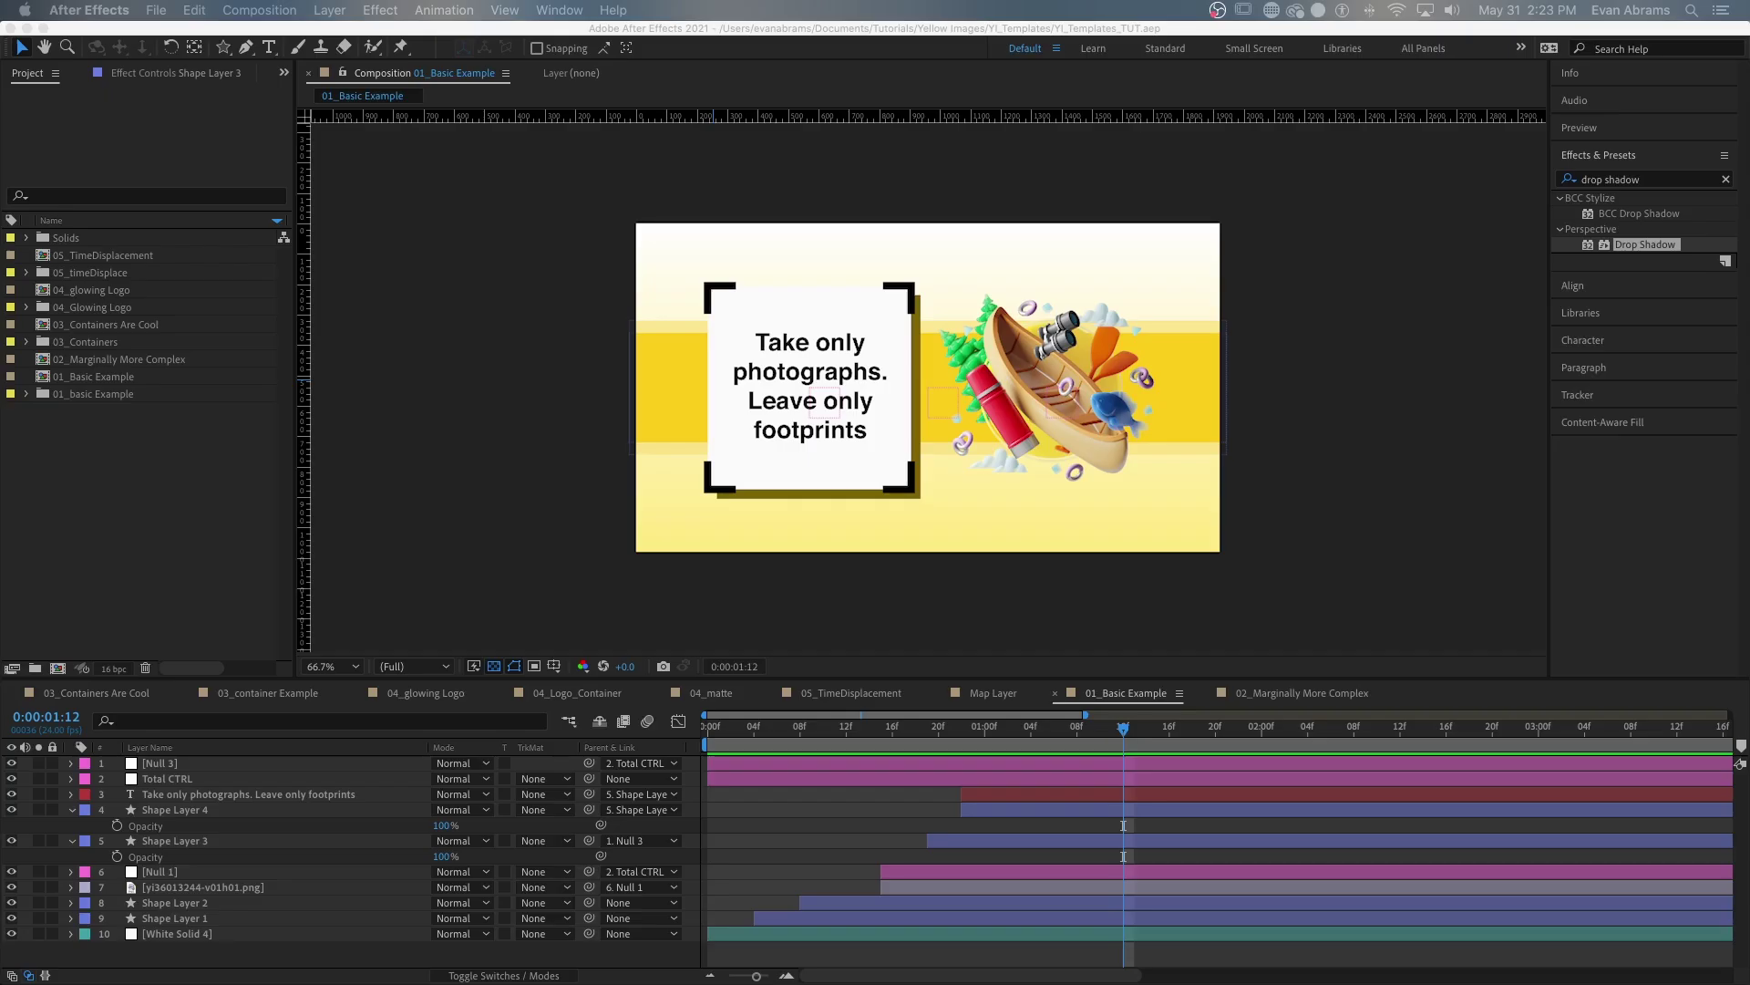
pyautogui.click(408, 530)
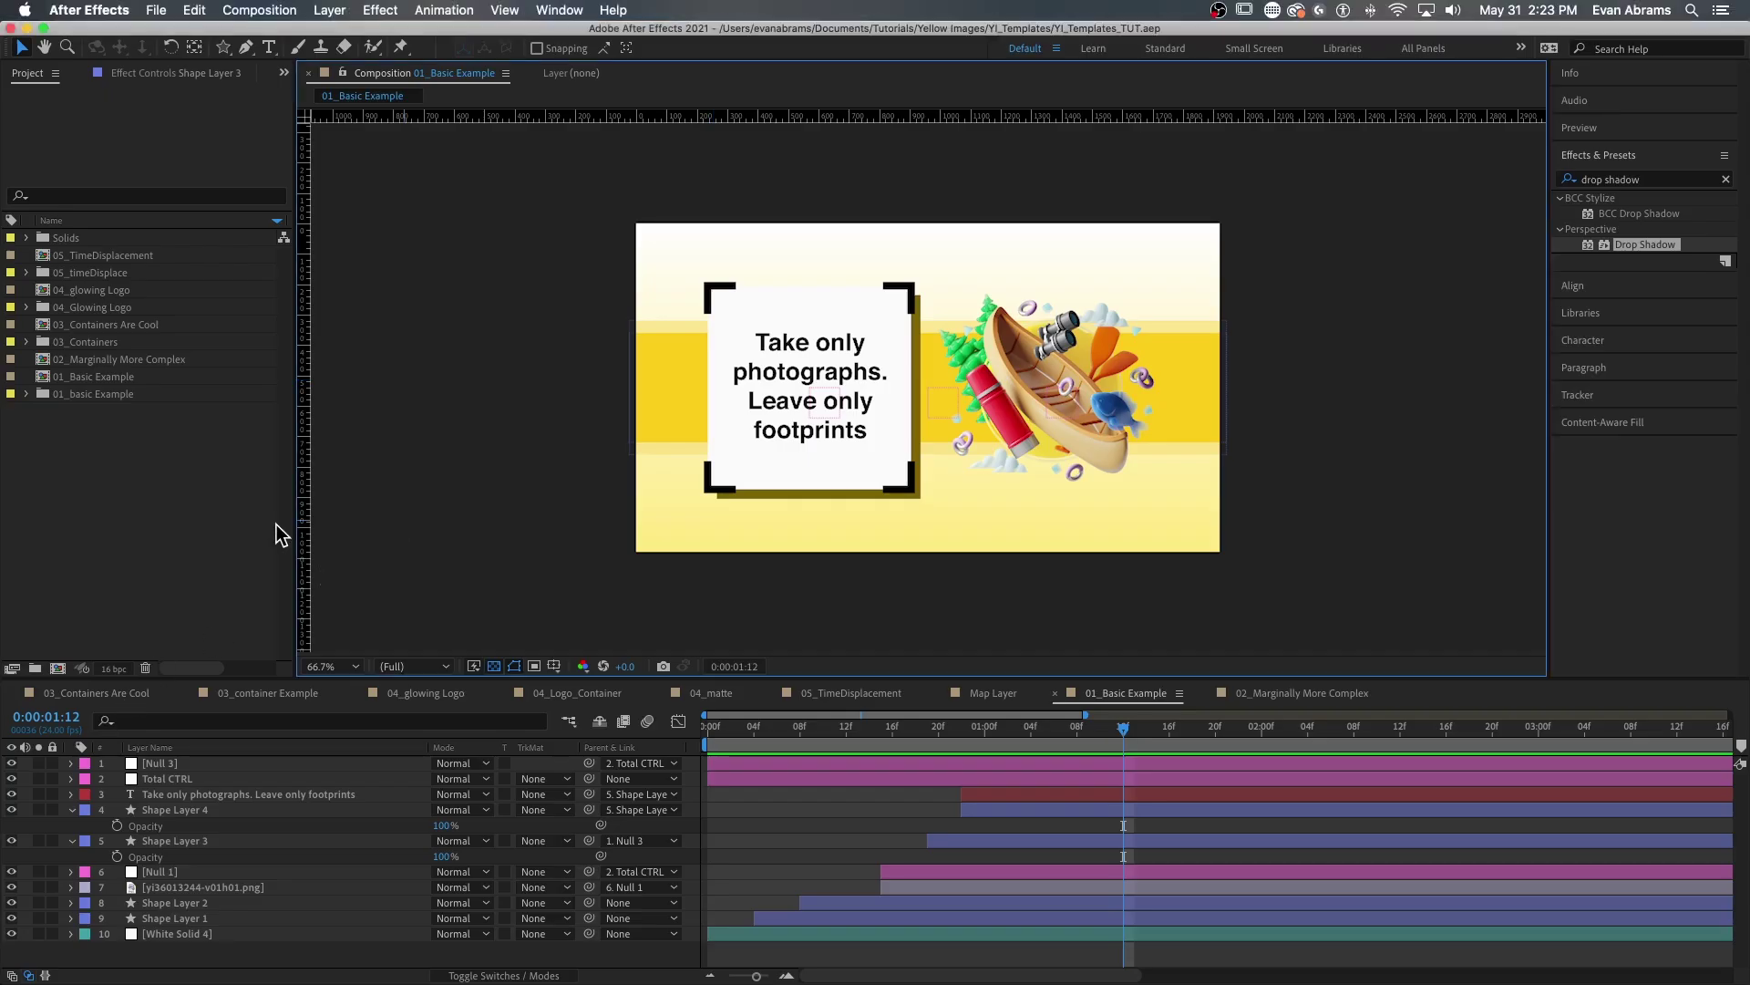
pyautogui.click(703, 742)
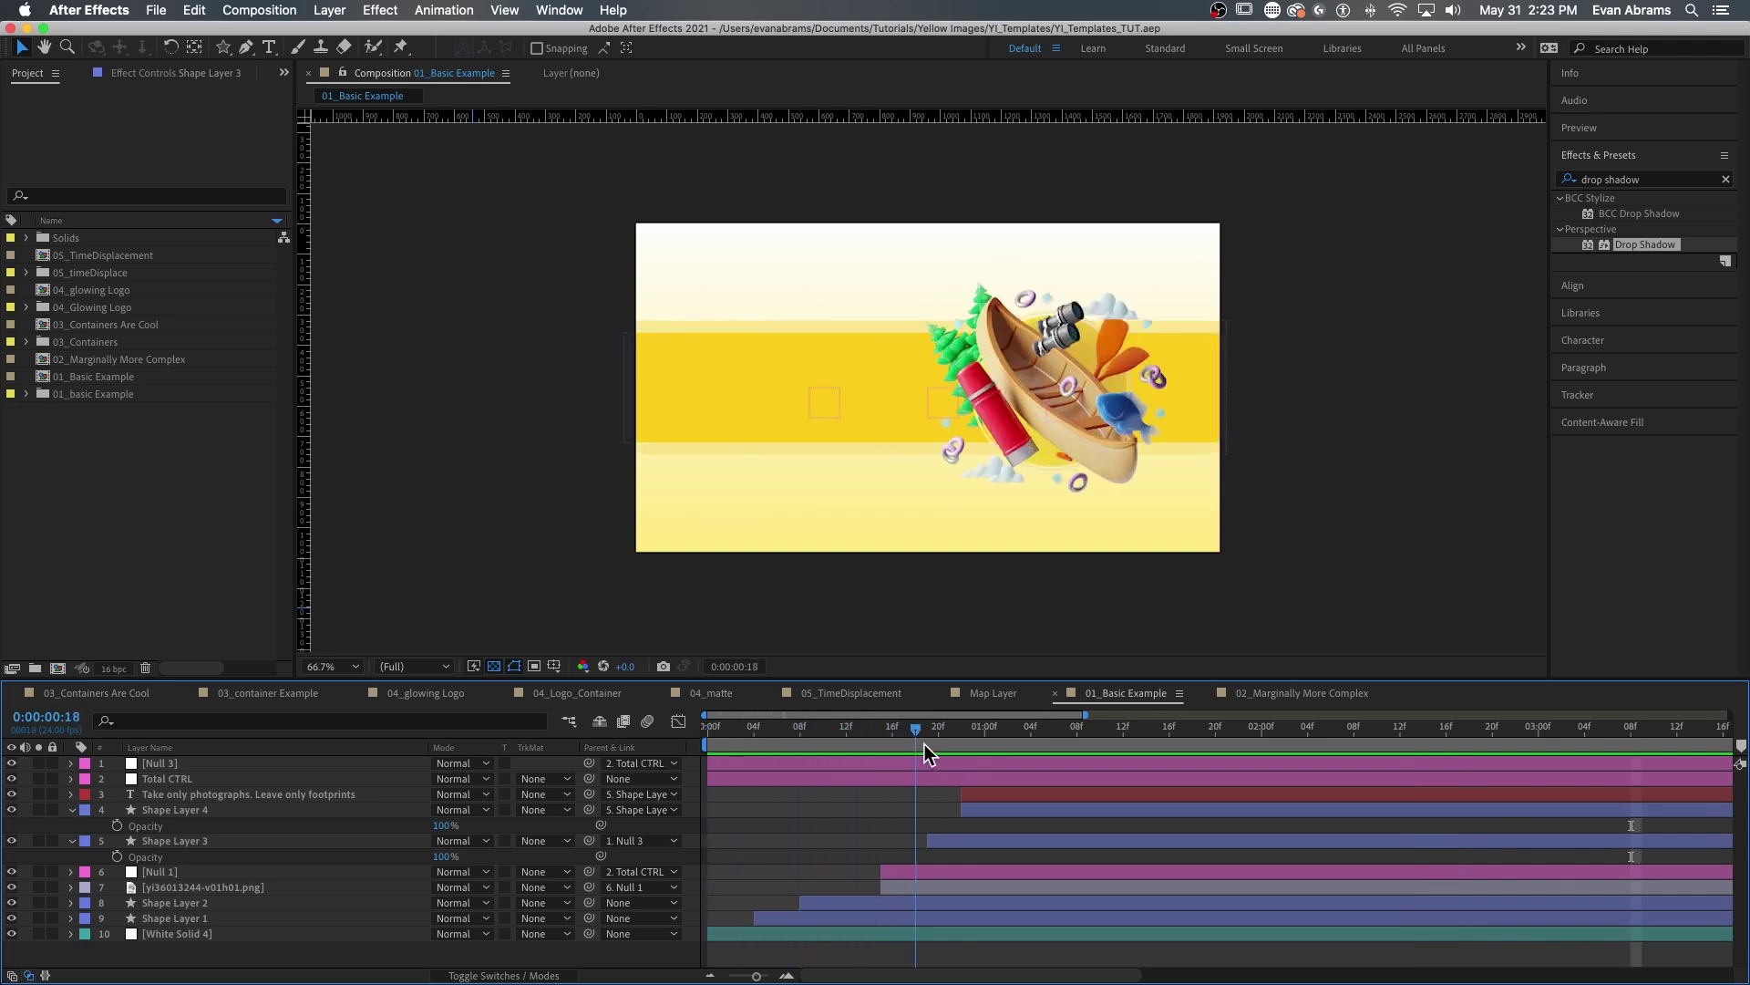
pyautogui.moveTo(925, 744); pyautogui.dragTo(1167, 750)
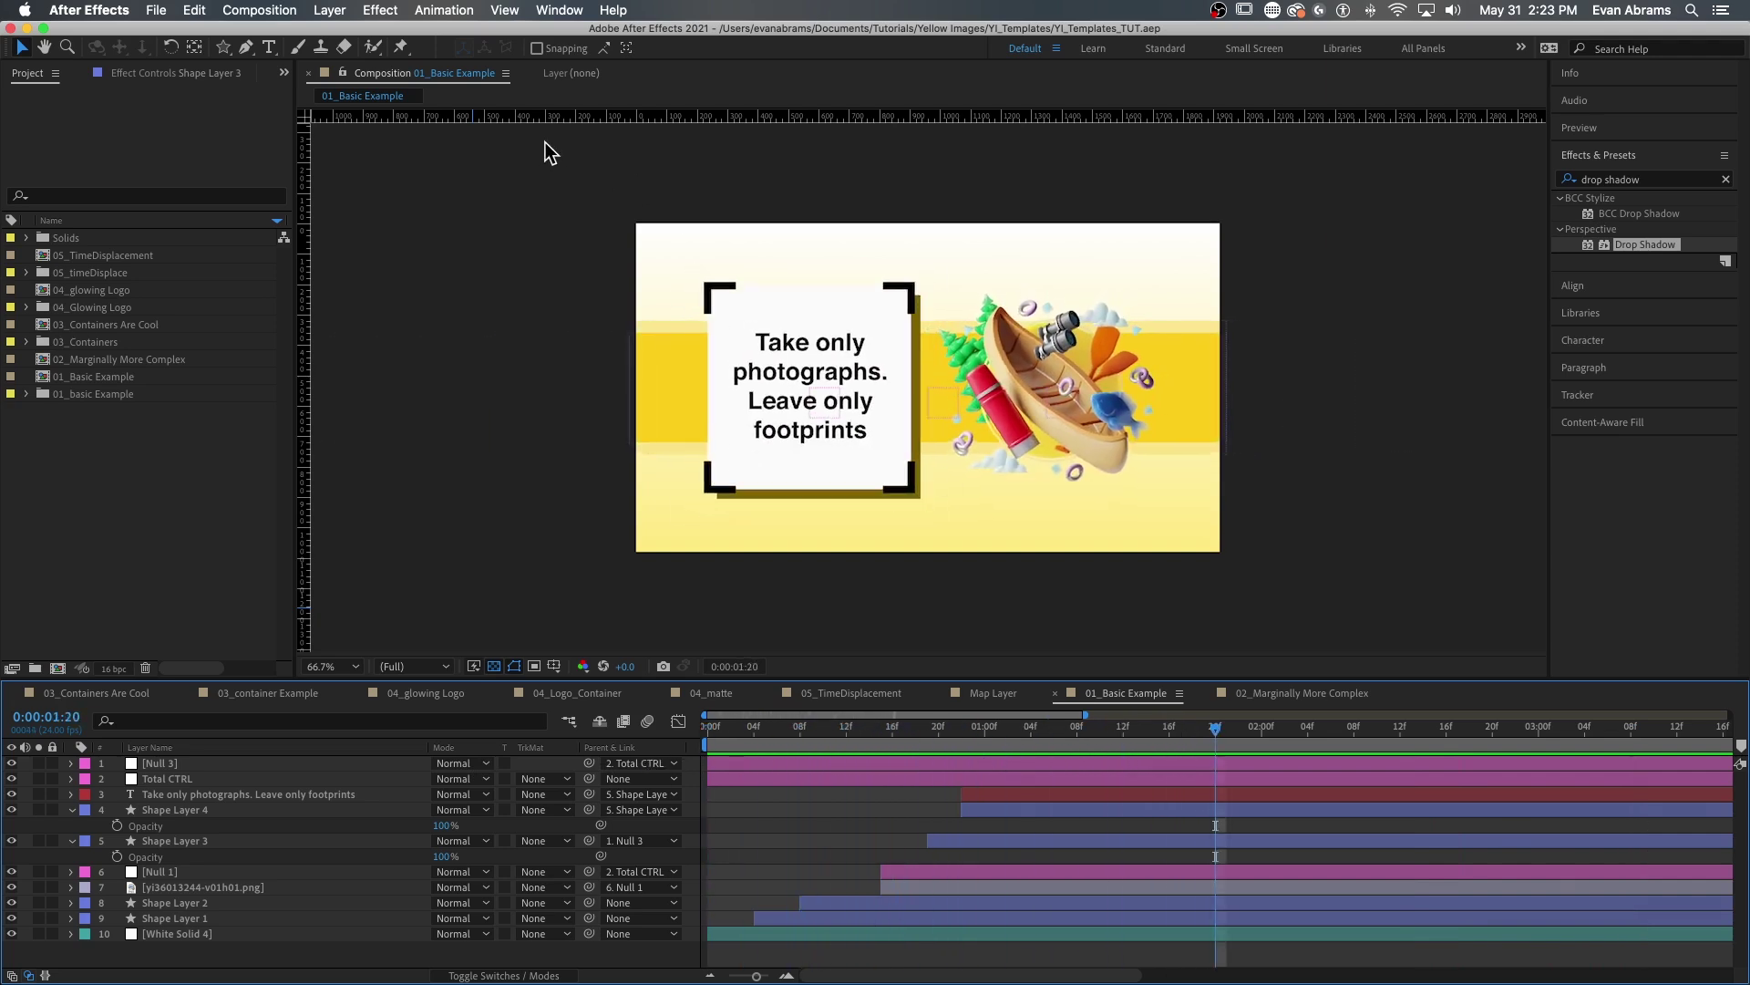
pyautogui.press('Home')
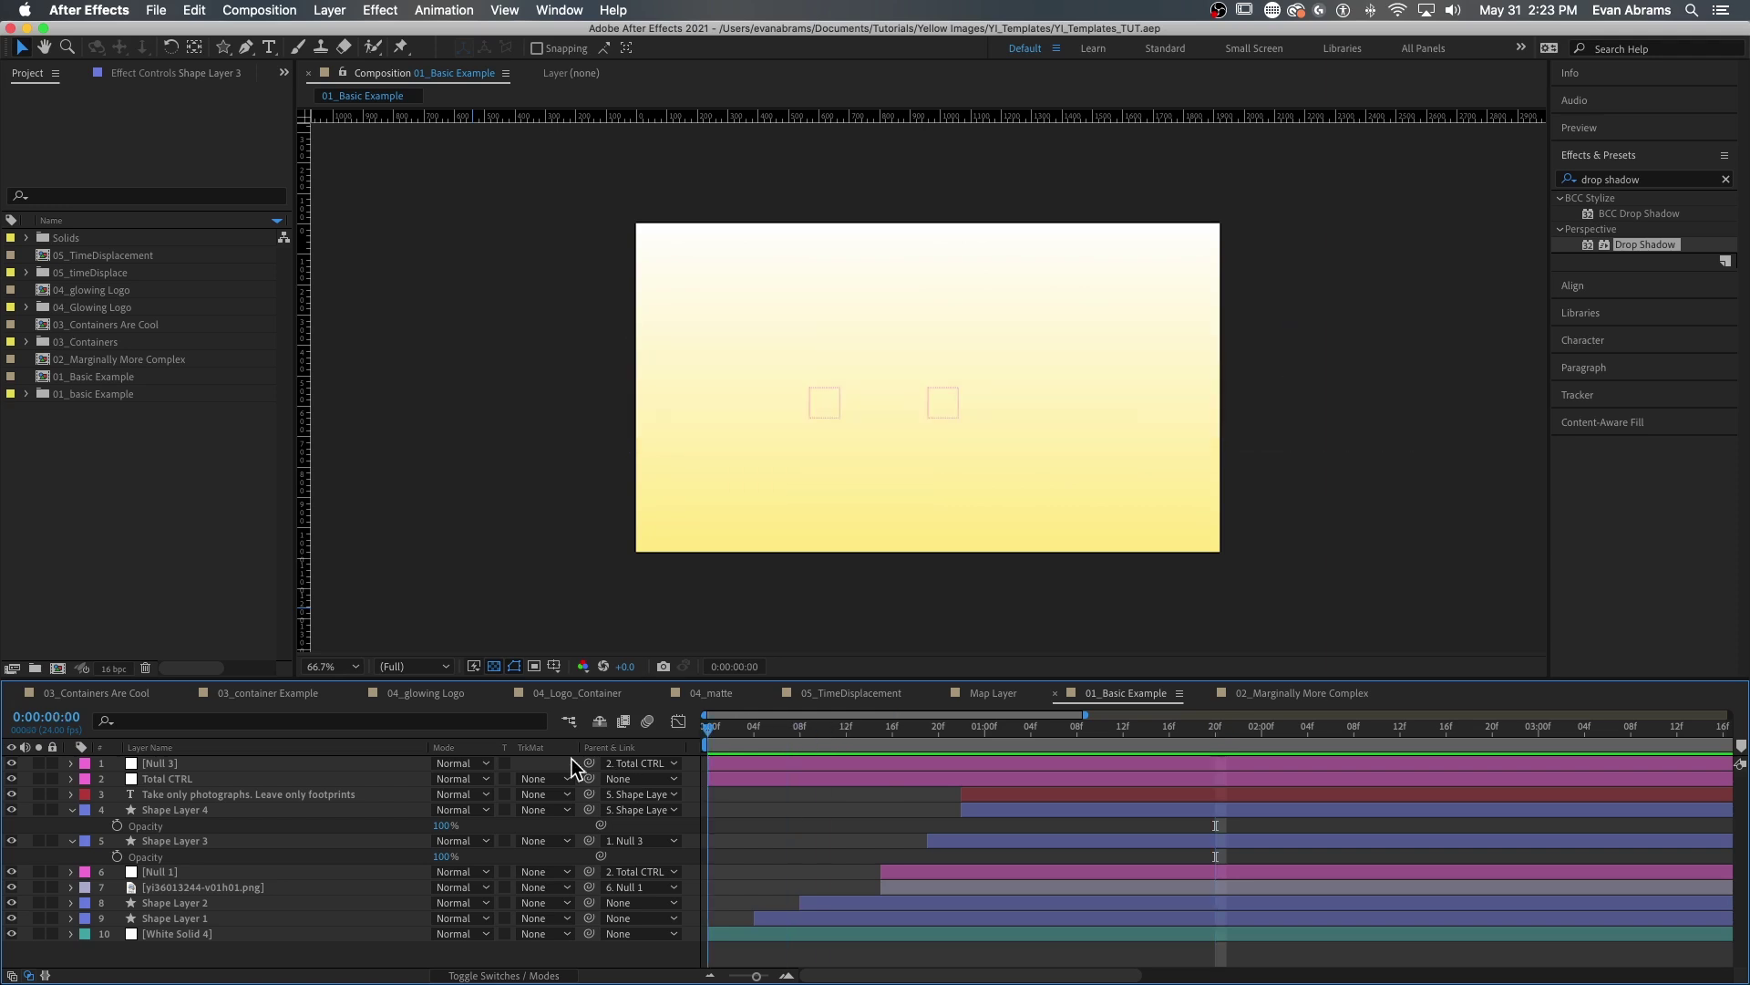
pyautogui.press('space')
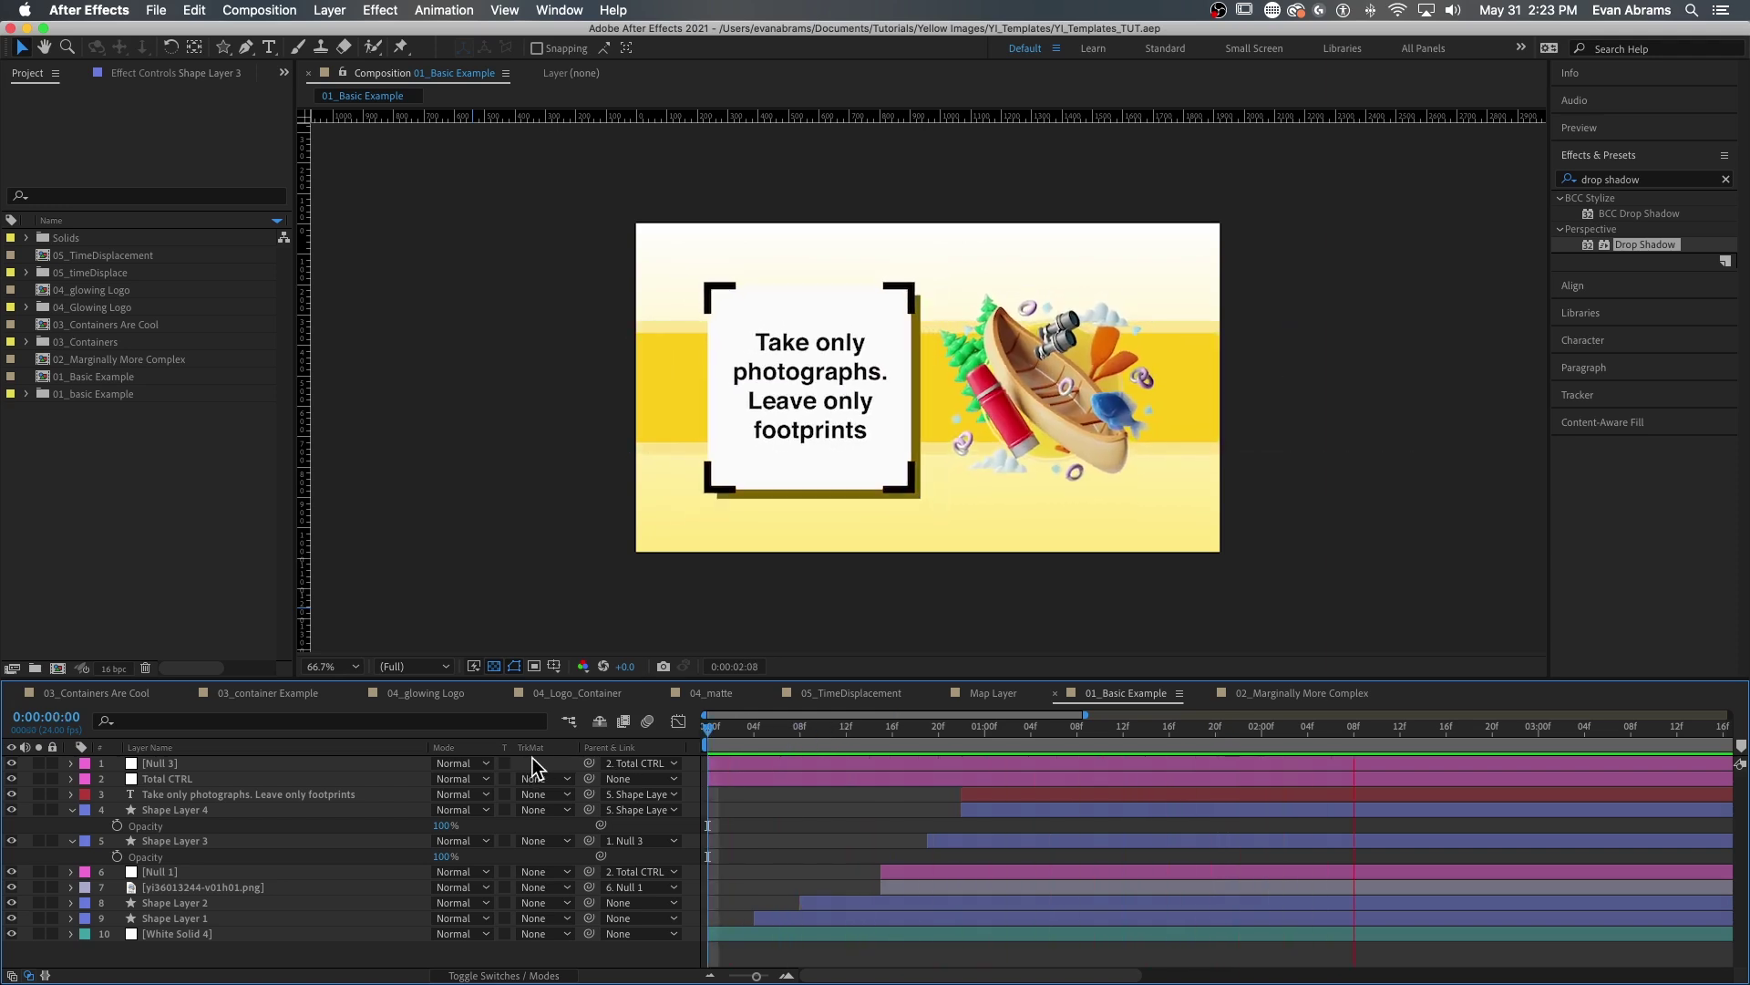
# - Show the Essential Graphics panel with 01_Basic Example as the primary composition
pyautogui.click(557, 10)
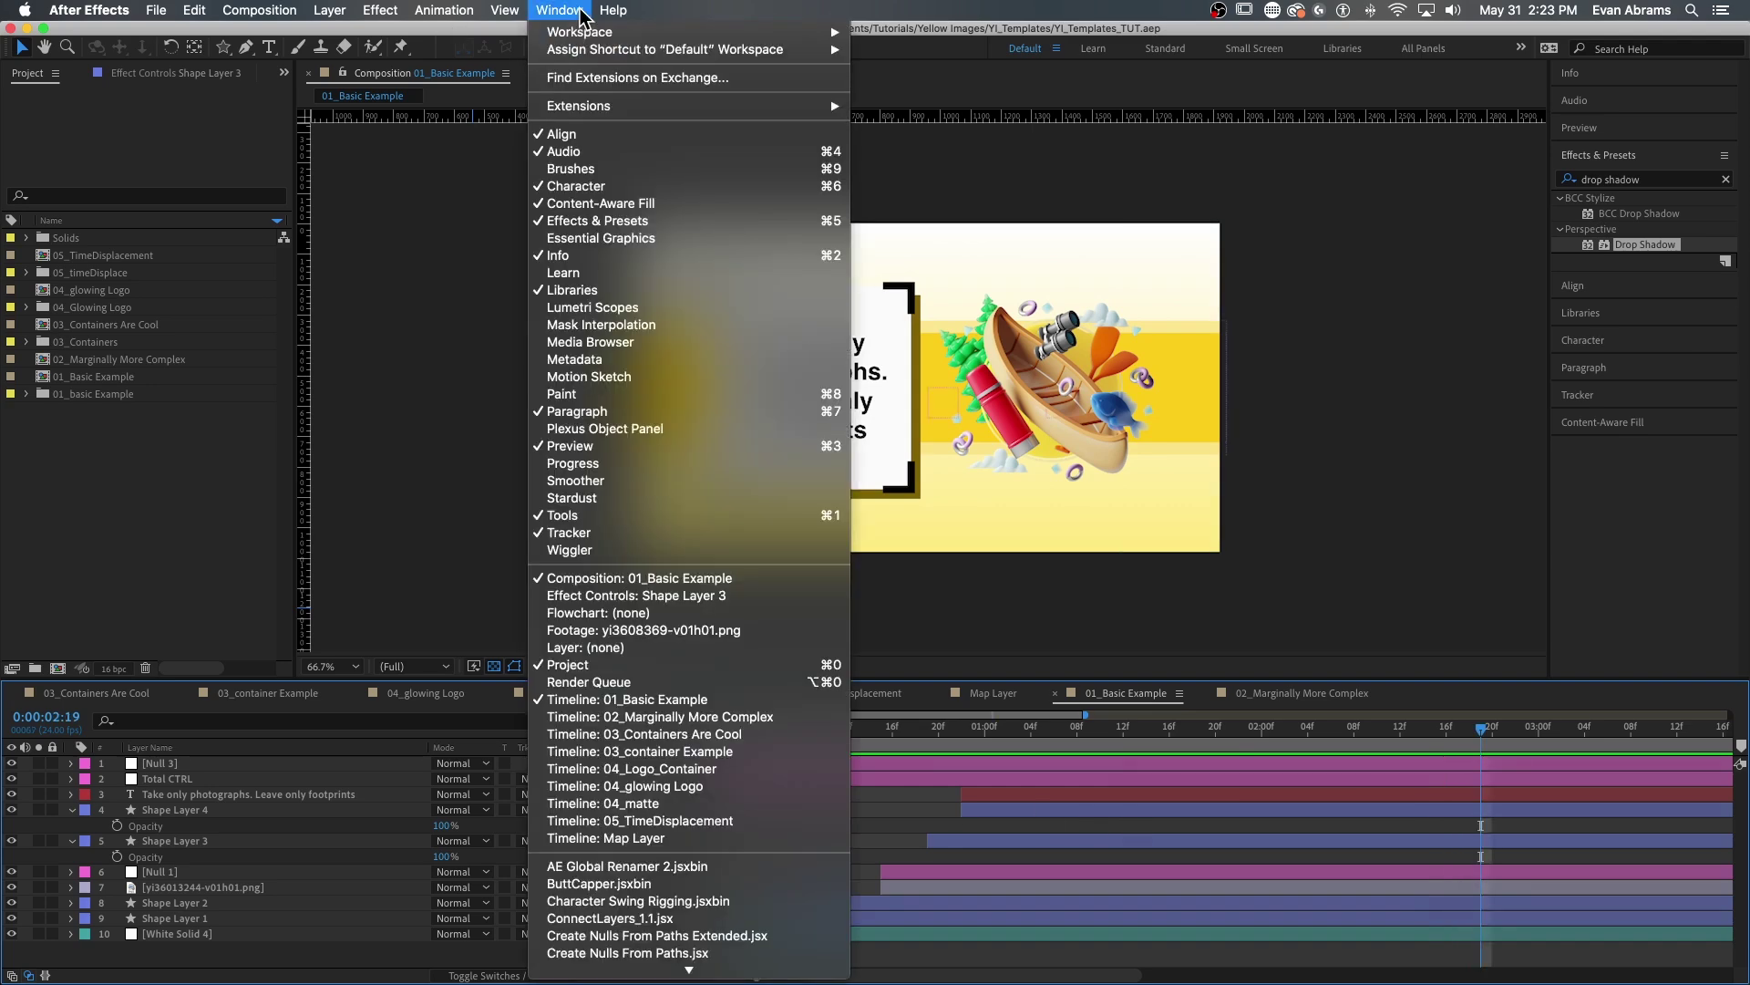
pyautogui.click(712, 238)
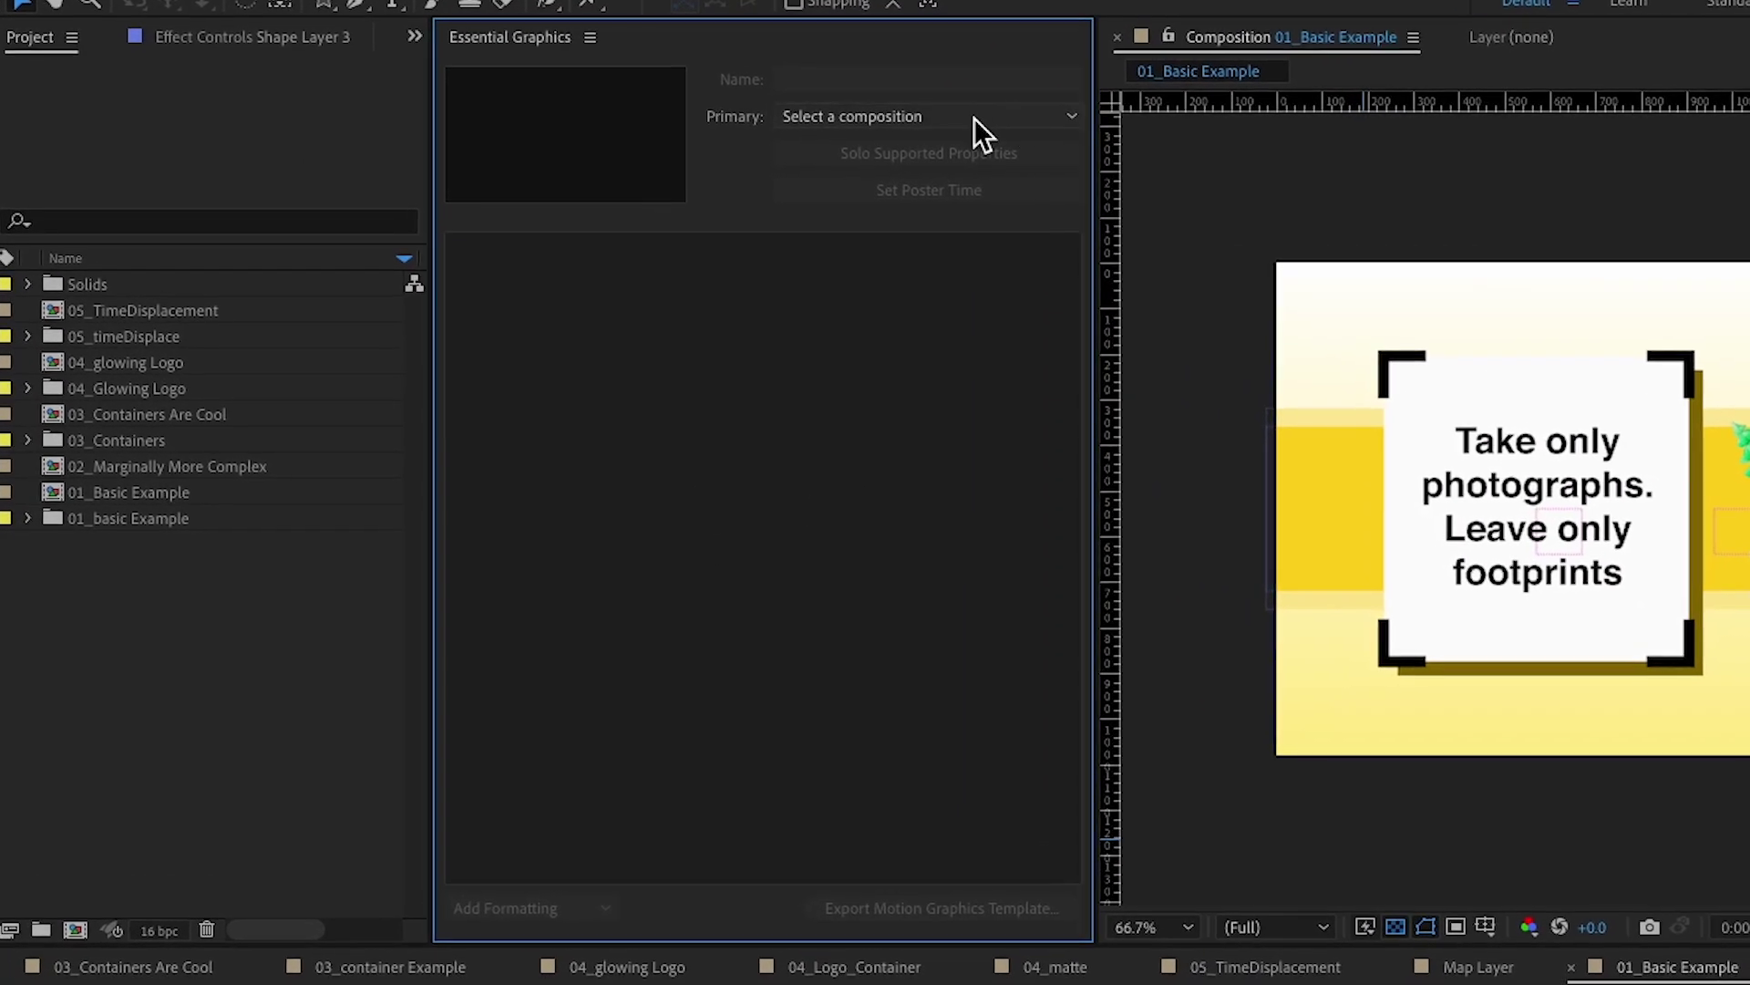
pyautogui.click(971, 117)
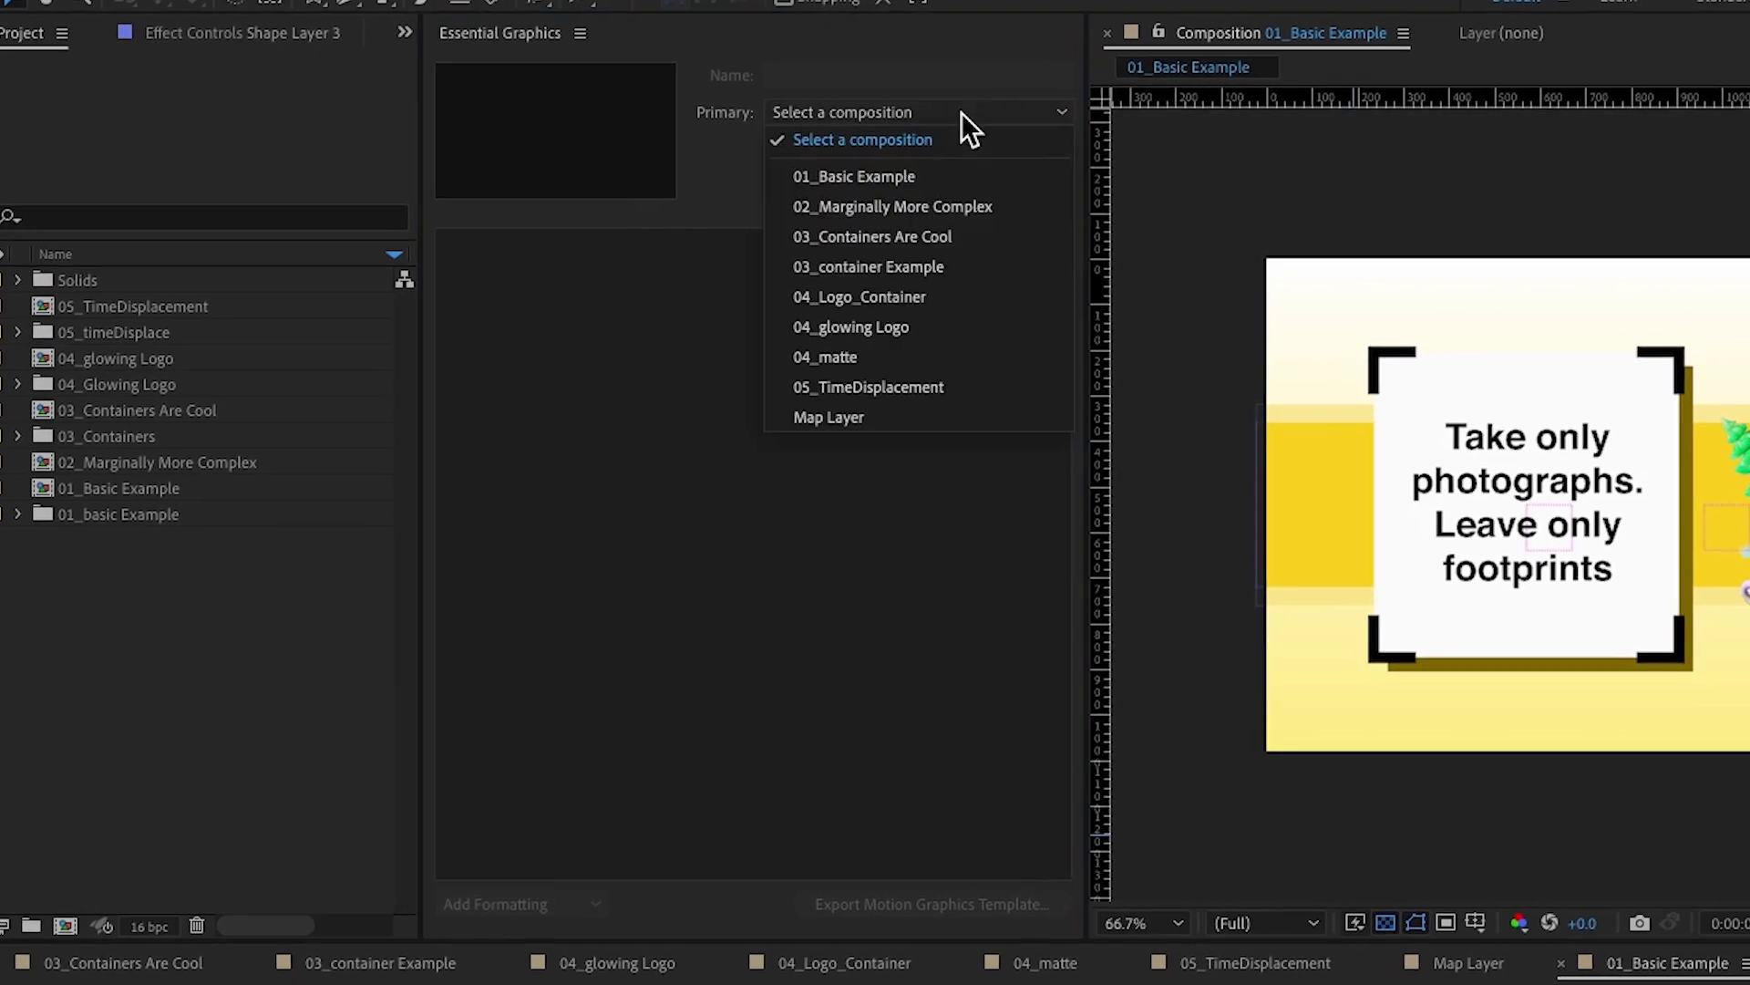
pyautogui.click(928, 167)
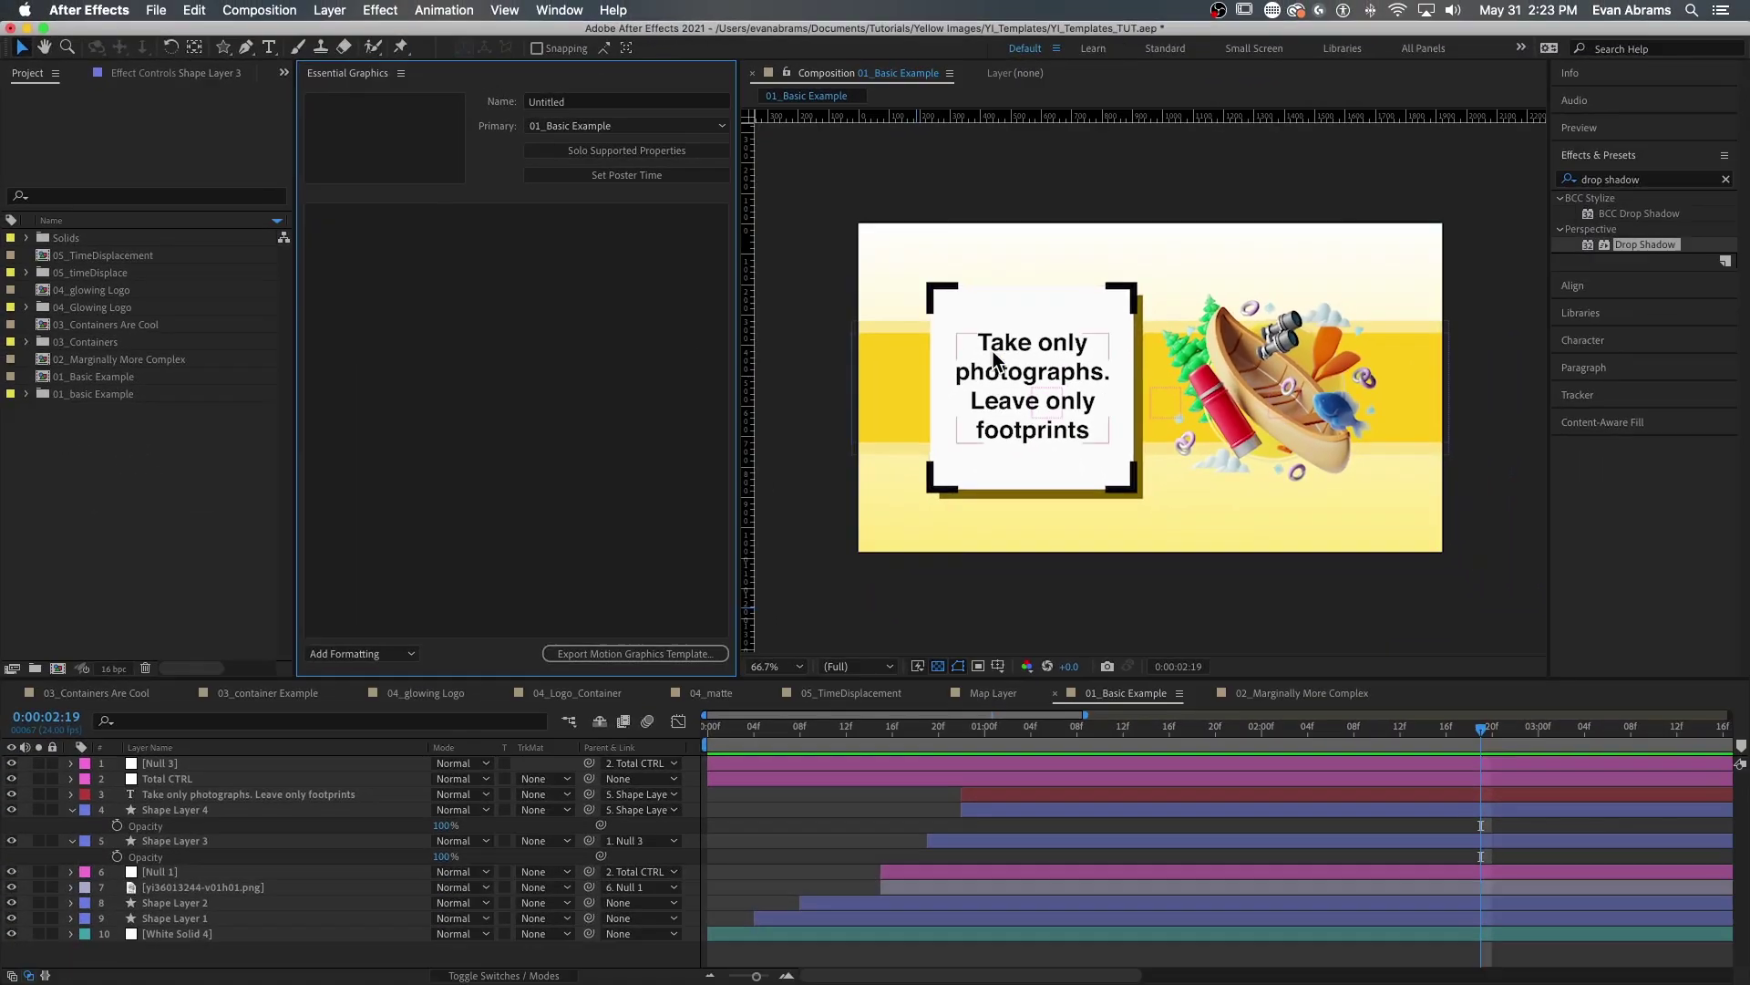
# - Add the quote layer's Source Text to the template, then collapse all layers
pyautogui.click(992, 352)
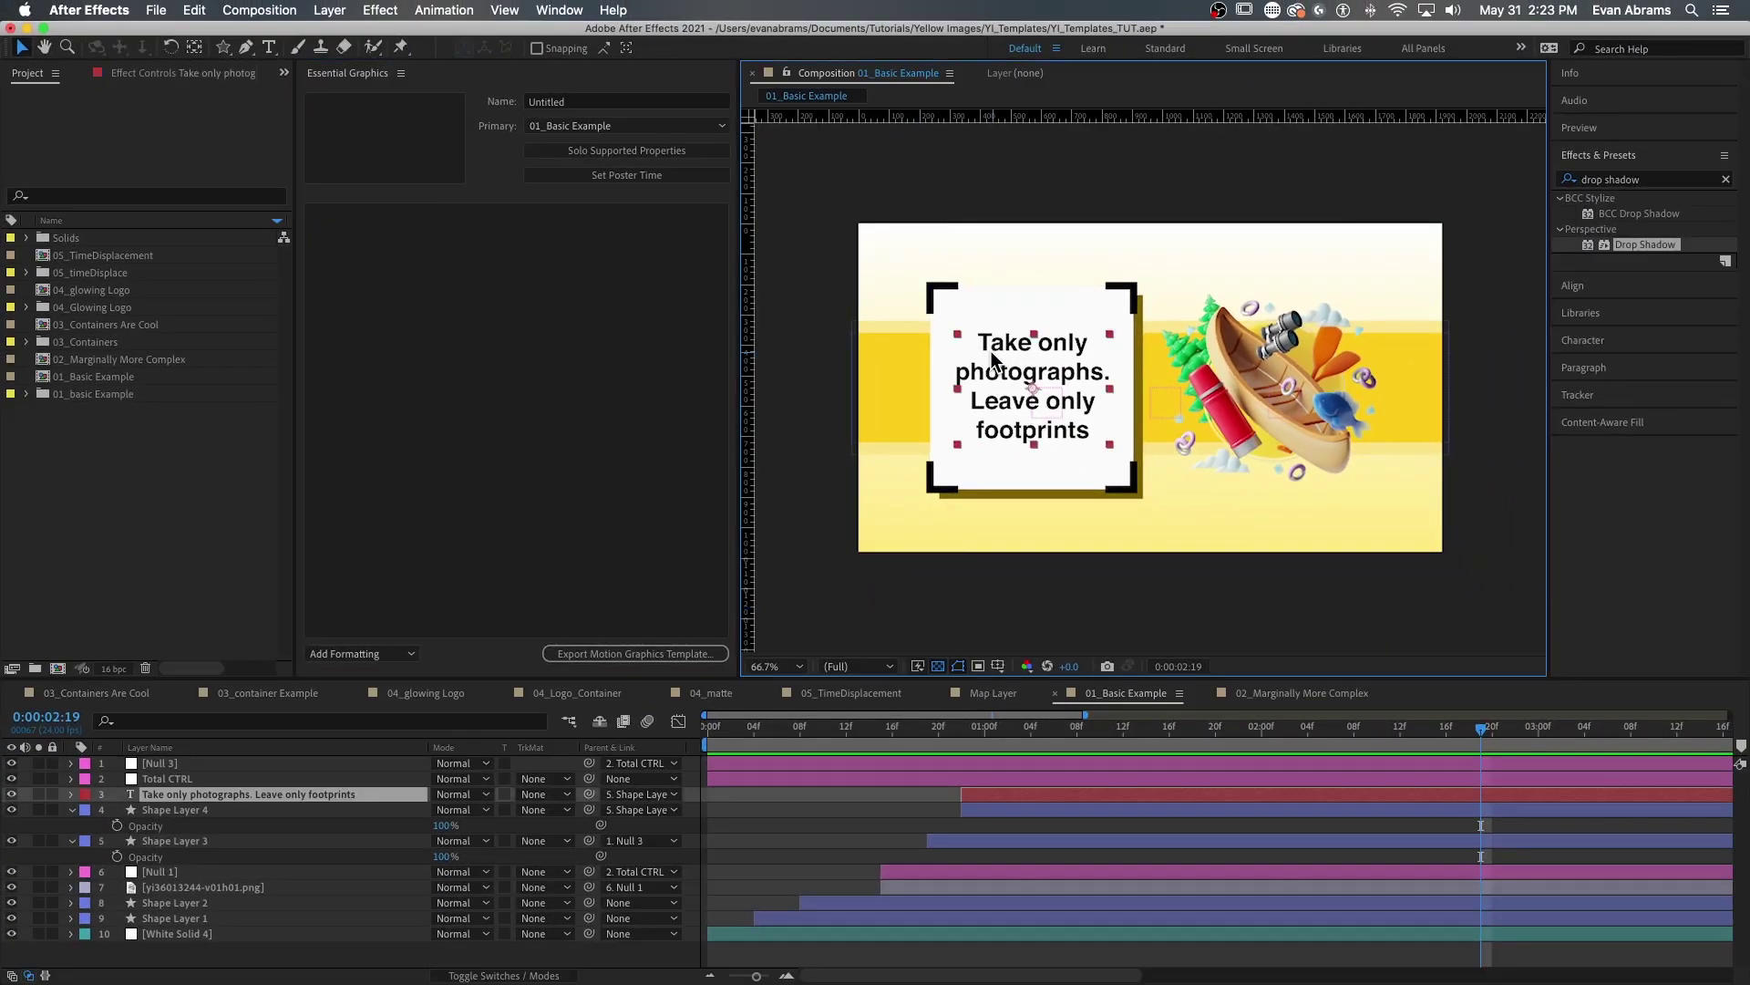
pyautogui.press('u')
pyautogui.press('u')
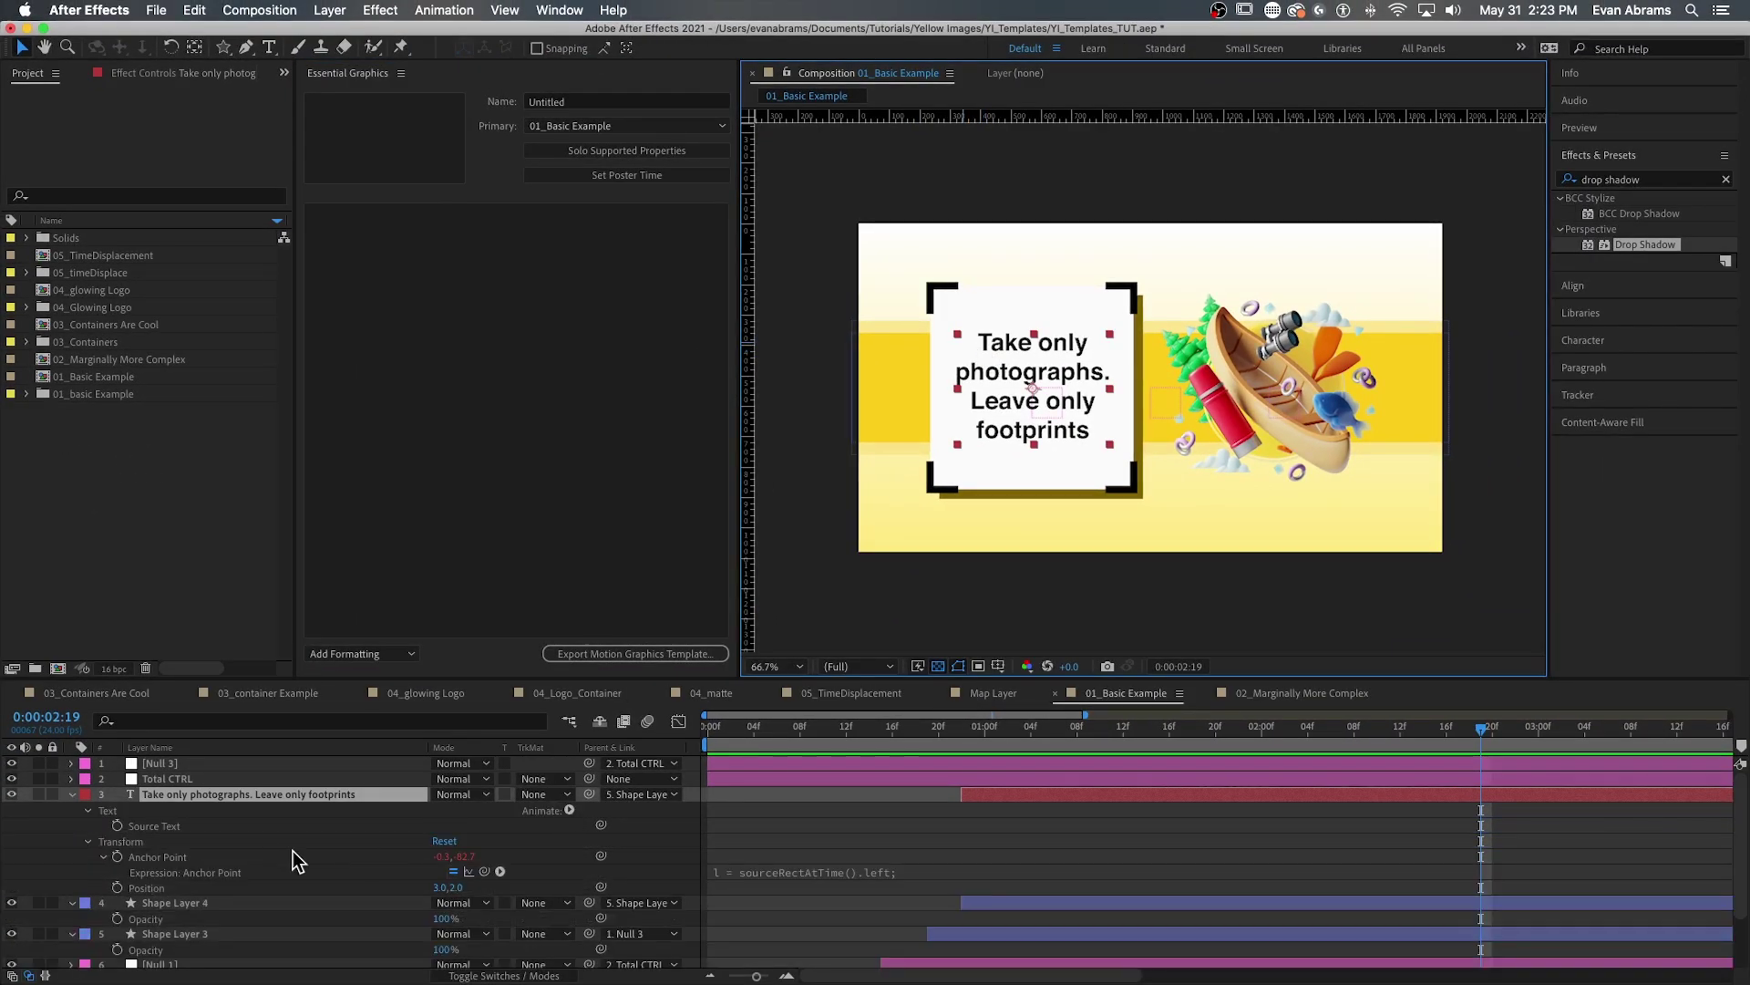
pyautogui.click(212, 825)
pyautogui.moveTo(517, 314); pyautogui.dragTo(516, 313)
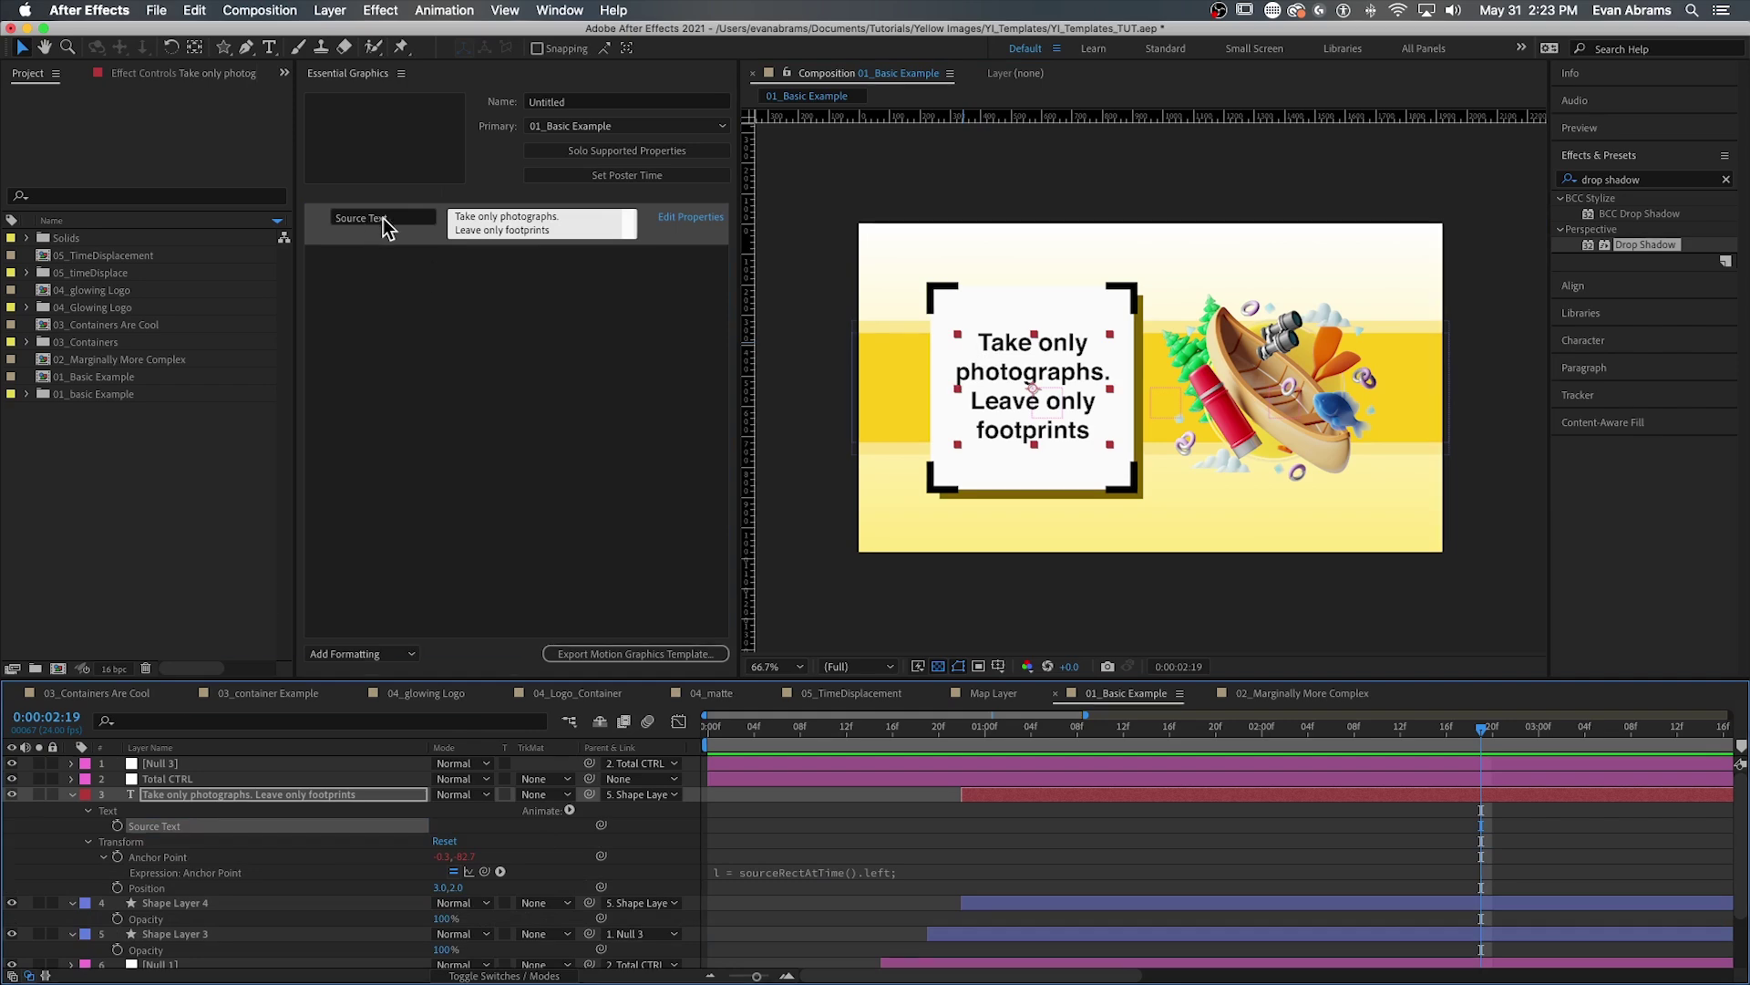
pyautogui.click(383, 220)
pyautogui.click(781, 809)
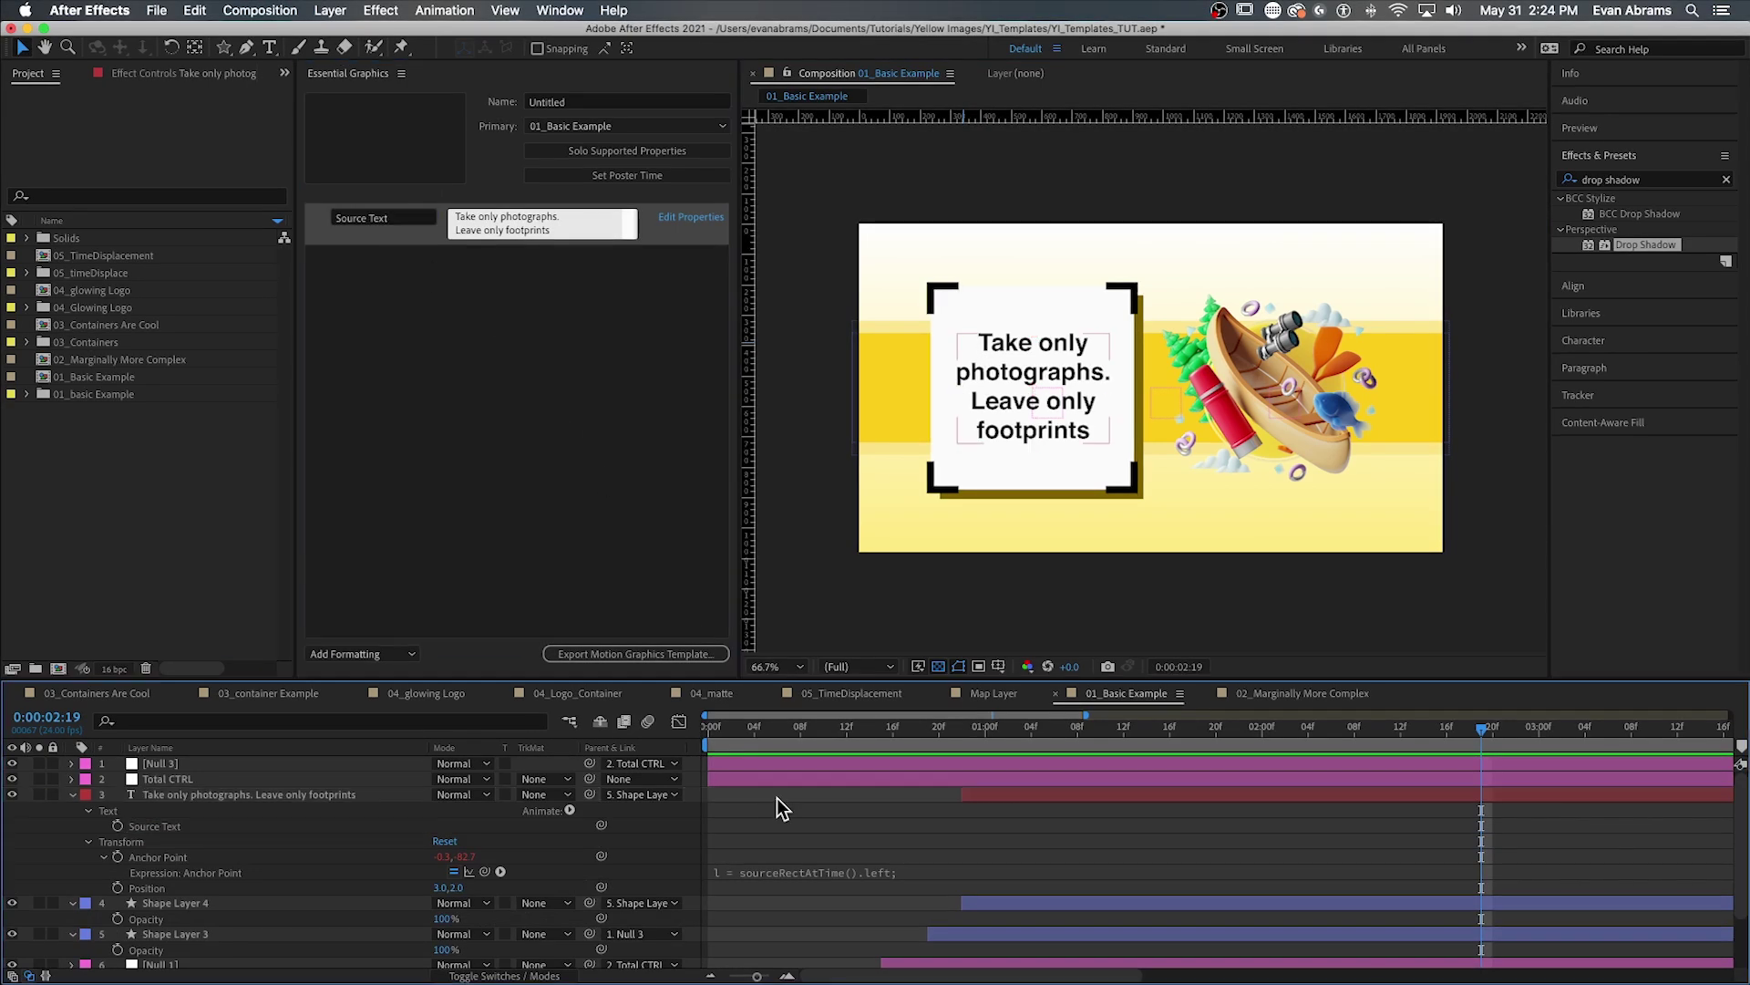
pyautogui.click(75, 794)
pyautogui.press('super+a')
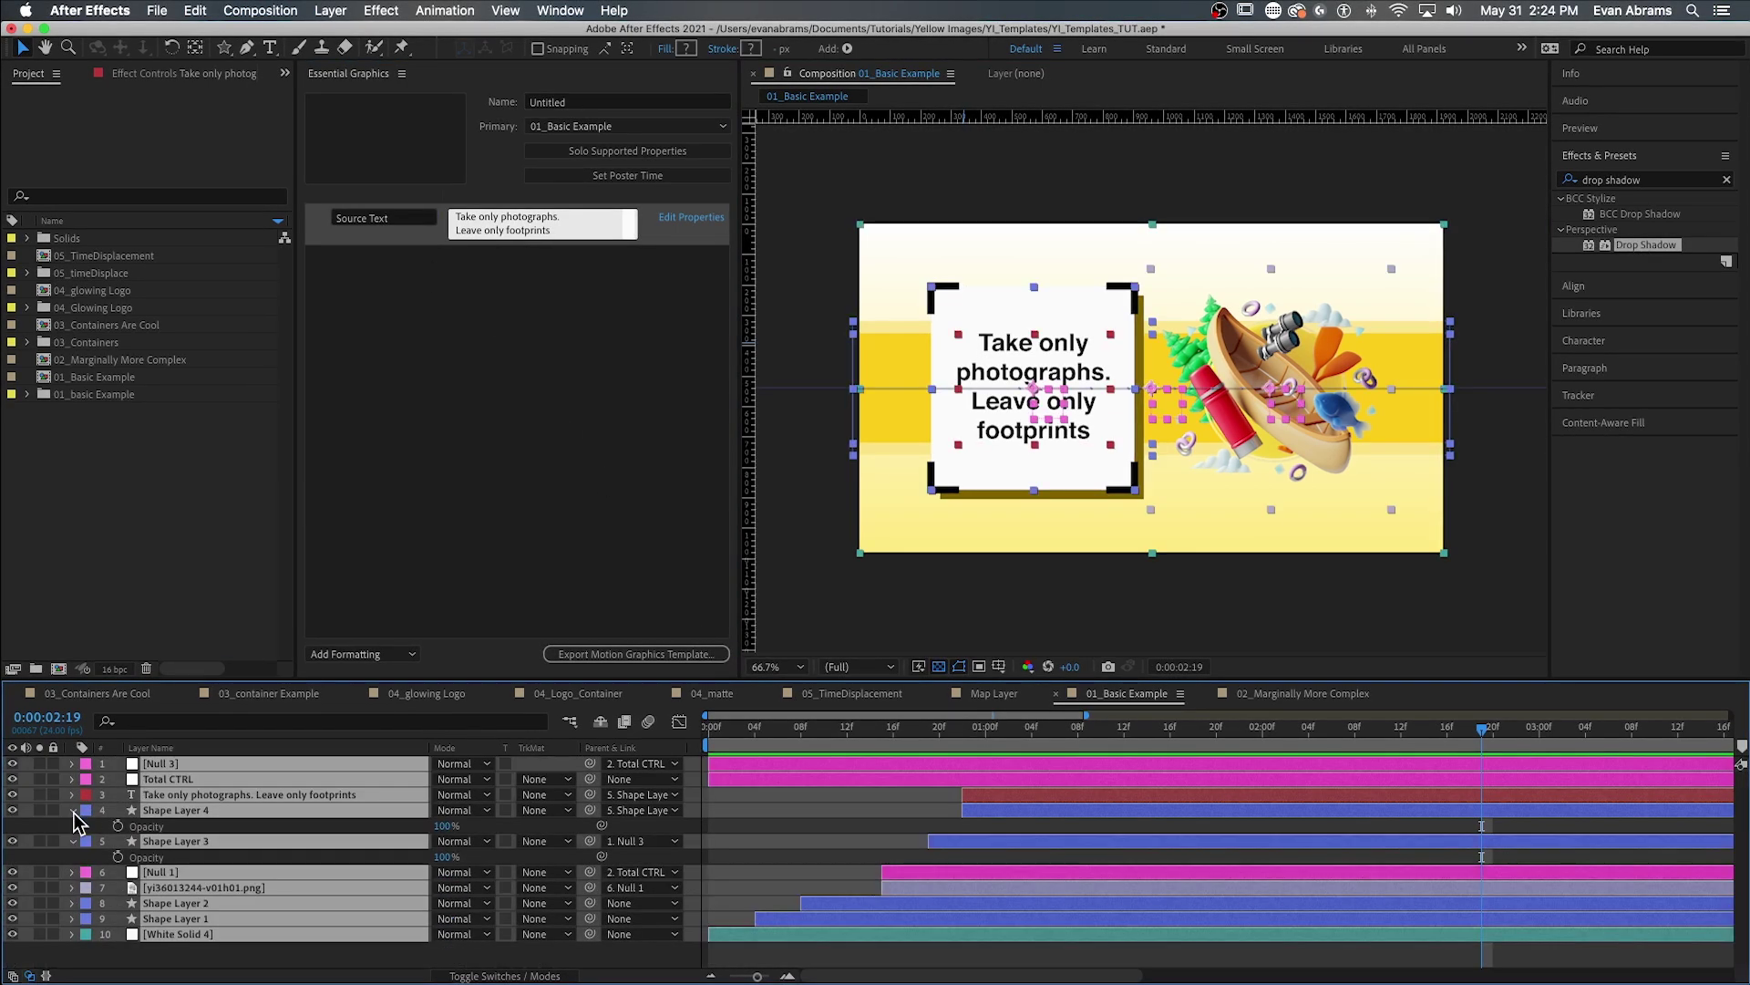
pyautogui.press('super+grave')
pyautogui.click(781, 840)
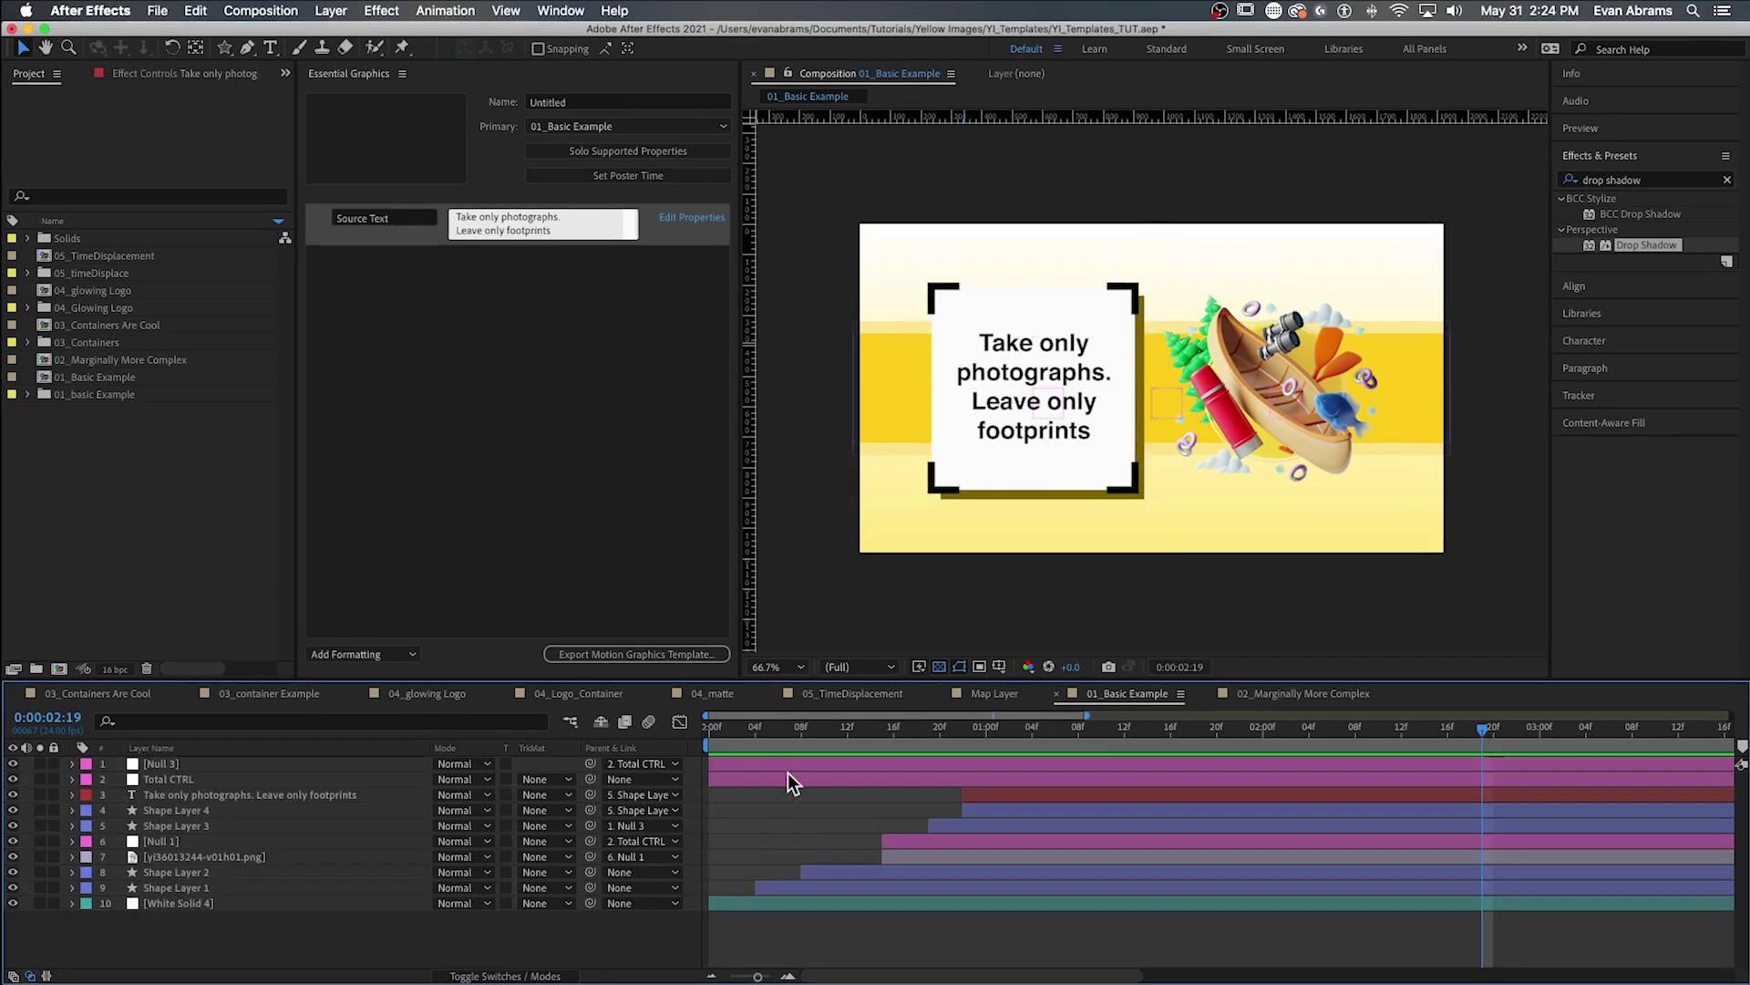
# - Filter properties by 'color' and add the stroke, fill and gradient start/end colours
pyautogui.click(465, 729)
pyautogui.write('color')
pyautogui.moveTo(174, 826); pyautogui.dragTo(410, 377)
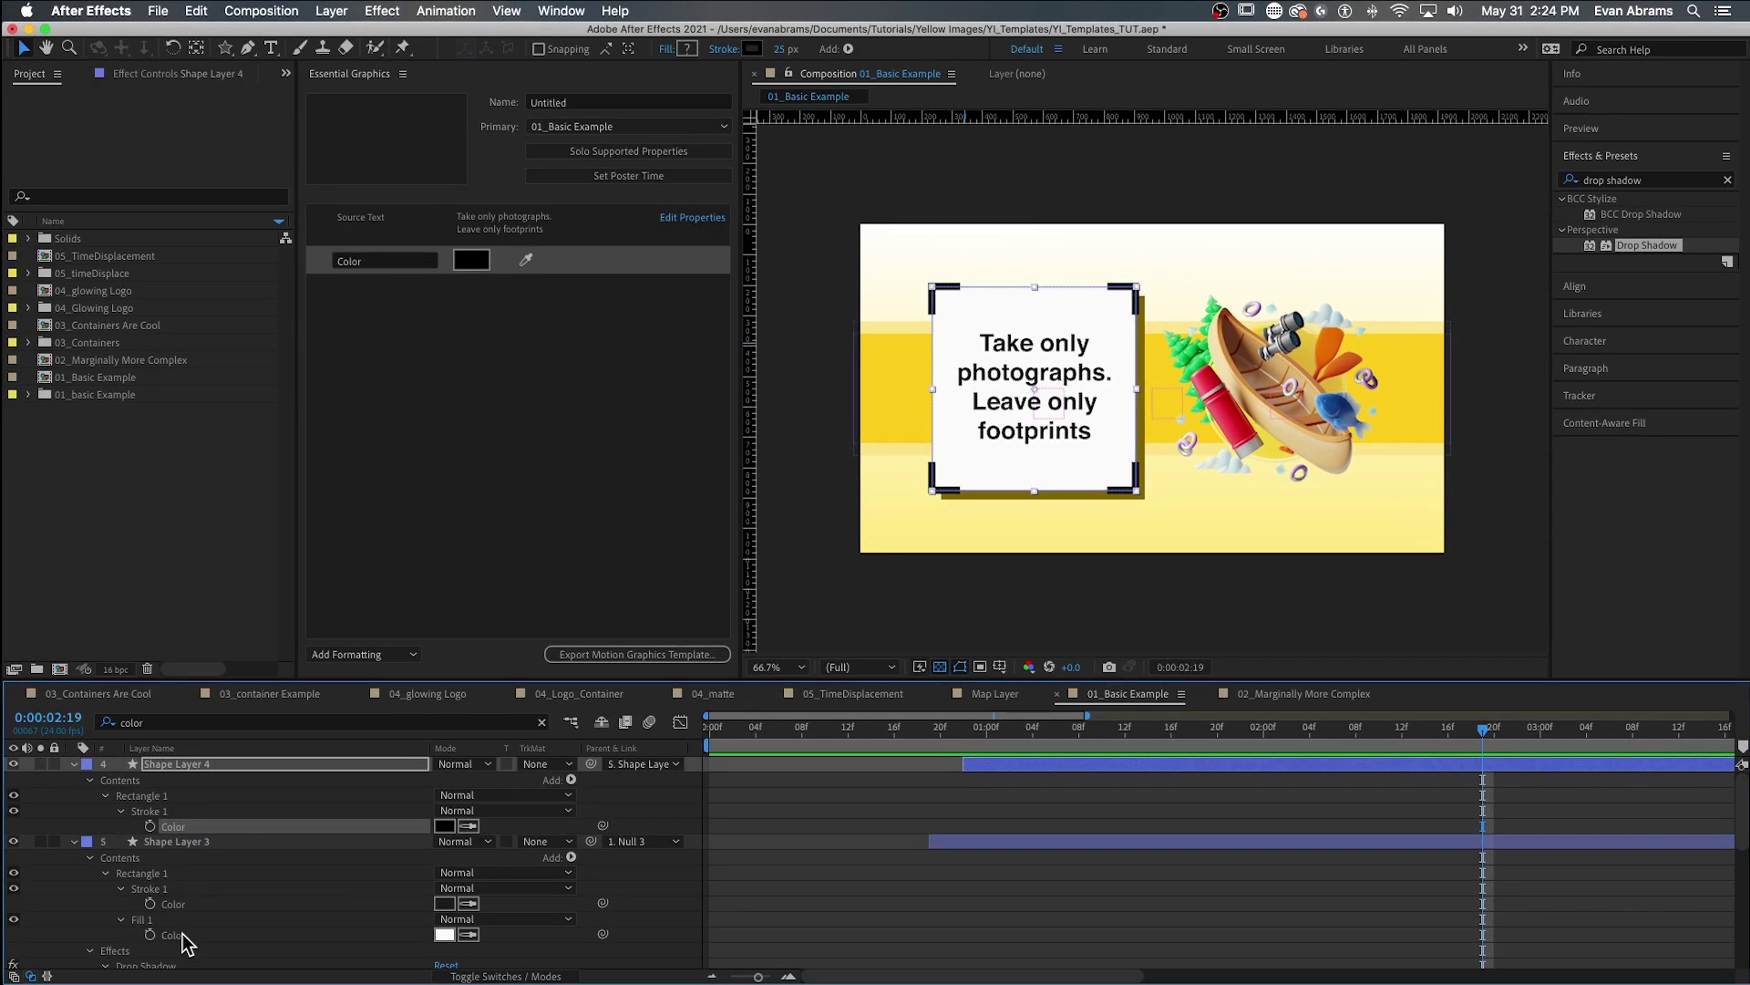
pyautogui.moveTo(173, 934); pyautogui.dragTo(411, 288)
pyautogui.scroll(-3, 866, 832)
pyautogui.moveTo(173, 793); pyautogui.dragTo(410, 317)
pyautogui.scroll(-4, 297, 824)
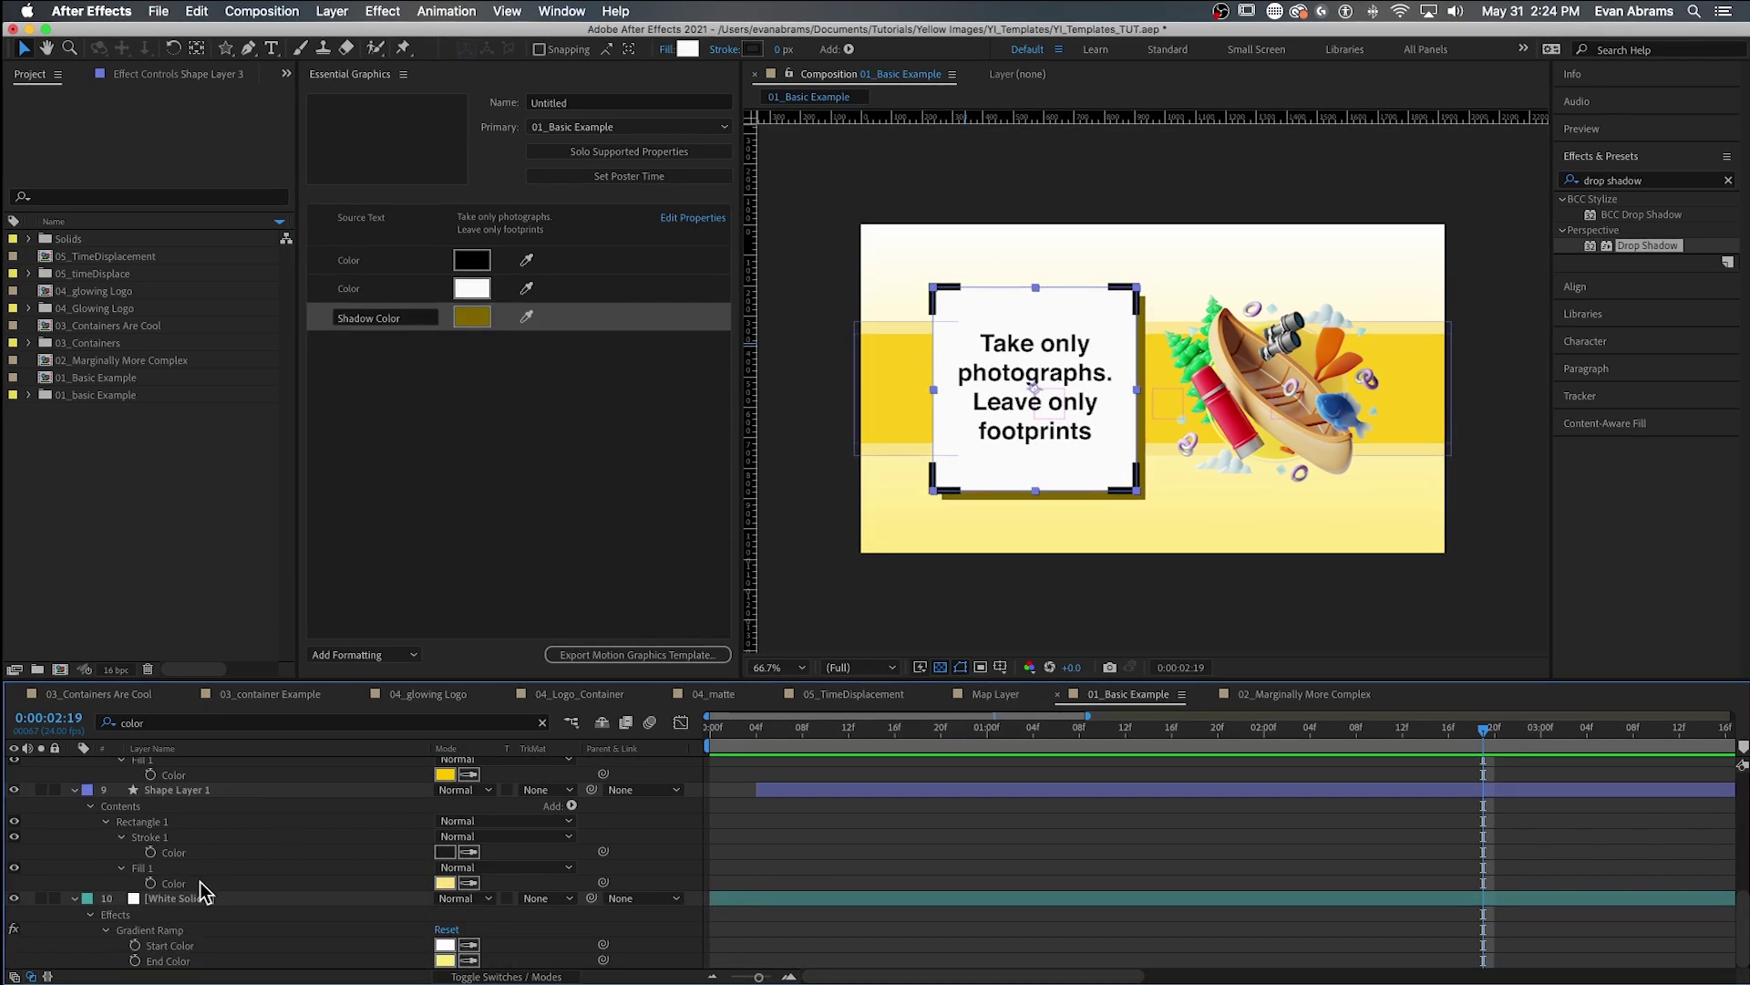
pyautogui.moveTo(173, 774); pyautogui.dragTo(410, 347)
pyautogui.moveTo(203, 930); pyautogui.dragTo(411, 401)
pyautogui.moveTo(168, 961); pyautogui.dragTo(434, 541)
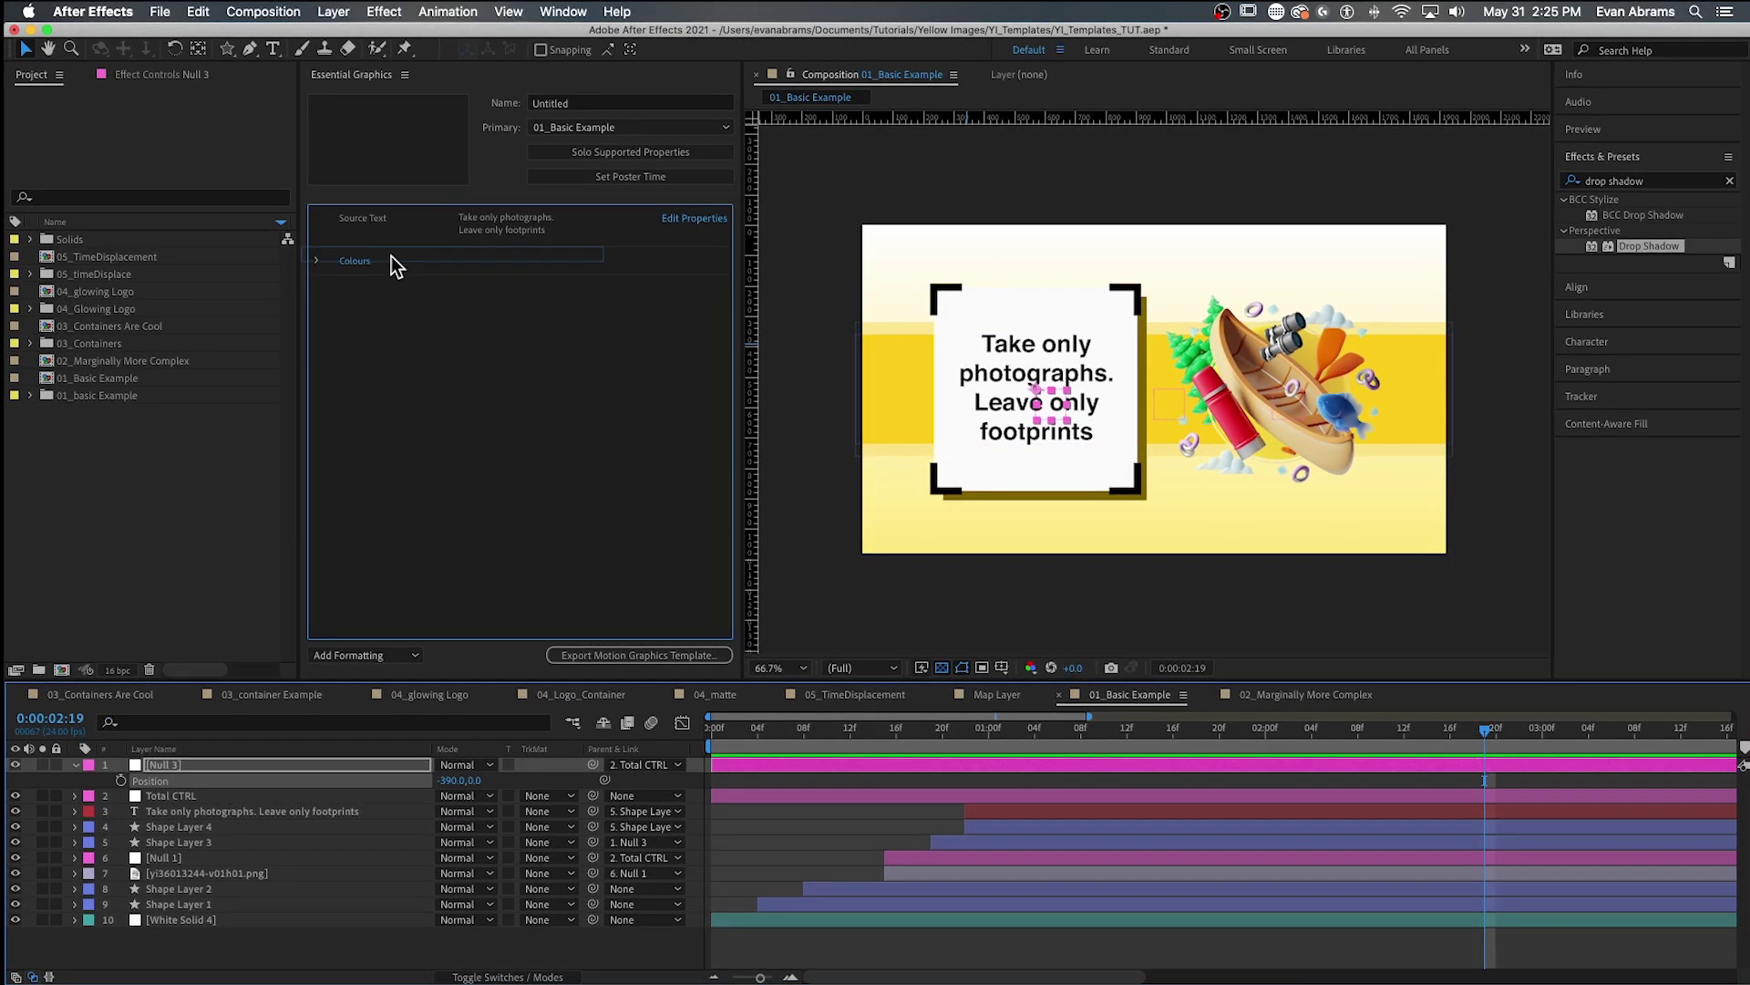
# - Add Null 3's Position and Shape Layer 3's Rotation to the template
pyautogui.moveTo(394, 264); pyautogui.dragTo(417, 293)
pyautogui.click(365, 842)
pyautogui.press('r')
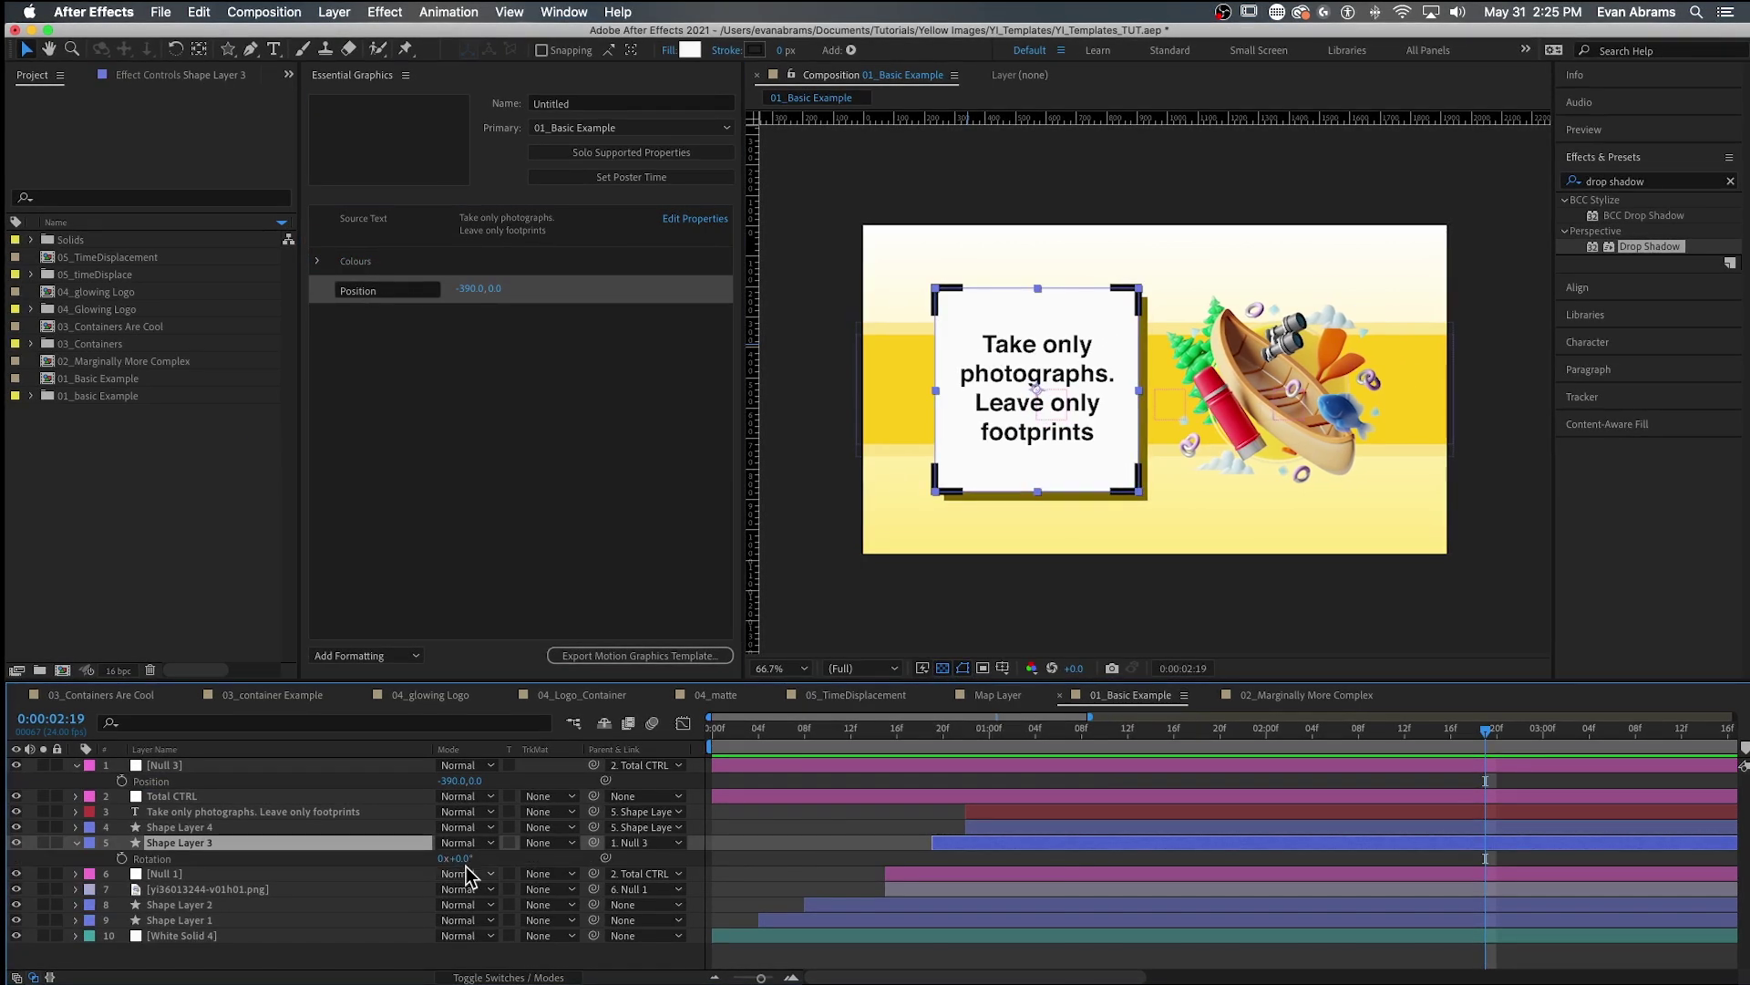
pyautogui.moveTo(461, 859); pyautogui.dragTo(452, 859)
pyautogui.moveTo(238, 857); pyautogui.dragTo(462, 360)
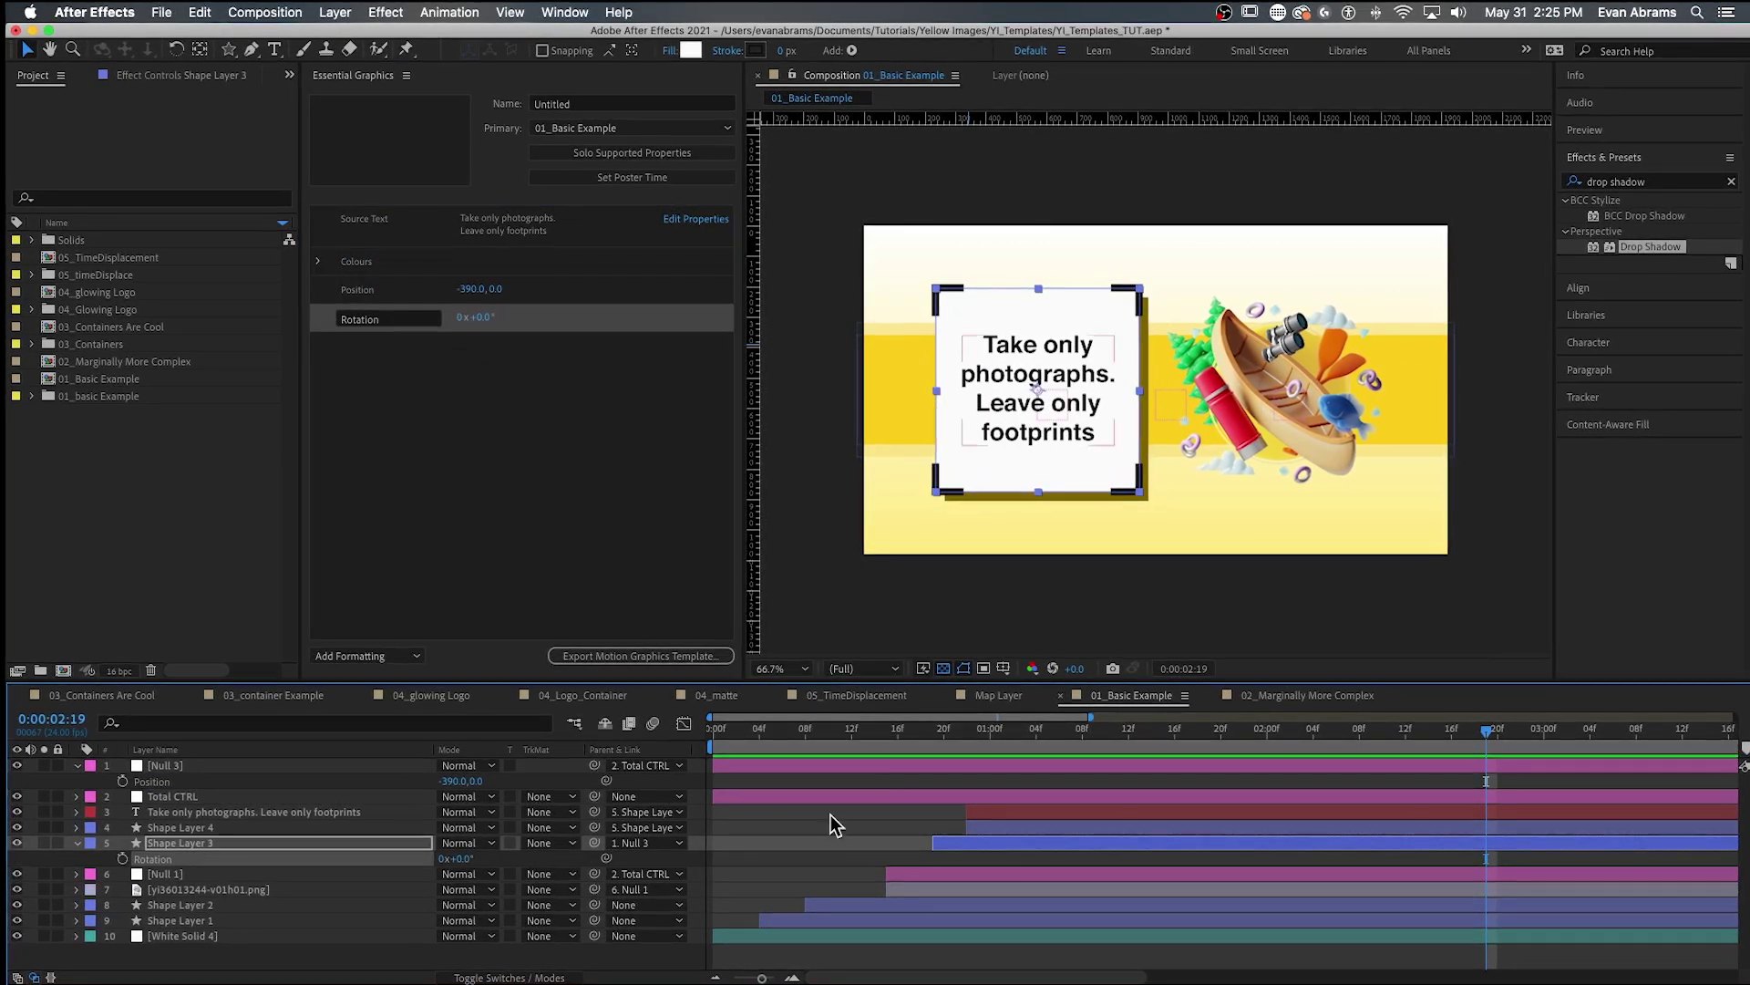
# - Add Total CTRL's Flip Sides checkbox to the template and begin renaming it
pyautogui.click(912, 797)
pyautogui.press('e')
pyautogui.moveTo(173, 828); pyautogui.dragTo(468, 355)
pyautogui.click(1027, 820)
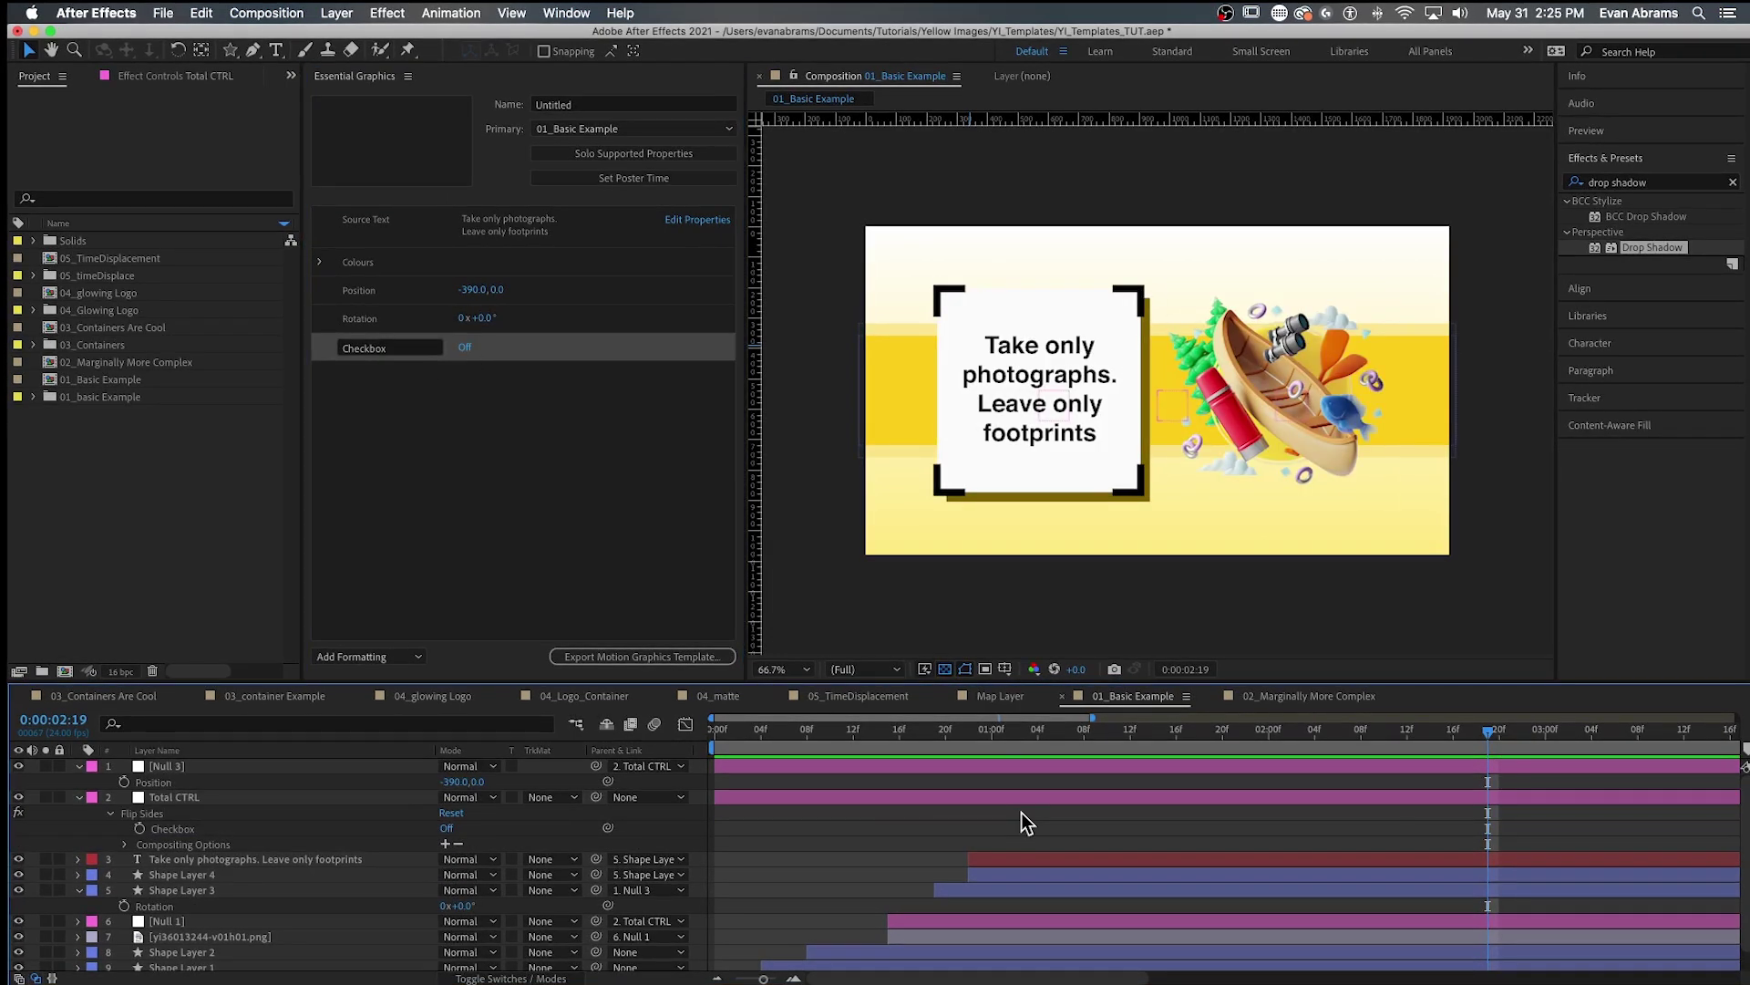
pyautogui.click(192, 798)
pyautogui.press('super+a')
pyautogui.press('super+grave')
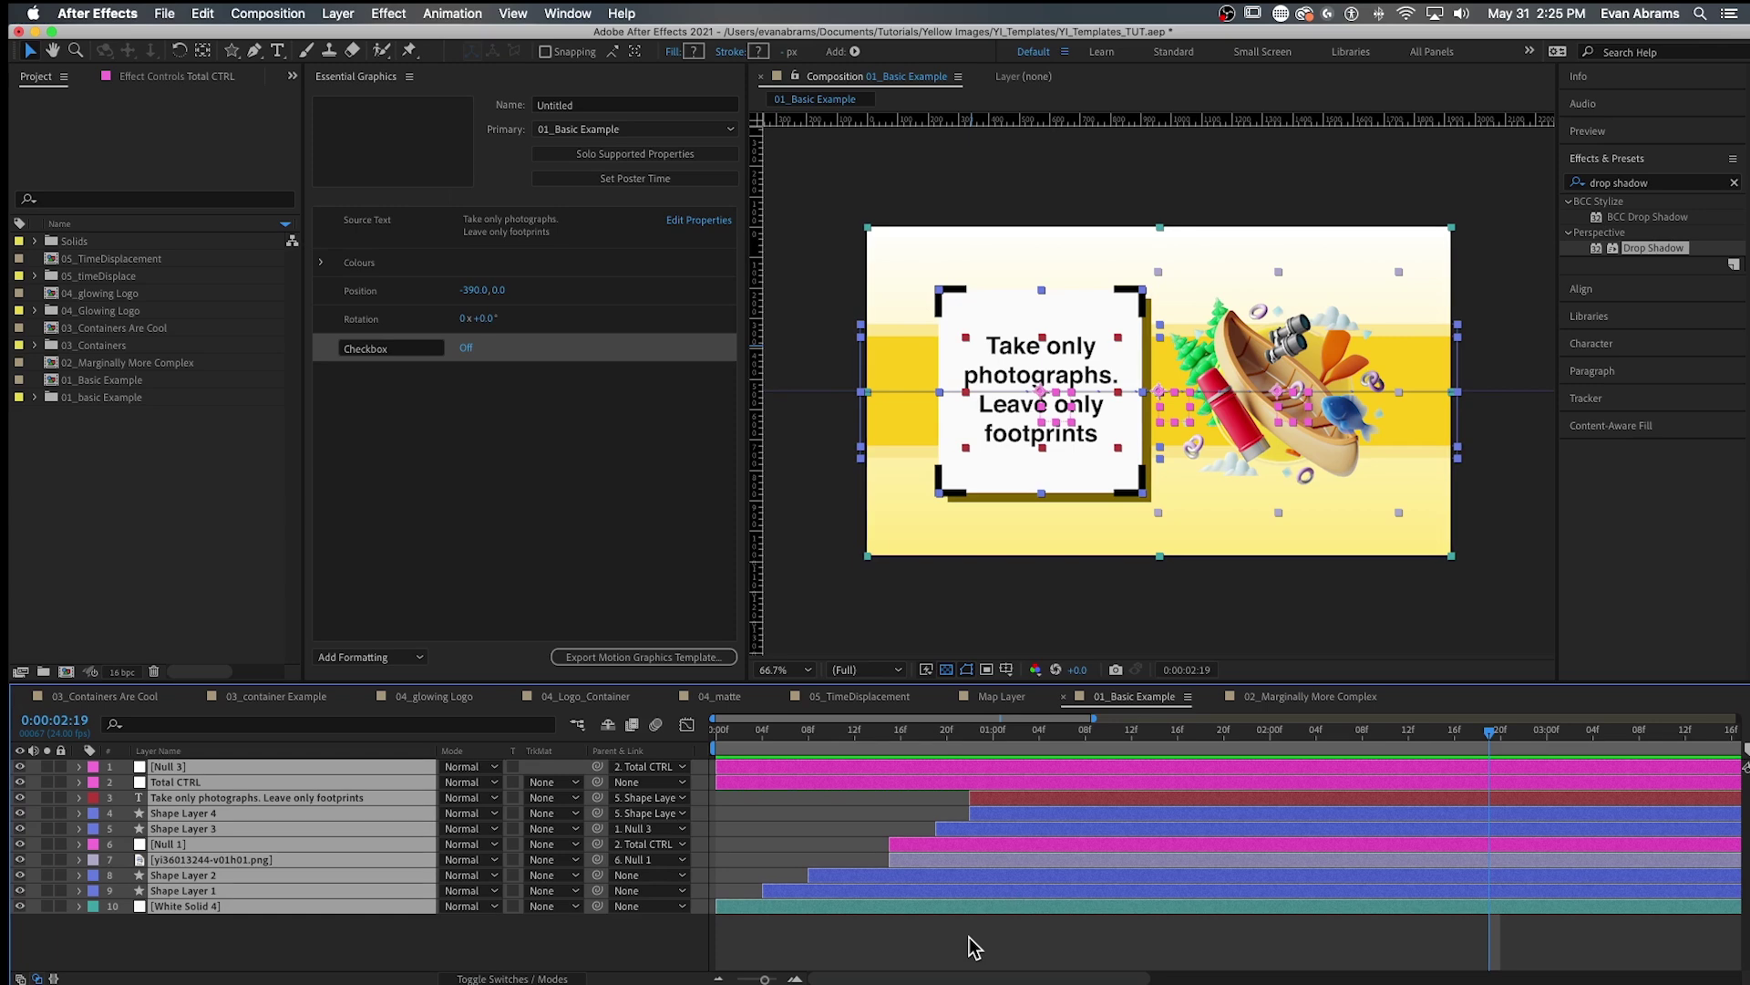
pyautogui.click(974, 944)
pyautogui.click(408, 352)
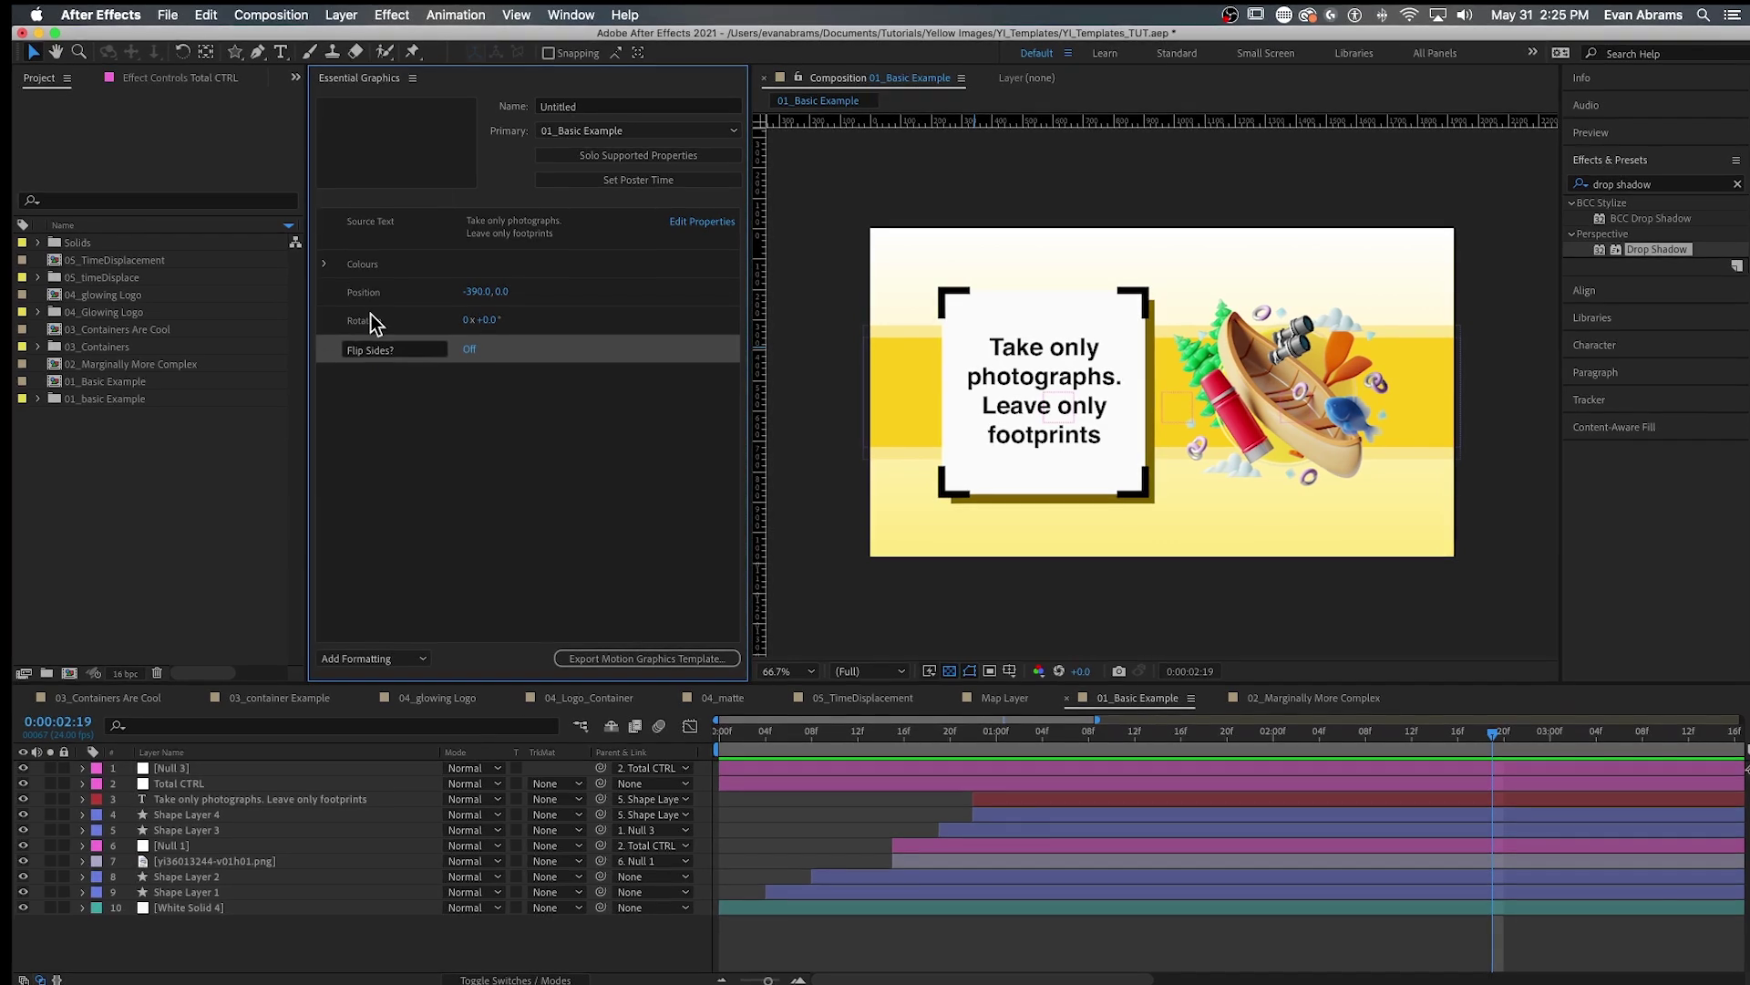
# - Test the Rotation control and rename the Source Text control to Quote Box
pyautogui.moveTo(486, 321); pyautogui.dragTo(502, 317)
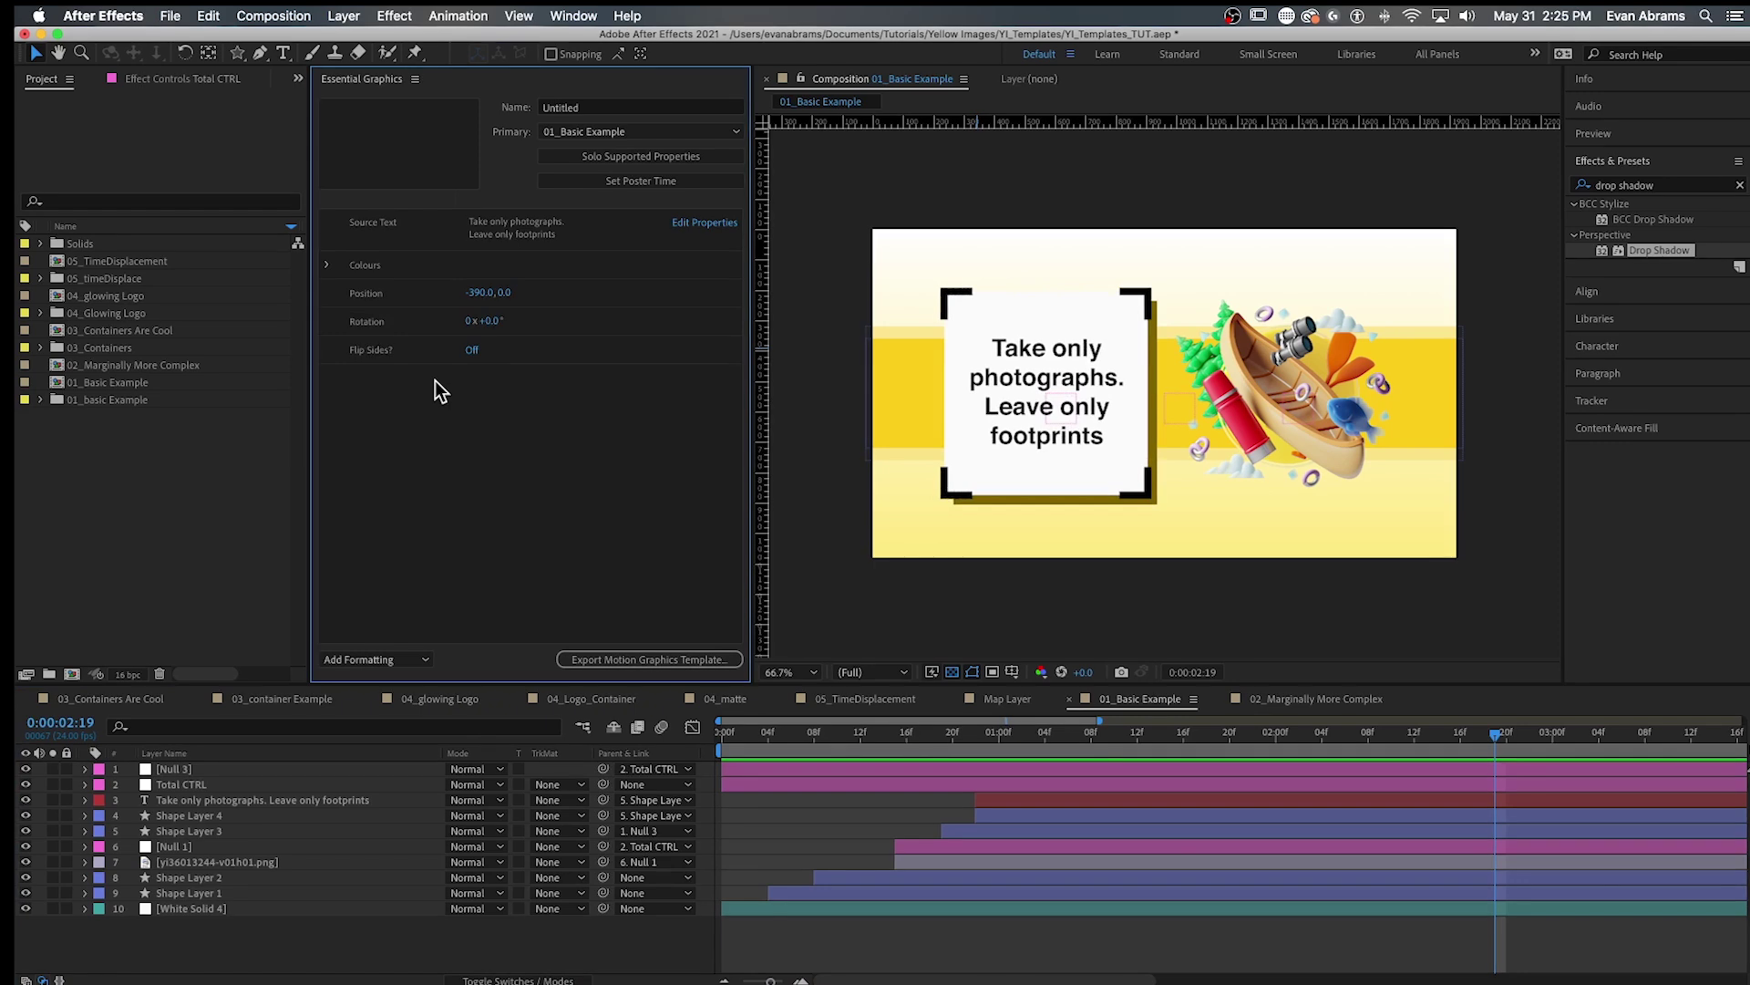
pyautogui.click(393, 228)
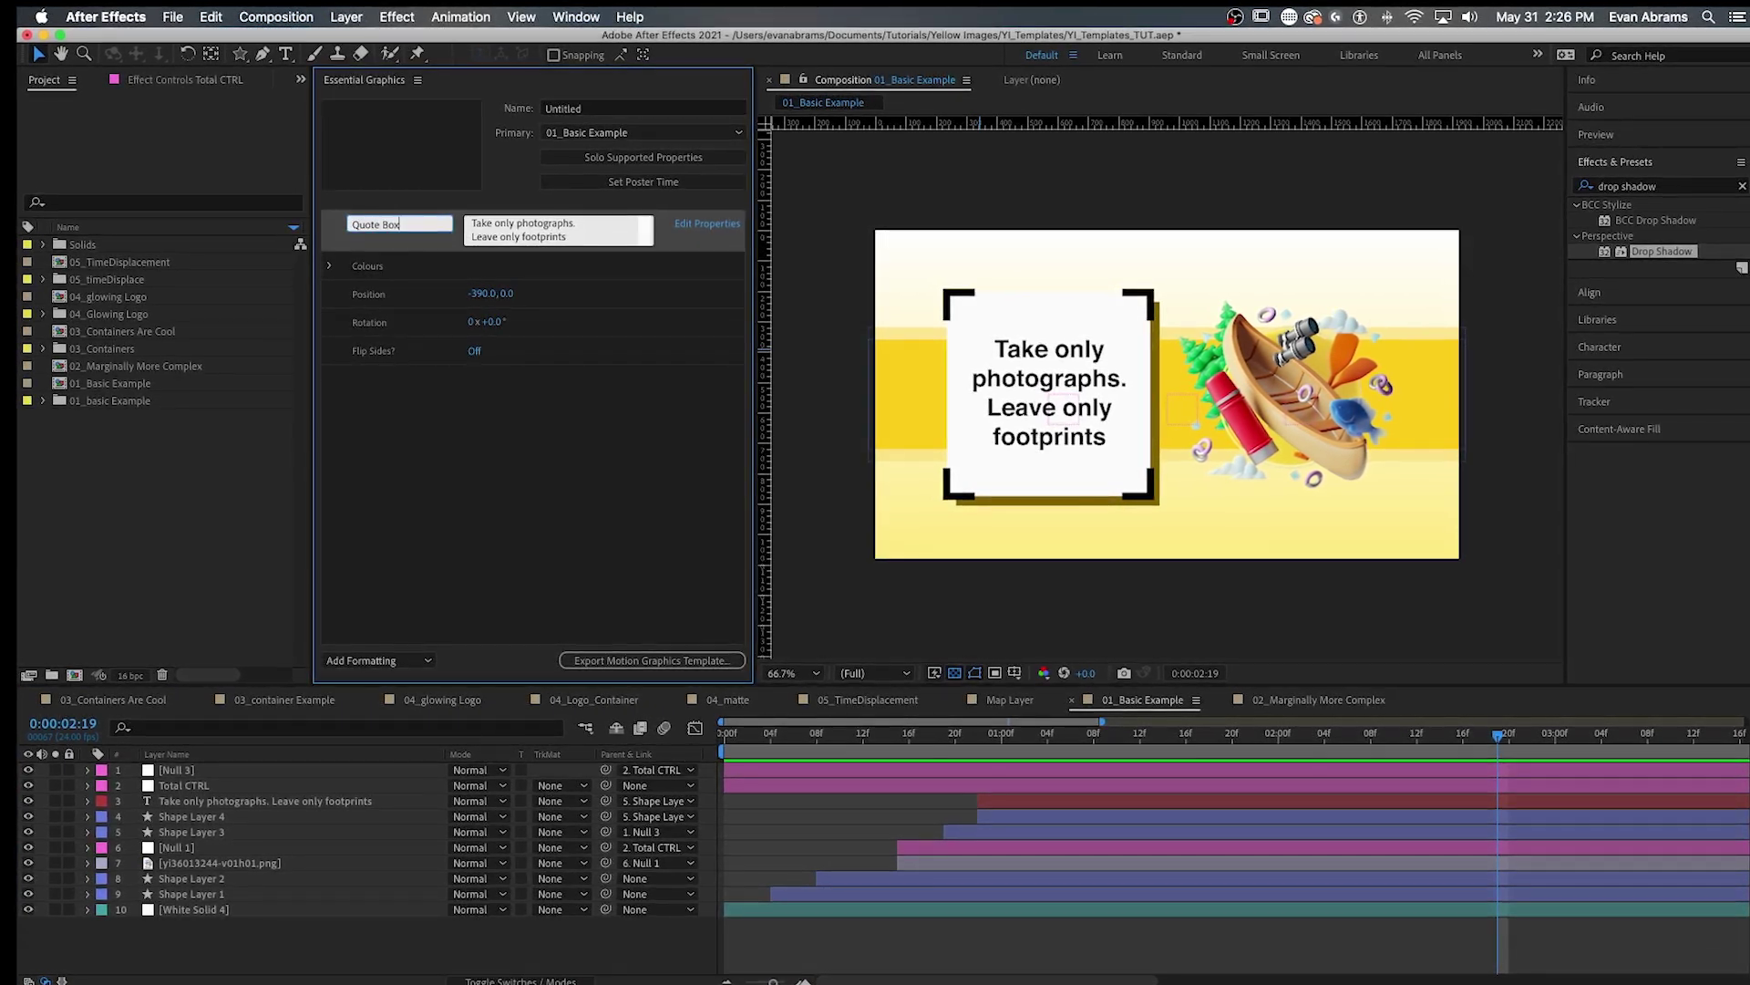
pyautogui.click(550, 449)
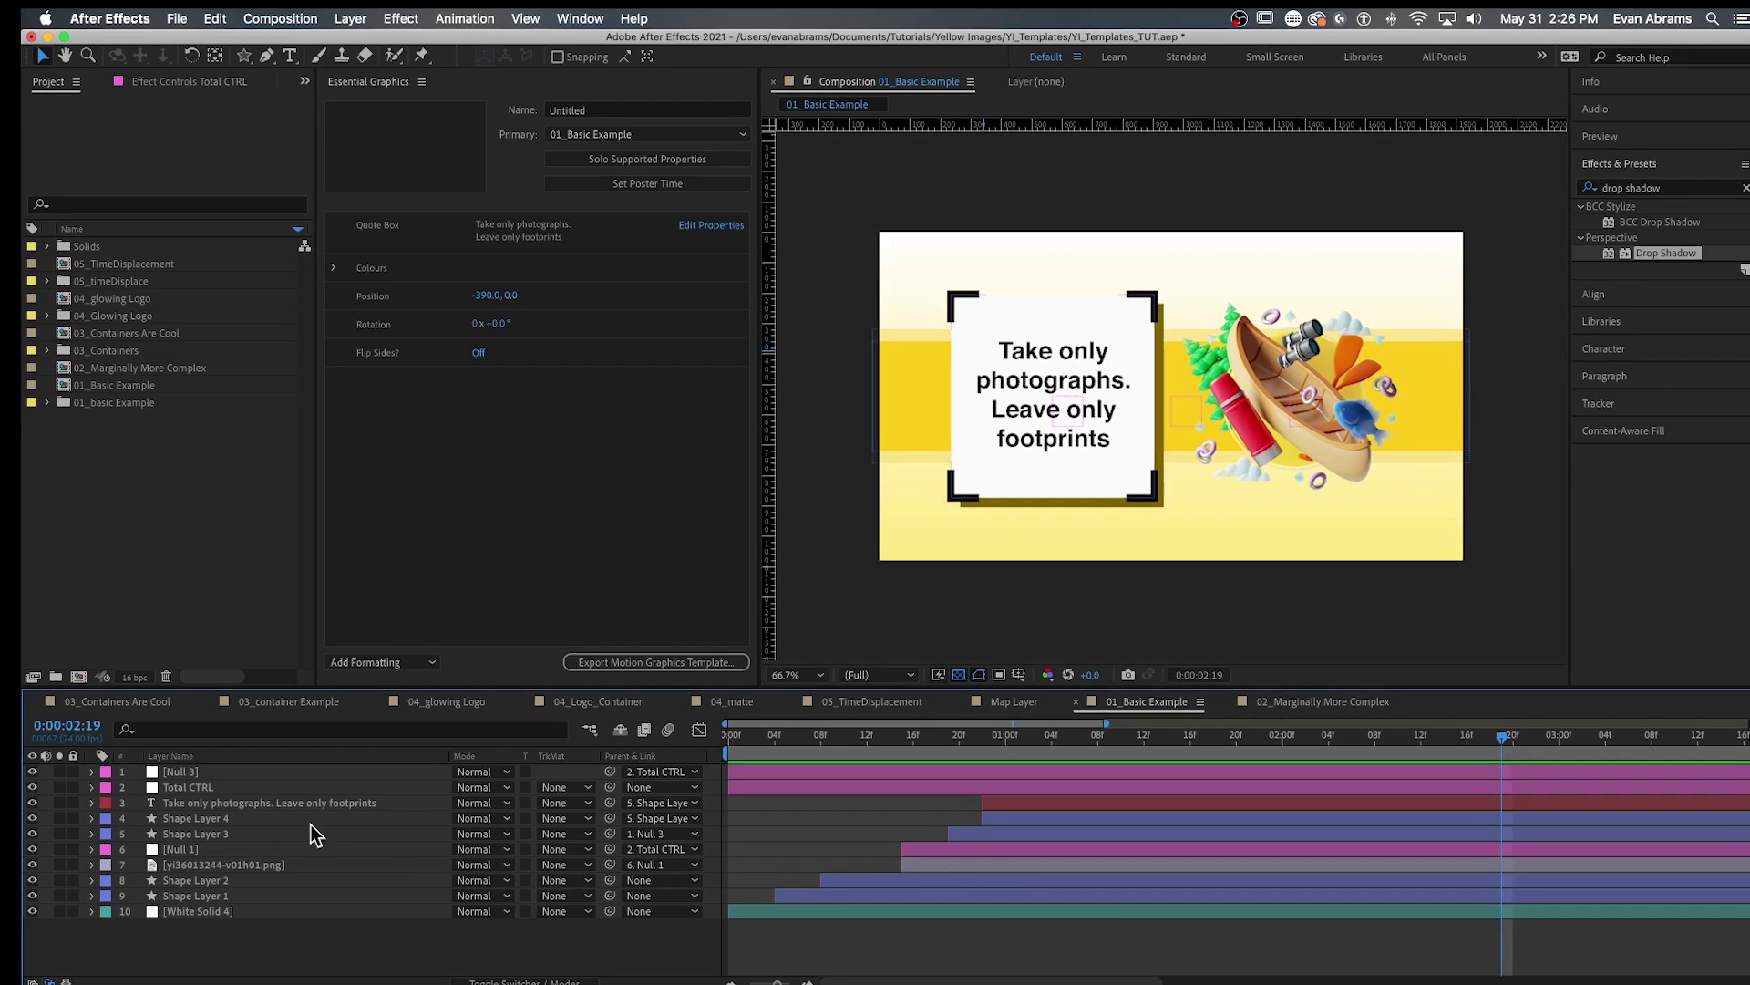
# - Add the png artwork layer as a replaceable image property named Camping Image
pyautogui.click(236, 866)
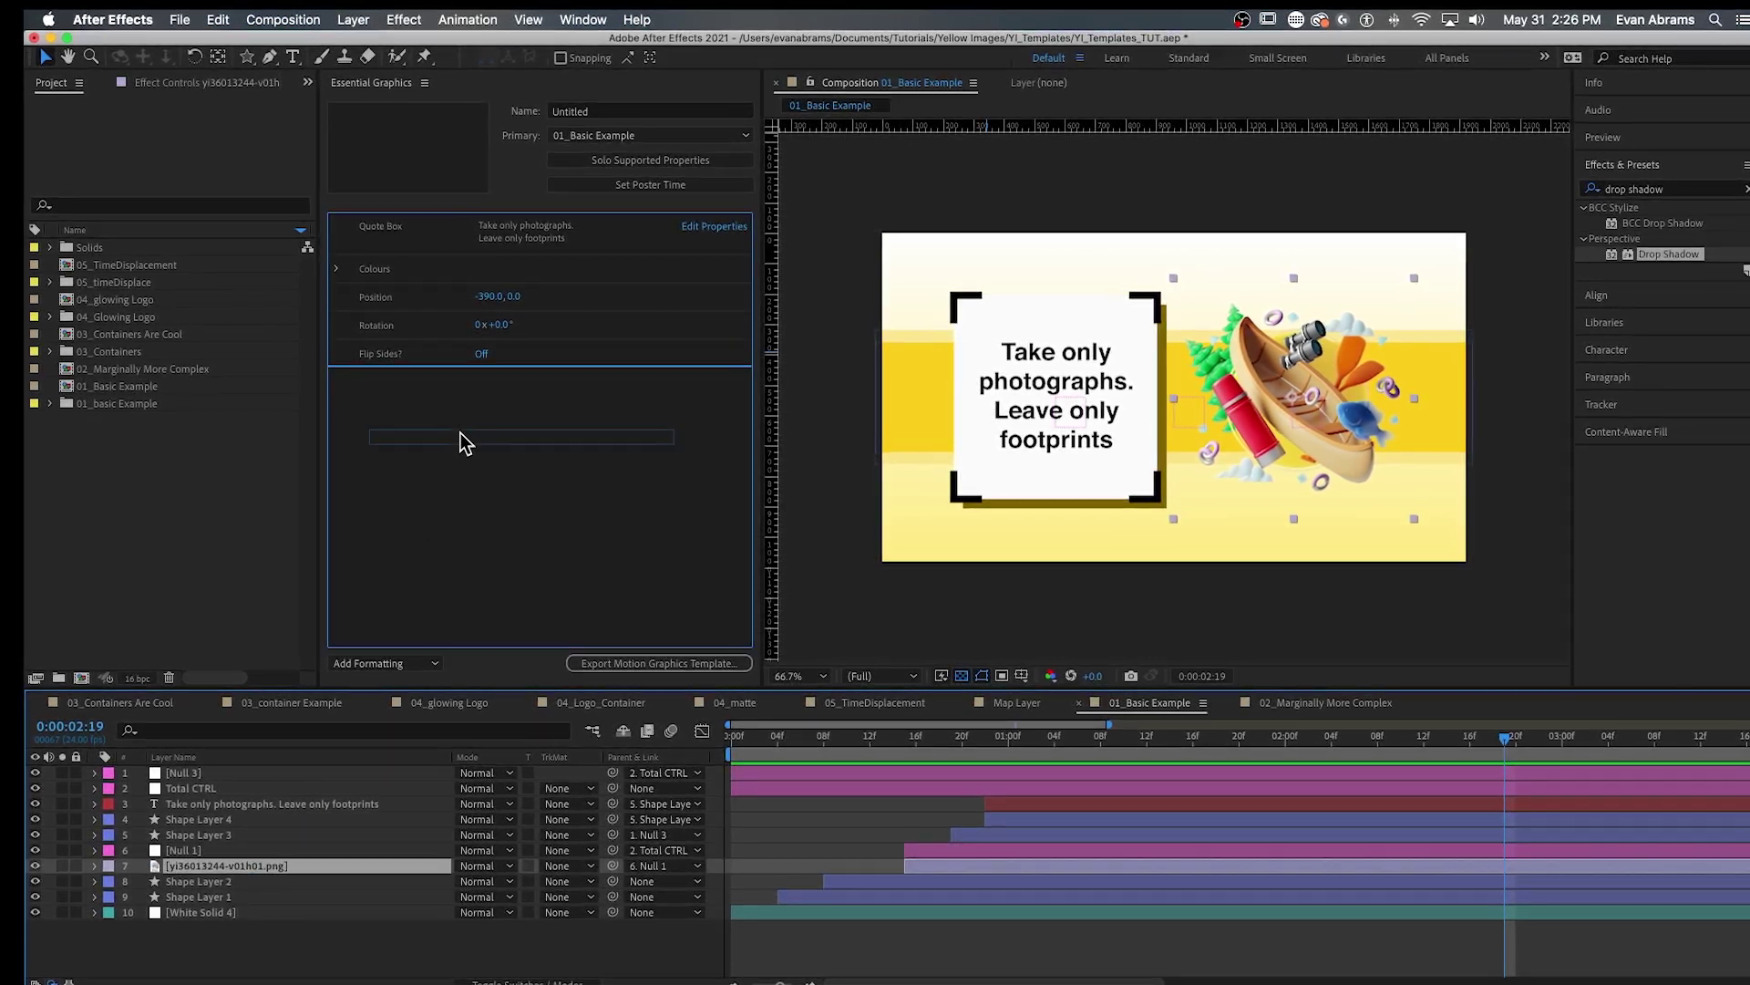
pyautogui.moveTo(461, 434); pyautogui.dragTo(461, 435)
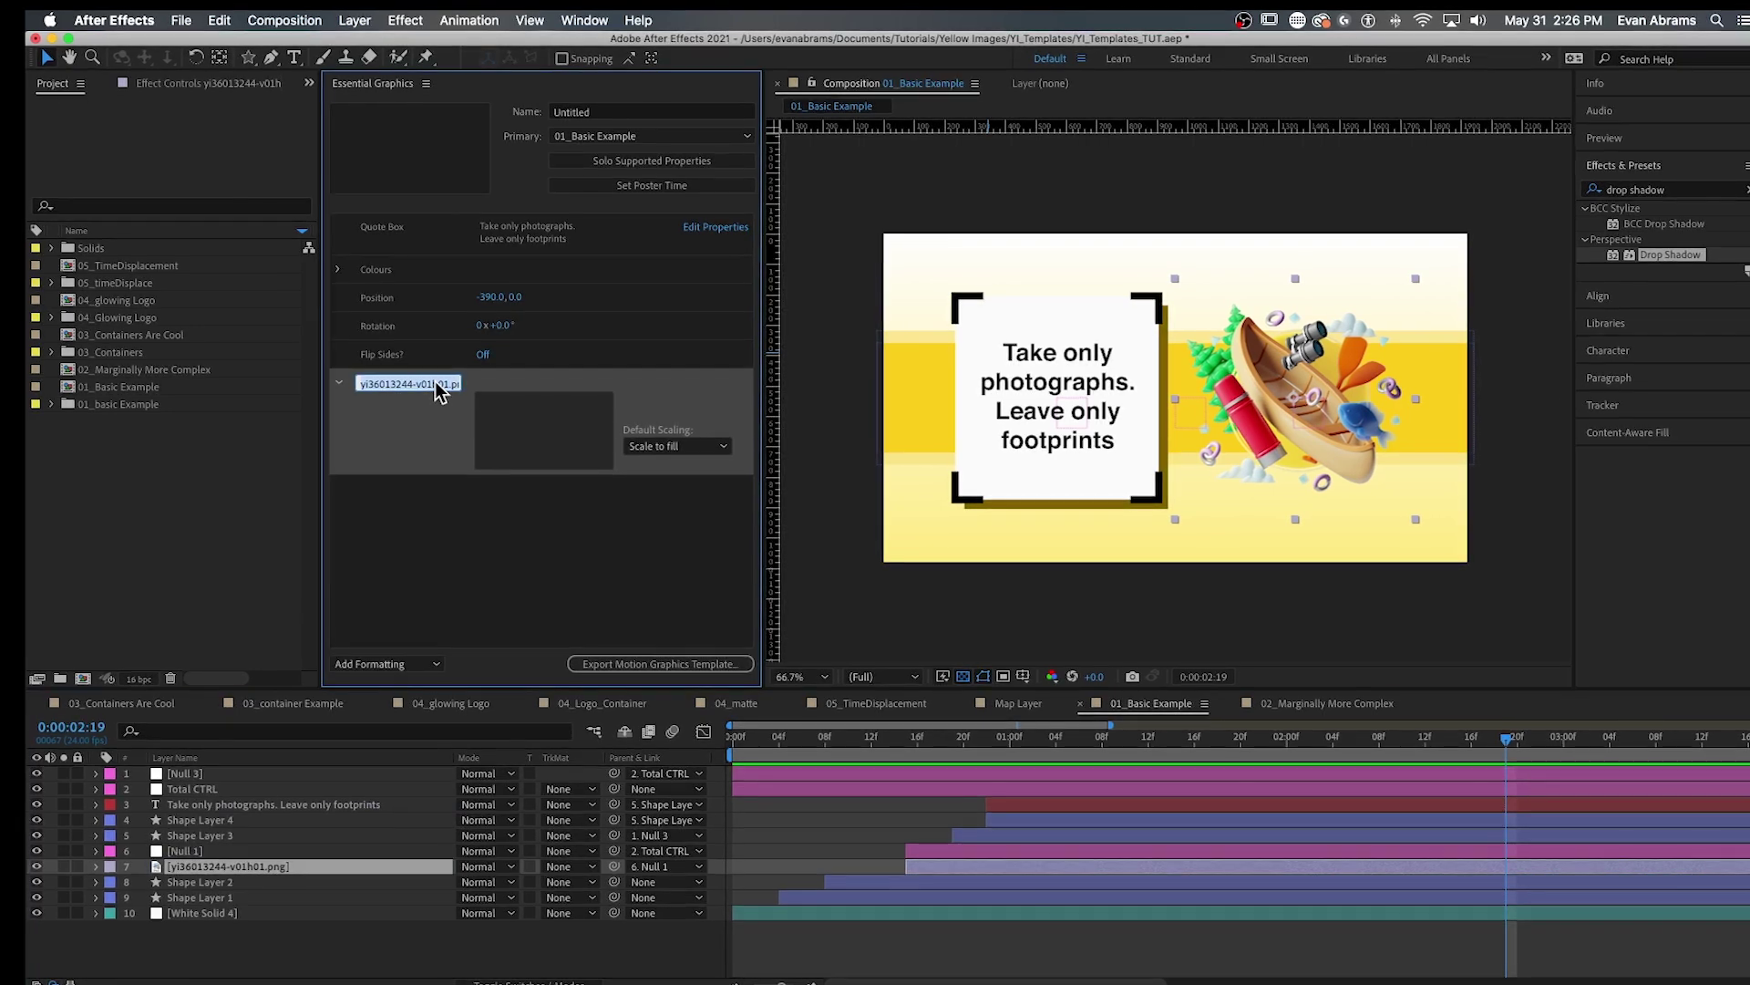
pyautogui.write('Camping Image')
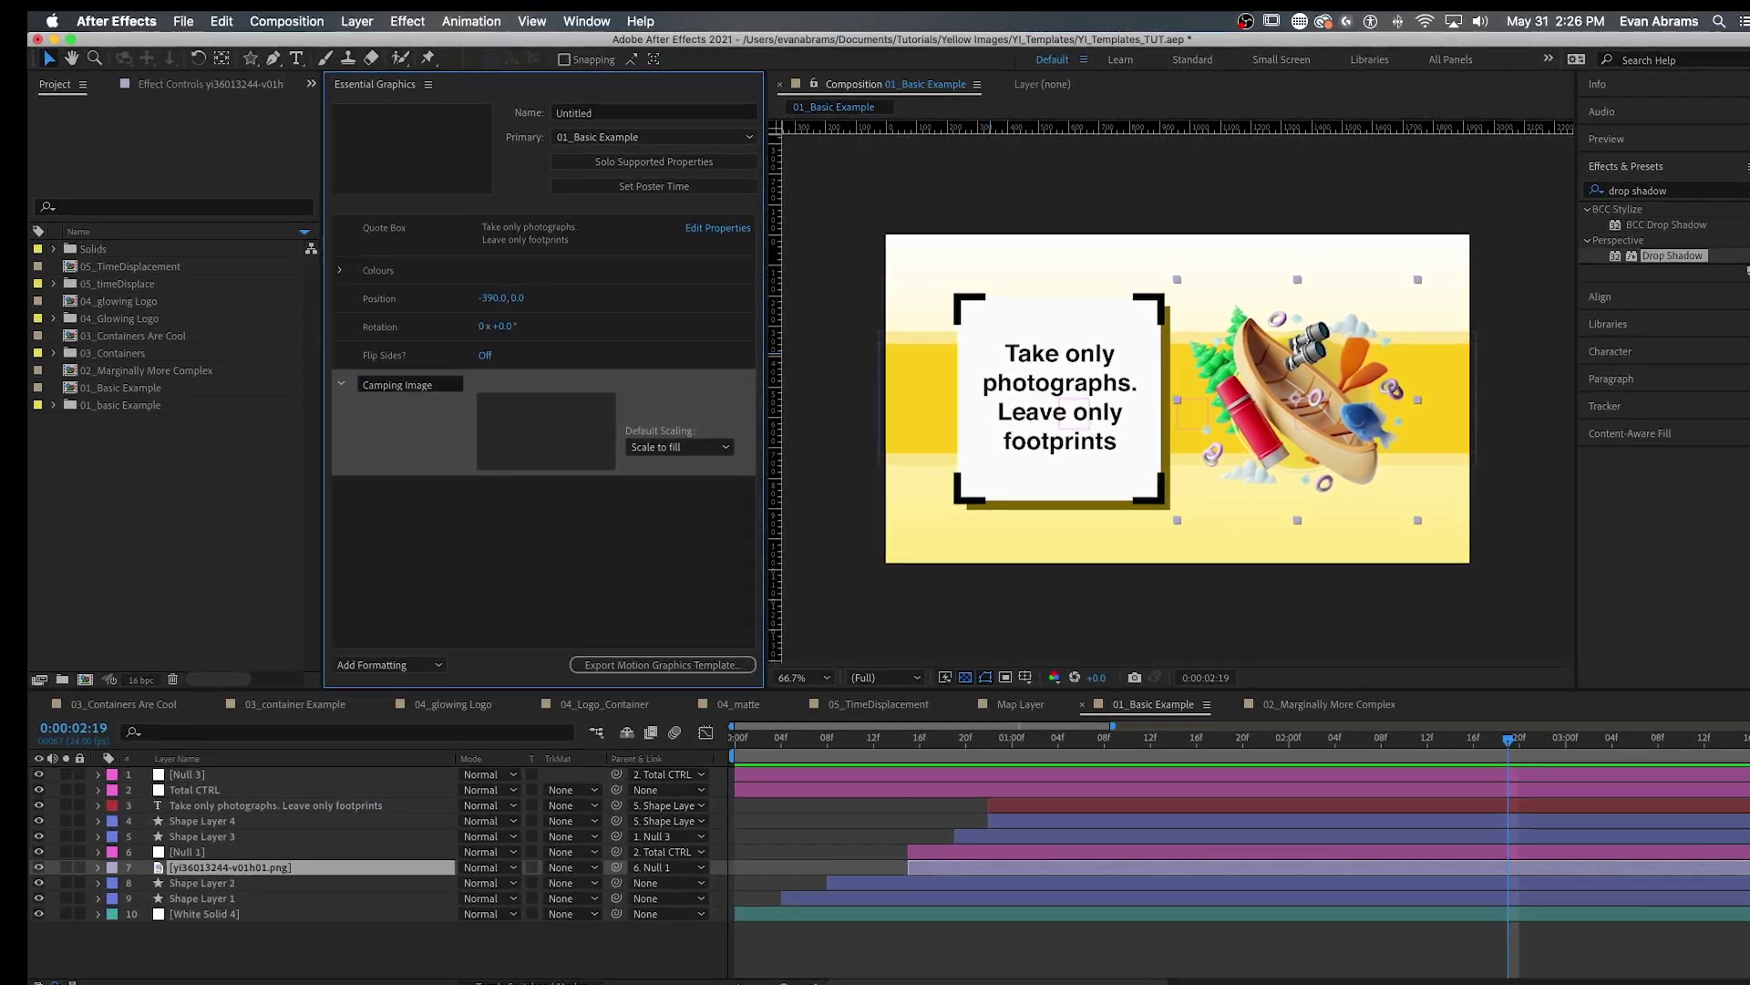
pyautogui.click(1172, 571)
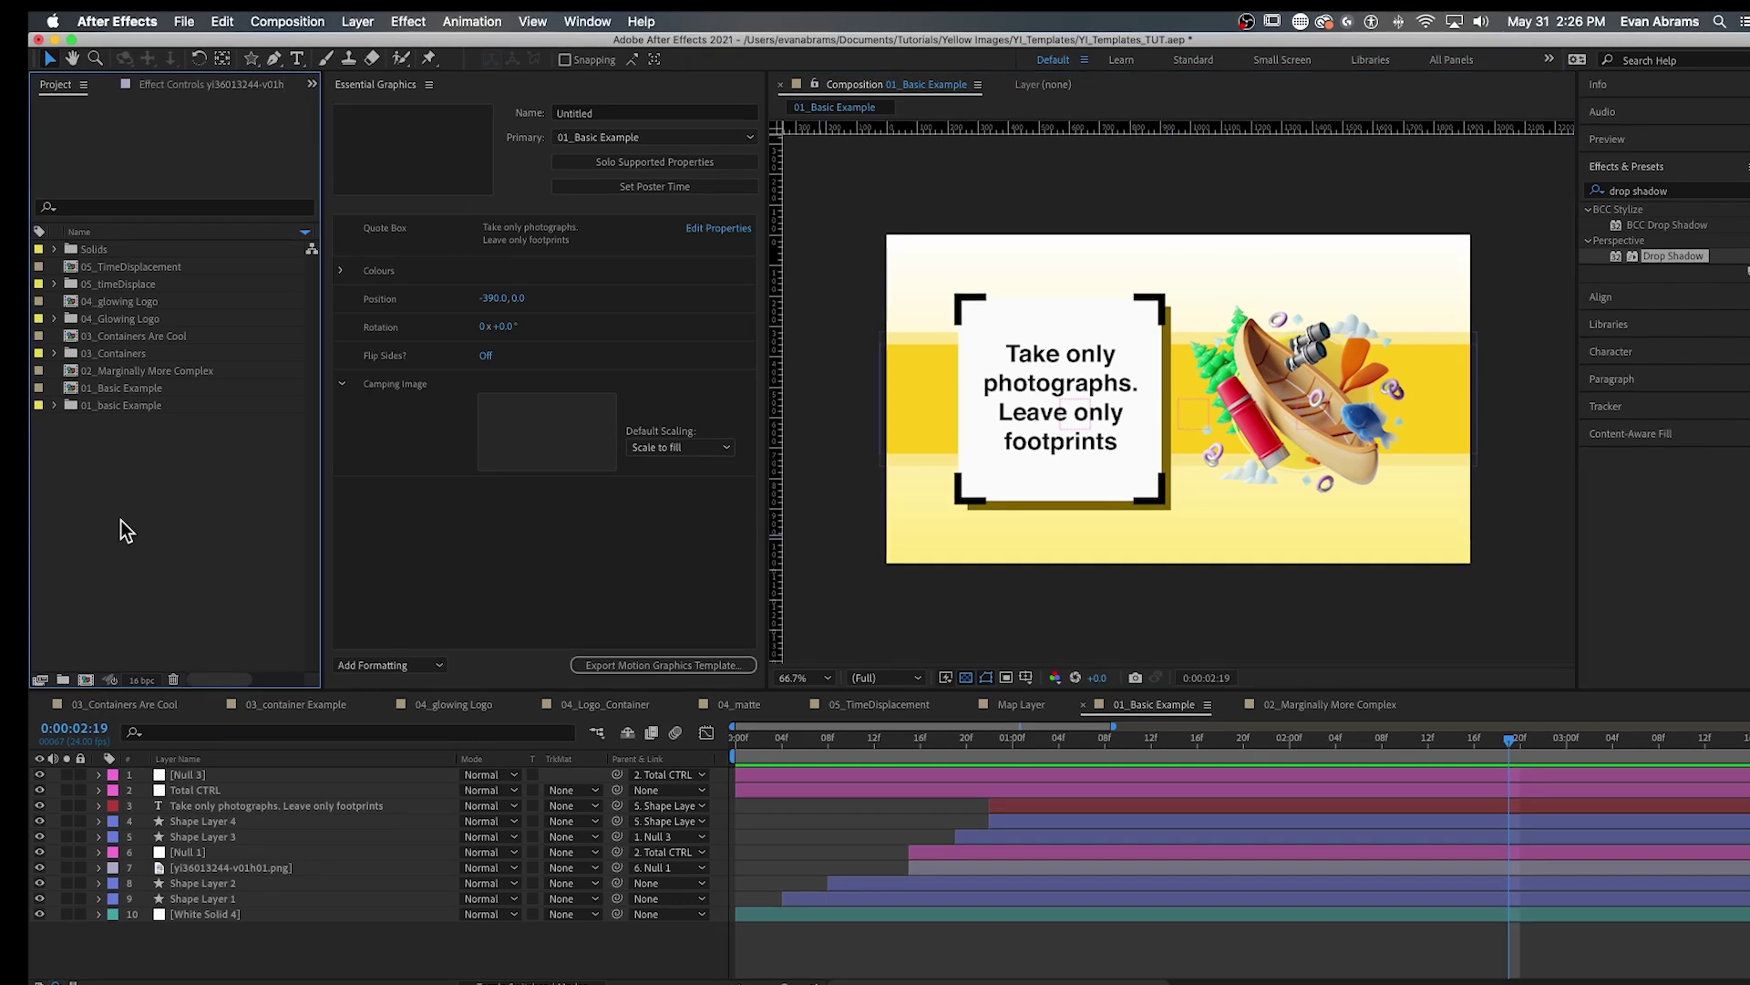
pyautogui.click(86, 680)
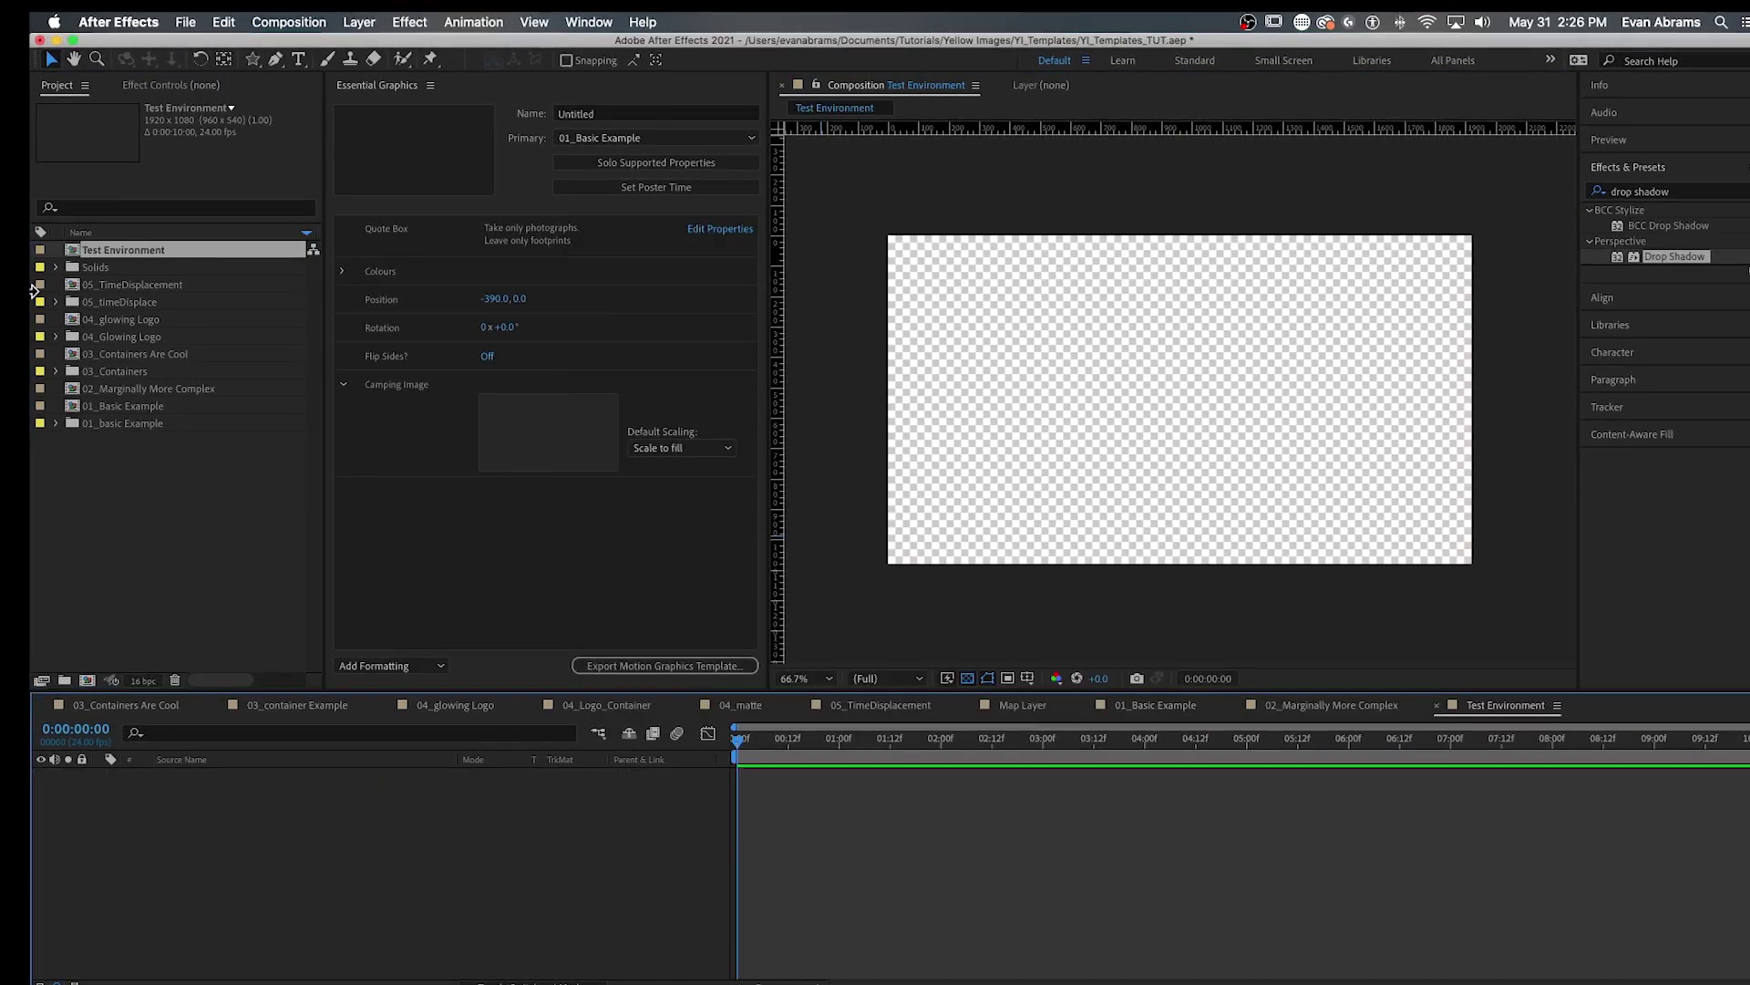
# - Place 01_Basic Example in Test Environment and lengthen the comp to 60 seconds
pyautogui.moveTo(123, 406); pyautogui.dragTo(970, 833)
pyautogui.click(1557, 704)
pyautogui.click(1624, 676)
pyautogui.click(723, 566)
pyautogui.write('10000')
pyautogui.press('Return')
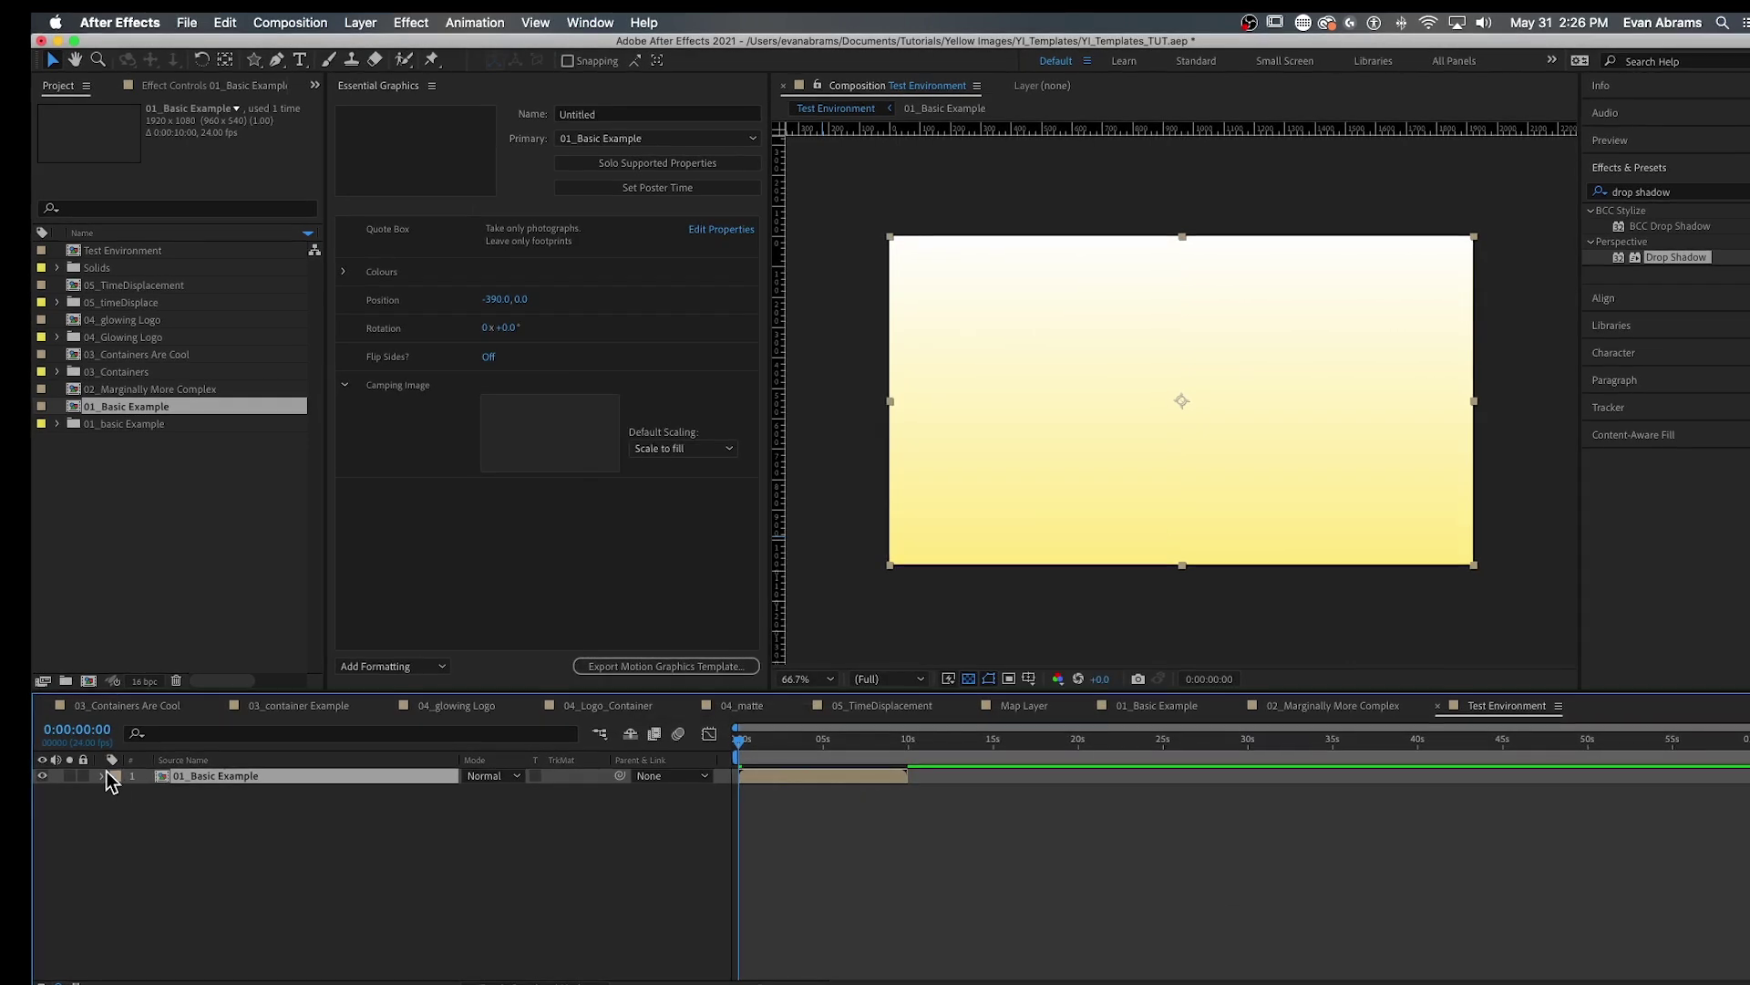
# - Try the backpack, tent and canoe artworks in the layer's Camping Image property
pyautogui.click(118, 807)
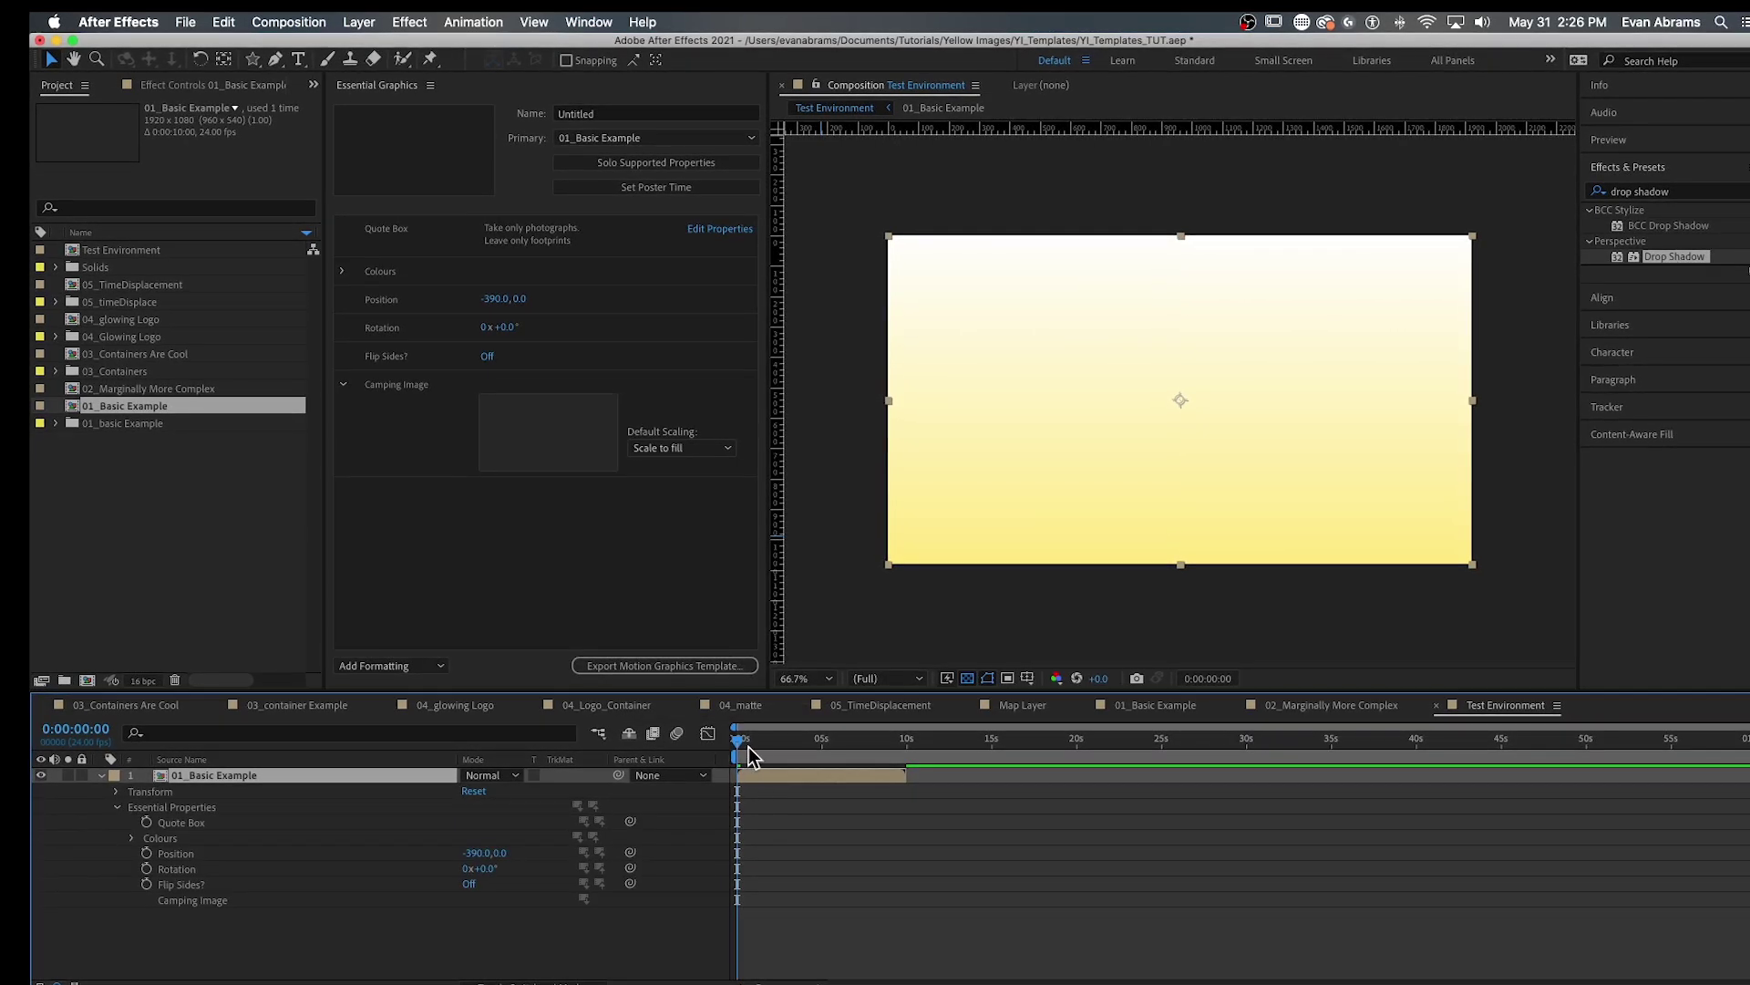
pyautogui.moveTo(748, 753); pyautogui.dragTo(778, 749)
pyautogui.click(210, 930)
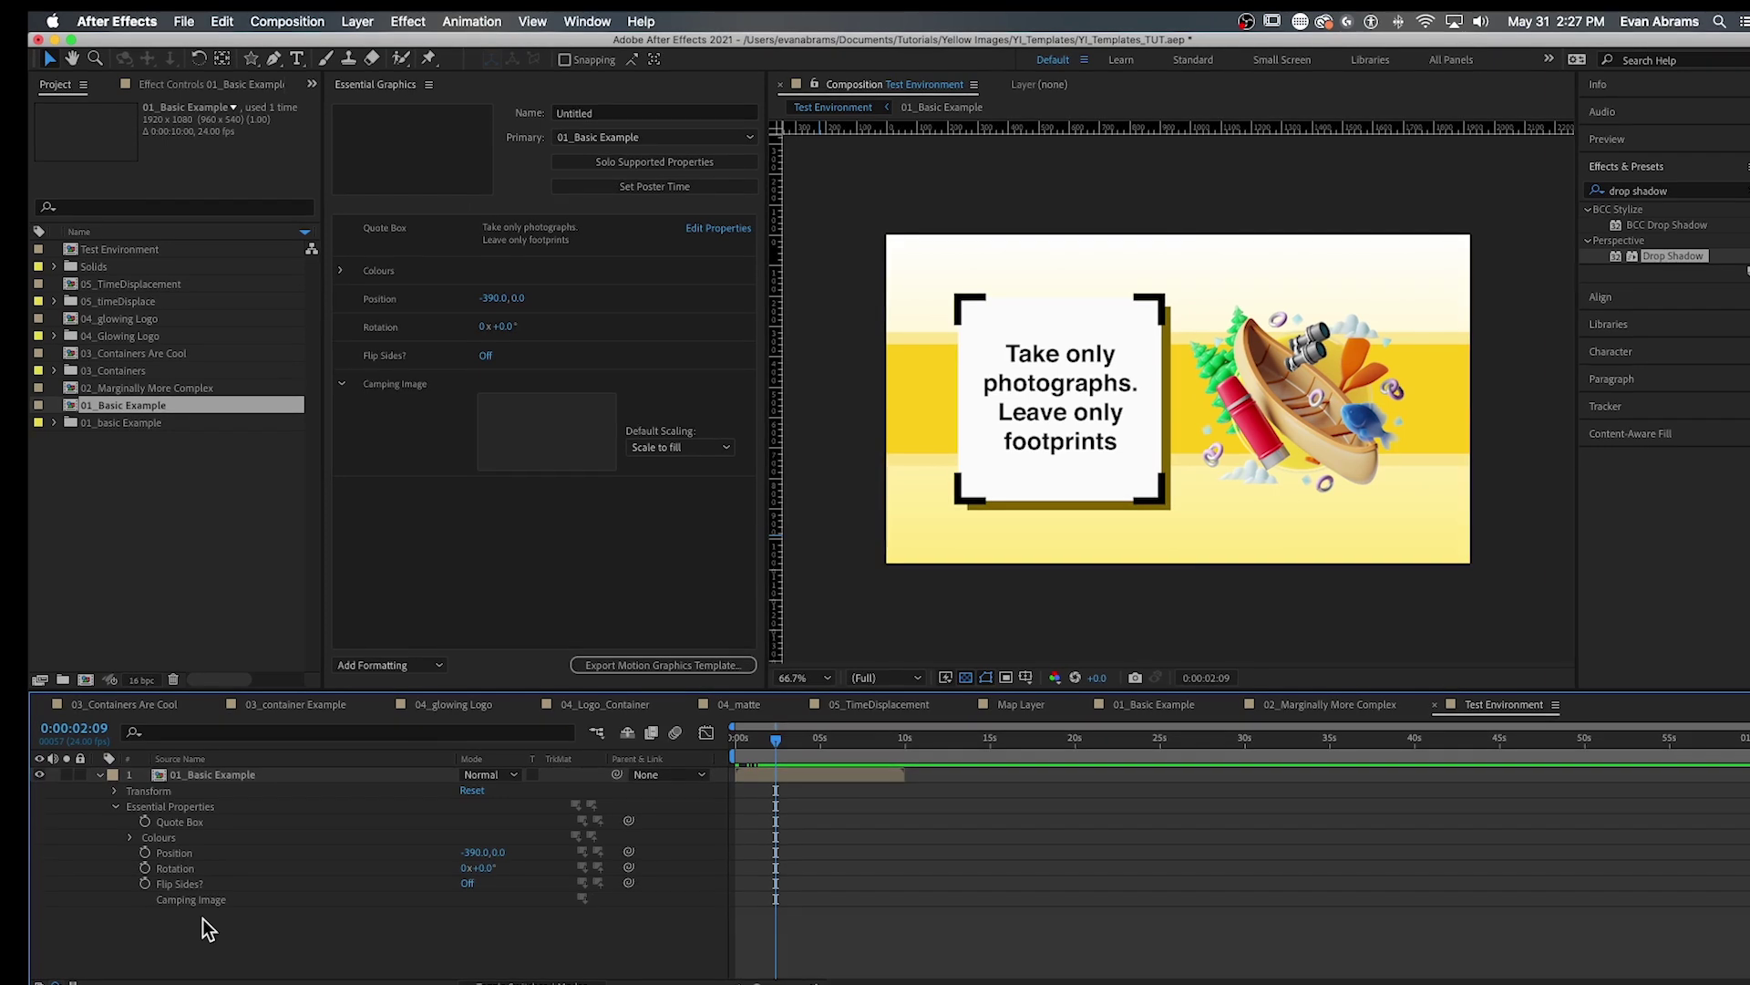
pyautogui.click(209, 899)
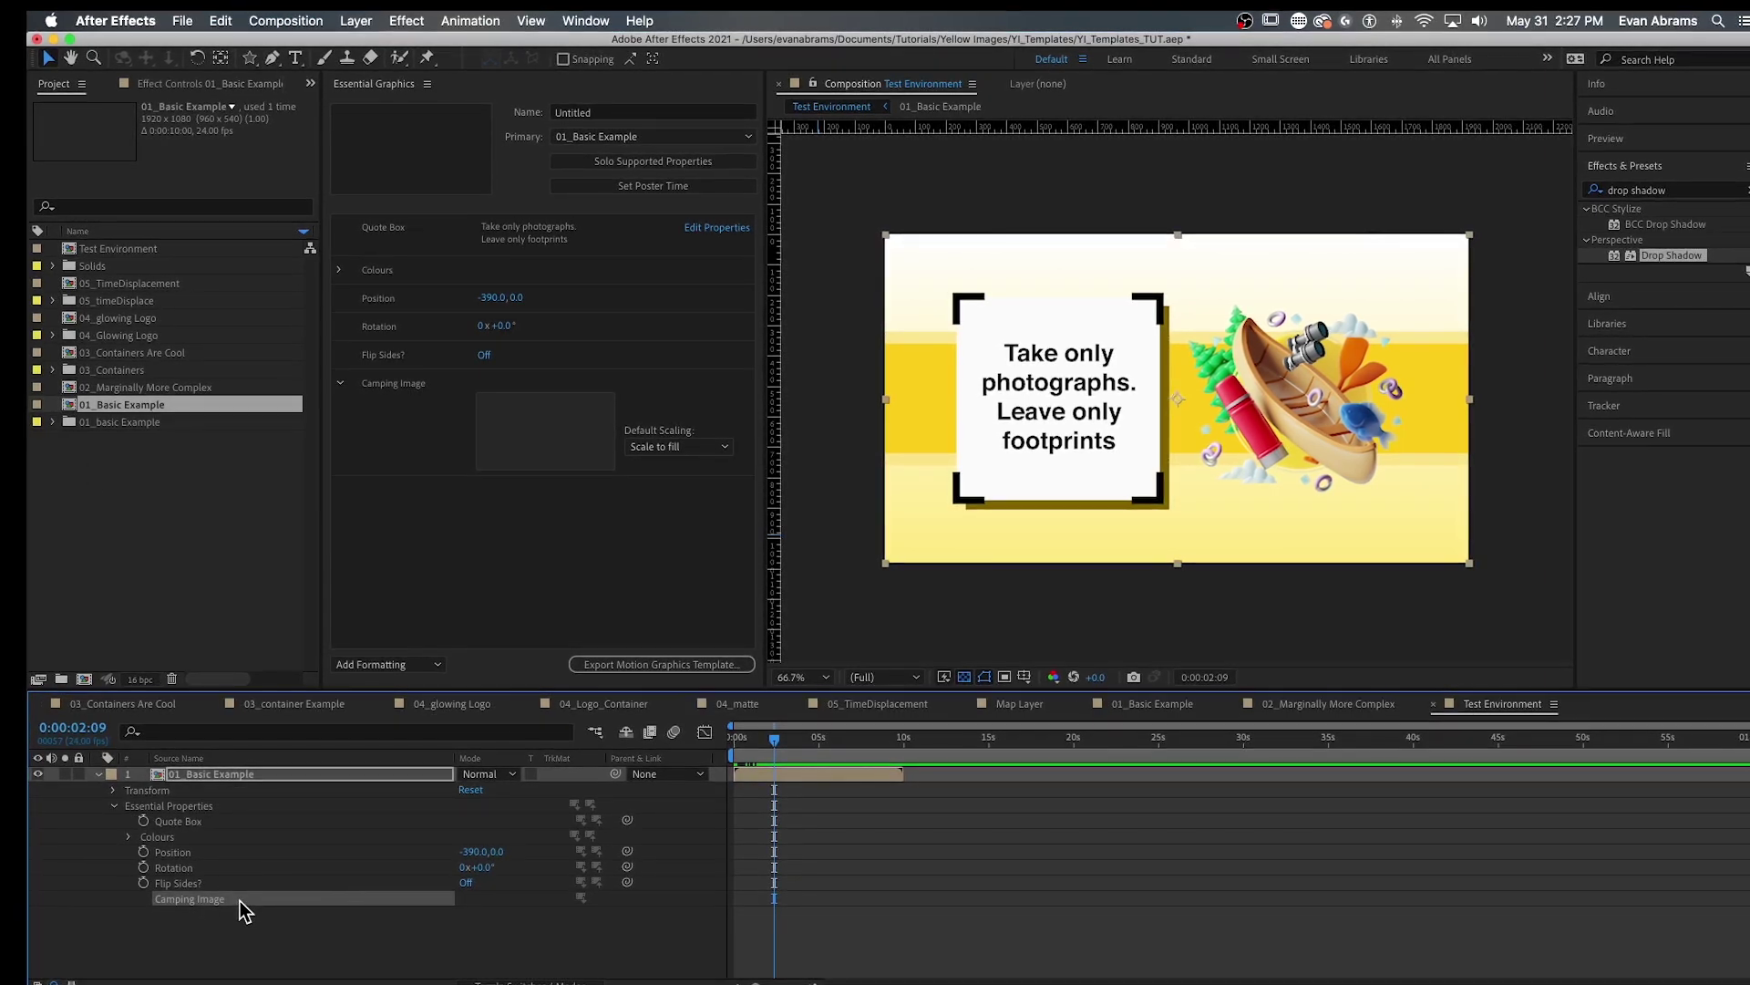
pyautogui.press('super+Tab')
pyautogui.doubleClick(73, 421)
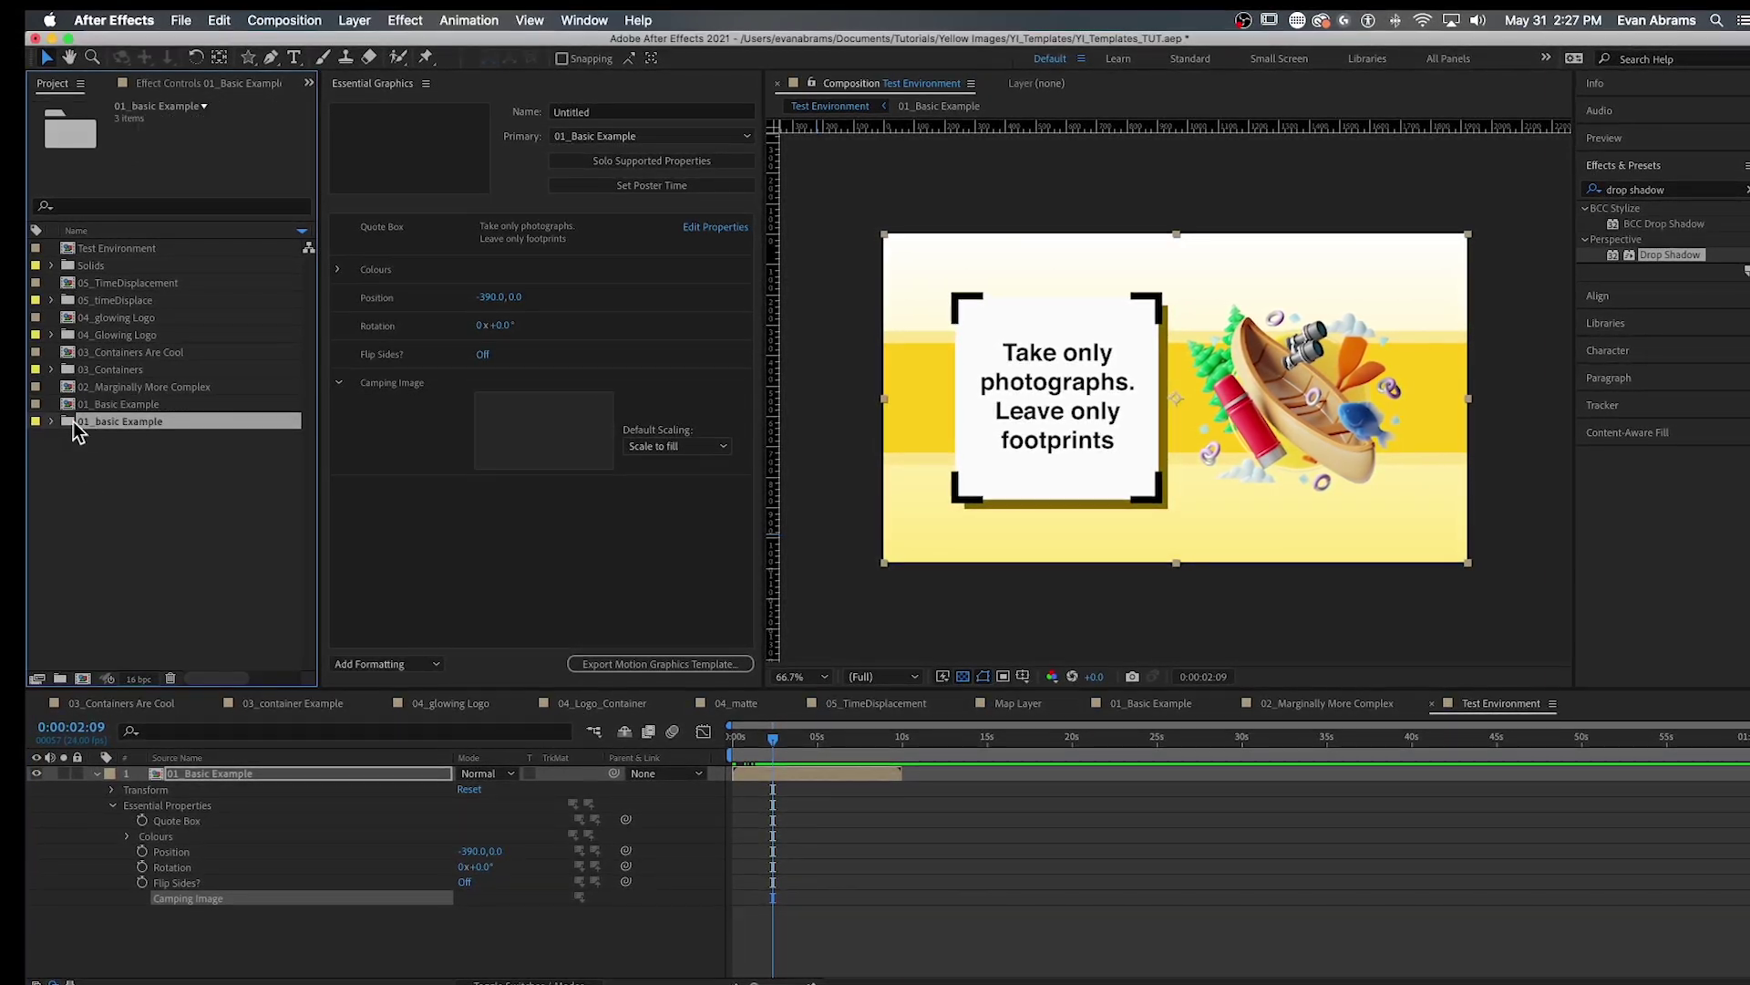
pyautogui.moveTo(148, 472); pyautogui.dragTo(210, 898)
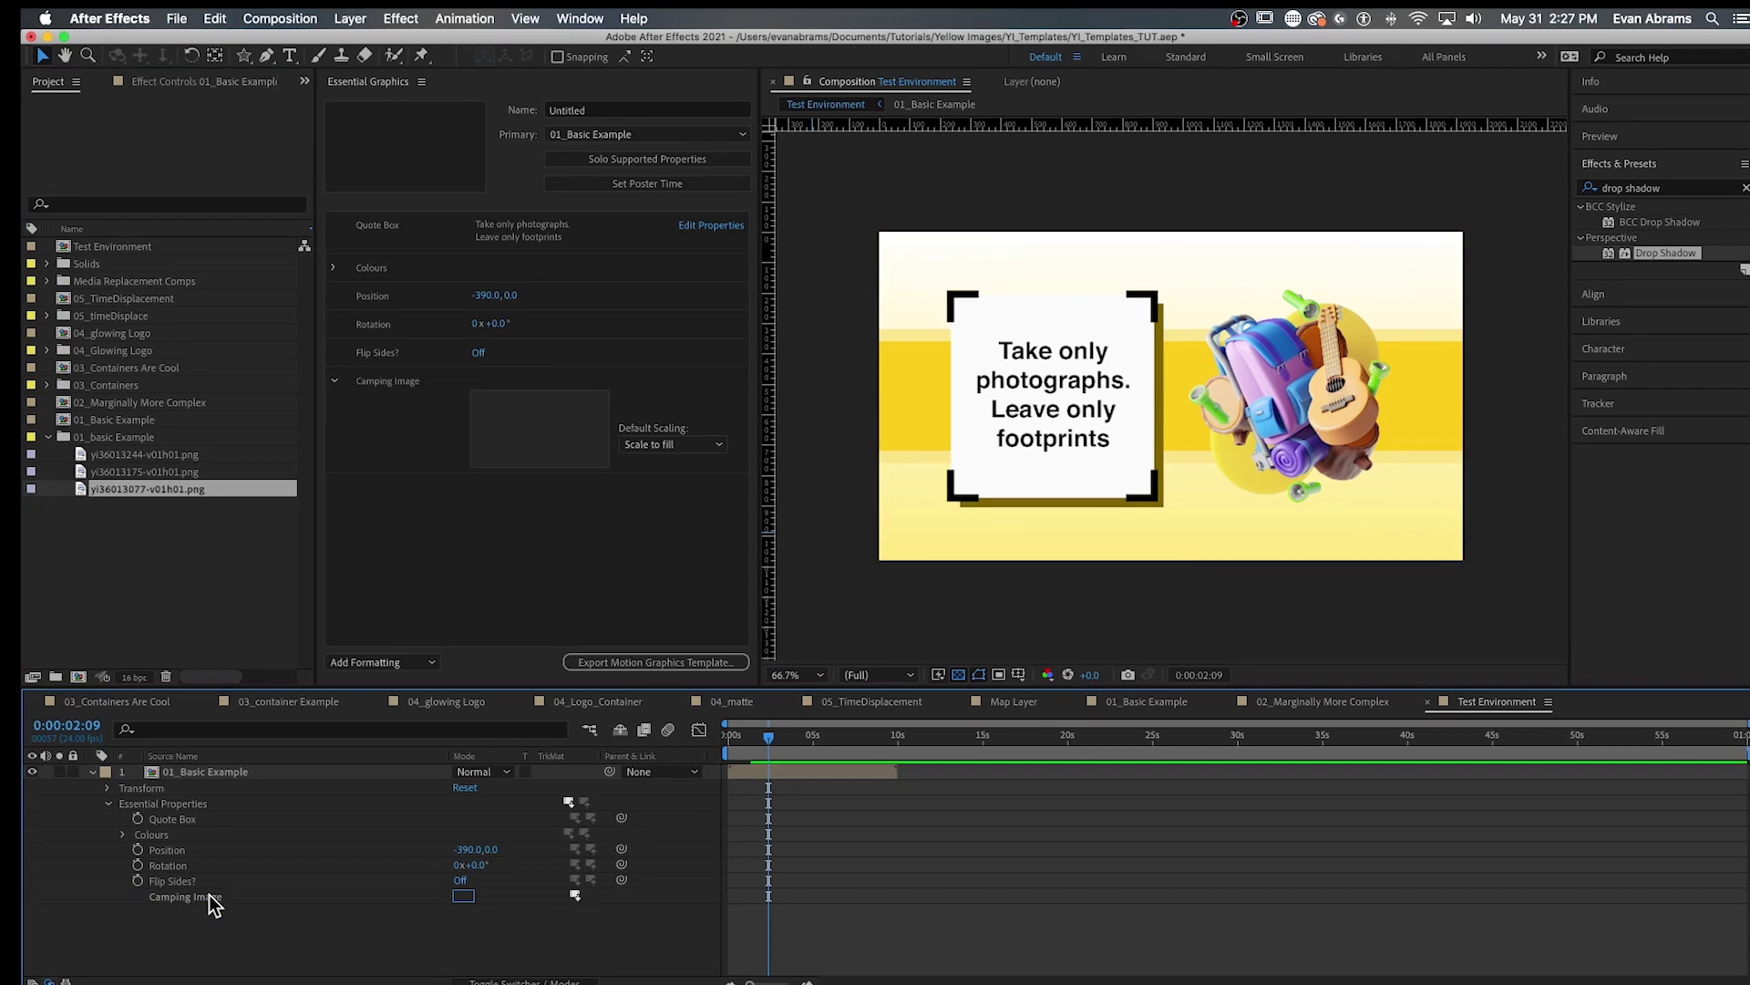
pyautogui.moveTo(155, 466); pyautogui.dragTo(198, 892)
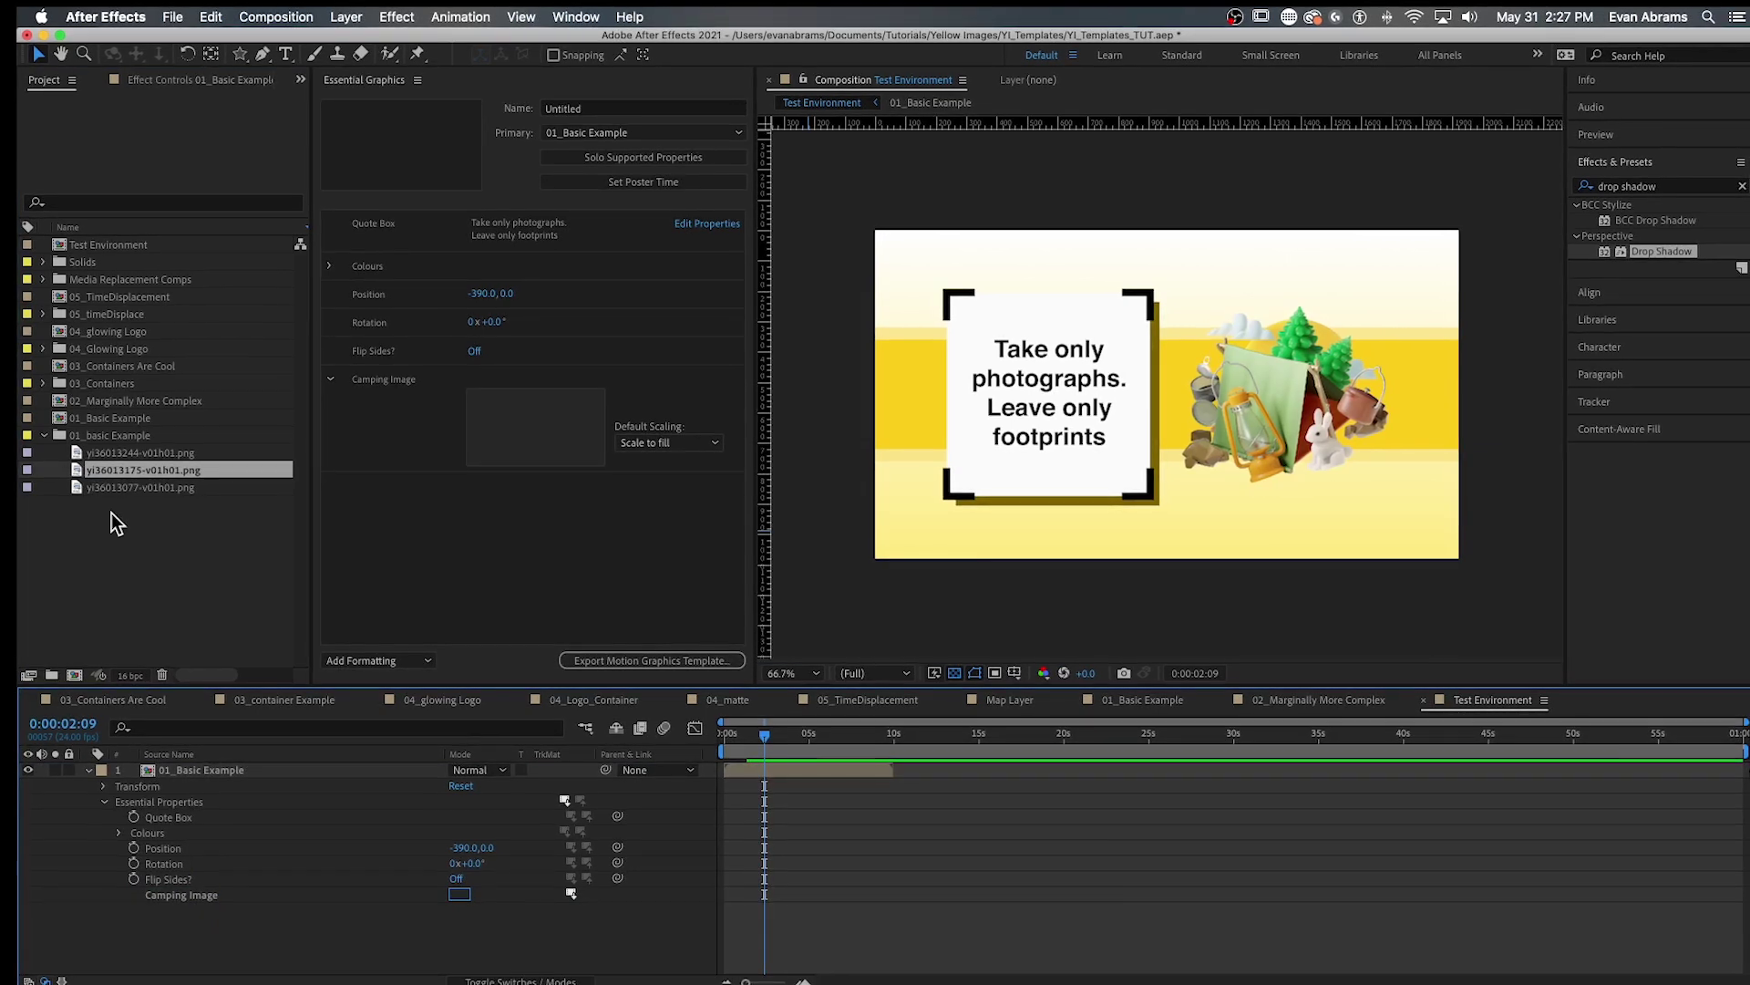
pyautogui.moveTo(137, 454); pyautogui.dragTo(208, 892)
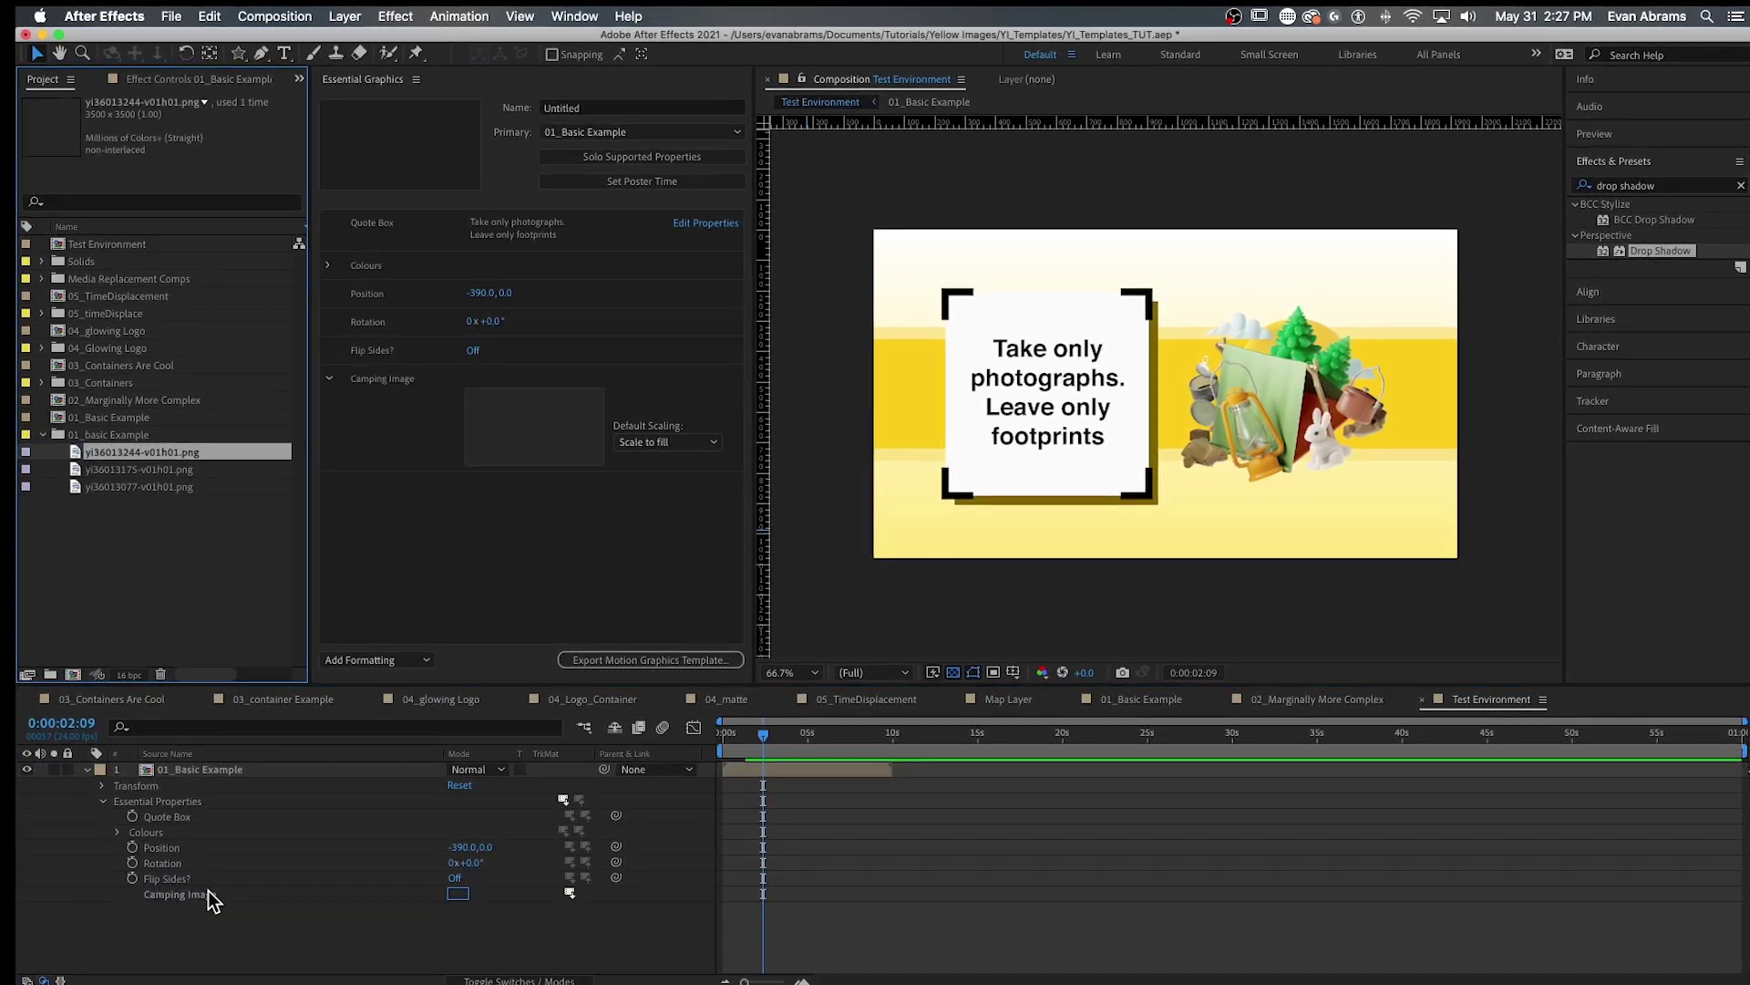
# - Duplicate the template layer, offset it later, and give the copy the tent artwork
pyautogui.click(818, 770)
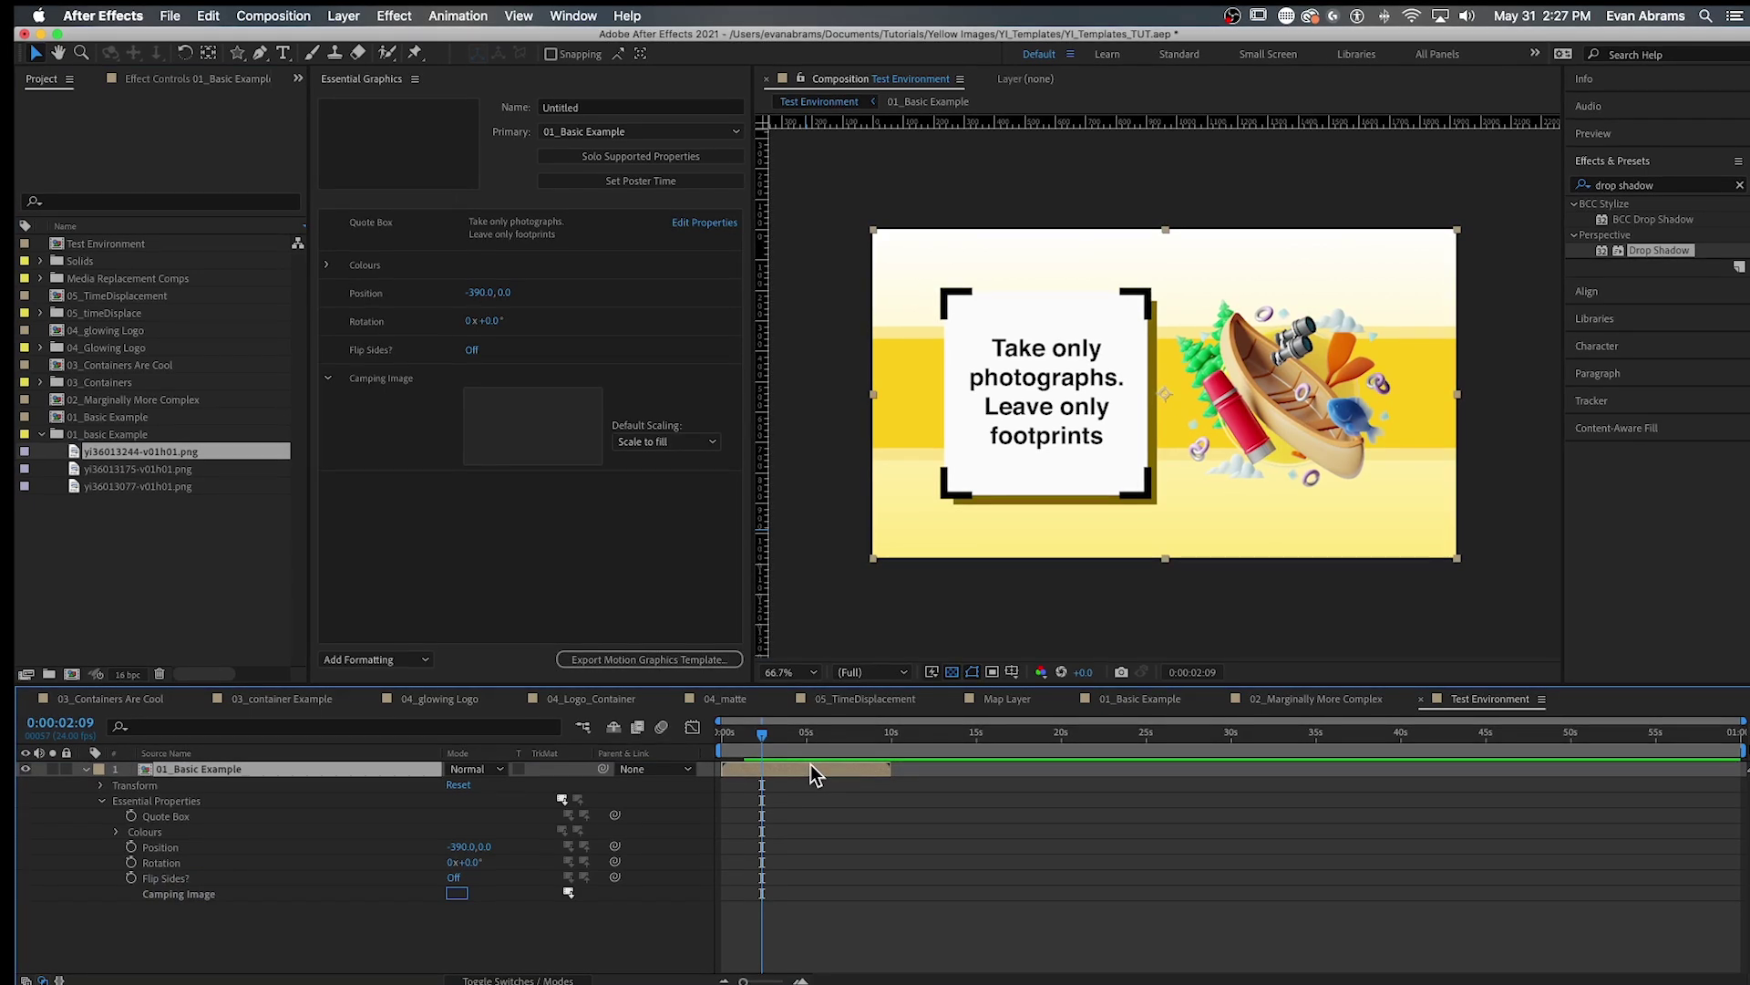
pyautogui.hotkey('ctrl', 'd')
pyautogui.moveTo(811, 764); pyautogui.dragTo(987, 766)
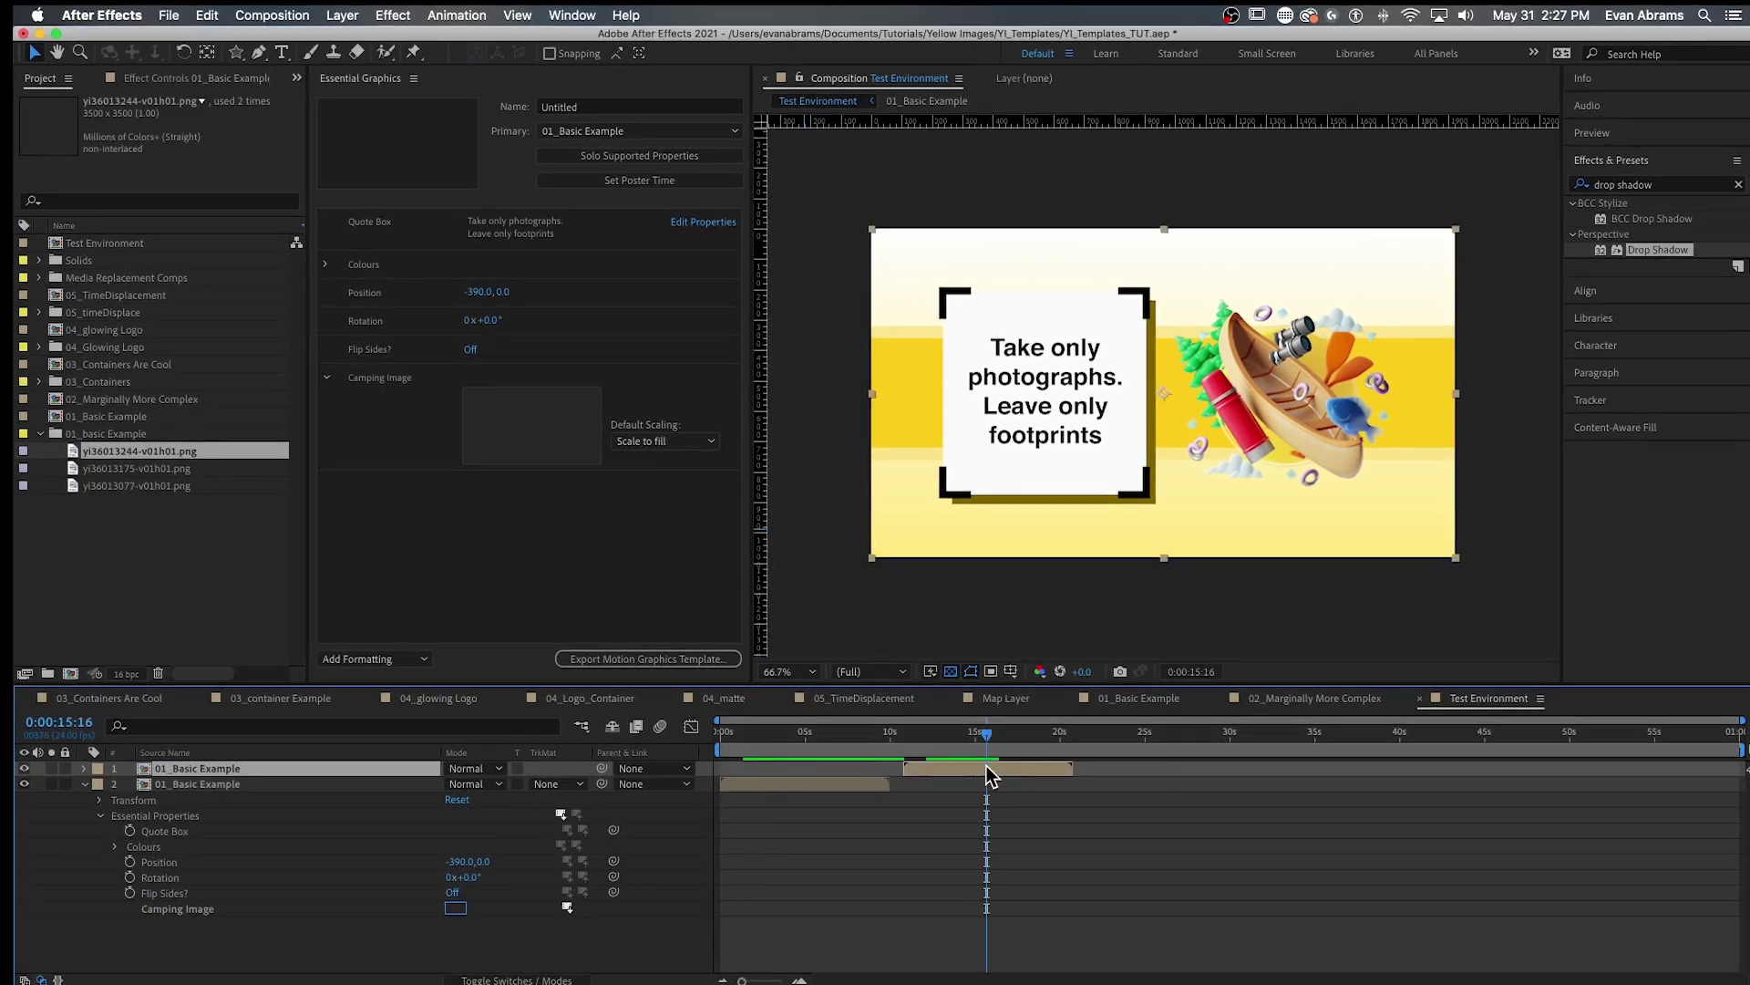
pyautogui.click(84, 784)
pyautogui.click(157, 726)
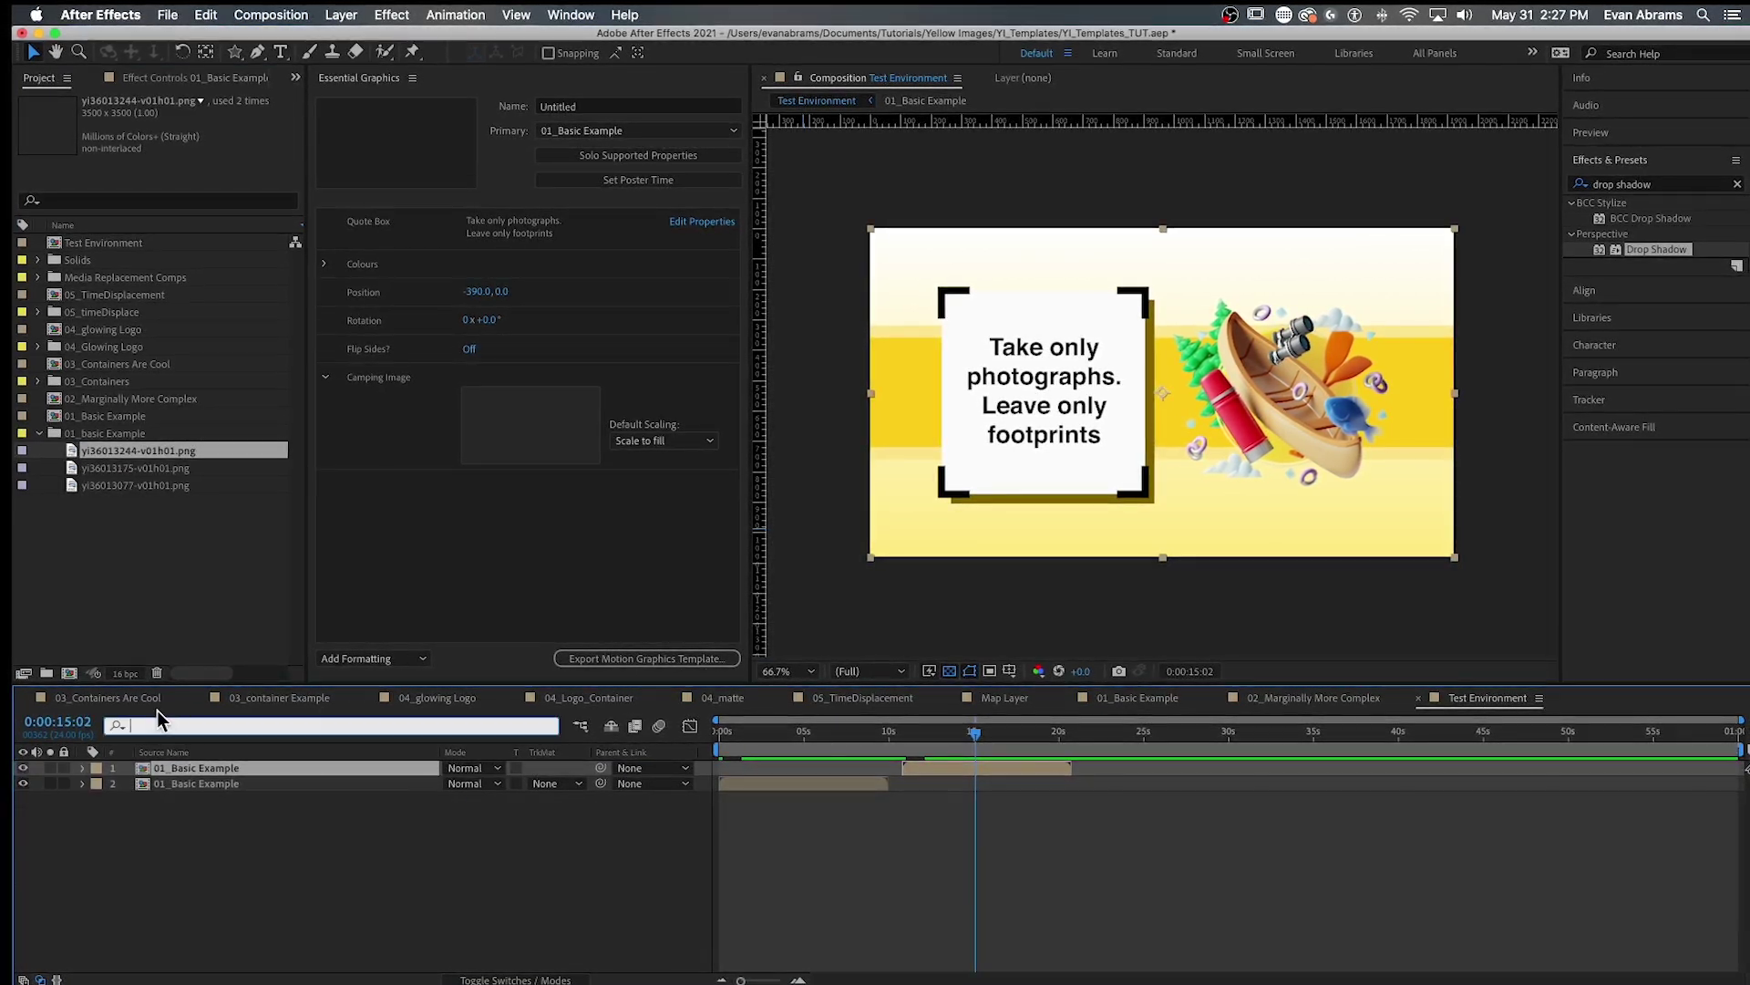
pyautogui.write('image')
pyautogui.moveTo(137, 467); pyautogui.dragTo(183, 799)
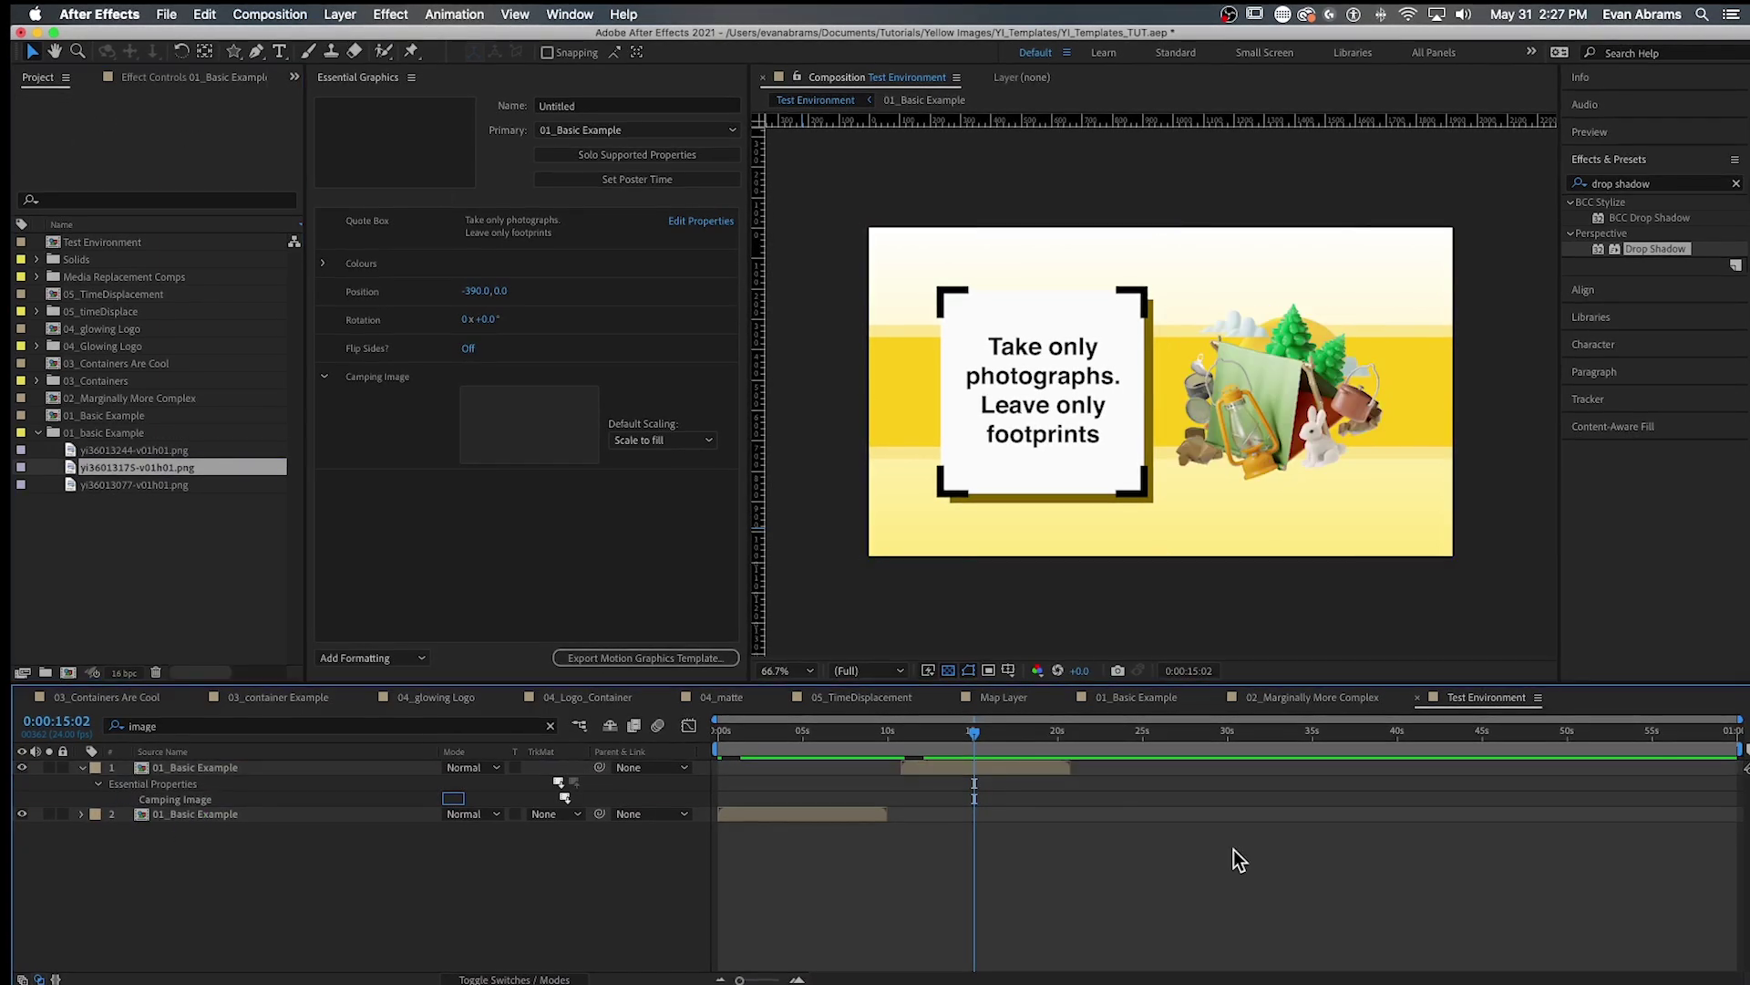
# - Add a third copy with the backpack artwork, restagger the copies, and preview
pyautogui.press('super+d')
pyautogui.moveTo(994, 766); pyautogui.dragTo(1146, 770)
pyautogui.click(191, 727)
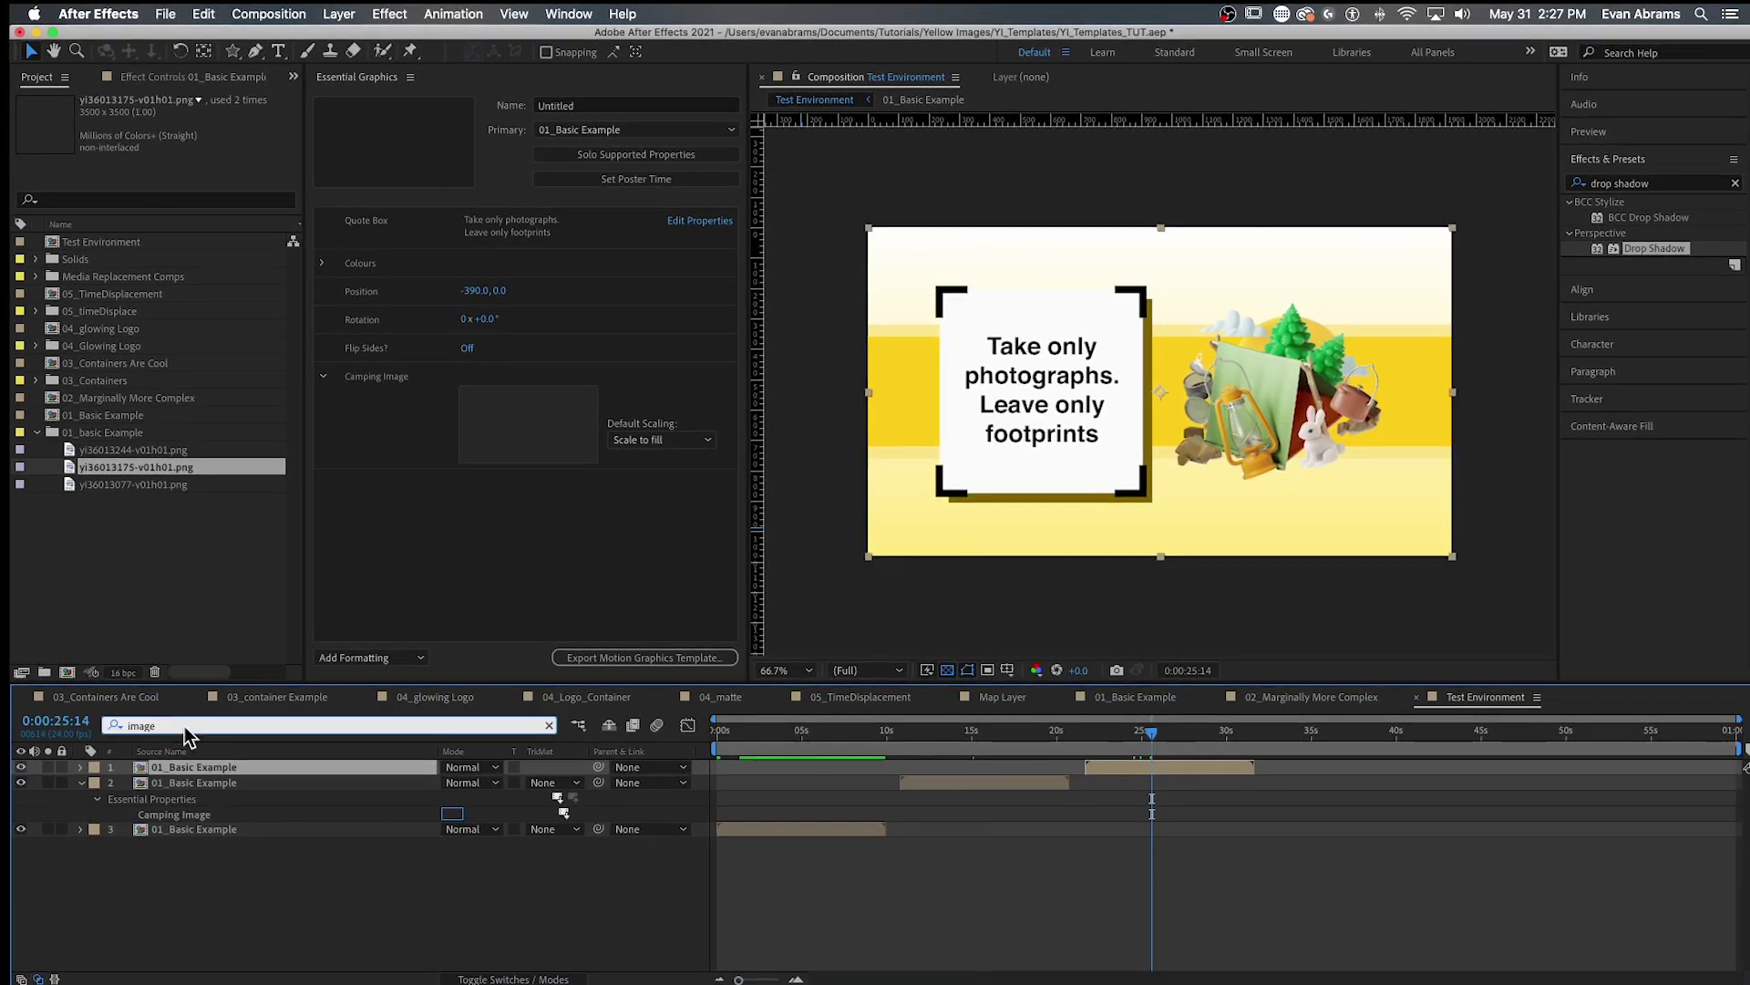
pyautogui.press('Return')
pyautogui.moveTo(135, 484); pyautogui.dragTo(177, 799)
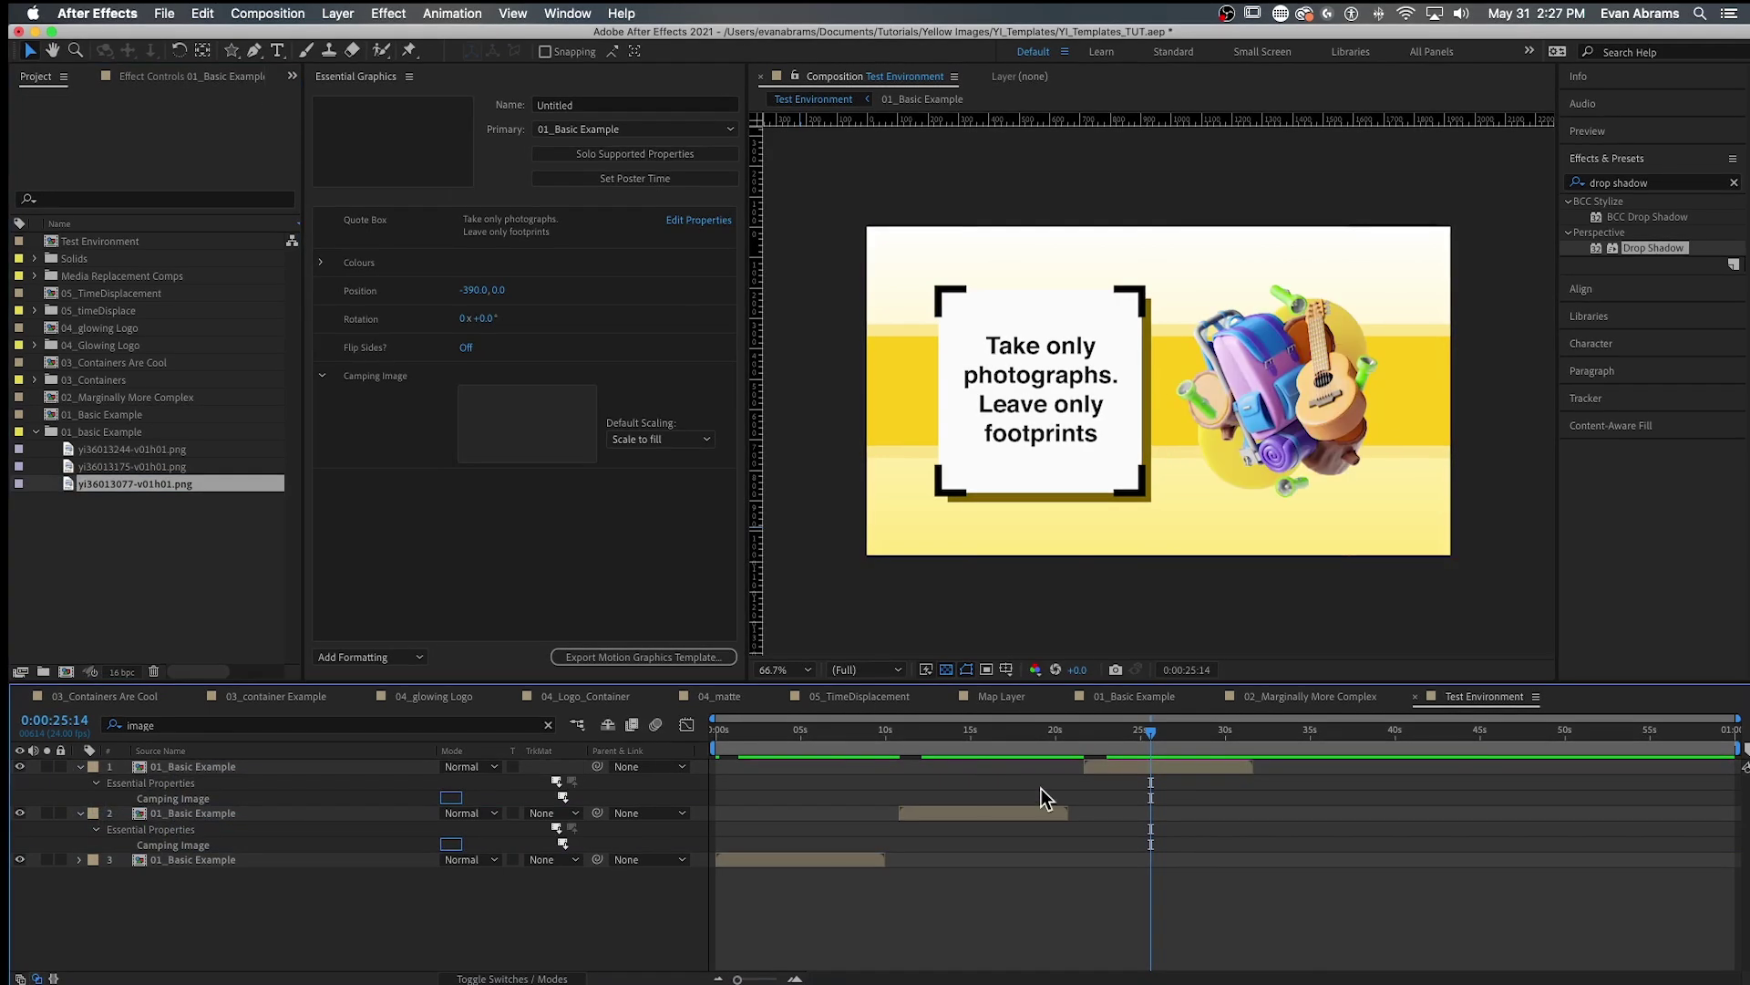
pyautogui.moveTo(1048, 734); pyautogui.dragTo(762, 802)
pyautogui.moveTo(975, 814); pyautogui.dragTo(839, 825)
pyautogui.moveTo(1129, 766); pyautogui.dragTo(852, 786)
pyautogui.press('Home')
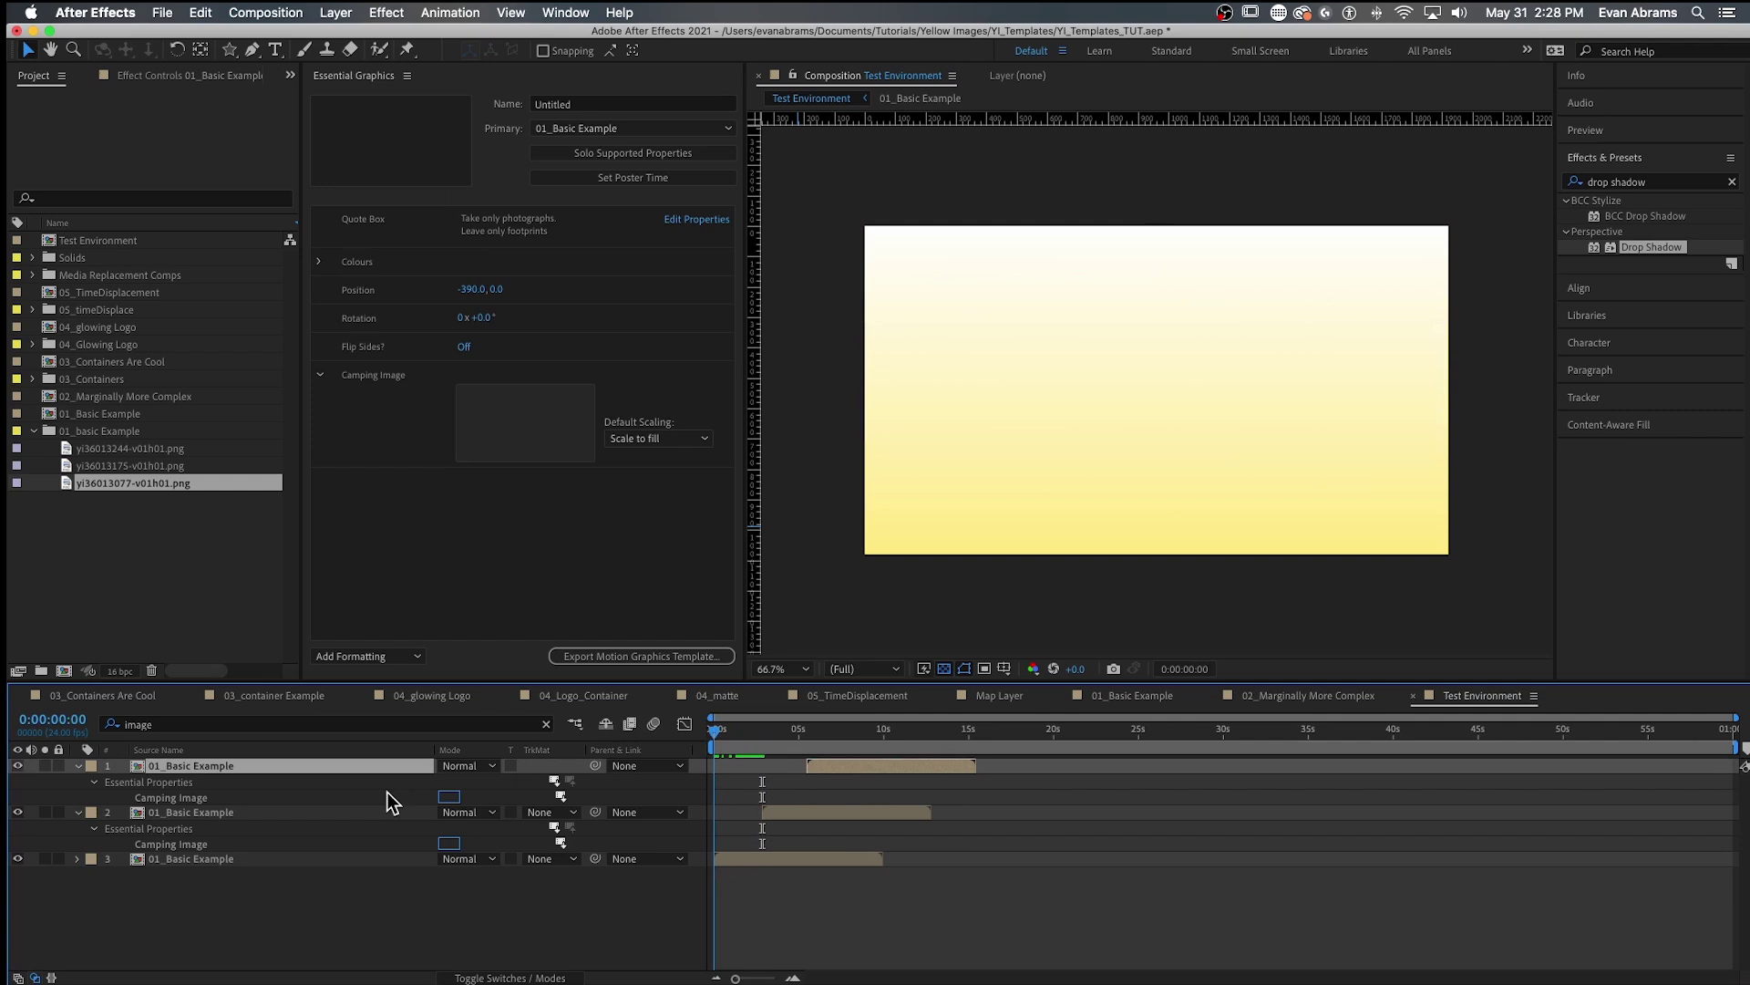
pyautogui.press('space')
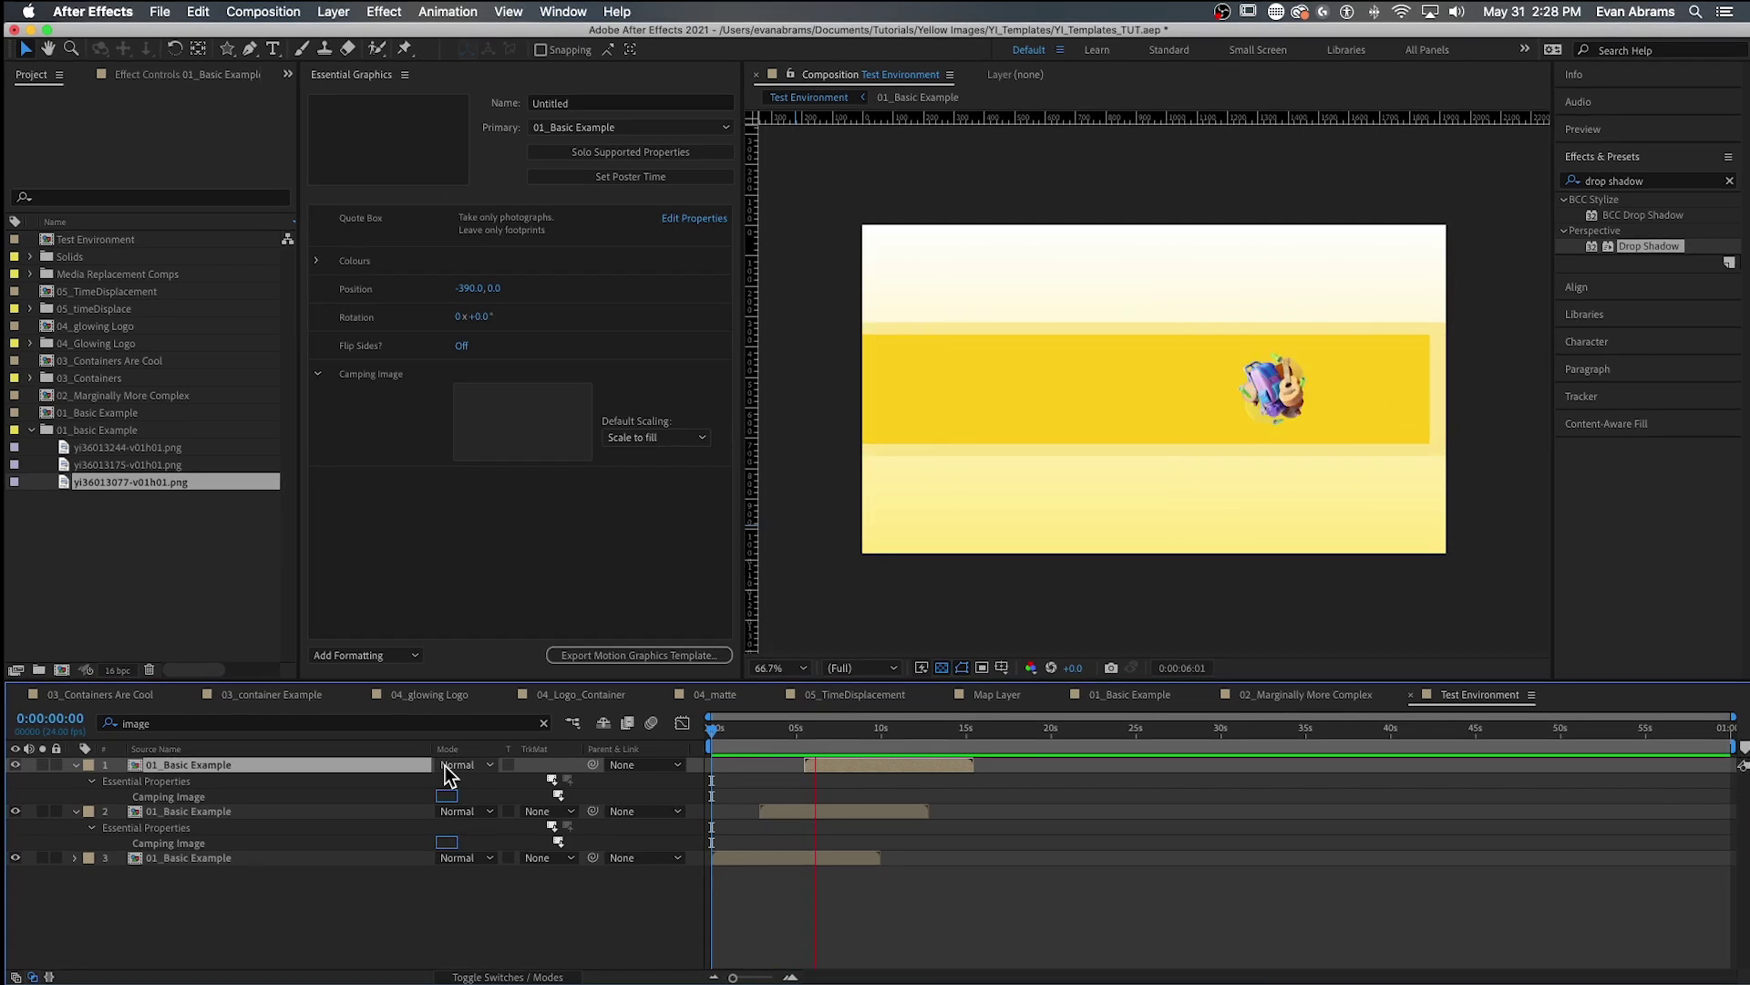
pyautogui.press('space')
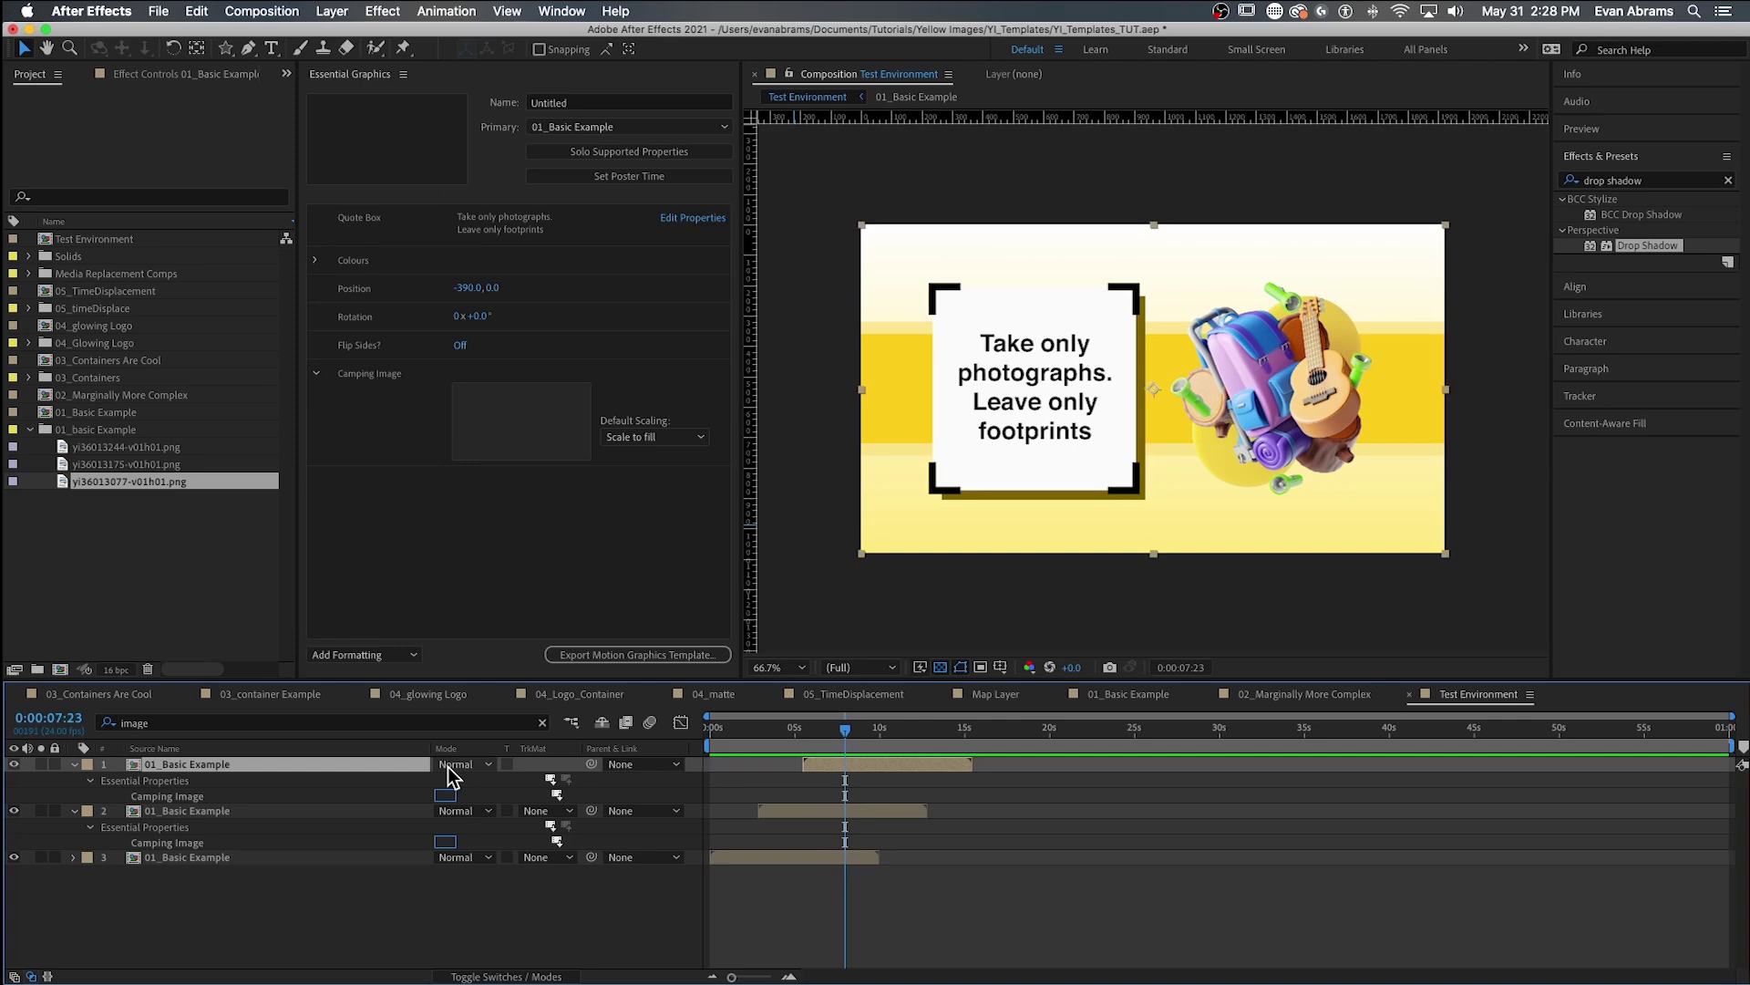
# - Respace Null 1's Scale keyframes in 01_Basic Example, preview, then return to Test Environment
pyautogui.doubleClick(834, 766)
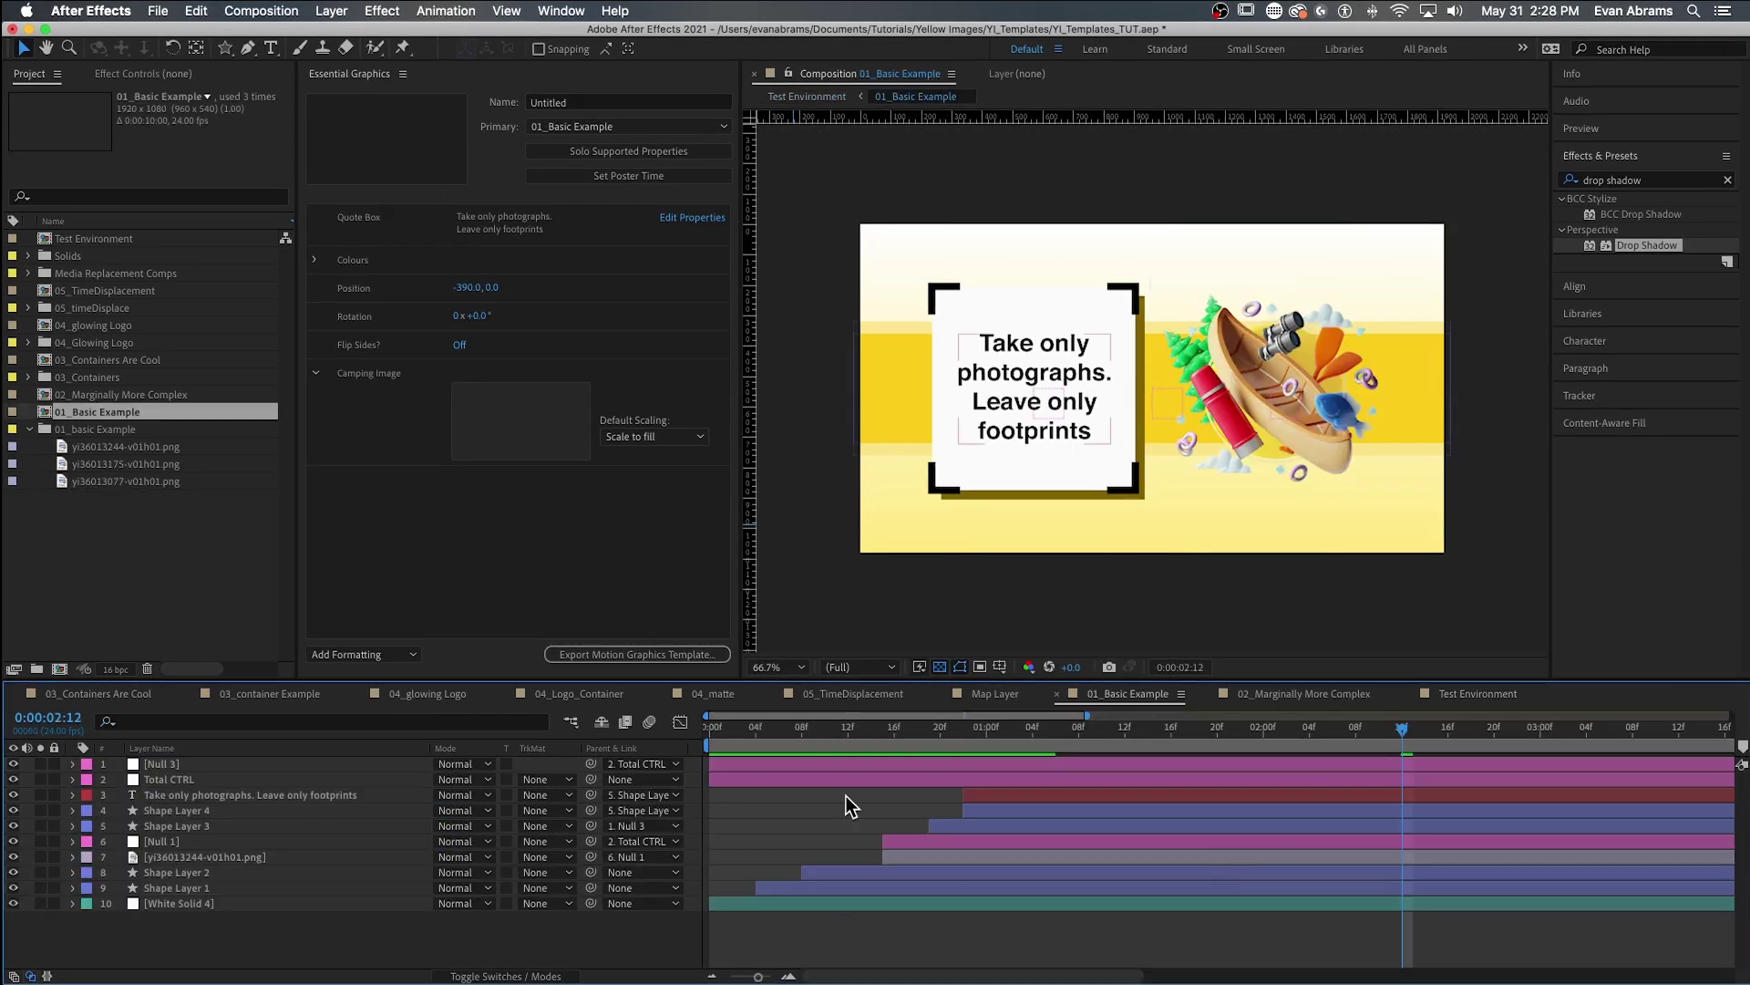
pyautogui.press('u')
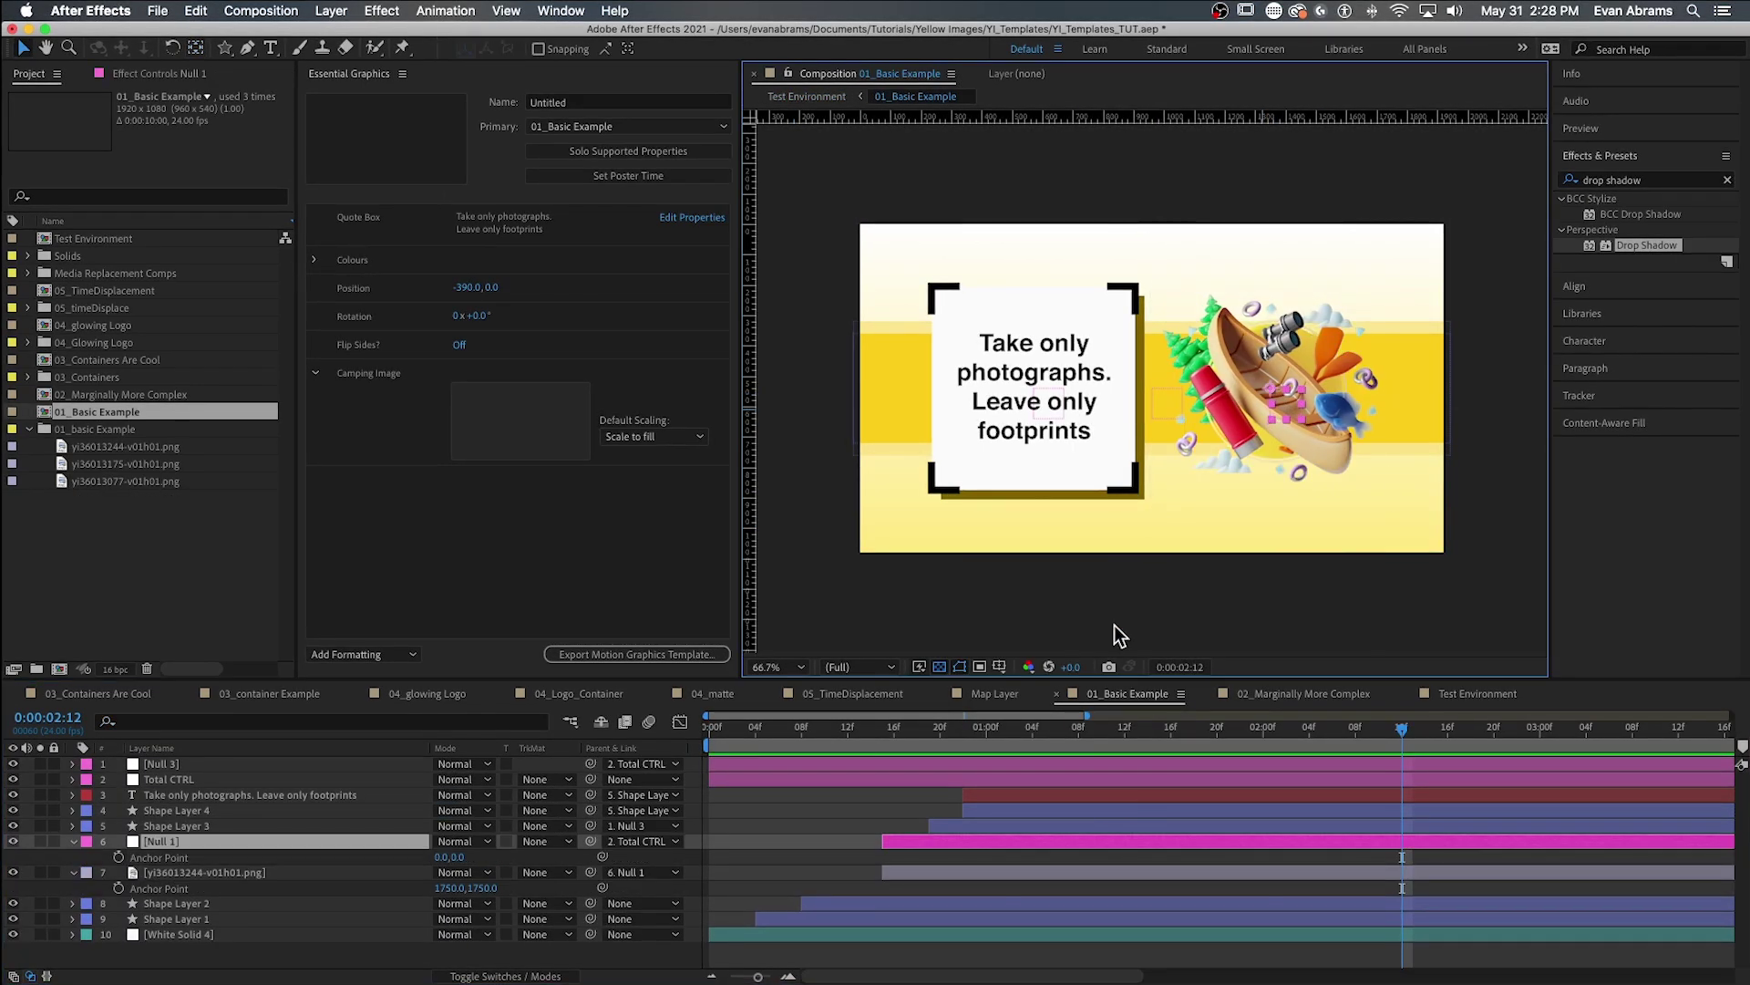
pyautogui.press('j')
pyautogui.click(940, 858)
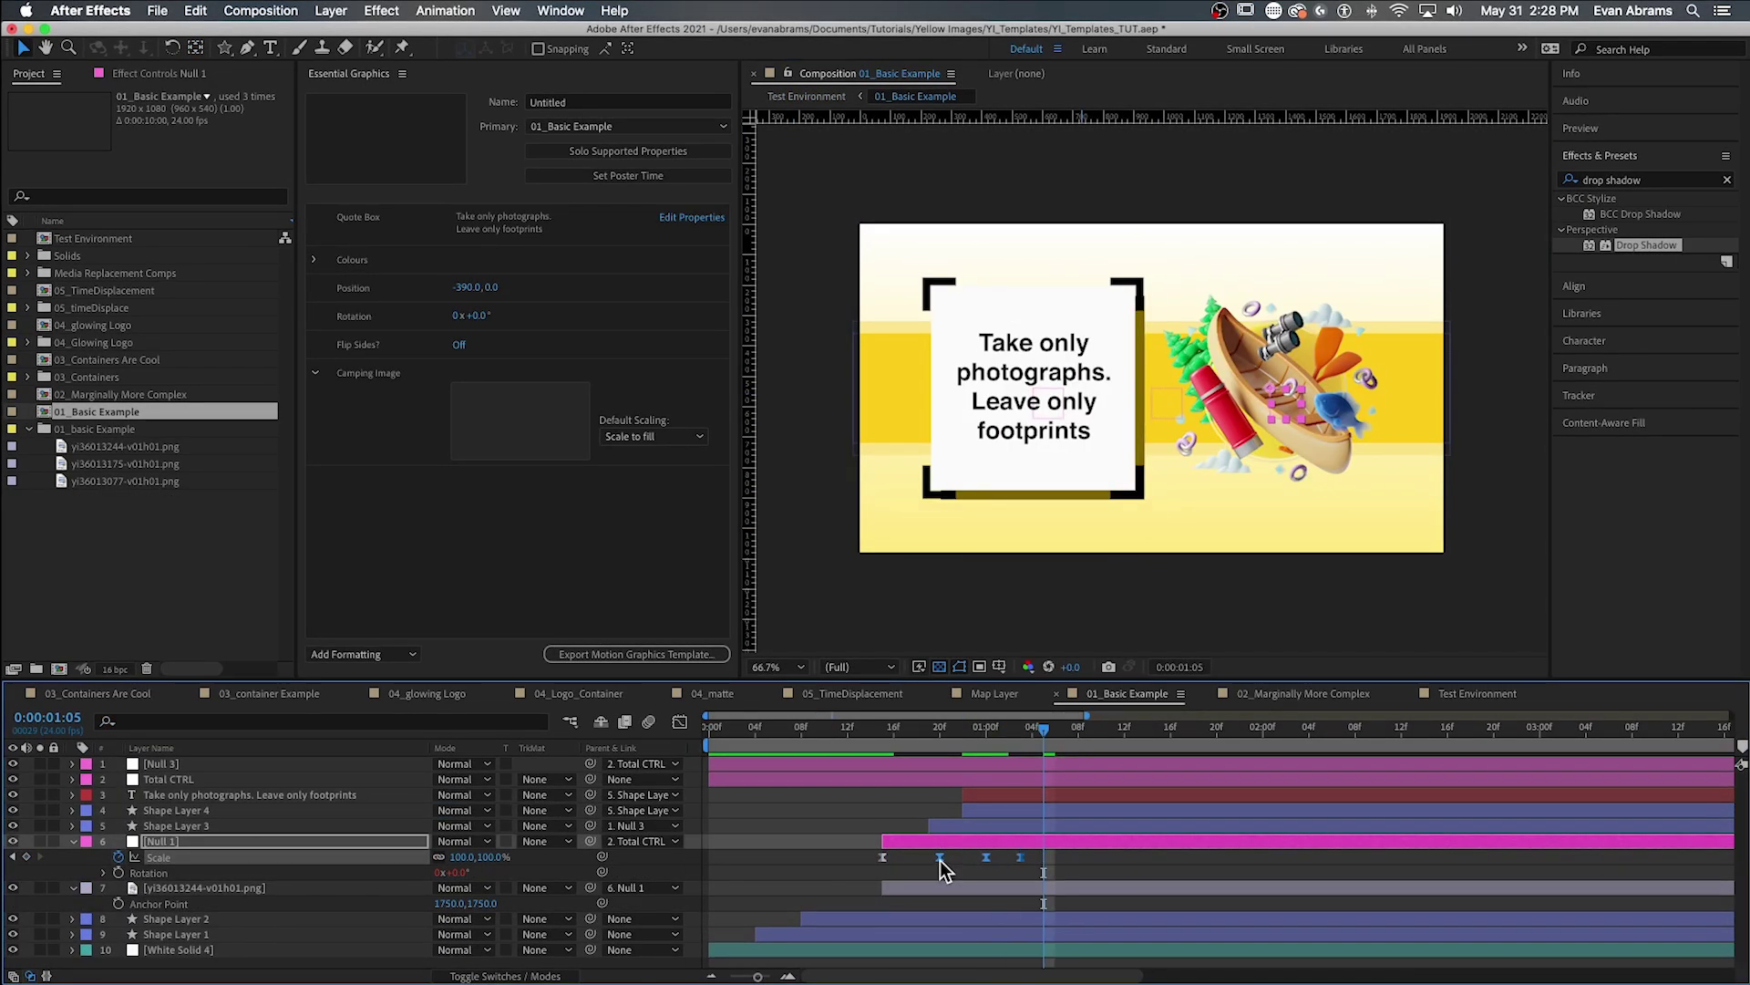
pyautogui.hotkey('shift', 'F3')
pyautogui.hotkey('shift', 'F3')
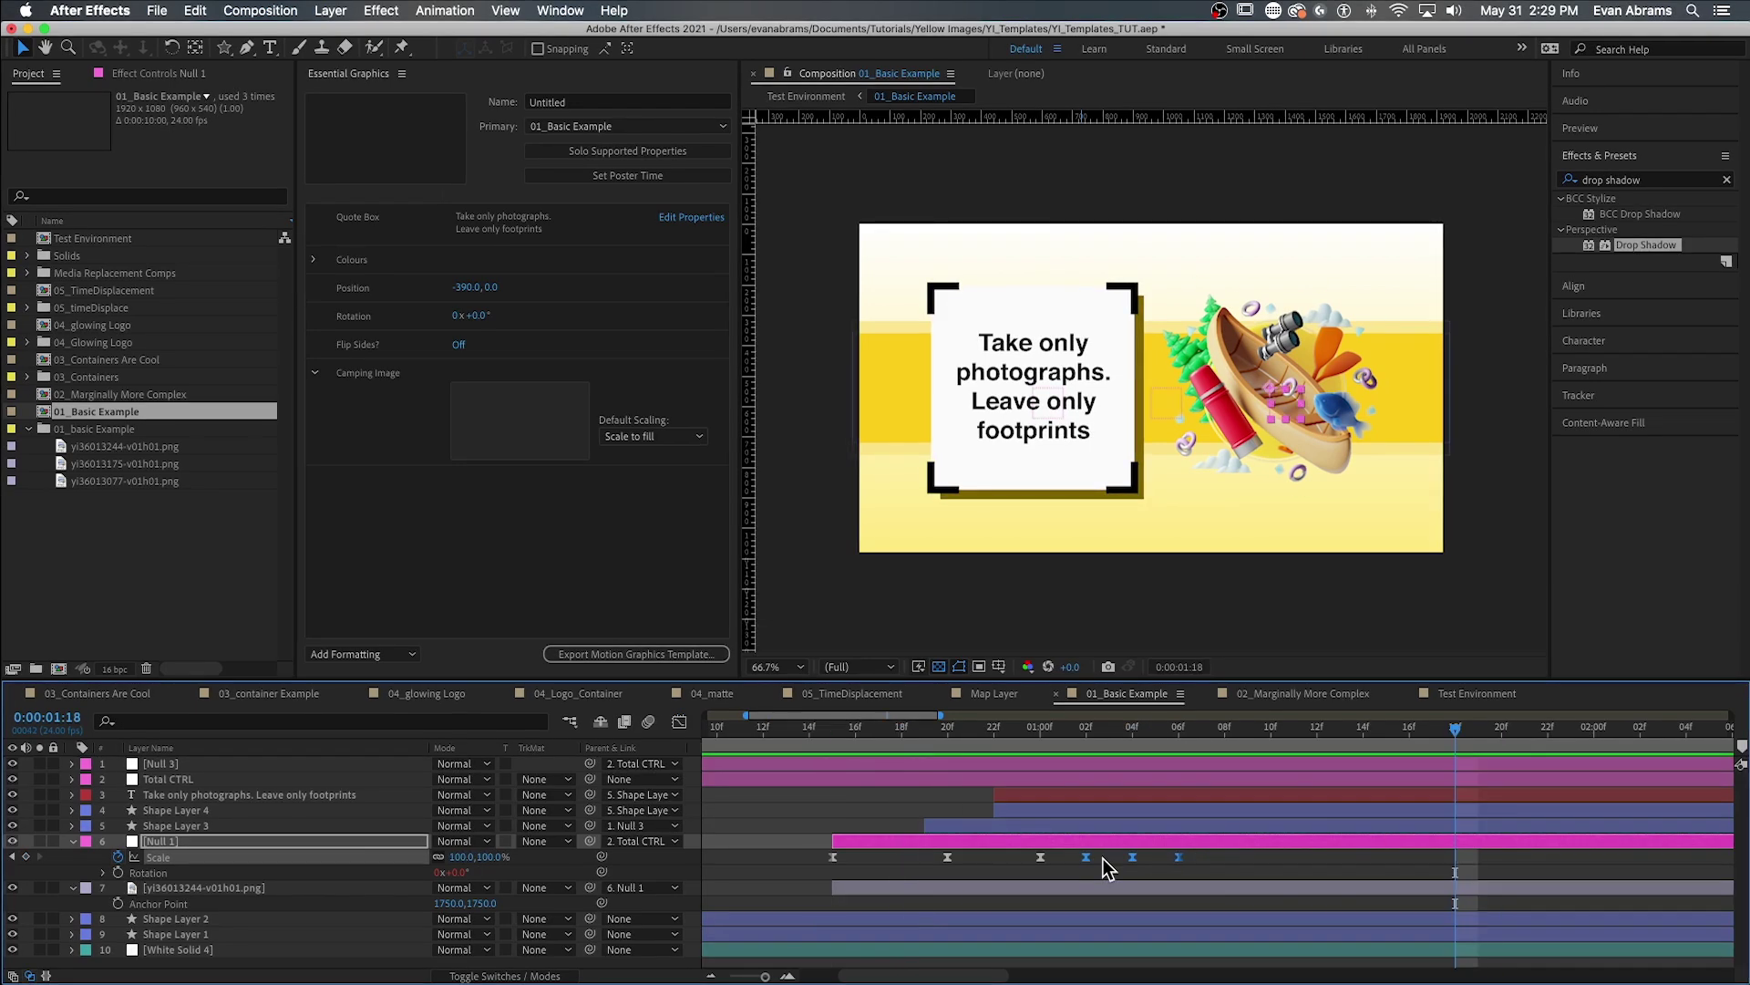
pyautogui.press('space')
pyautogui.press('space')
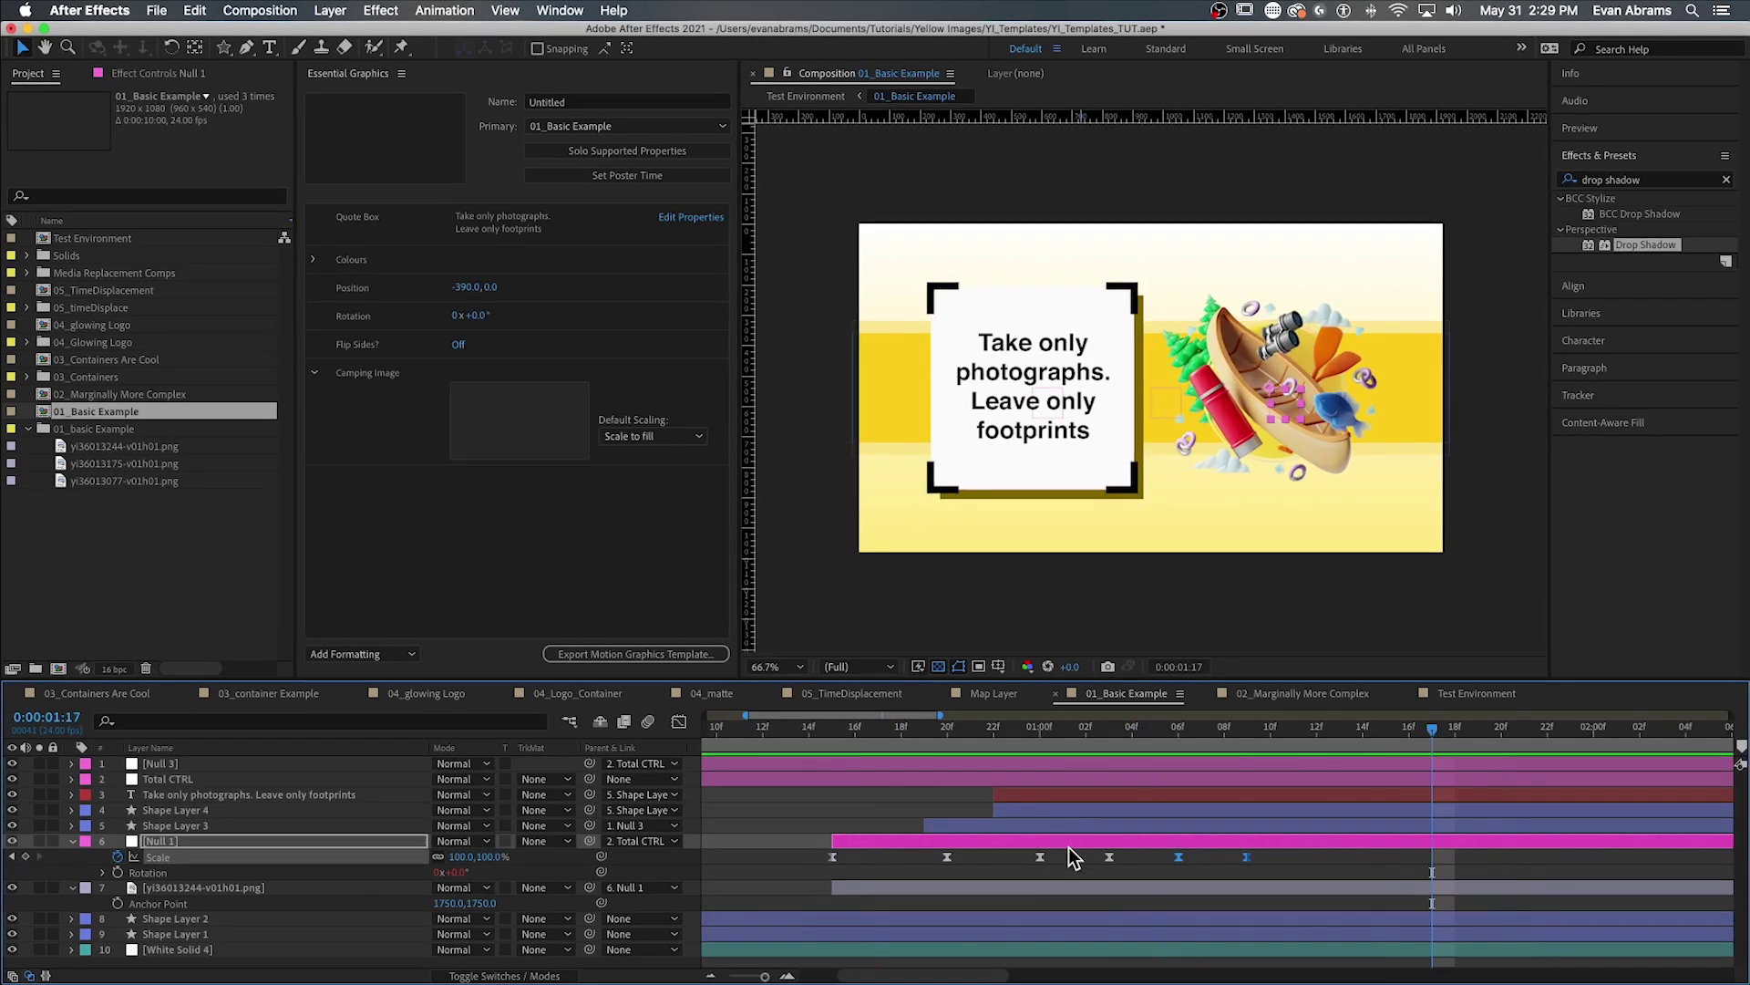
pyautogui.hotkey('shift', '.')
pyautogui.hotkey('shift', '.')
pyautogui.press('space')
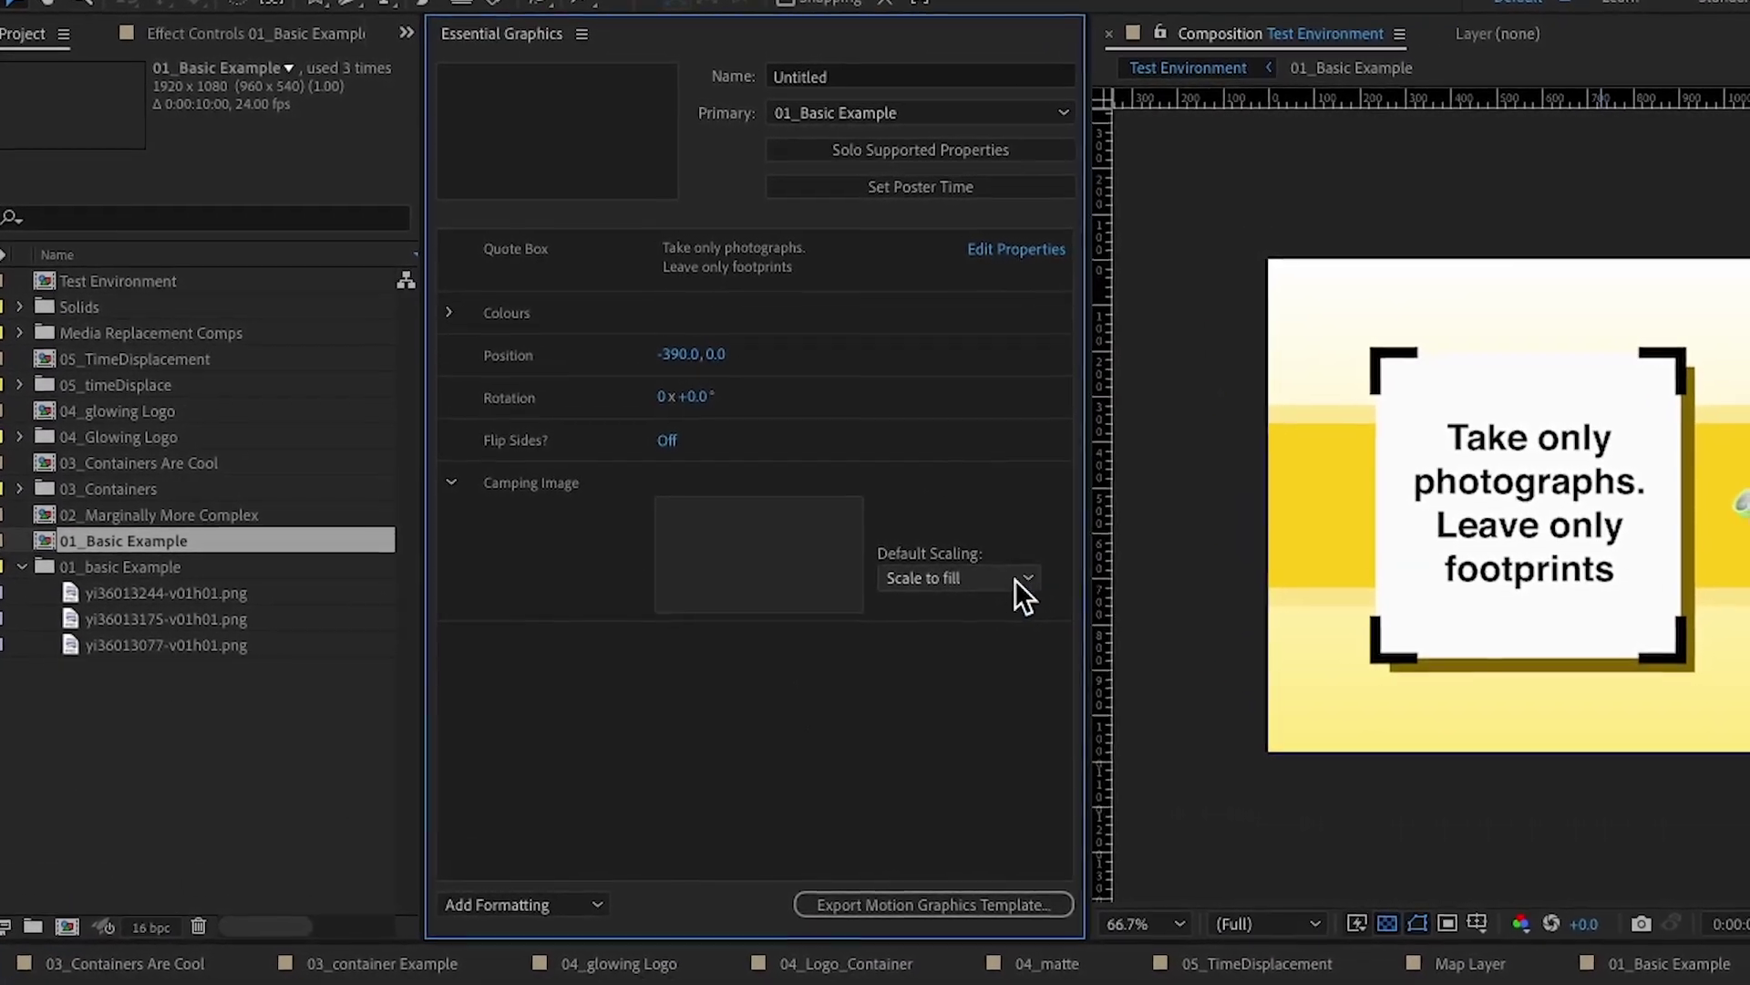
# - Keep Scale to fill as the Camping Image property's default scaling
pyautogui.click(1021, 580)
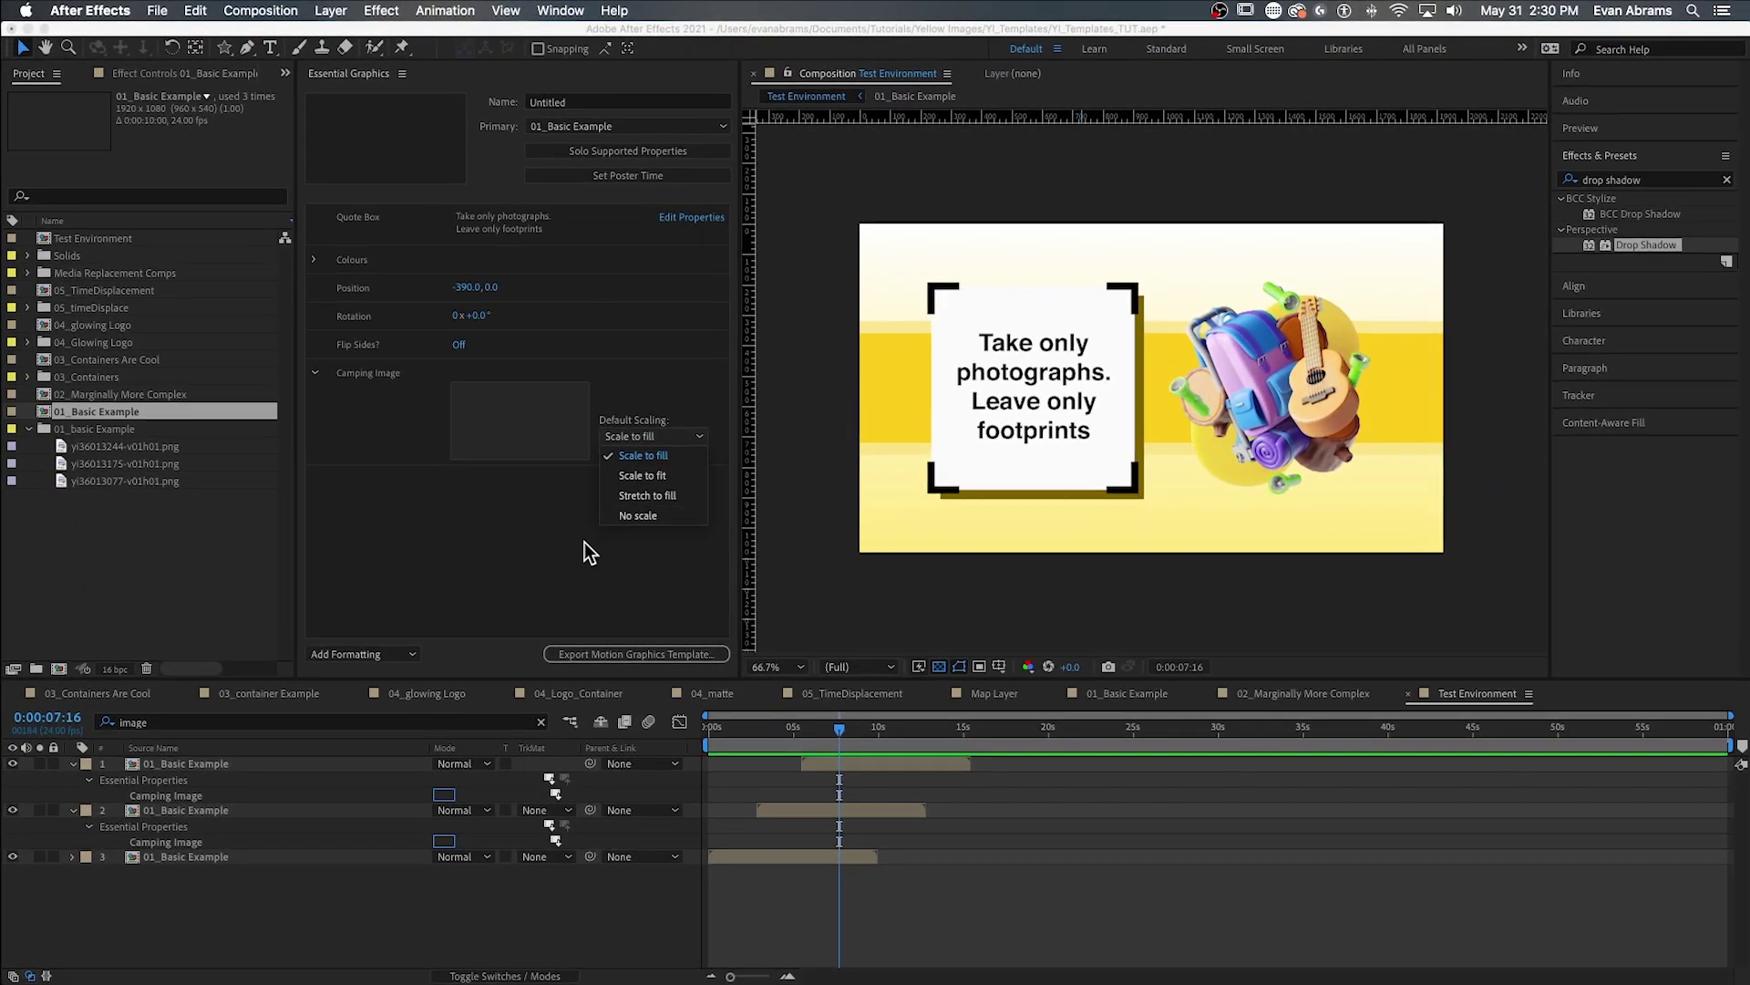
pyautogui.click(567, 593)
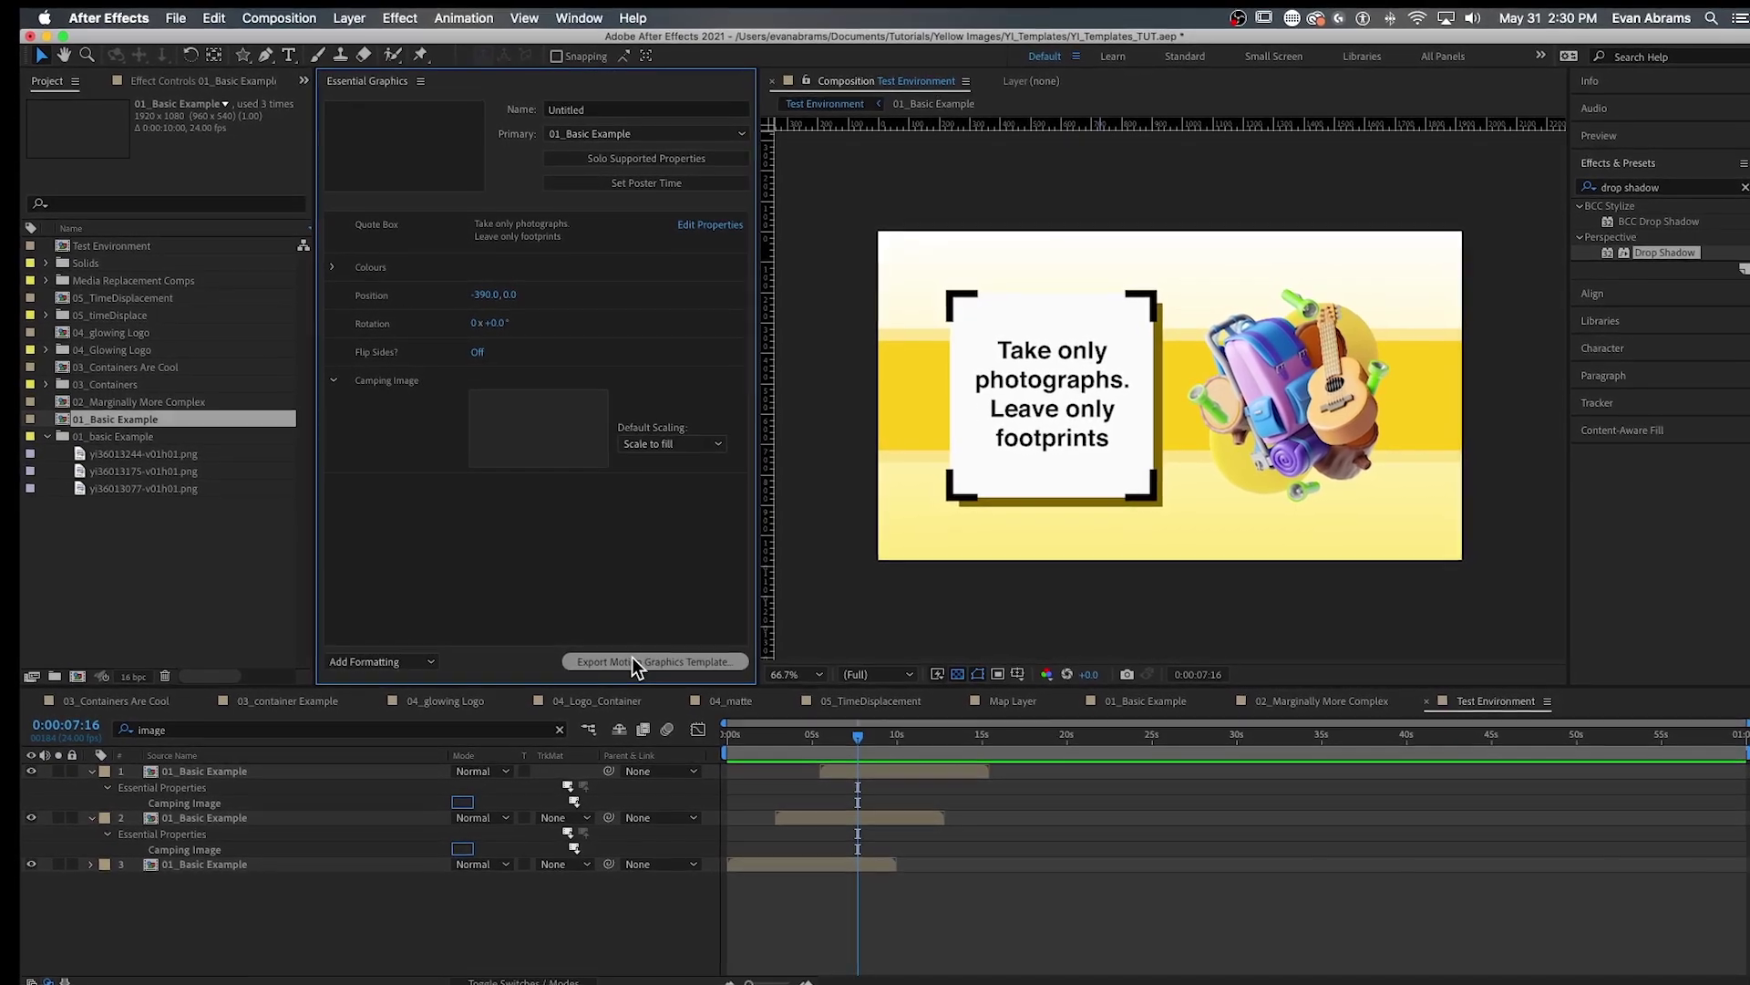
pyautogui.click(642, 111)
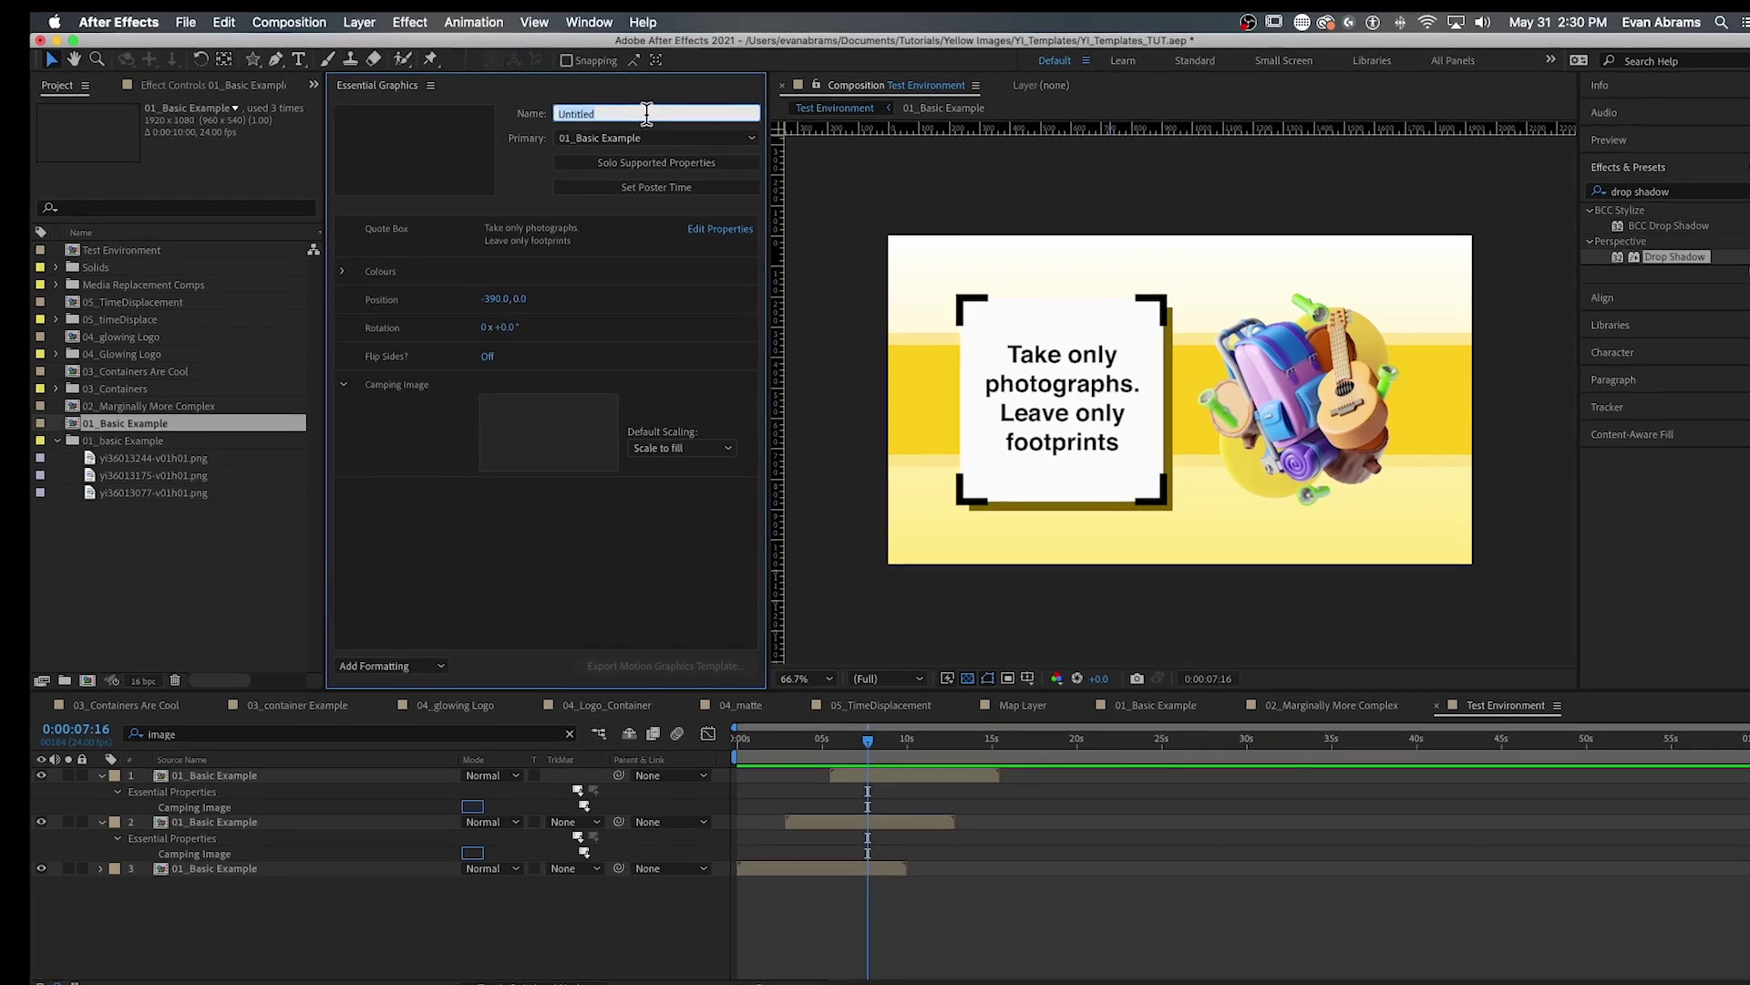
# - Name the template MGP_ex01_Basic and start exporting it as a Motion Graphics template
pyautogui.write('MGP_ex01')
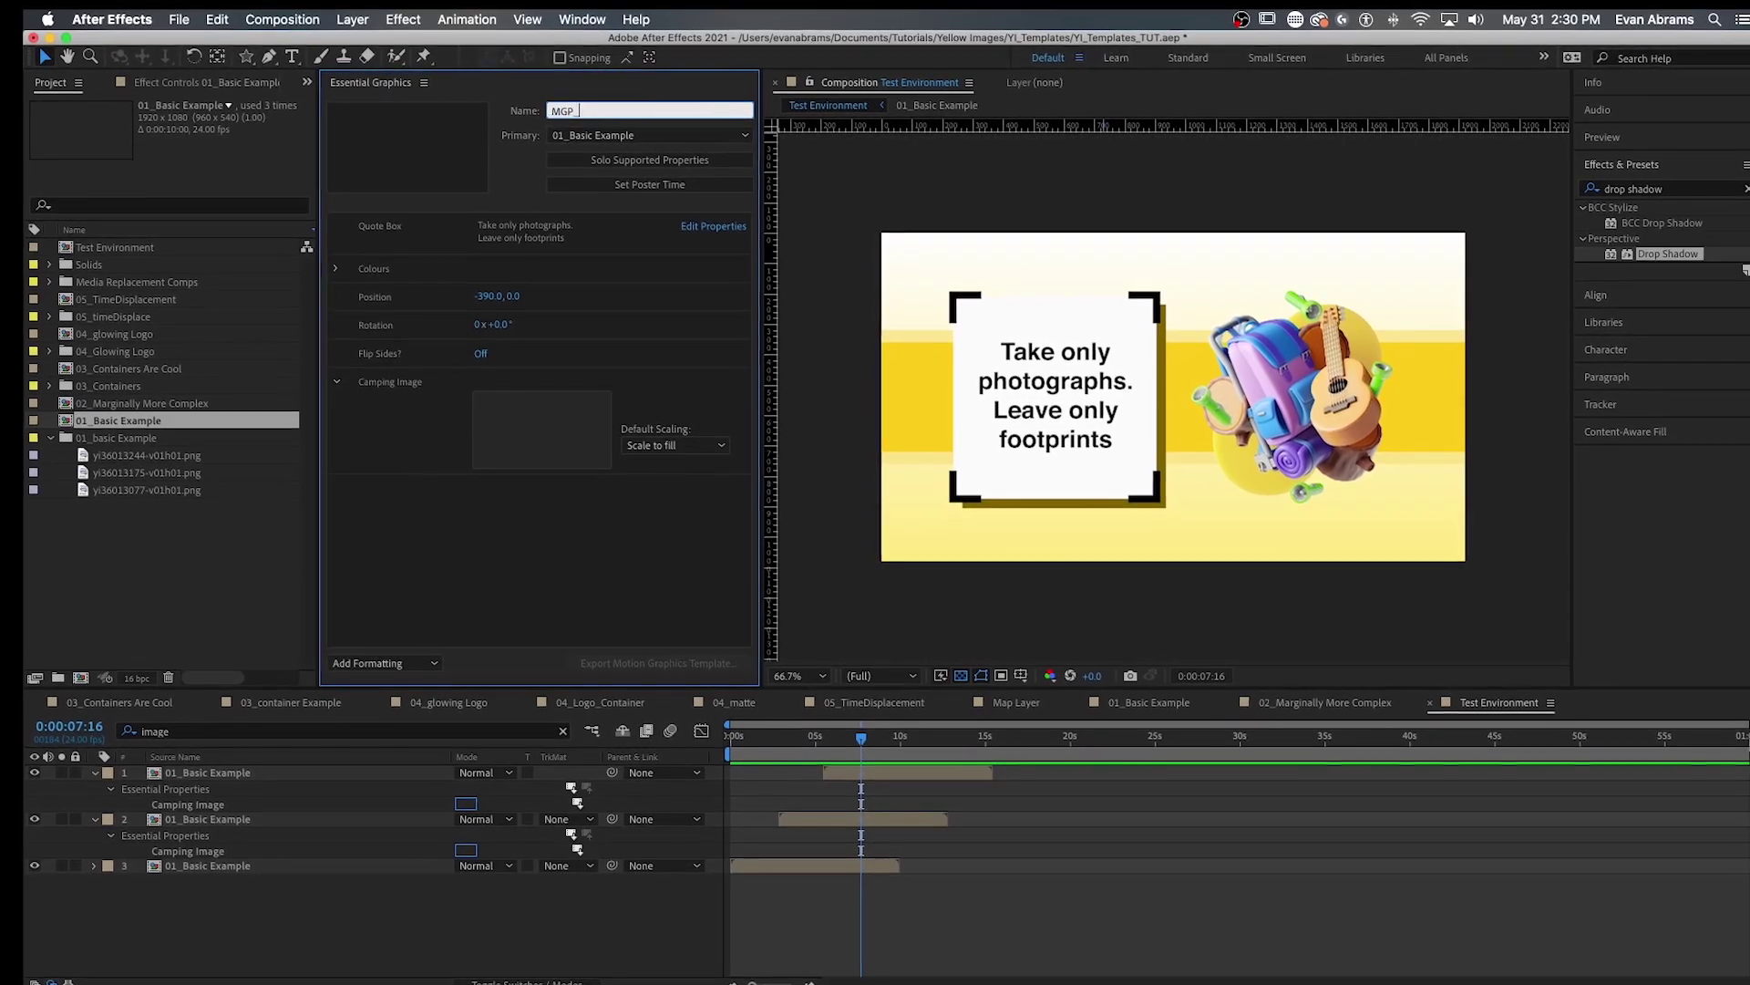
pyautogui.write('_Basic')
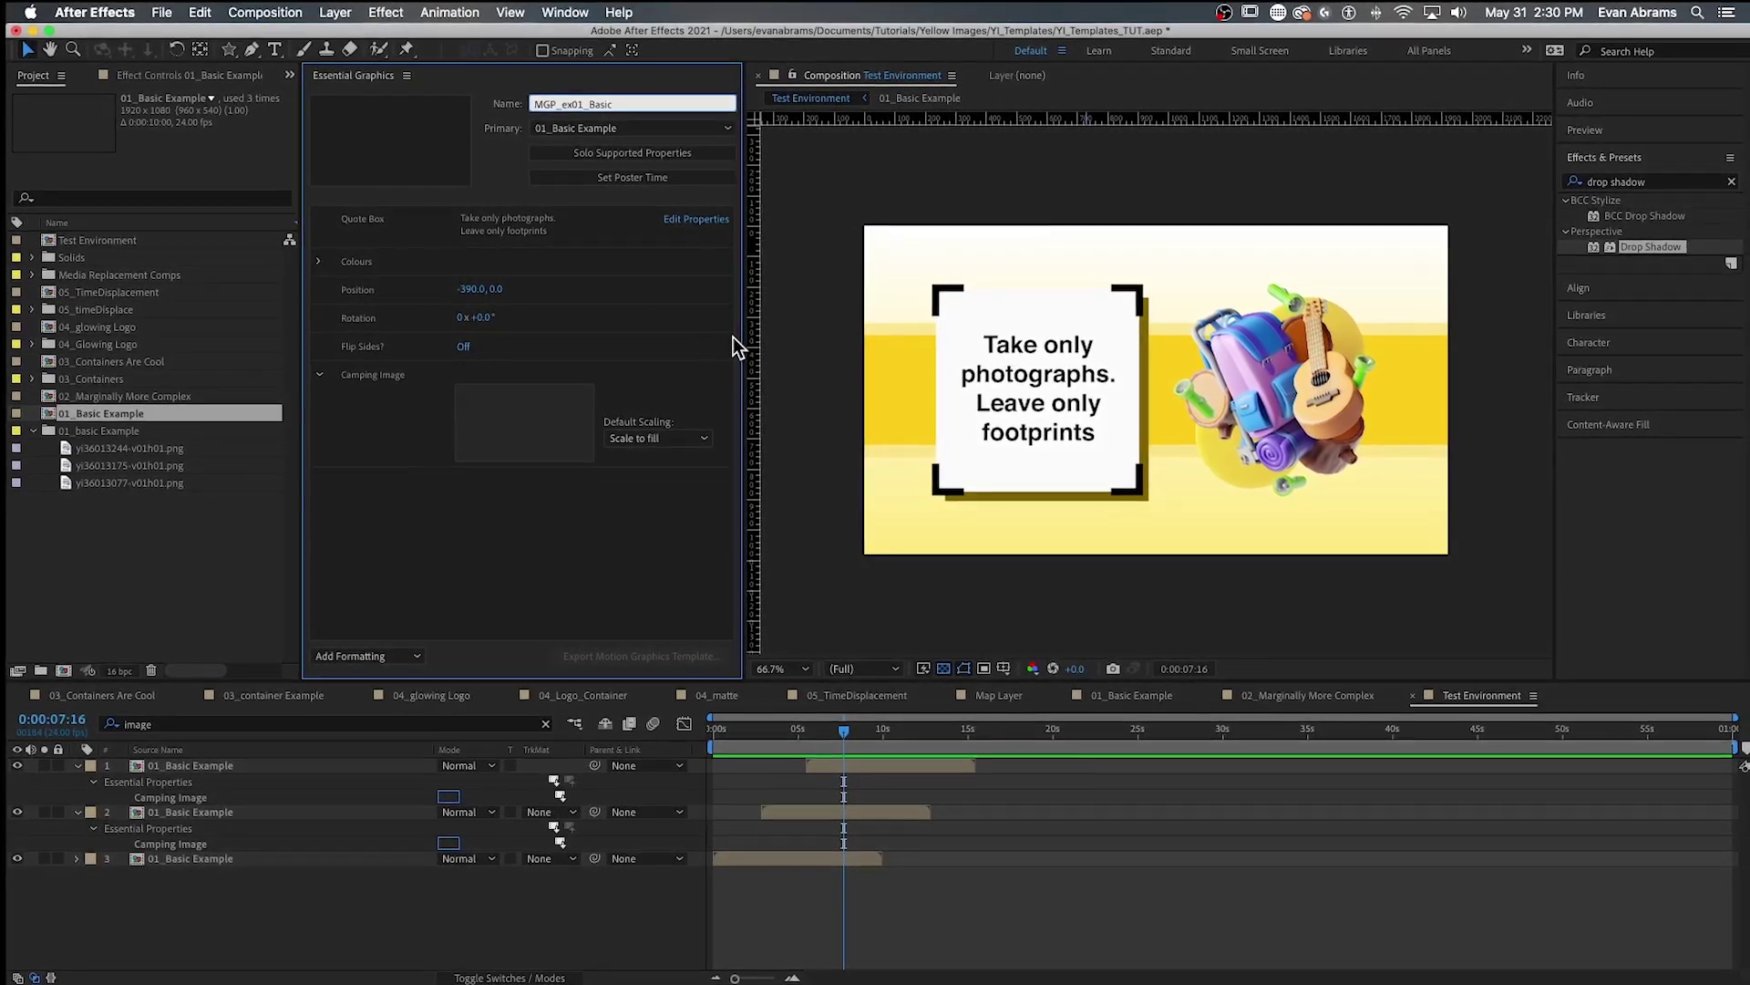
pyautogui.click(622, 140)
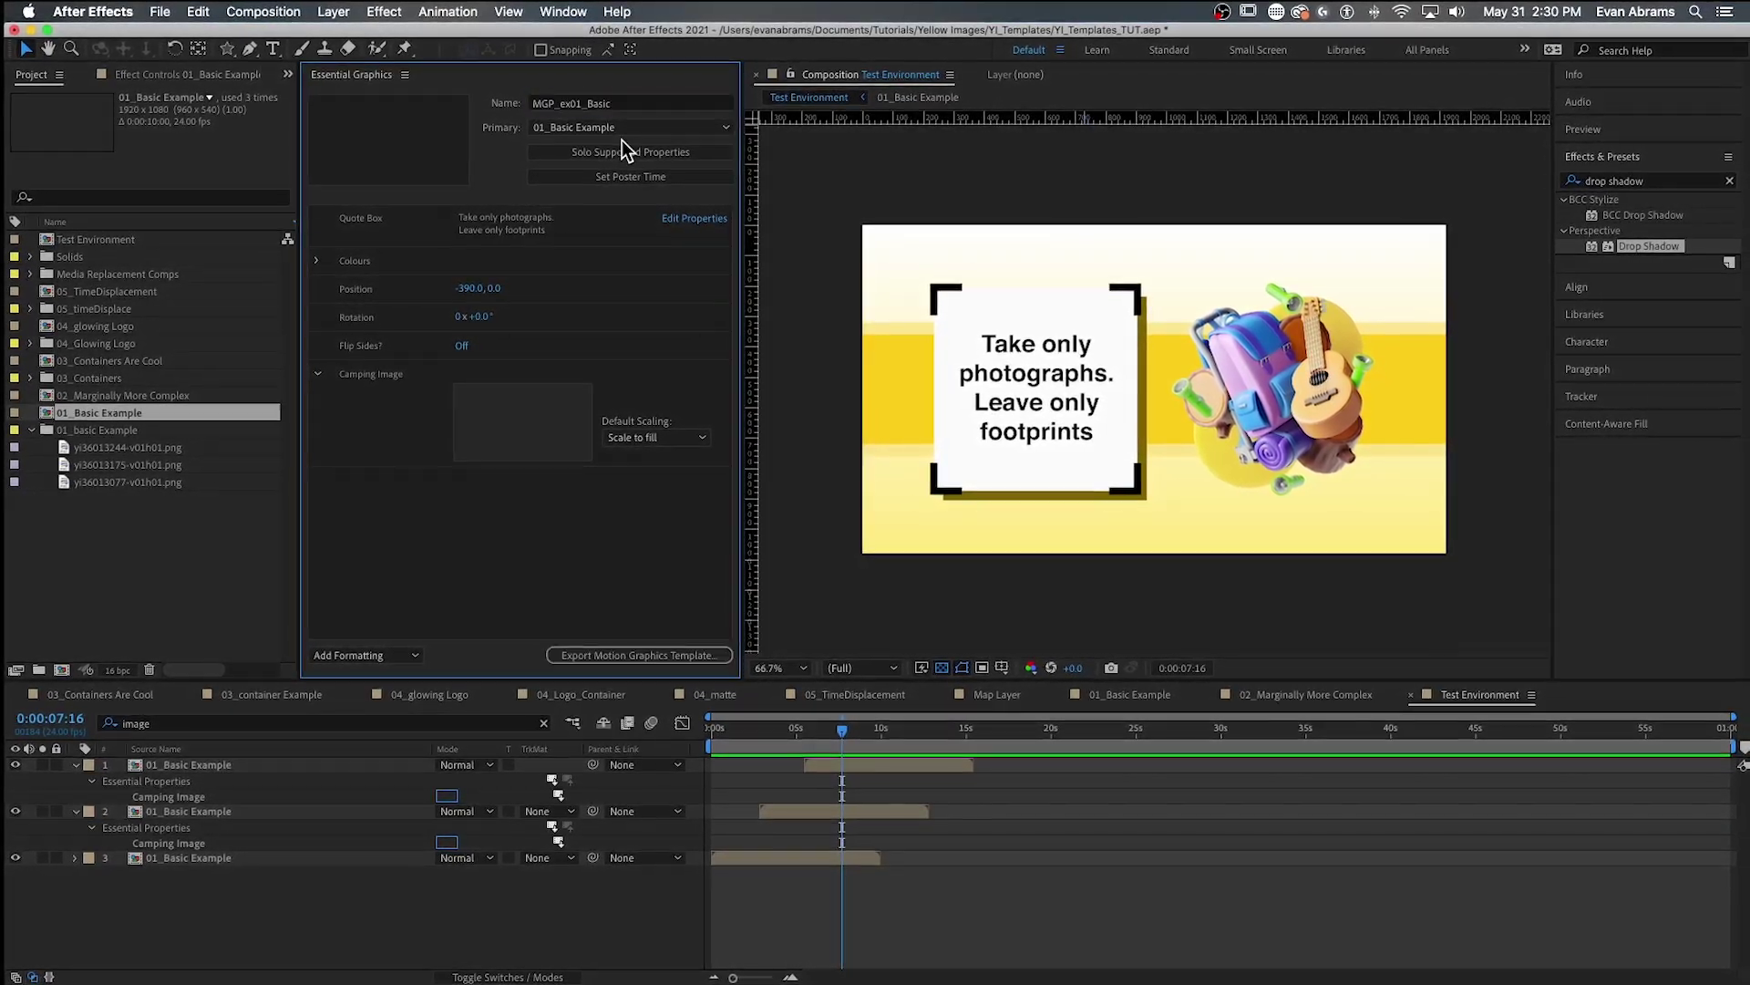
pyautogui.click(616, 652)
pyautogui.click(1017, 534)
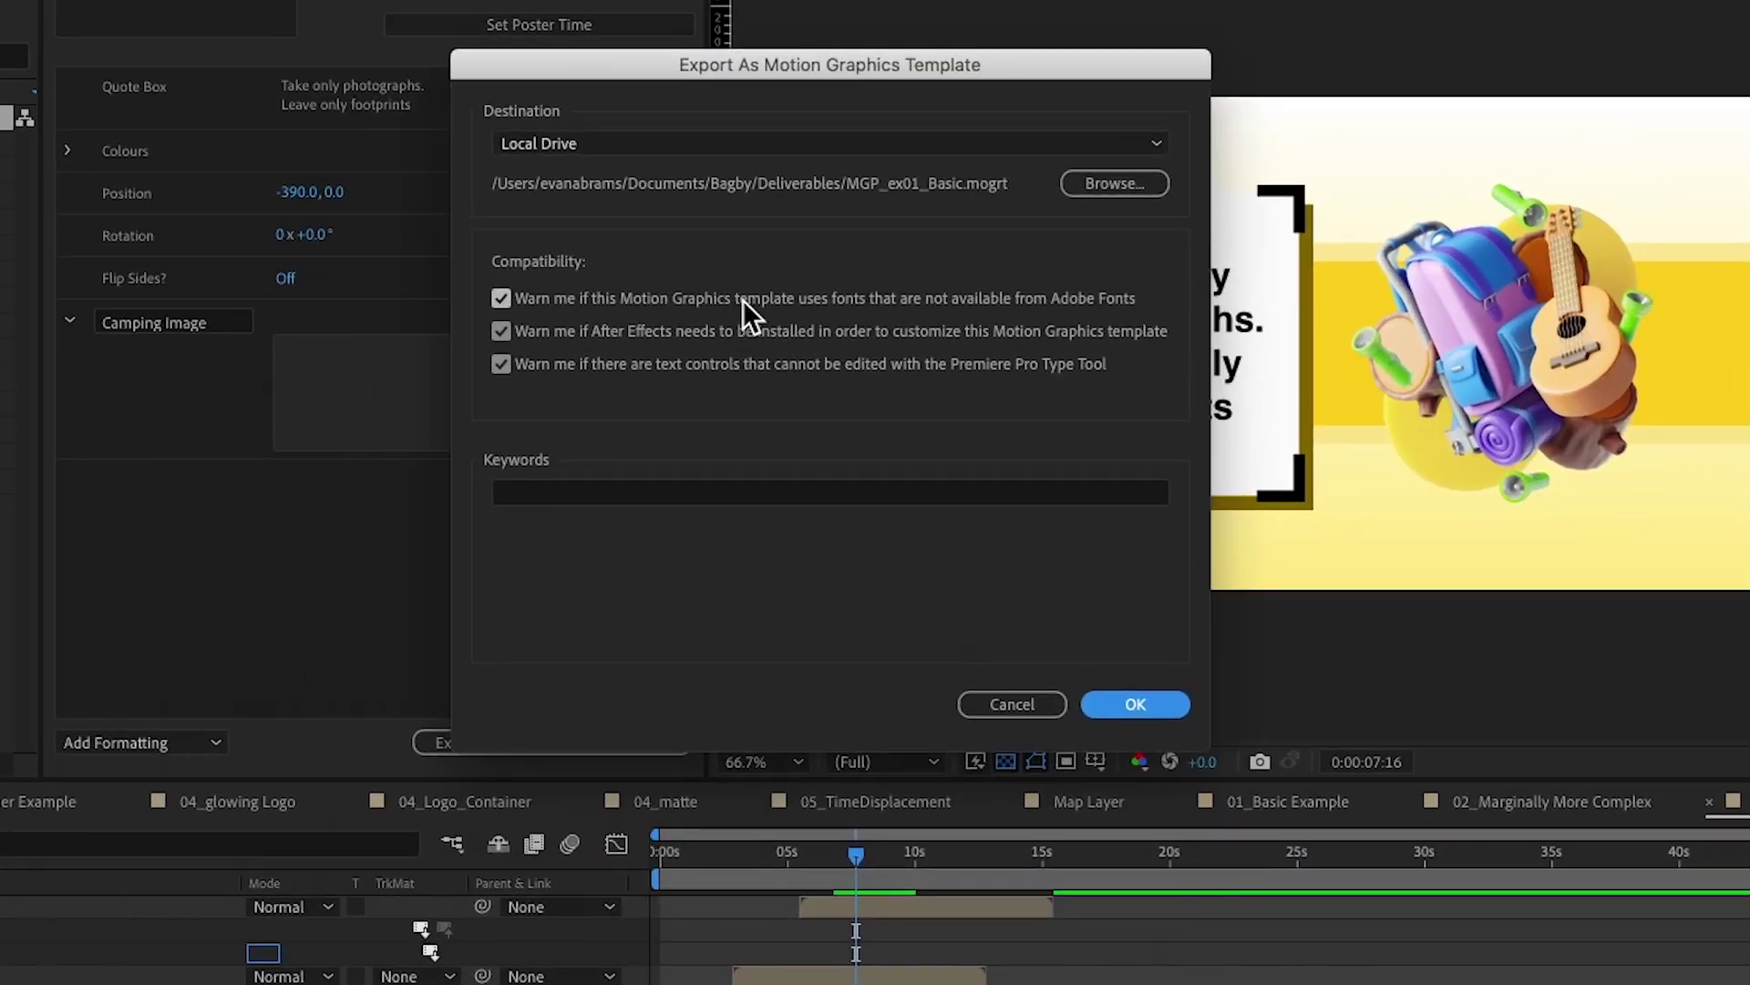
pyautogui.click(729, 298)
pyautogui.click(721, 330)
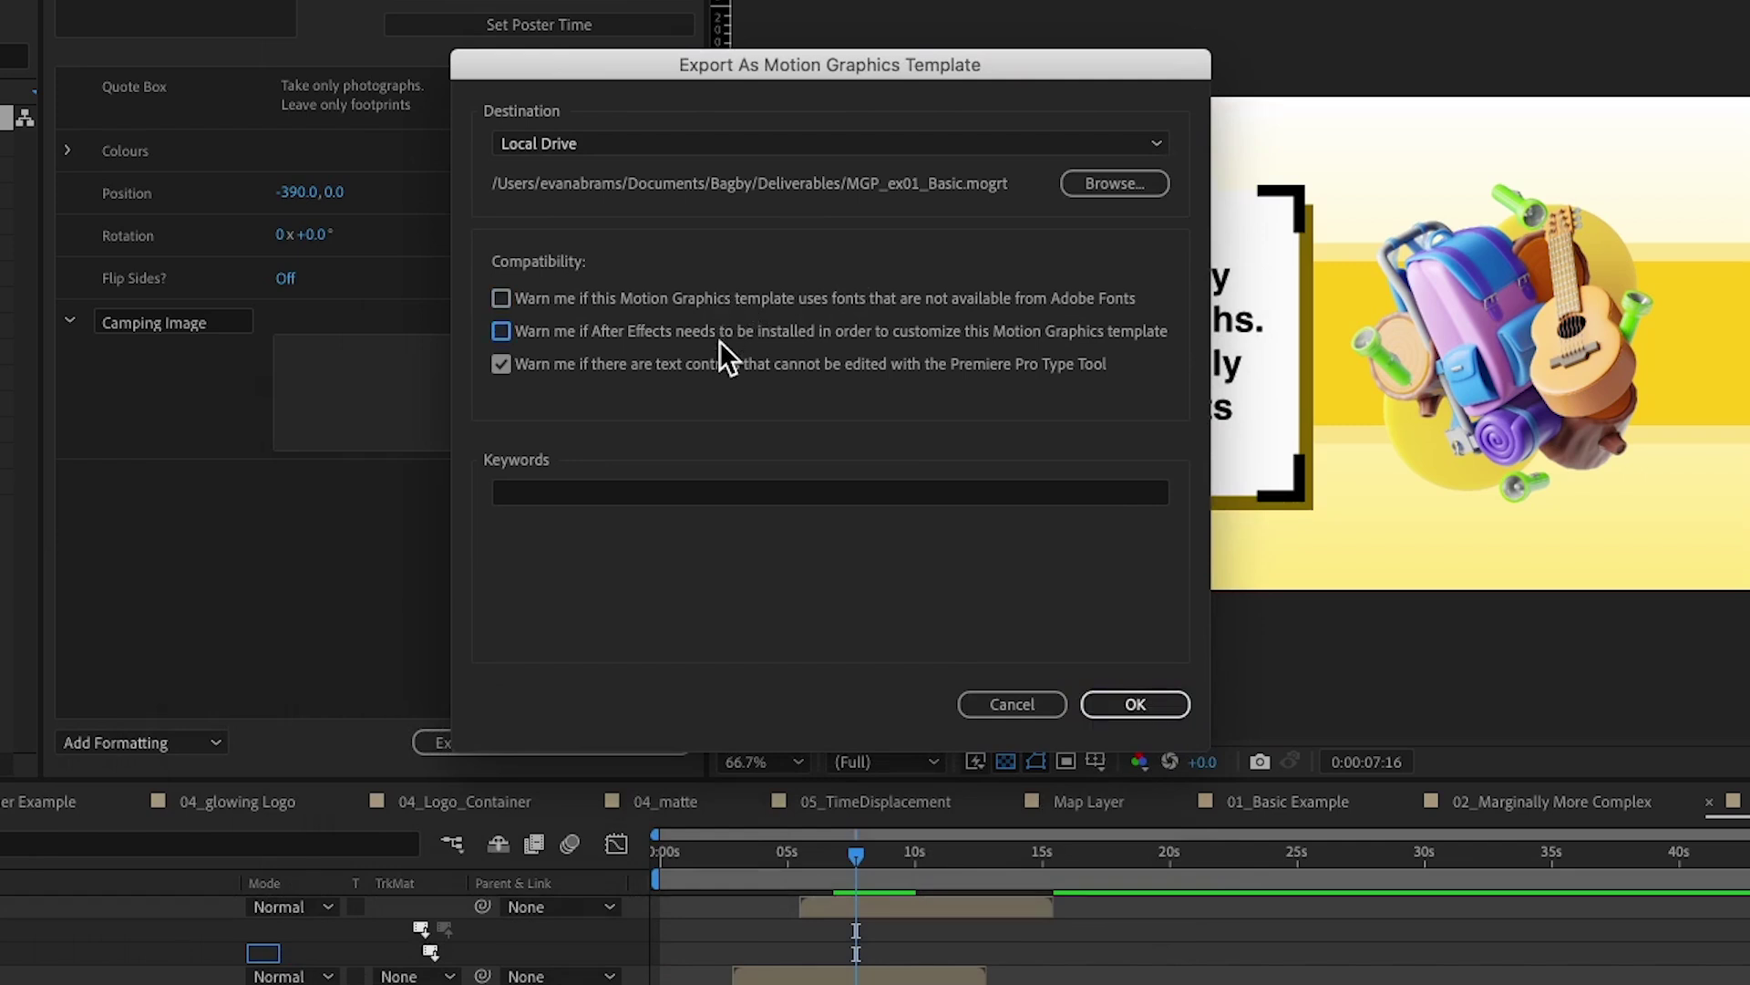
pyautogui.click(723, 364)
pyautogui.click(720, 331)
# - Export with keywords tutorial, youtube, full screen, example into the YI_Templates folder
pyautogui.click(661, 490)
pyautogui.write('tutorial, youtube,full scre')
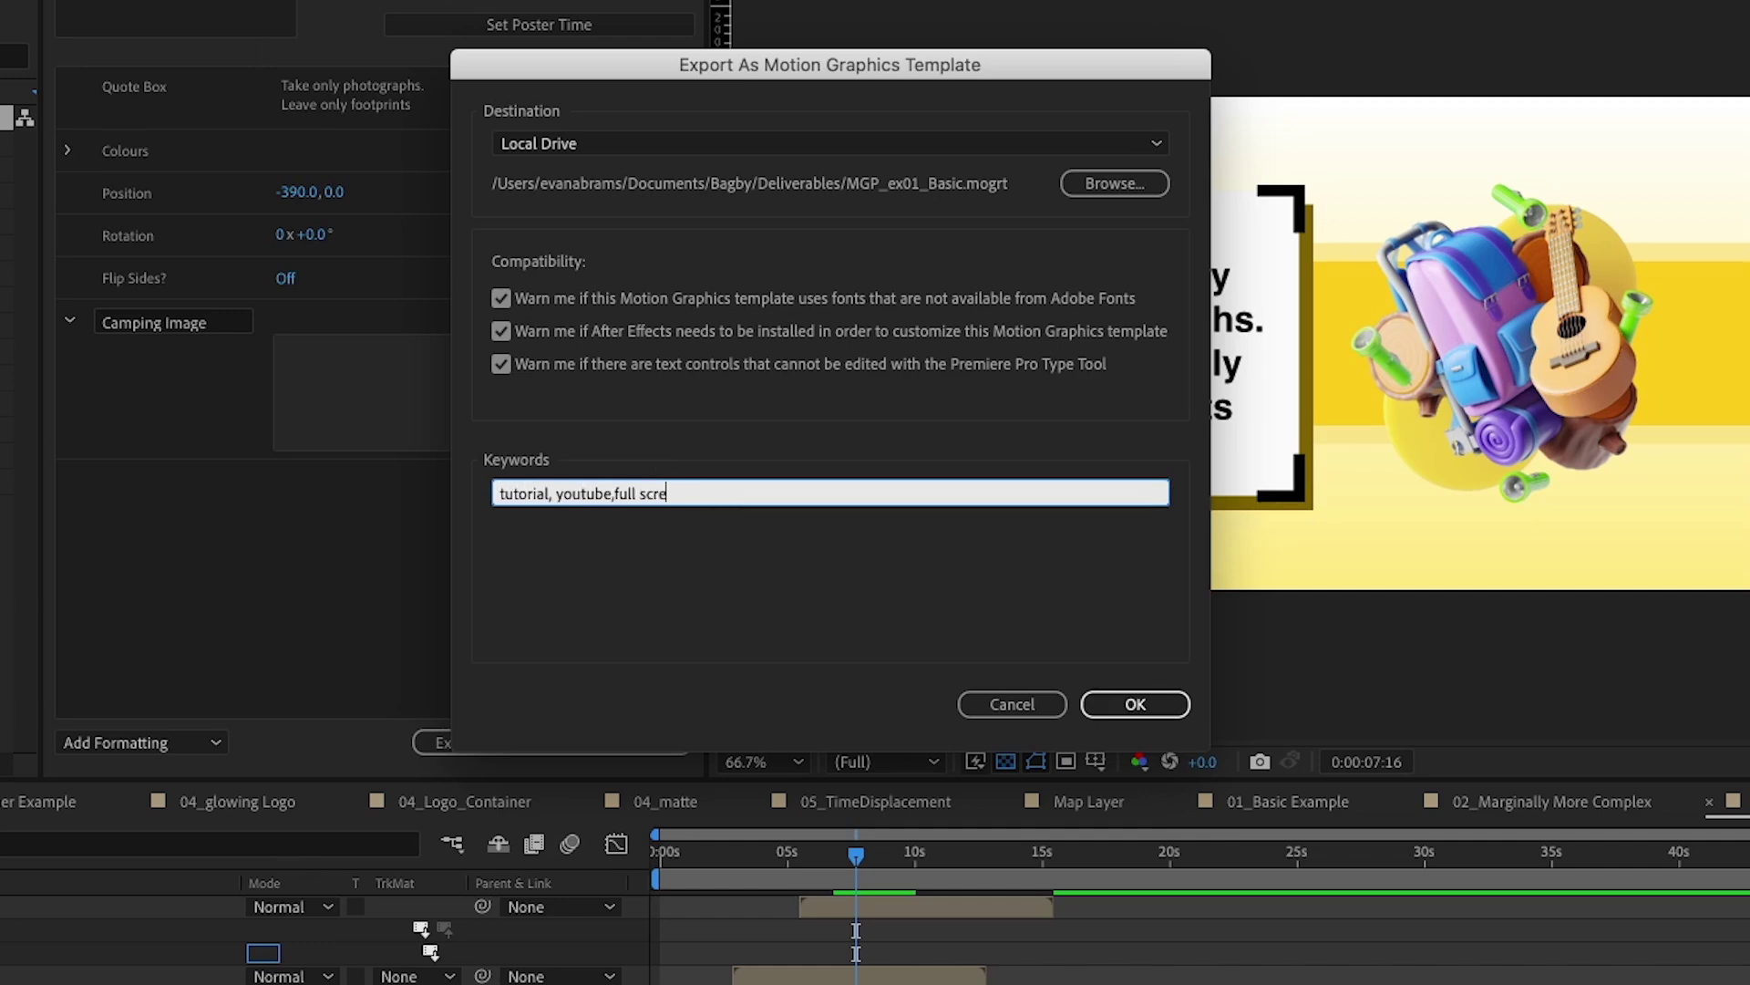
pyautogui.write('en, example')
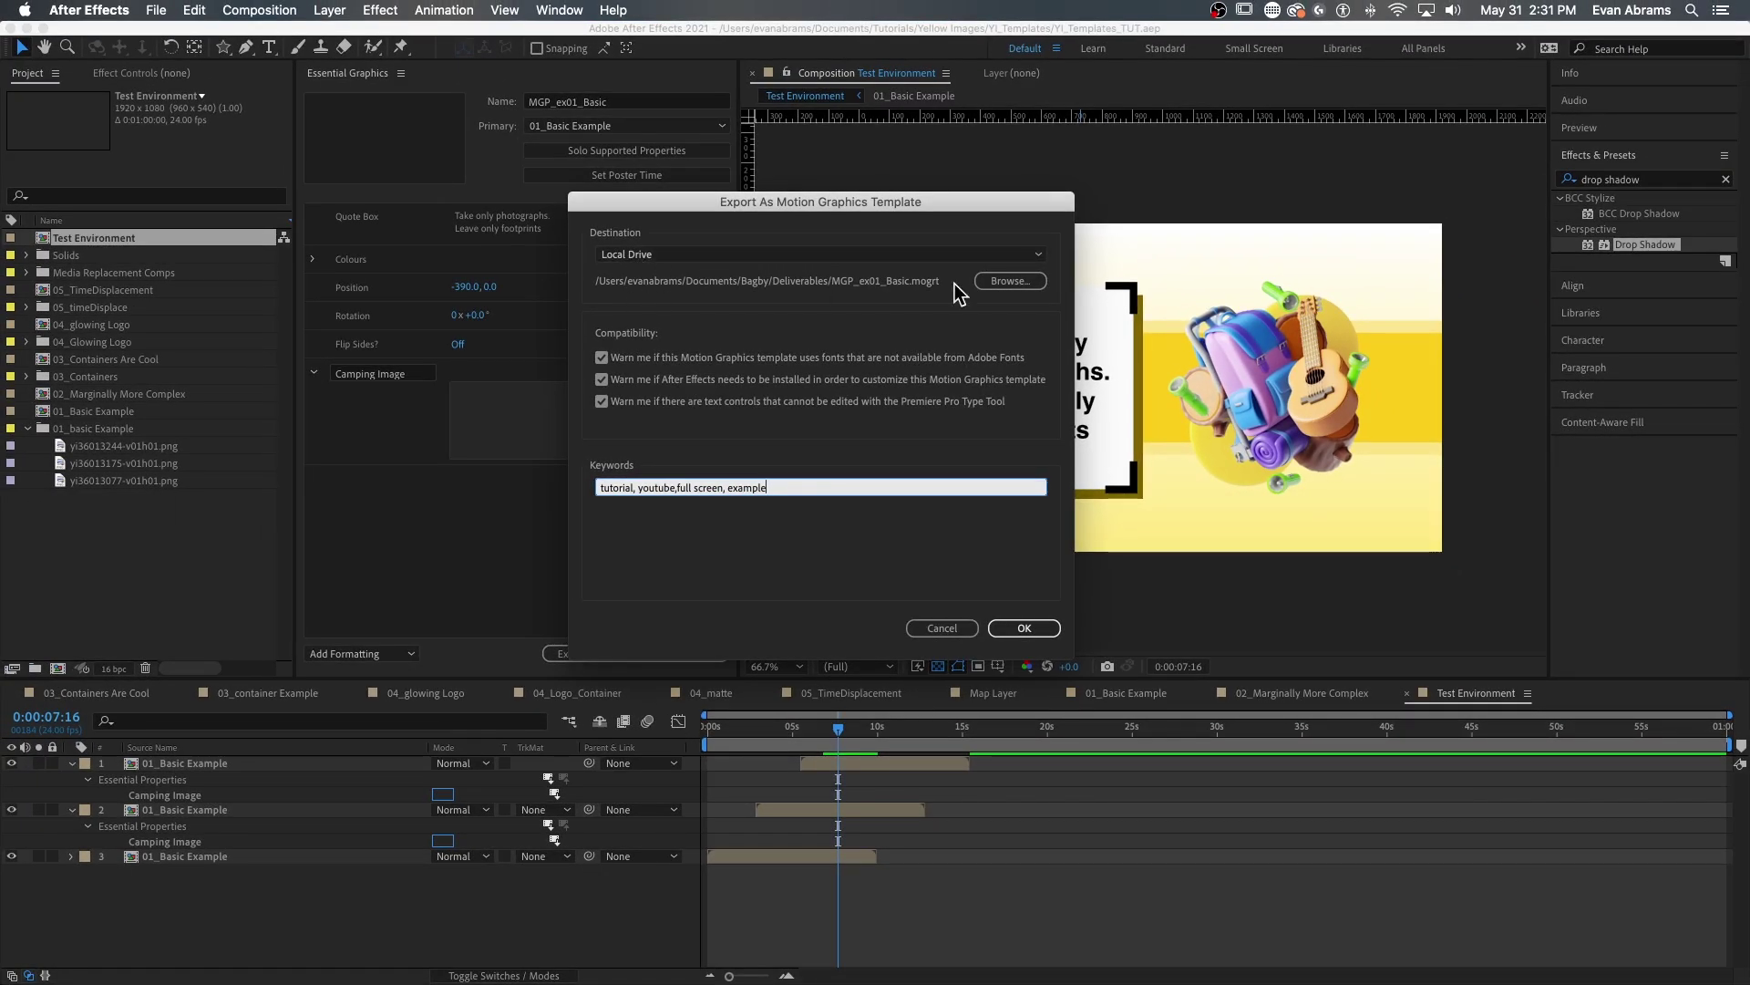
pyautogui.click(1012, 281)
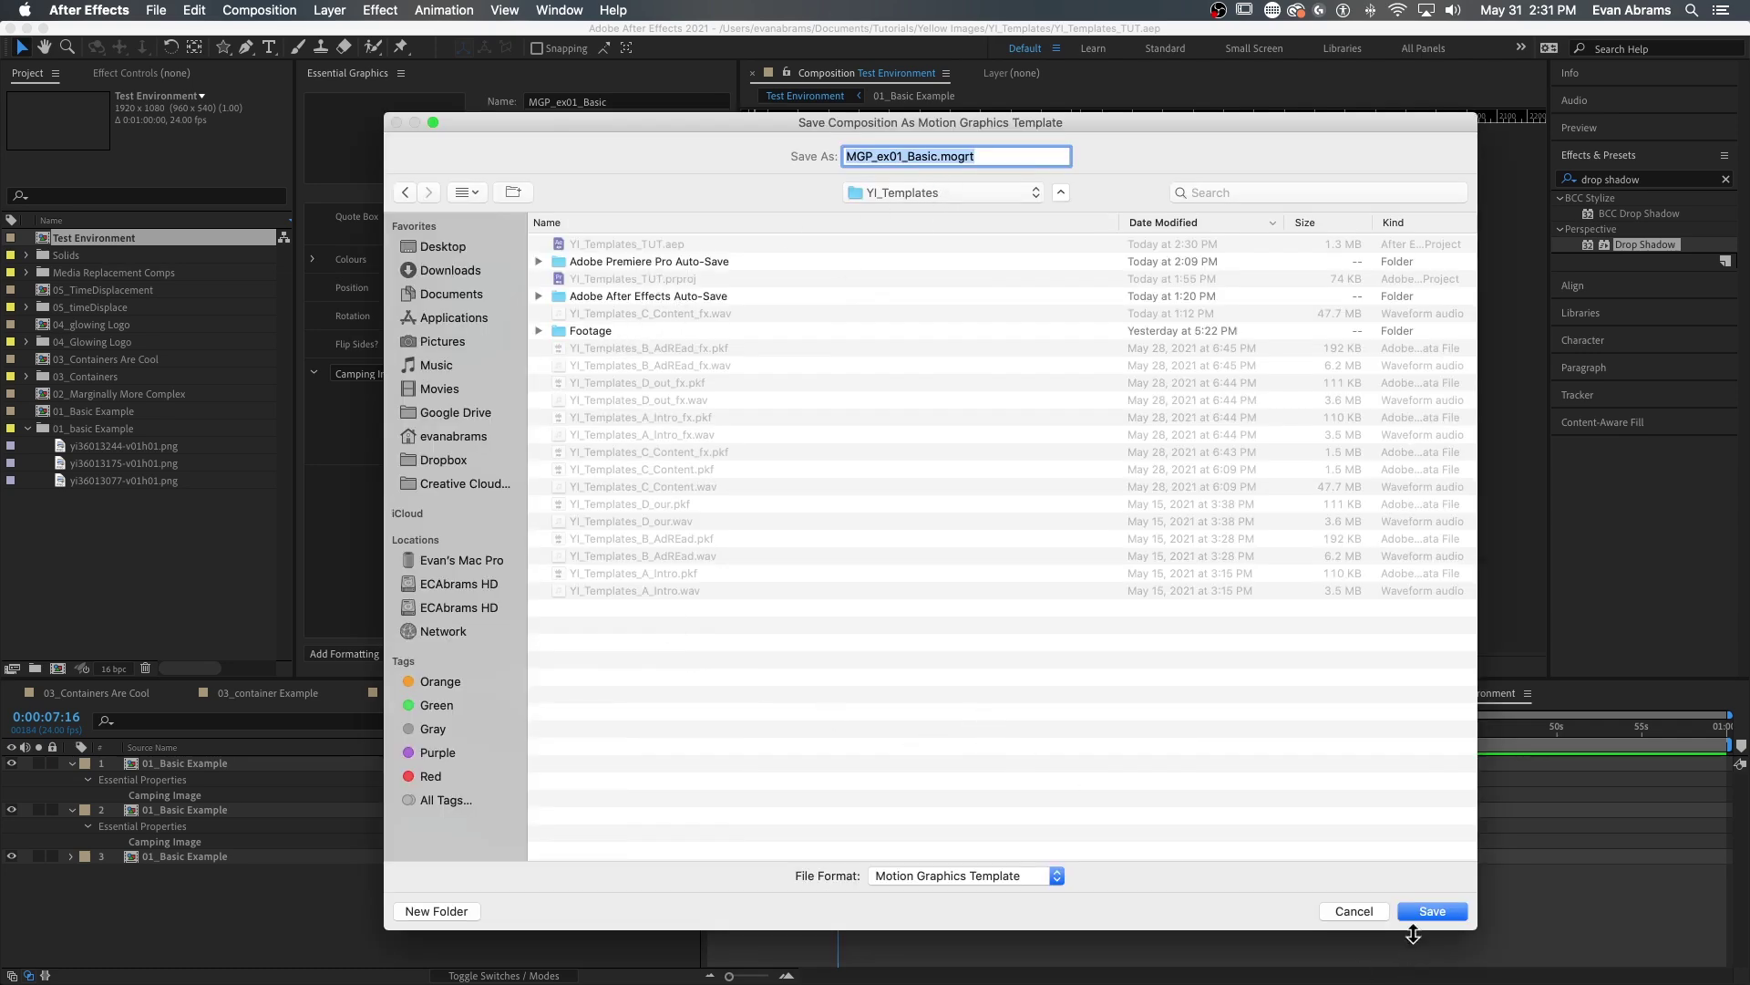
pyautogui.click(1426, 906)
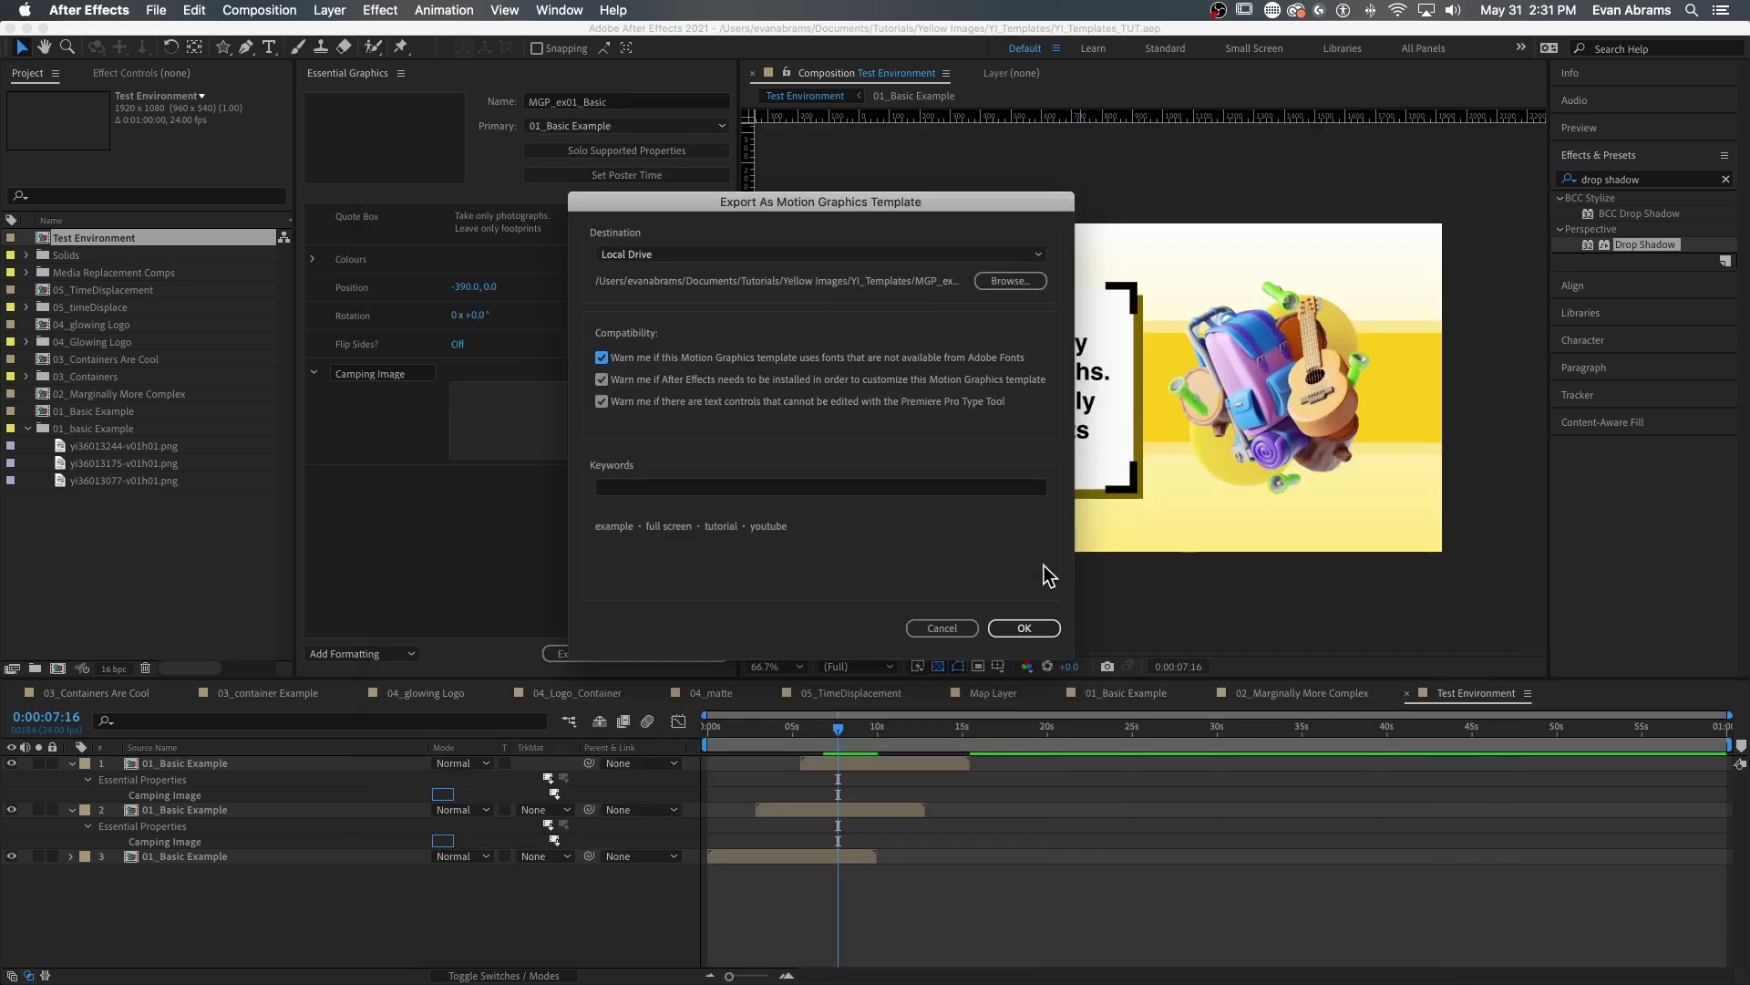
pyautogui.click(1025, 628)
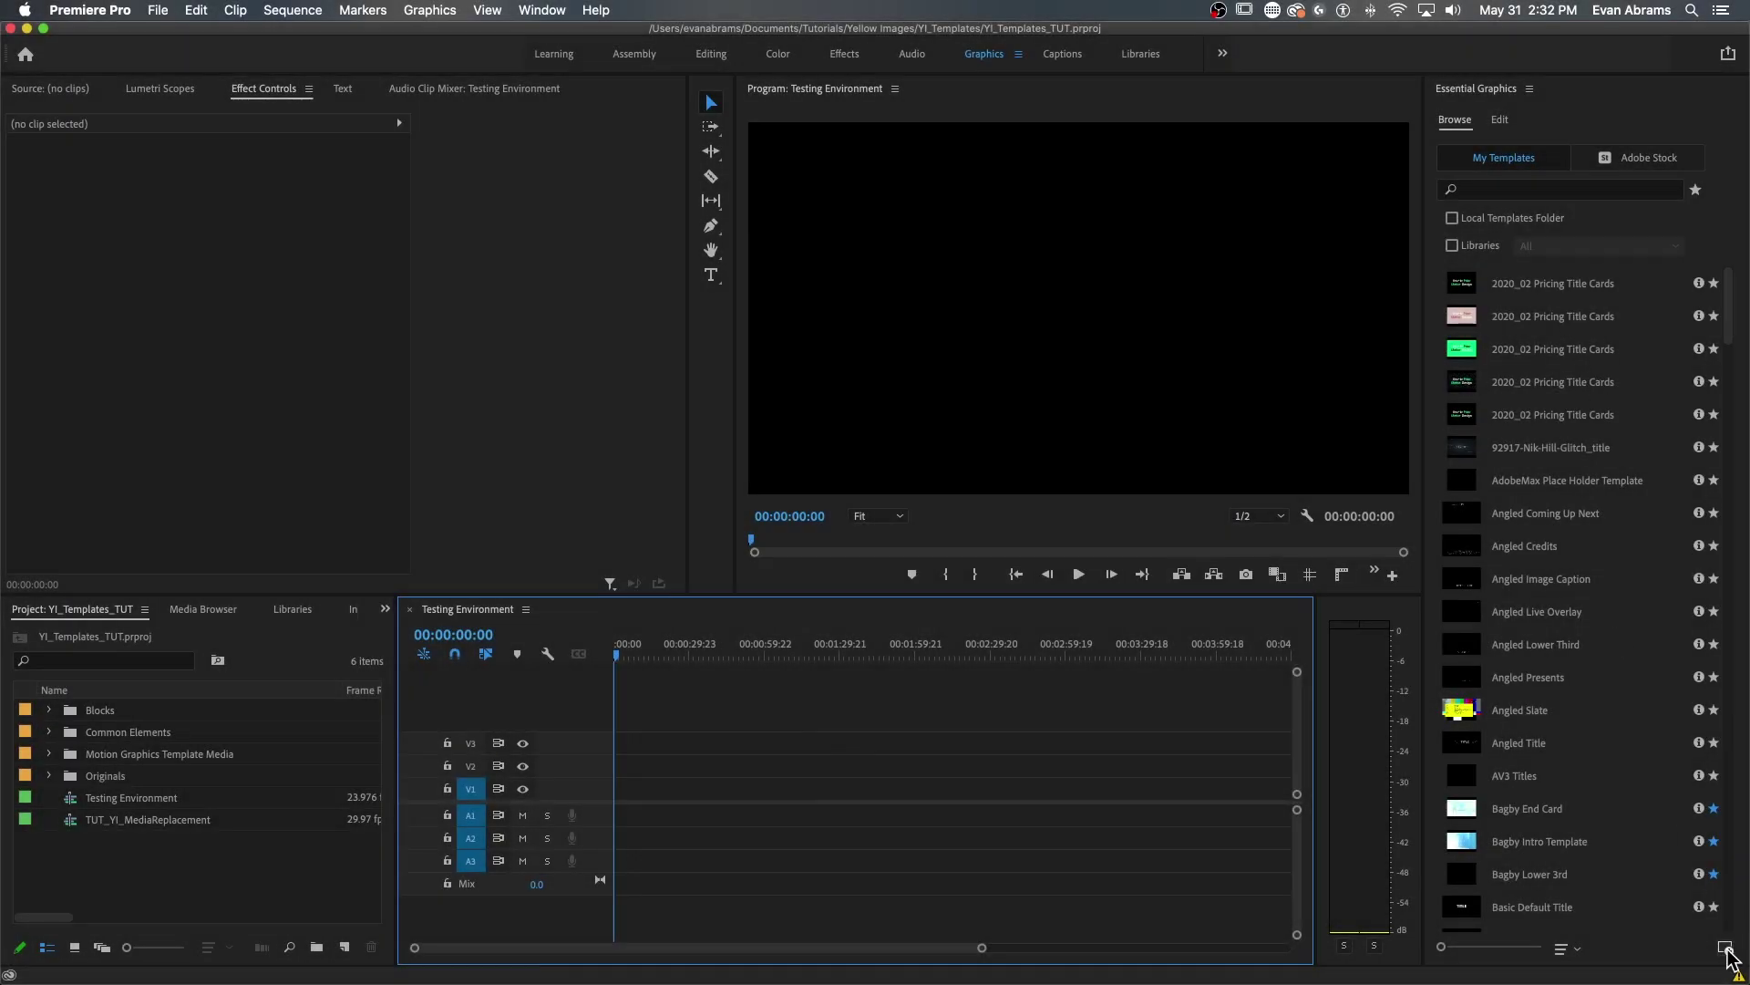
# - Install the MGP_ex01_Basic.mogrt file into Premiere Pro's Essential Graphics templates
pyautogui.click(1725, 949)
pyautogui.click(1726, 949)
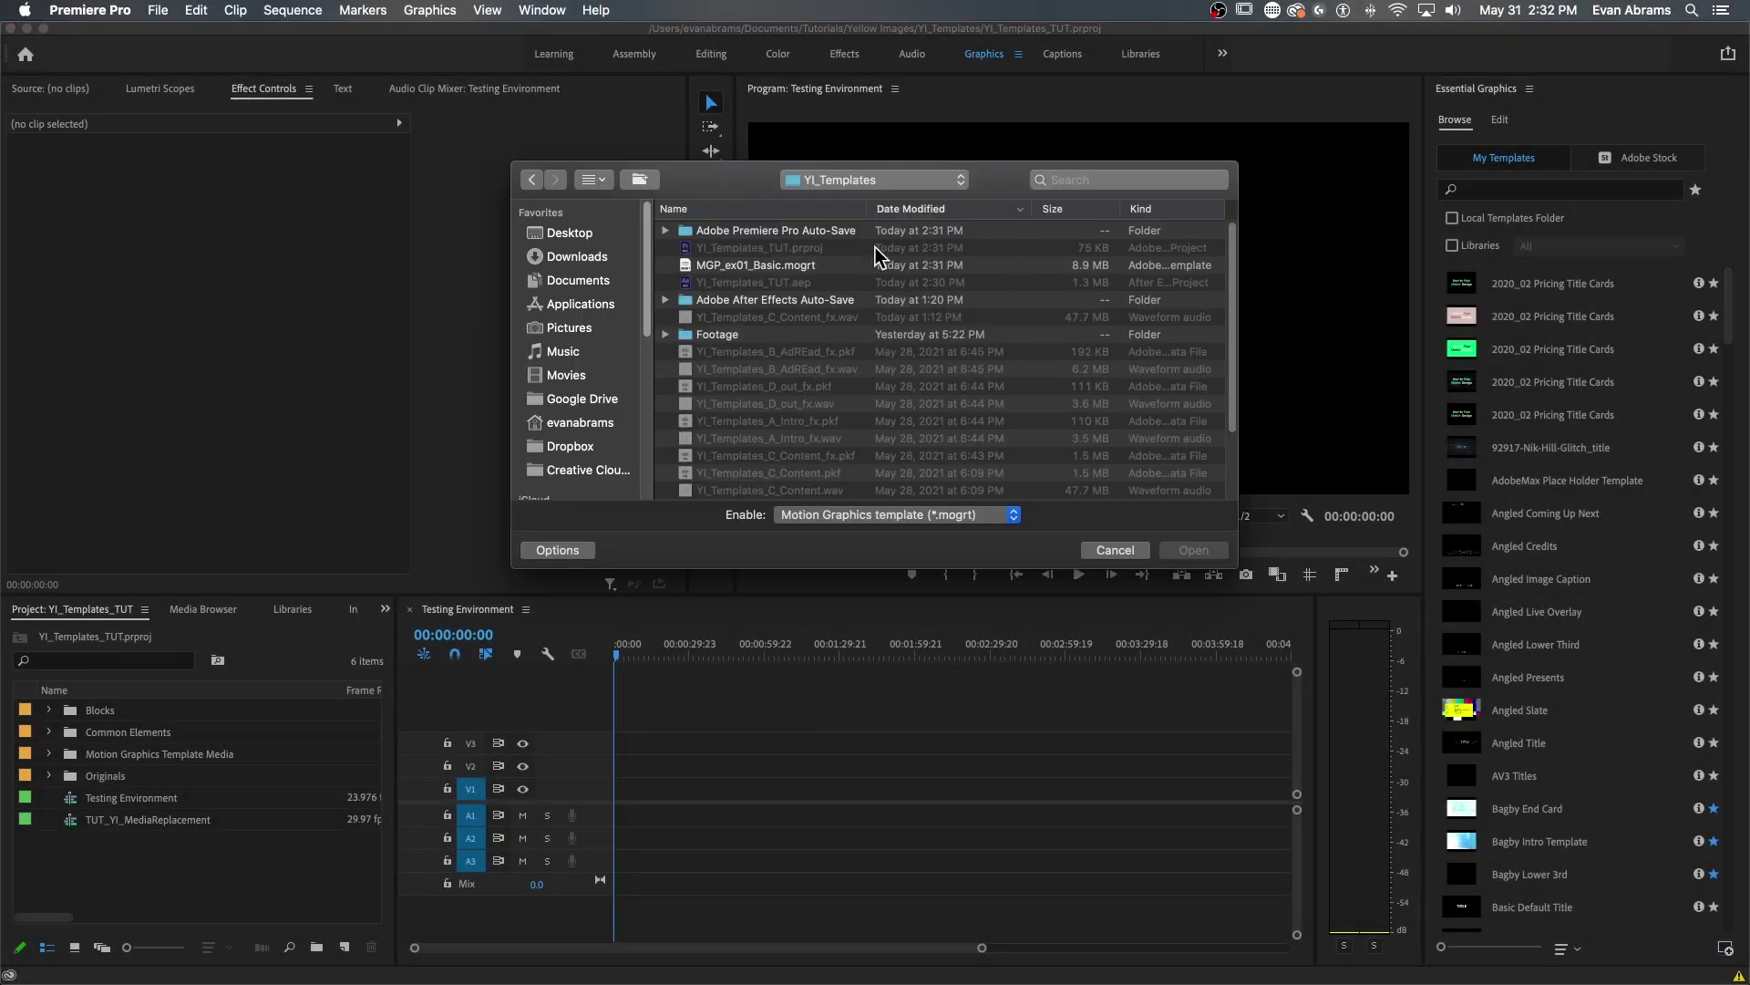
pyautogui.click(807, 264)
pyautogui.click(1203, 551)
# - Find MGP_ex01_Basic by searching 'MG', place it at the start of V1, and play it
pyautogui.click(1502, 197)
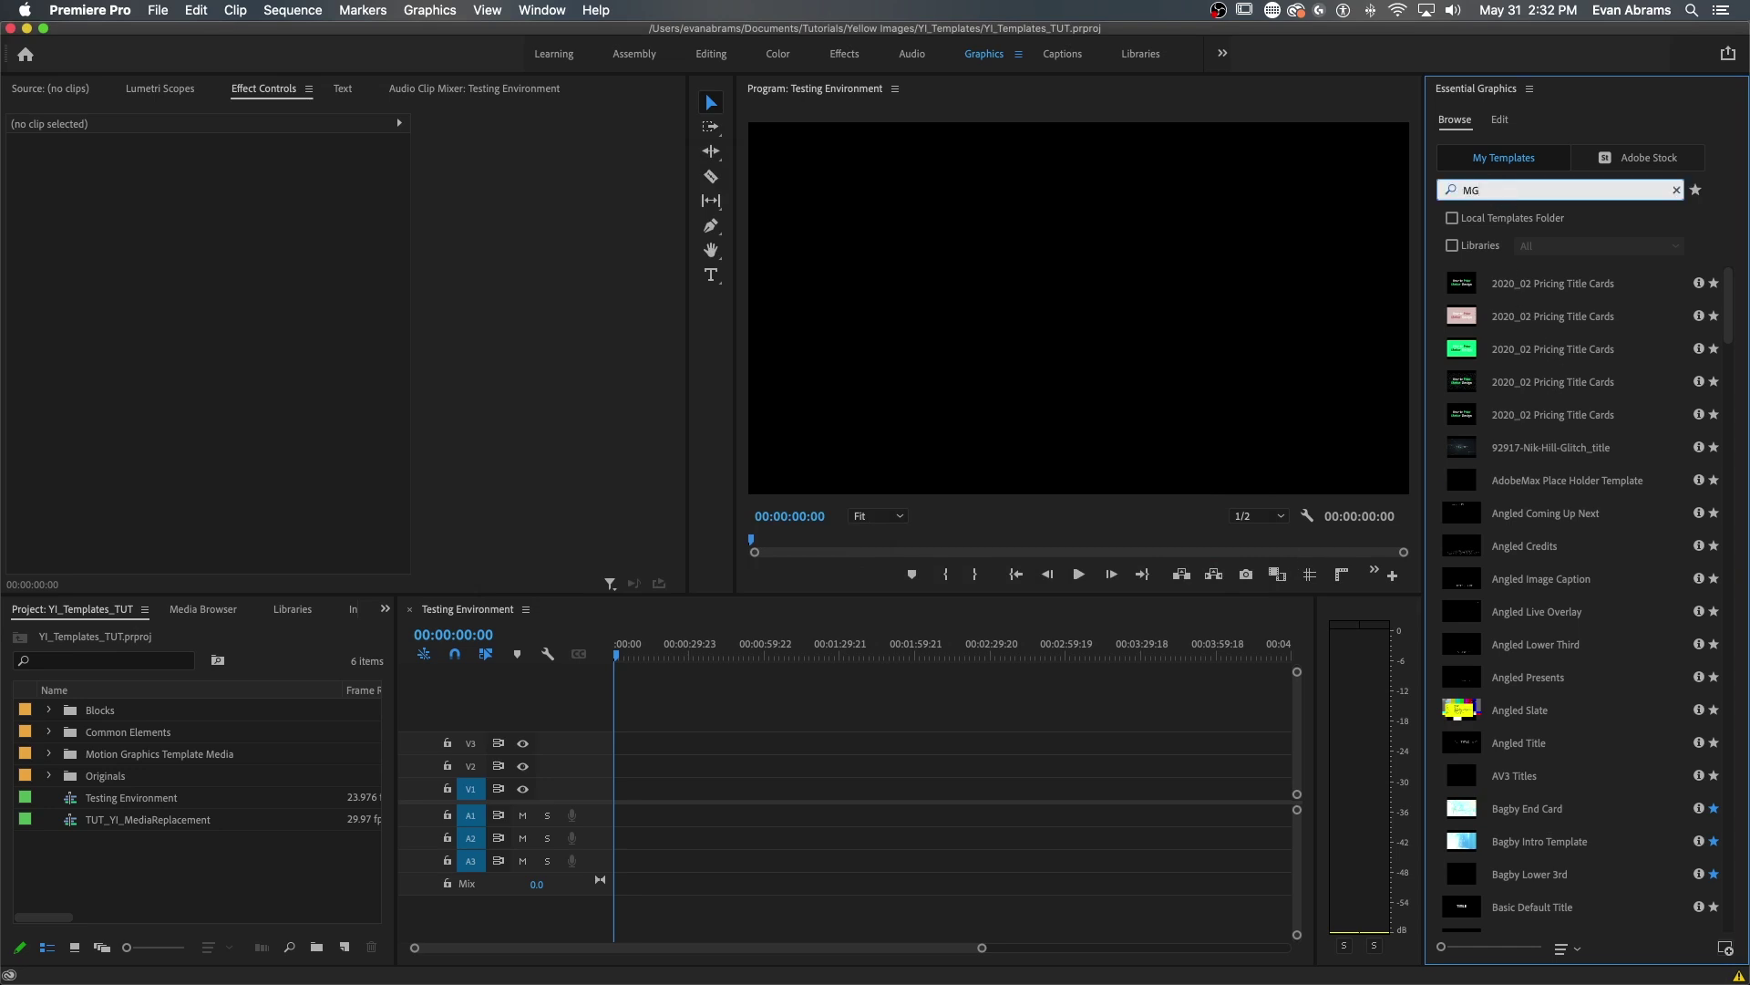
pyautogui.write('MG')
pyautogui.press('Return')
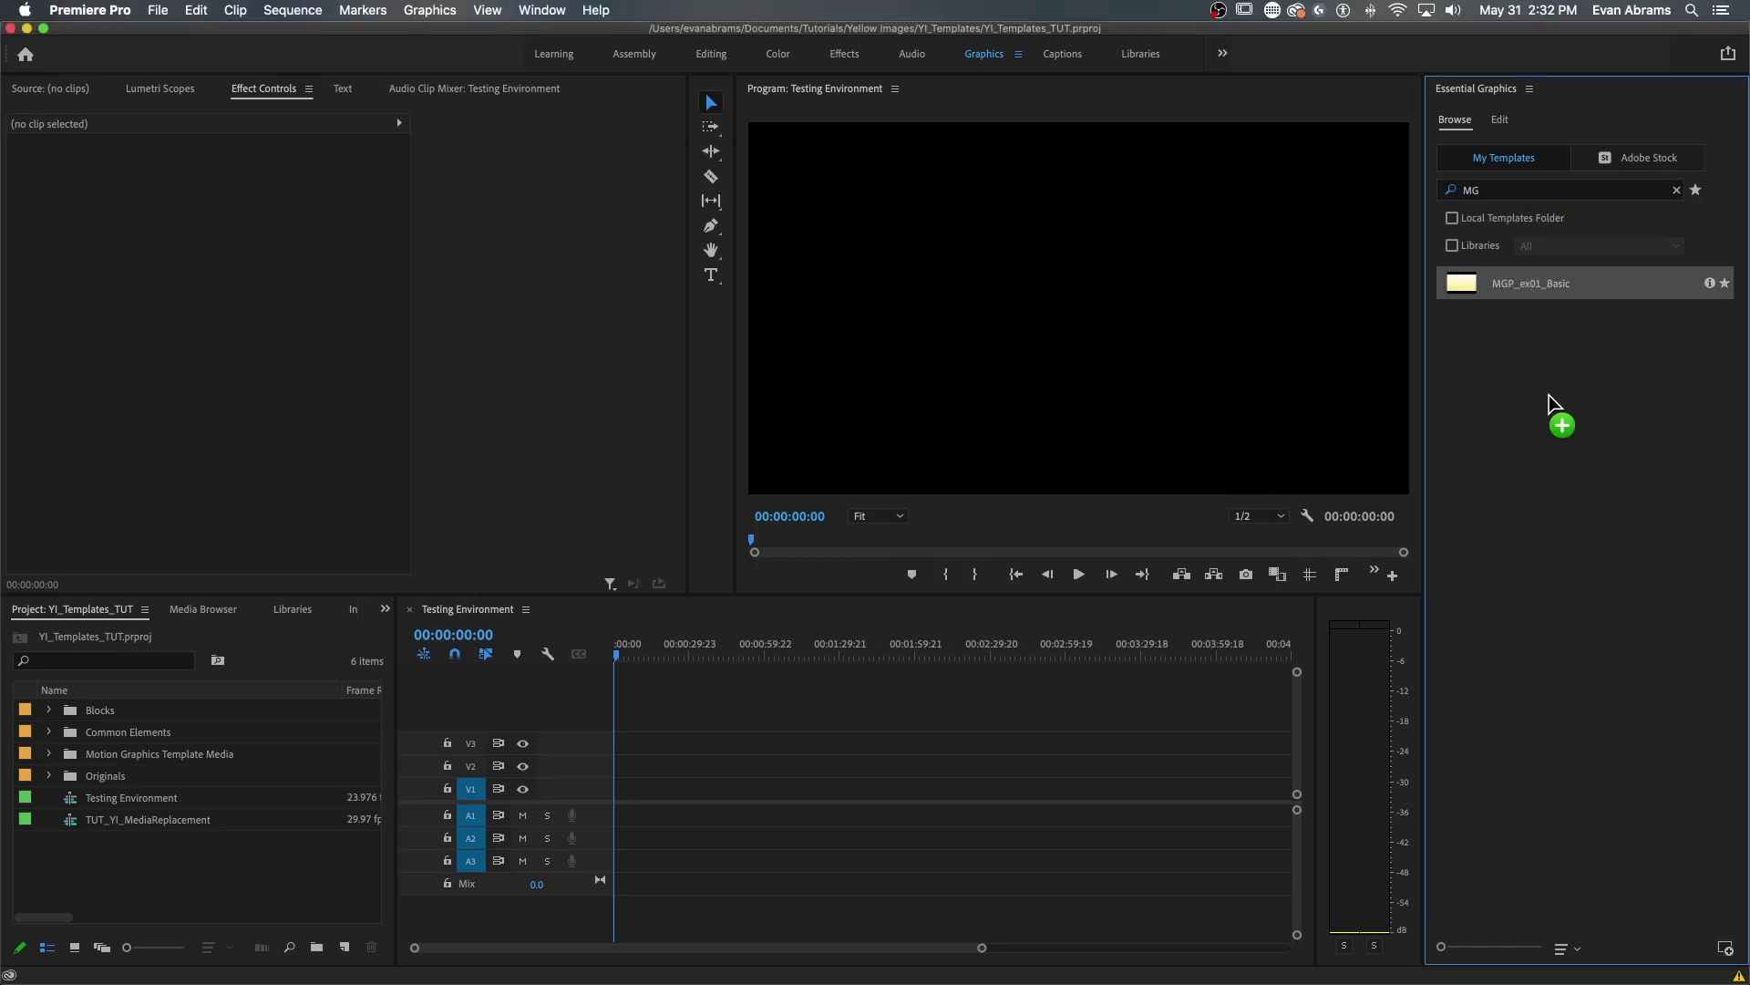
pyautogui.moveTo(609, 801); pyautogui.dragTo(610, 800)
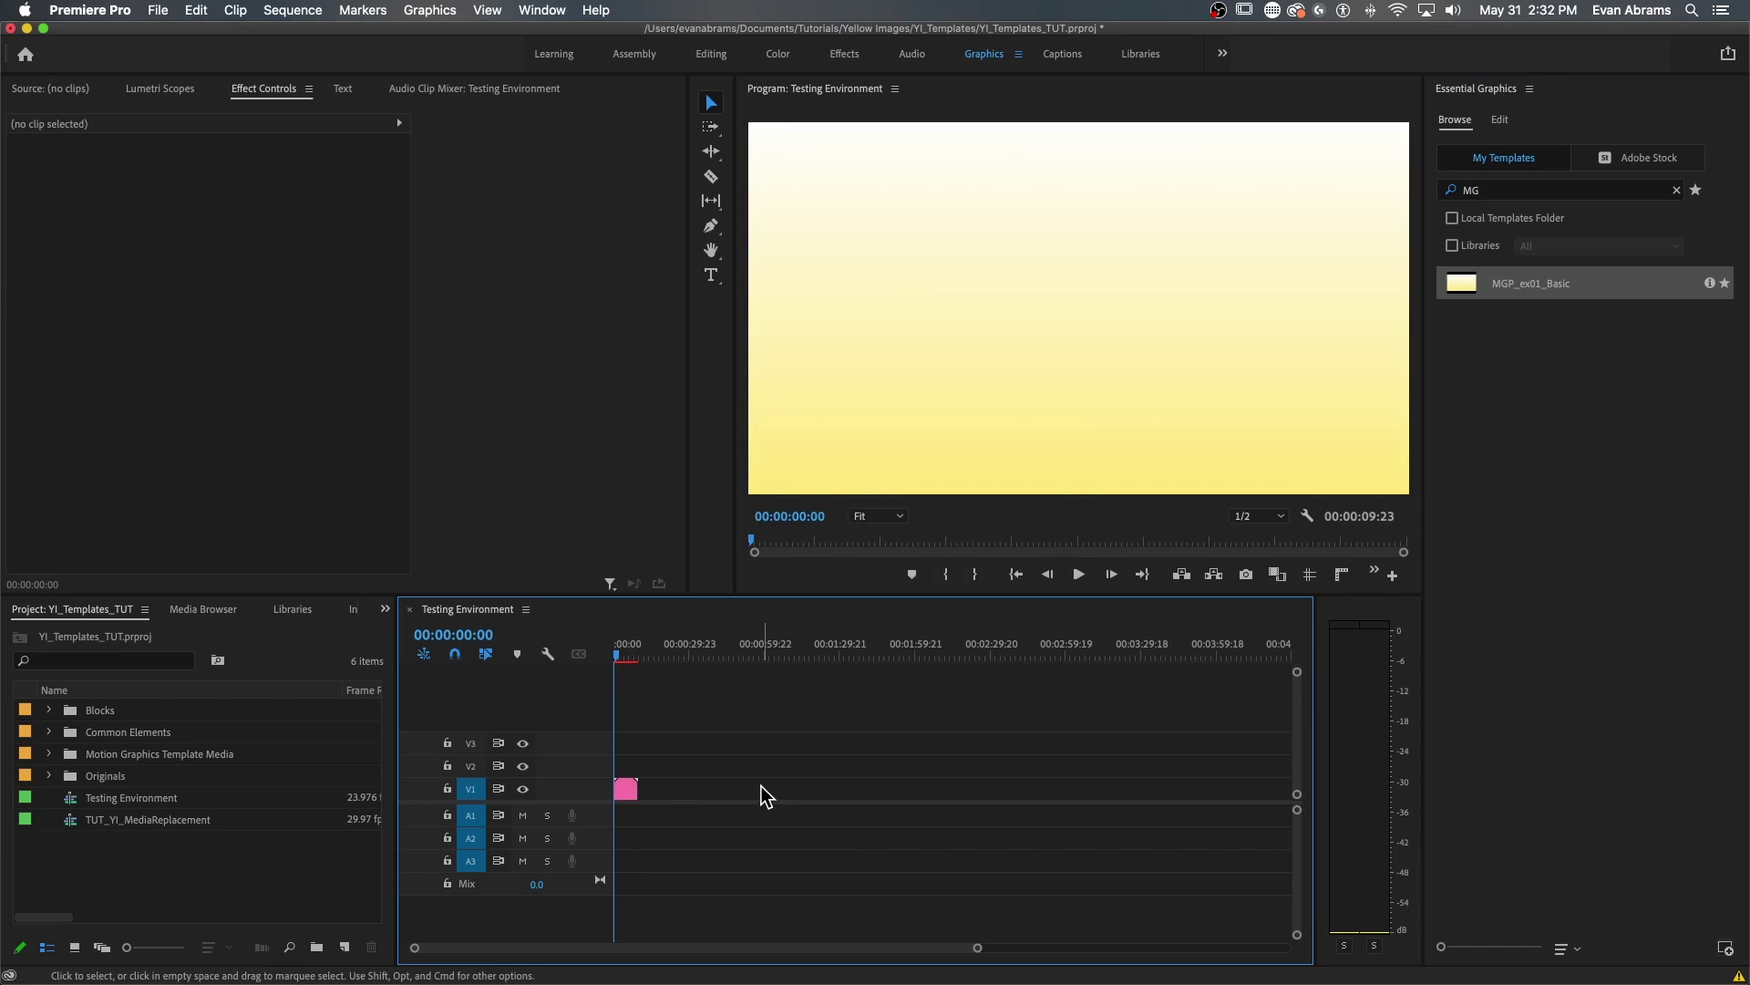
pyautogui.press('space')
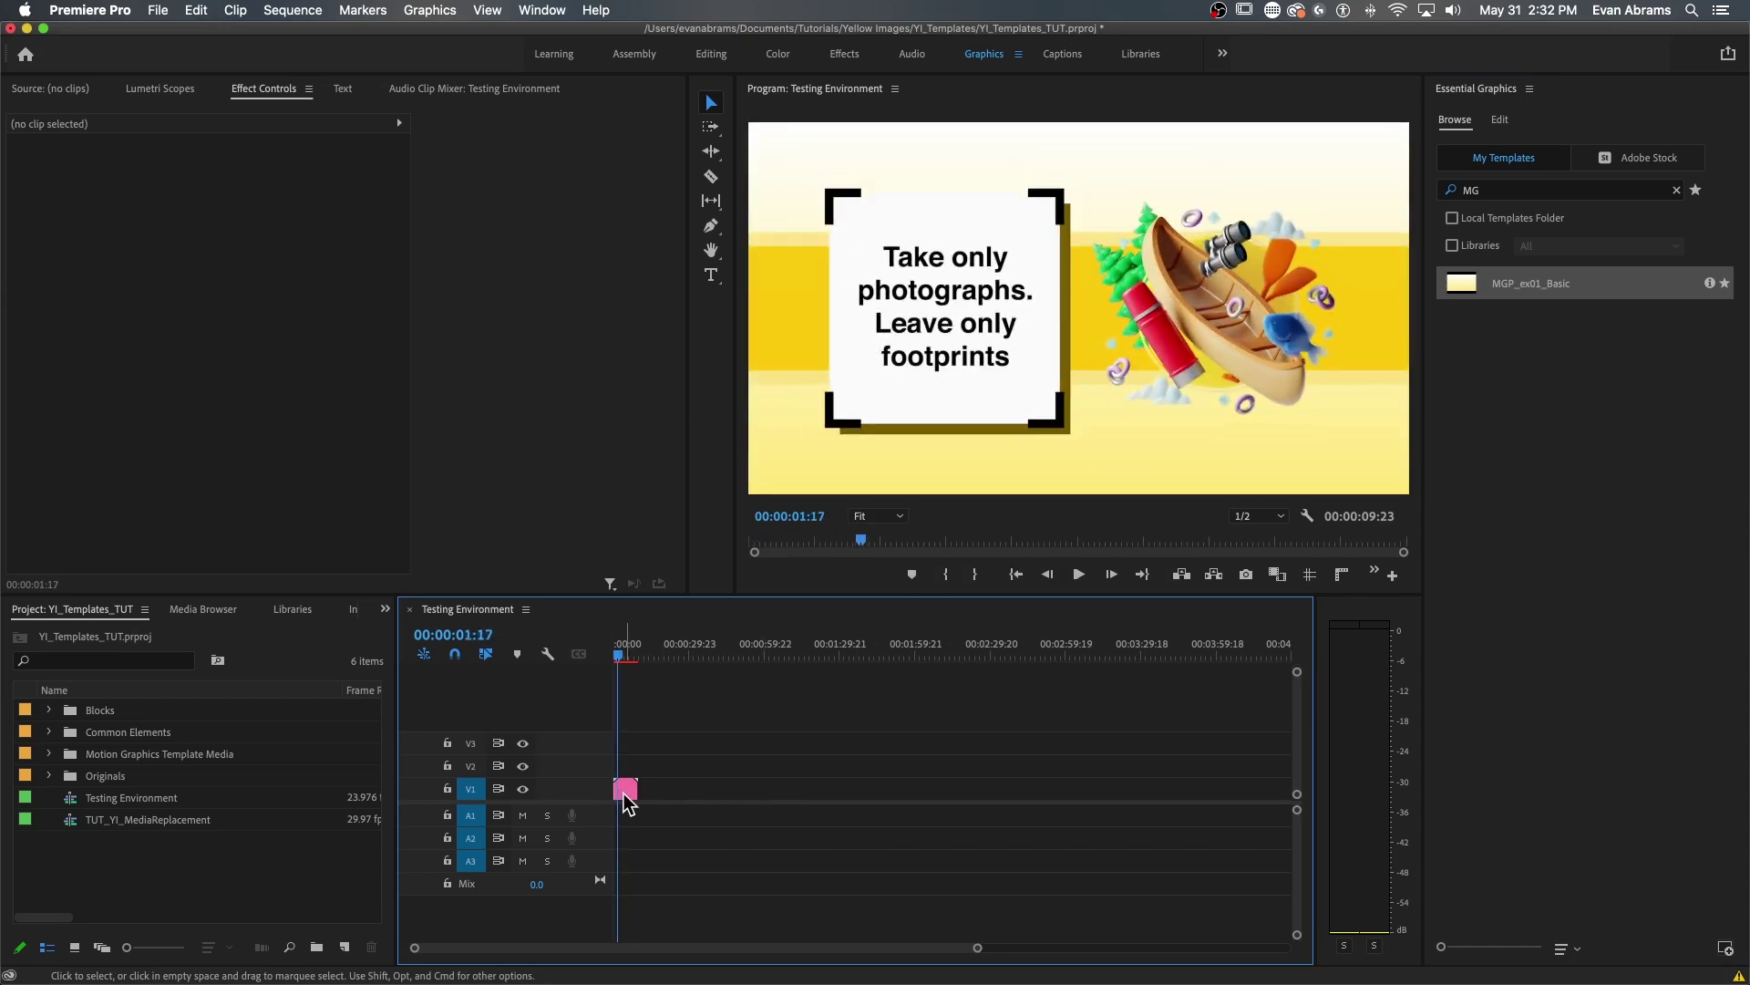
pyautogui.click(627, 798)
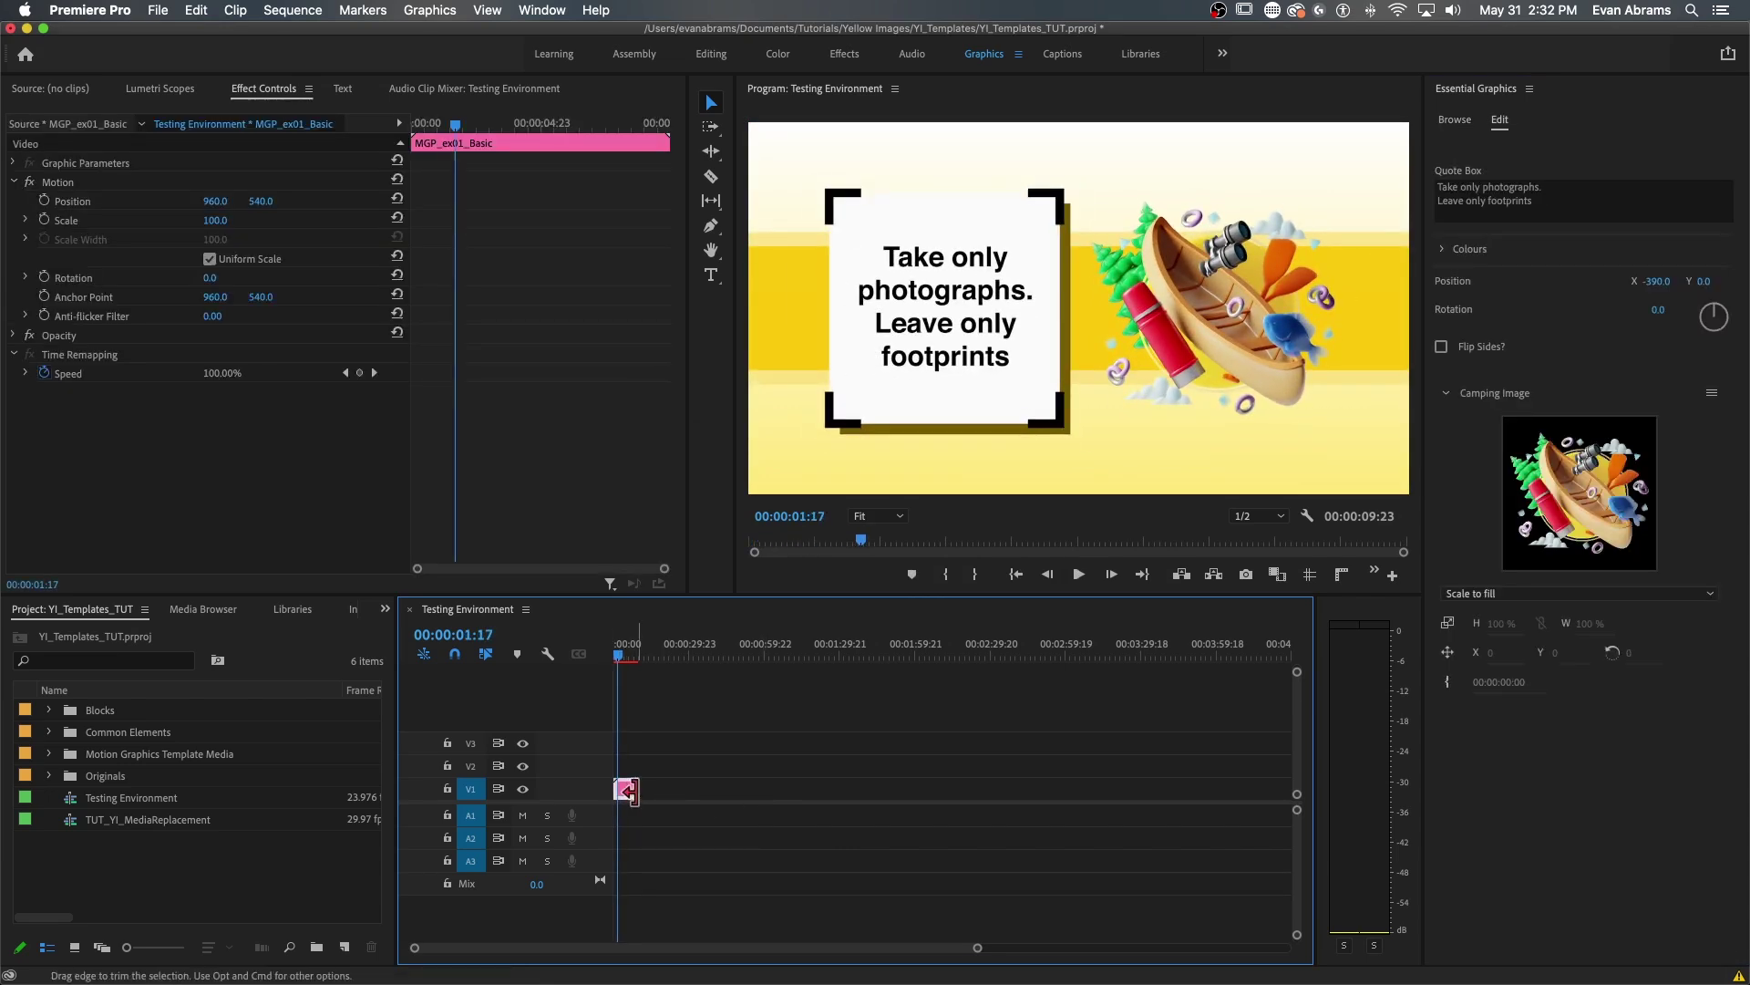
pyautogui.click(1499, 128)
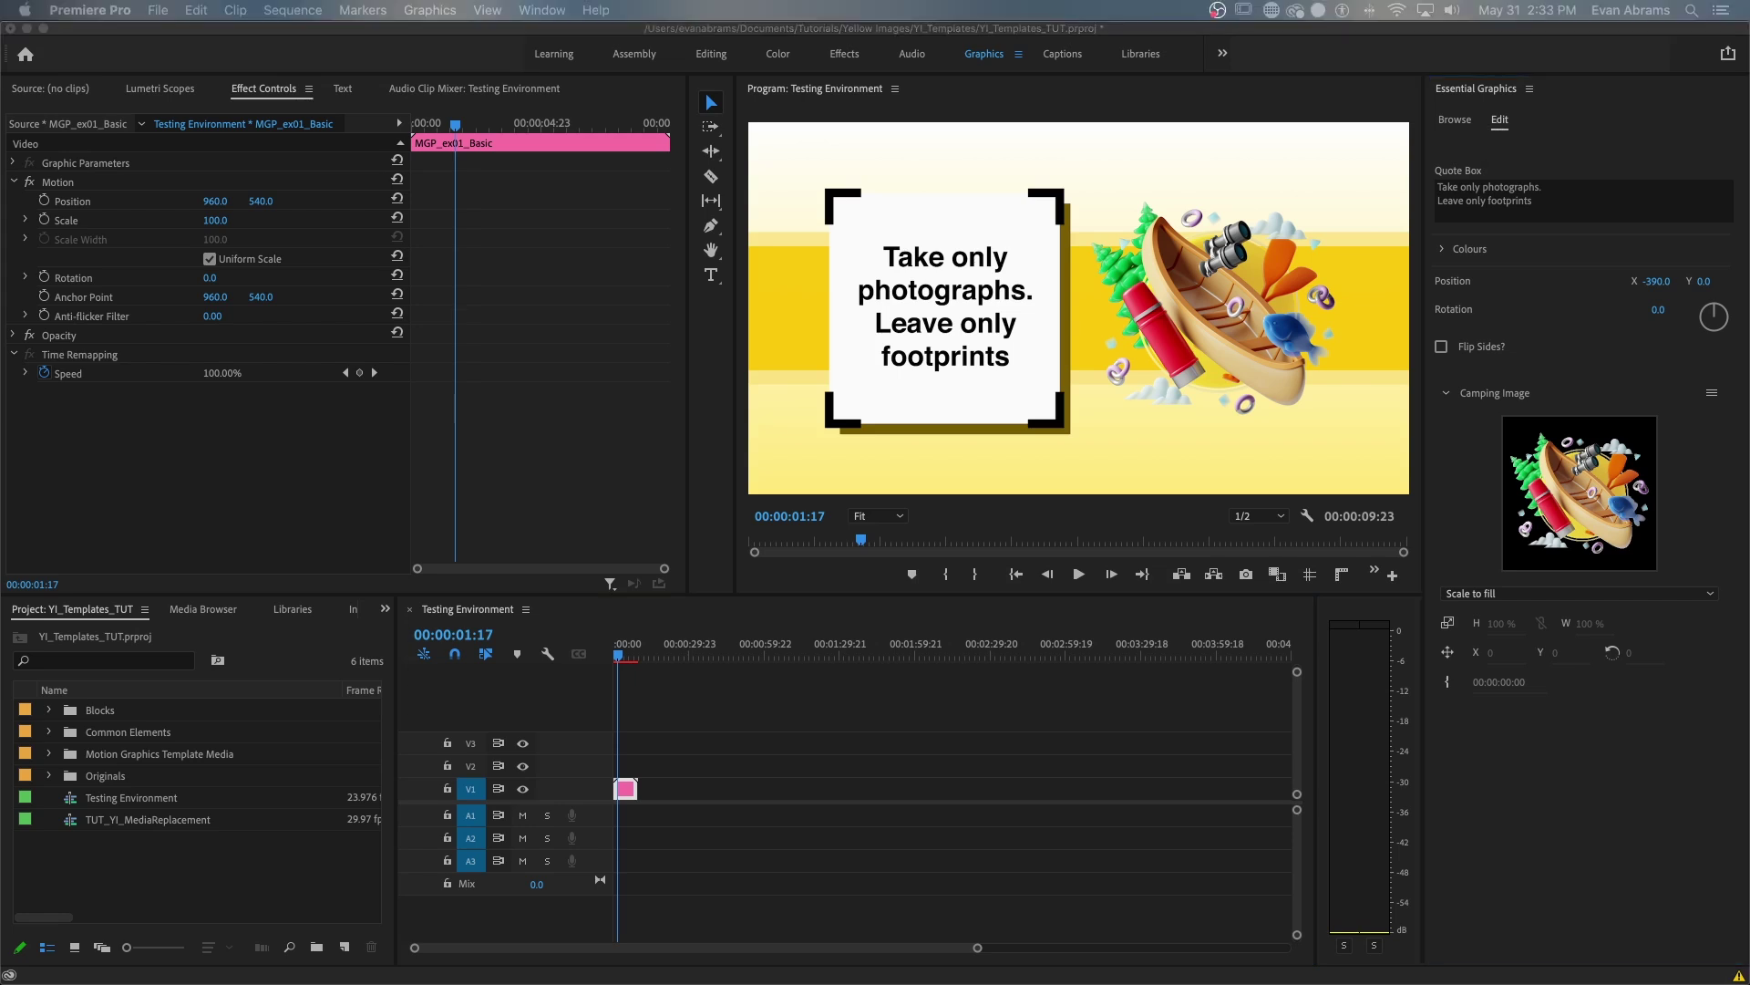
# - Import two camping PNGs, swap yi36013077-v01h01.png into Camping Image, and scale it to 100%
pyautogui.moveTo(77, 980); pyautogui.dragTo(191, 893)
pyautogui.moveTo(144, 801); pyautogui.dragTo(1584, 544)
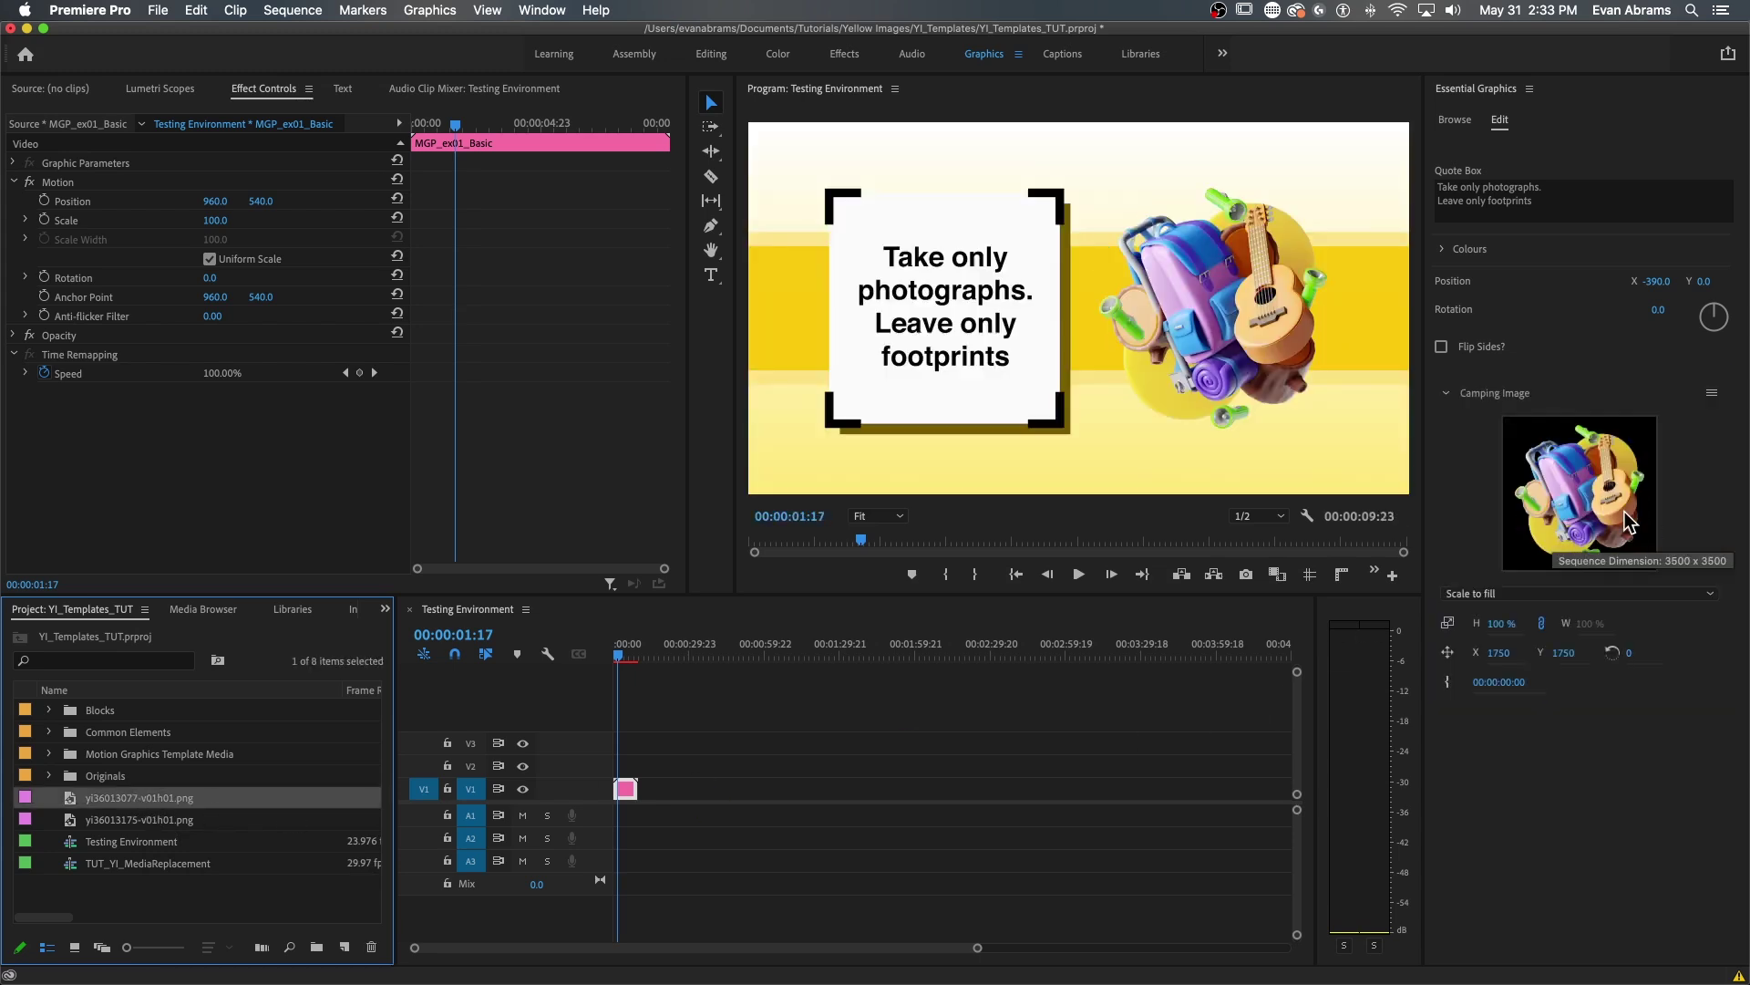
pyautogui.click(1516, 634)
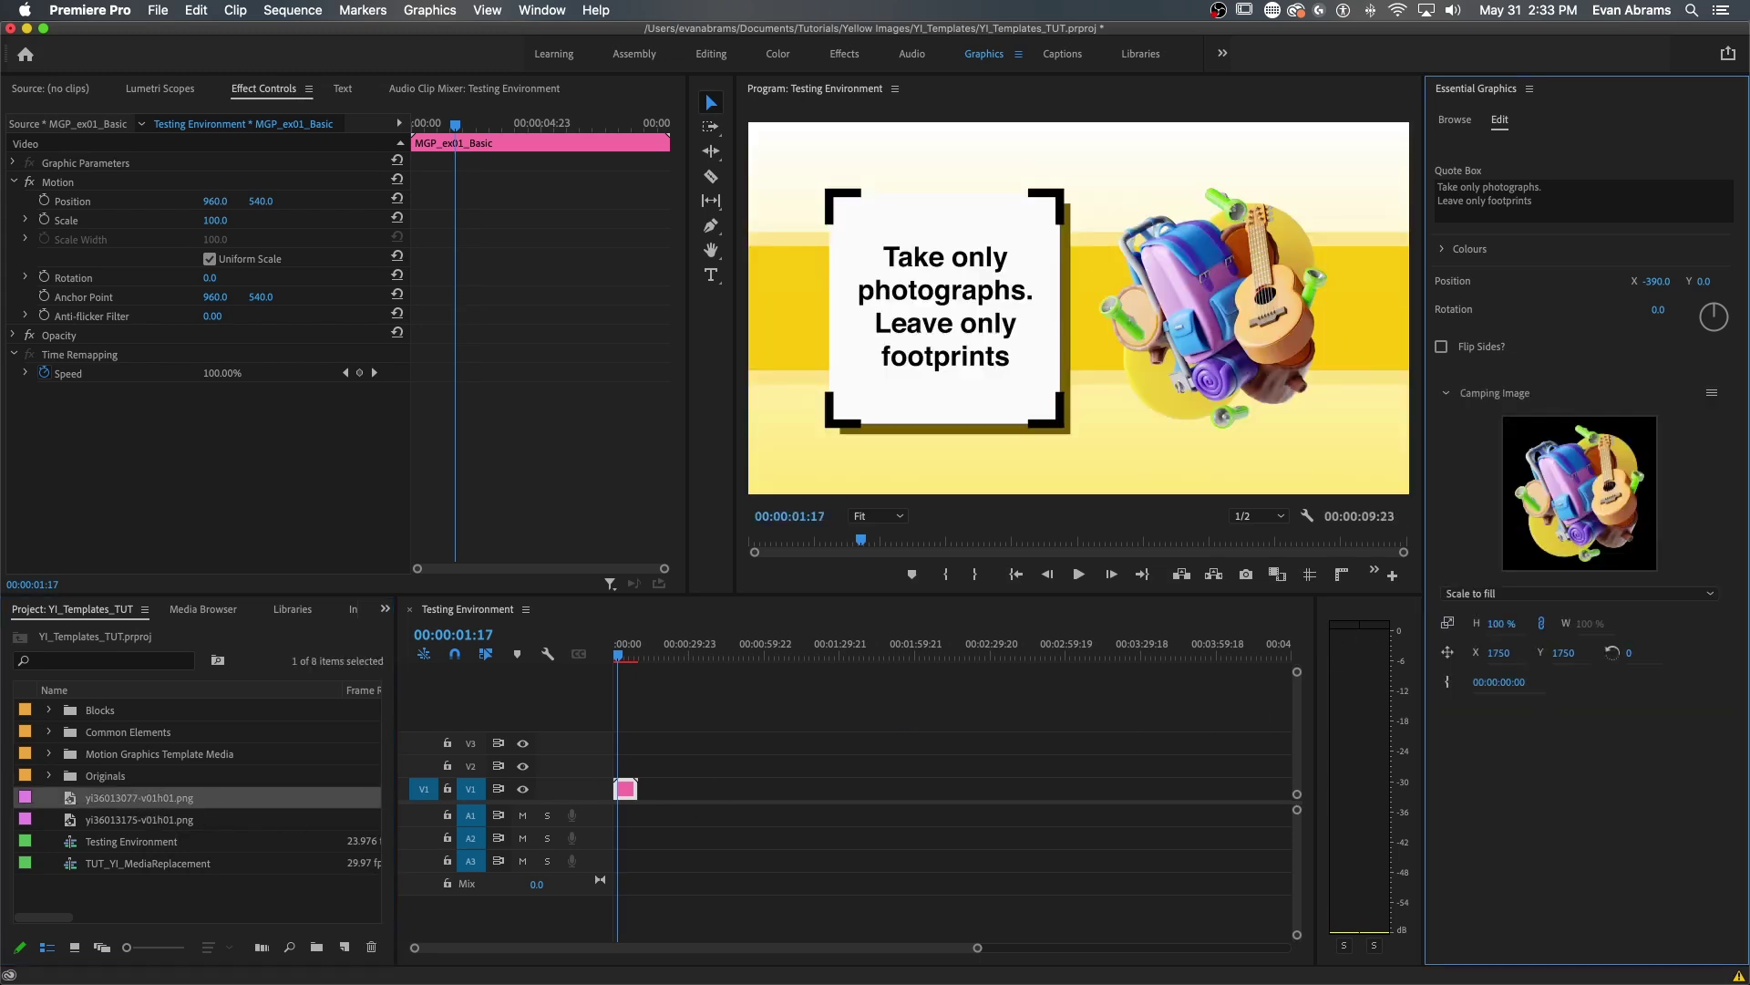
pyautogui.moveTo(1508, 629); pyautogui.dragTo(1492, 629)
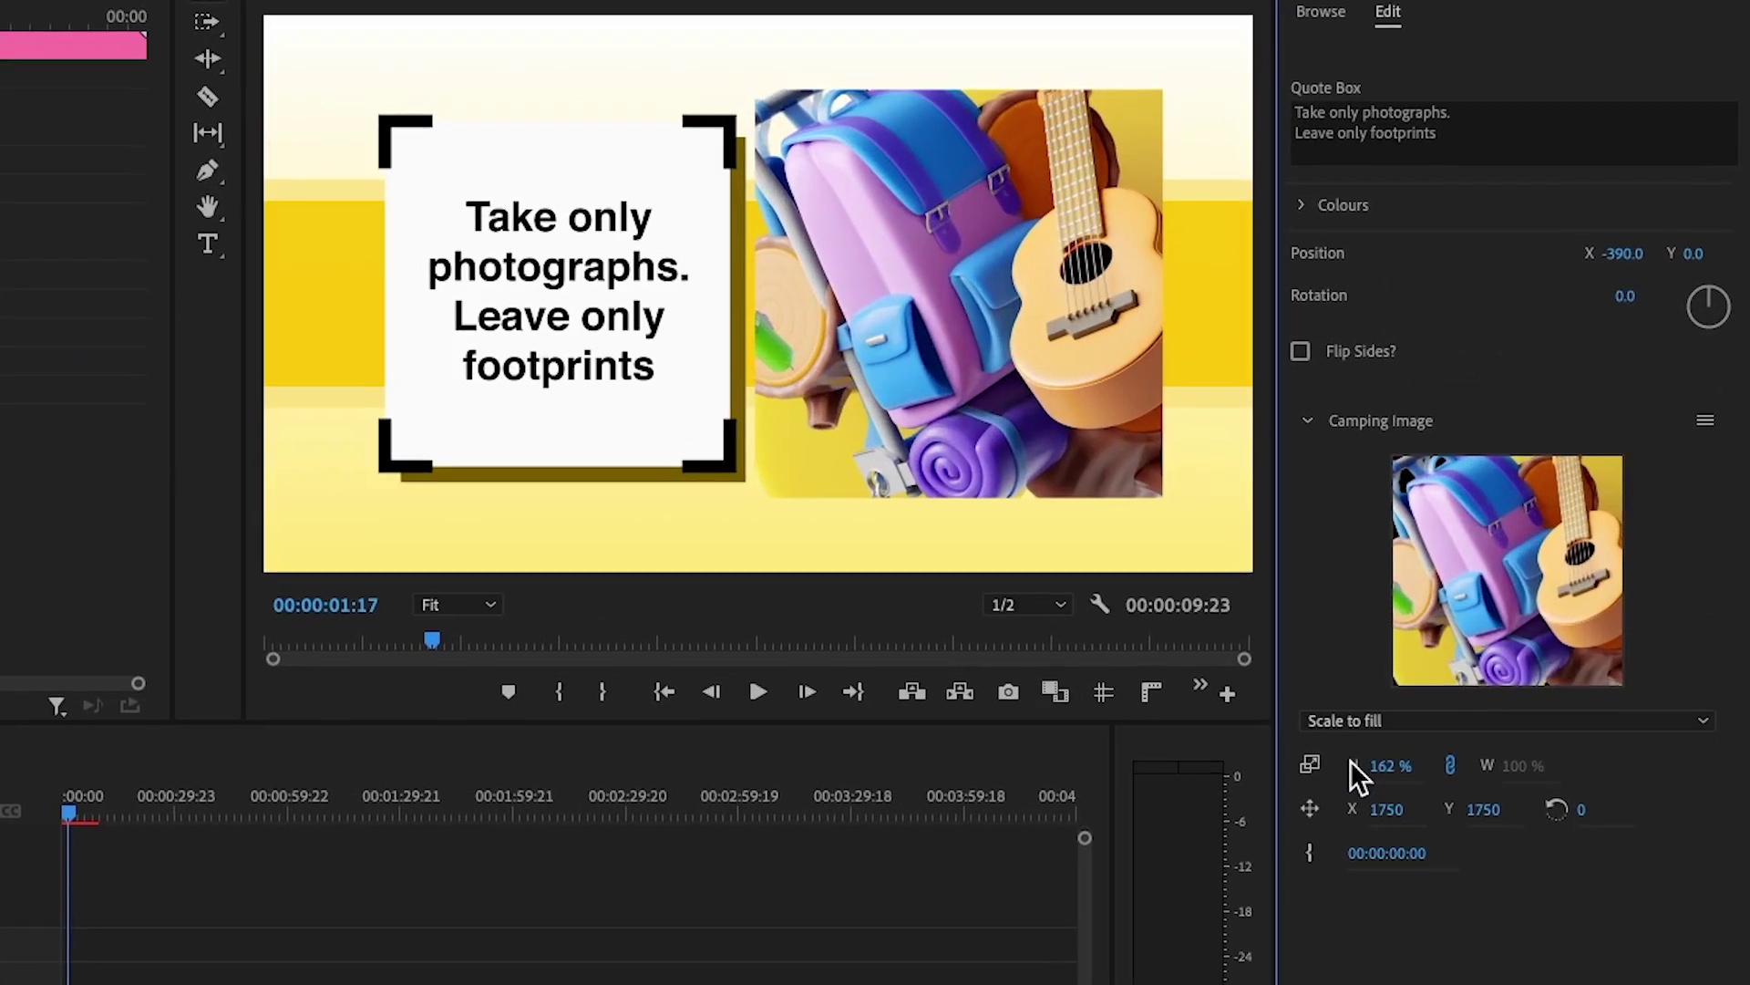
pyautogui.moveTo(1376, 773); pyautogui.dragTo(1395, 818)
pyautogui.write('100')
pyautogui.press('Return')
# - Move the camping image to X 1750, rotate it 45°, and resize it in its own sequence
pyautogui.moveTo(1737, 802); pyautogui.dragTo(1686, 810)
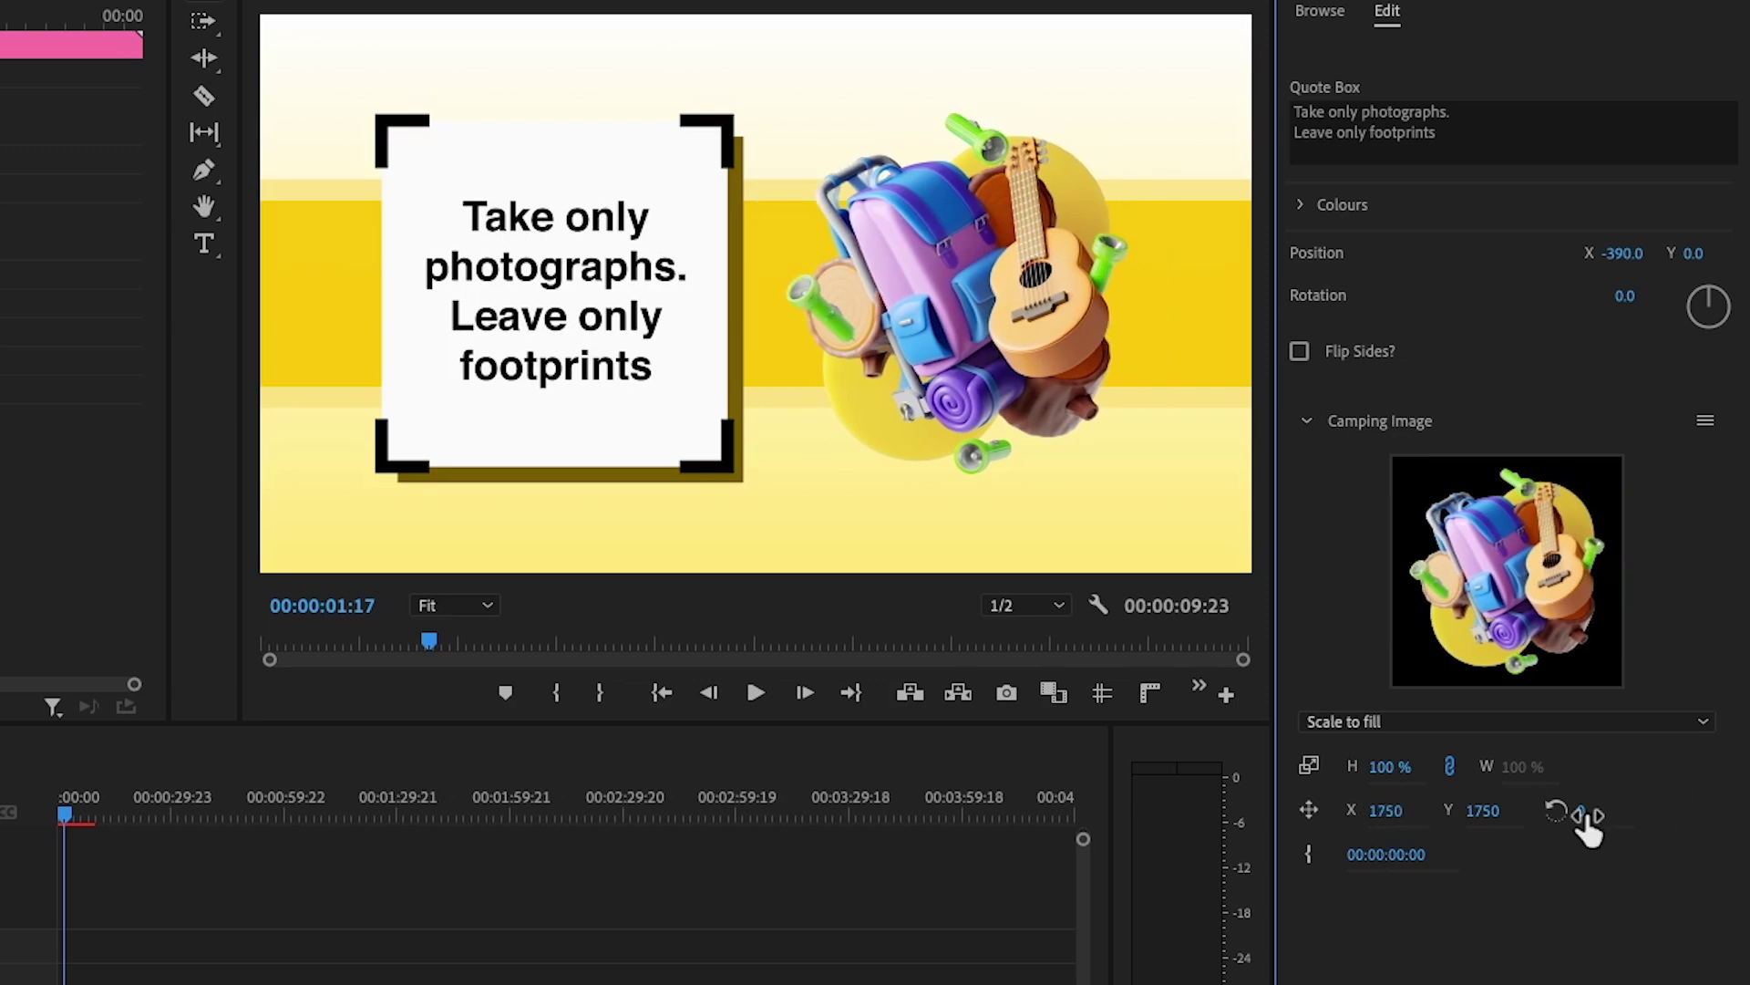
pyautogui.write('90')
pyautogui.press('Return')
pyautogui.write('45')
pyautogui.press('Return')
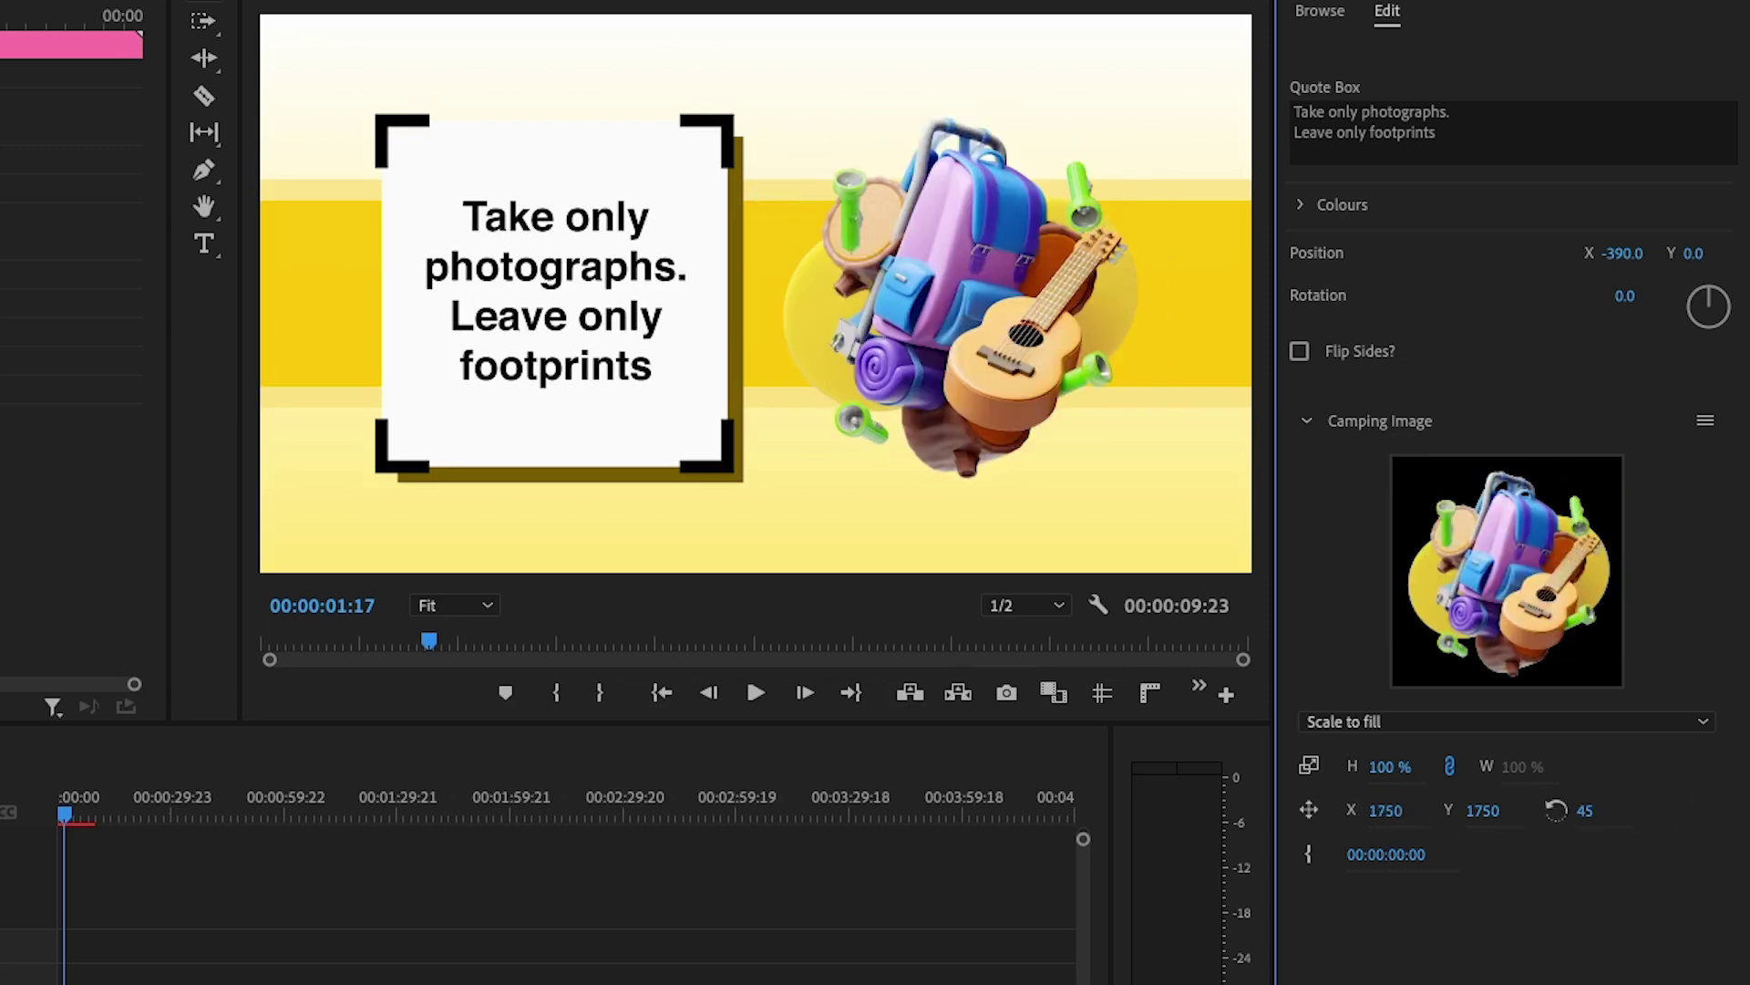
pyautogui.doubleClick(1469, 512)
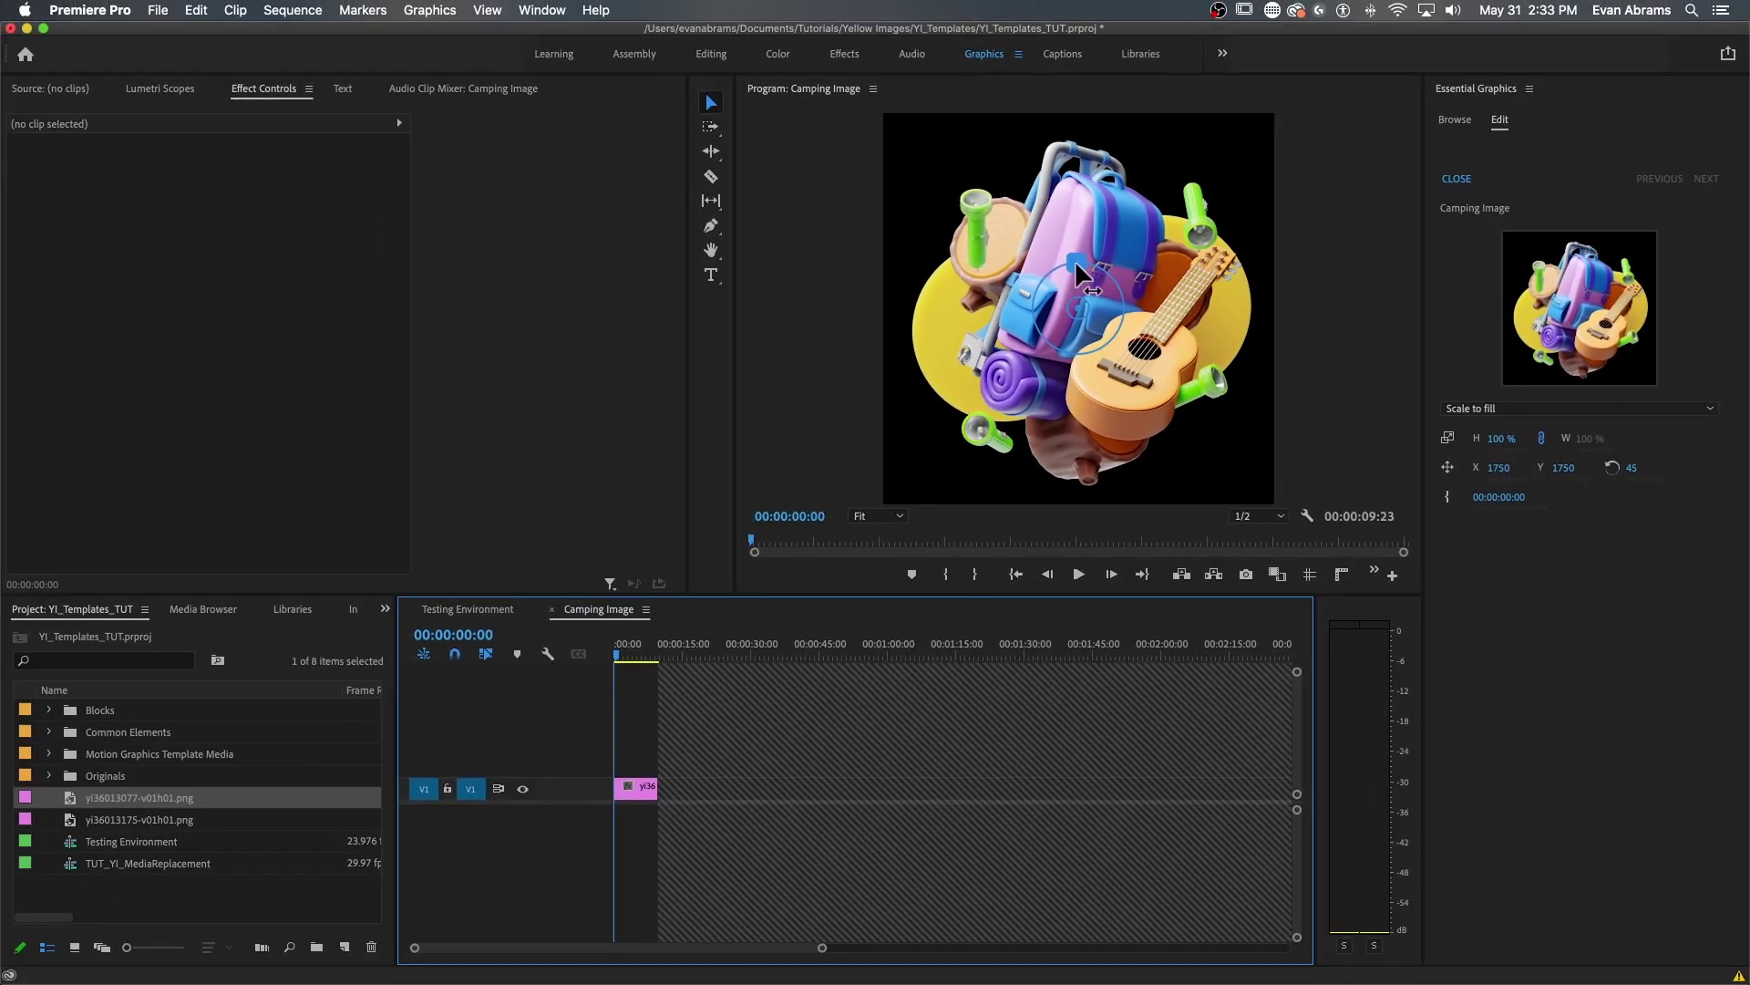
pyautogui.moveTo(1075, 260)
pyautogui.mouseDown()
pyautogui.moveTo(1074, 211)
pyautogui.moveTo(1089, 256)
pyautogui.mouseUp()
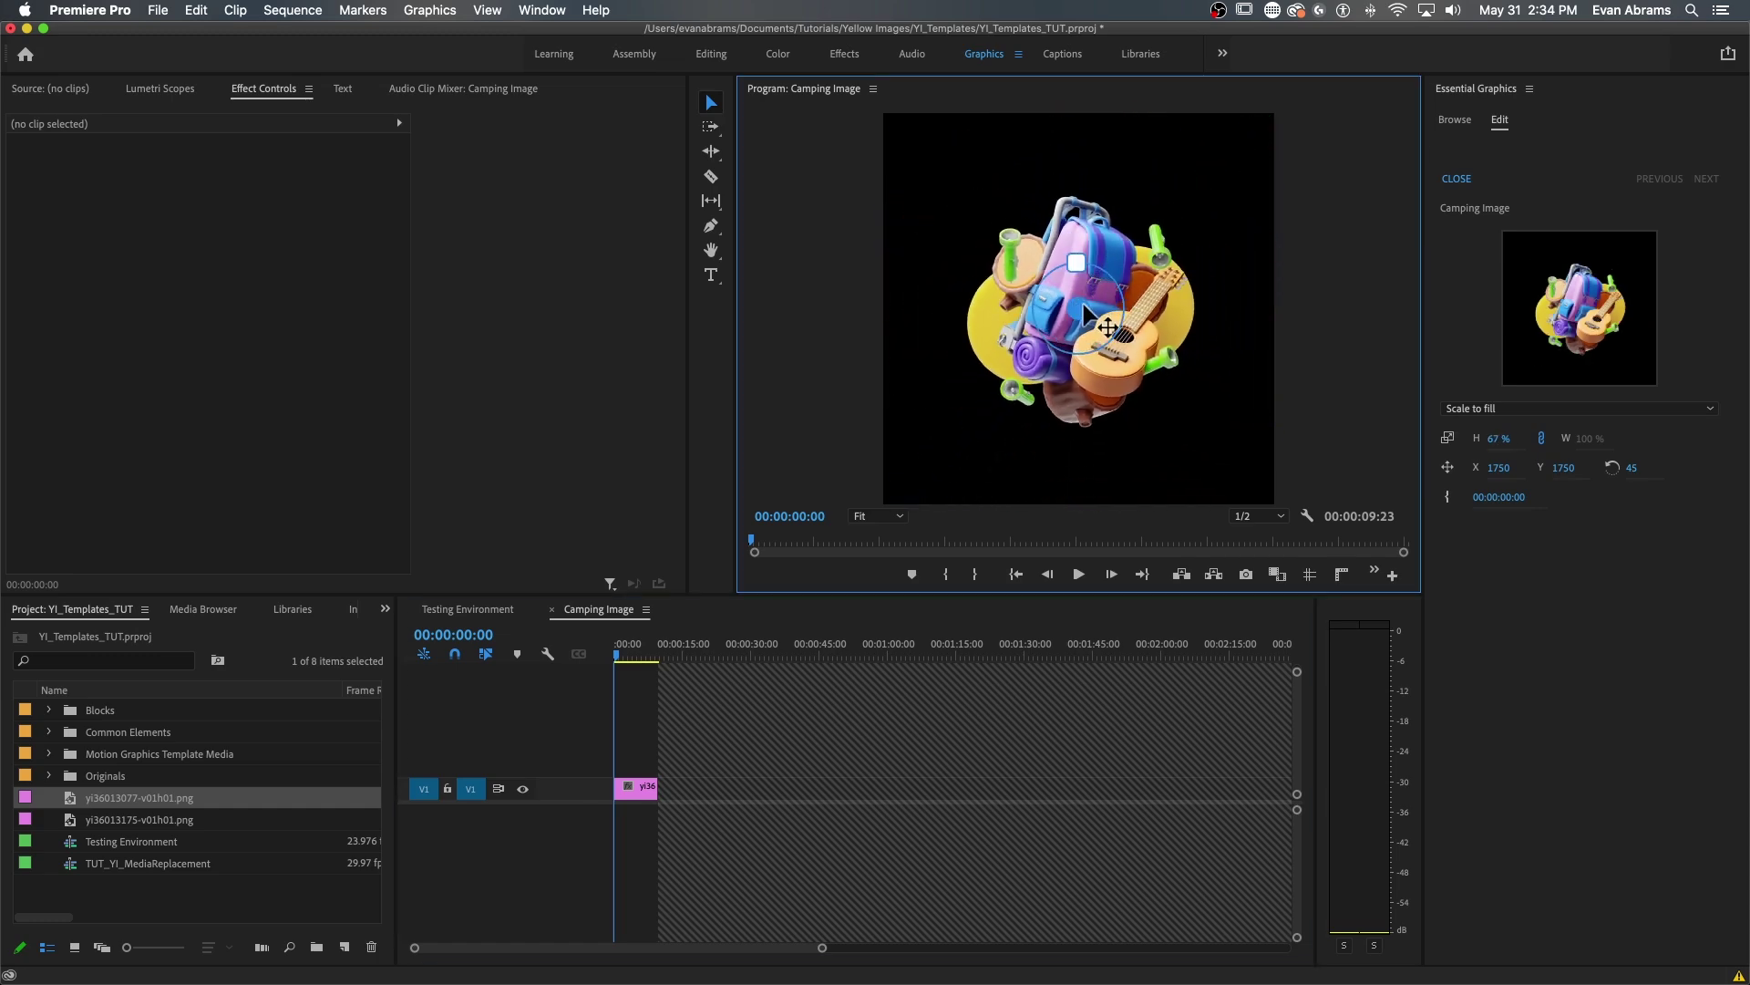
pyautogui.click(685, 815)
pyautogui.click(1463, 179)
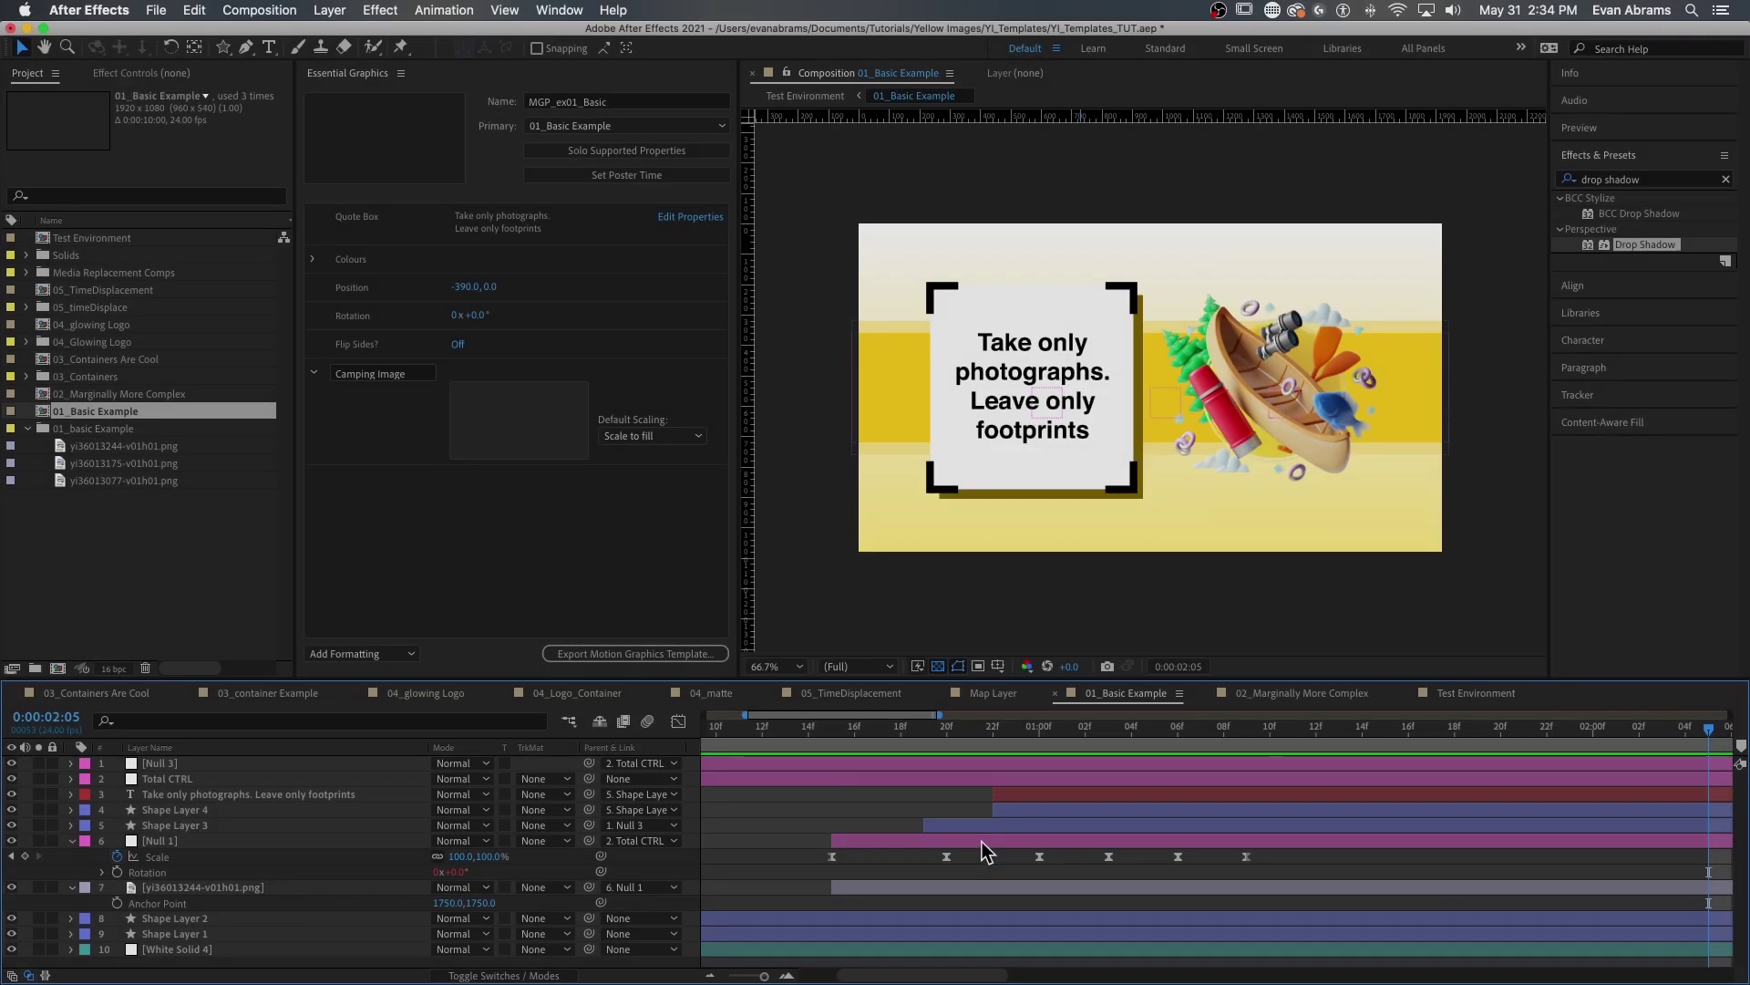
# - Add a Drop Shadow to the camping image with Distance 119 and Softness 225
pyautogui.click(966, 888)
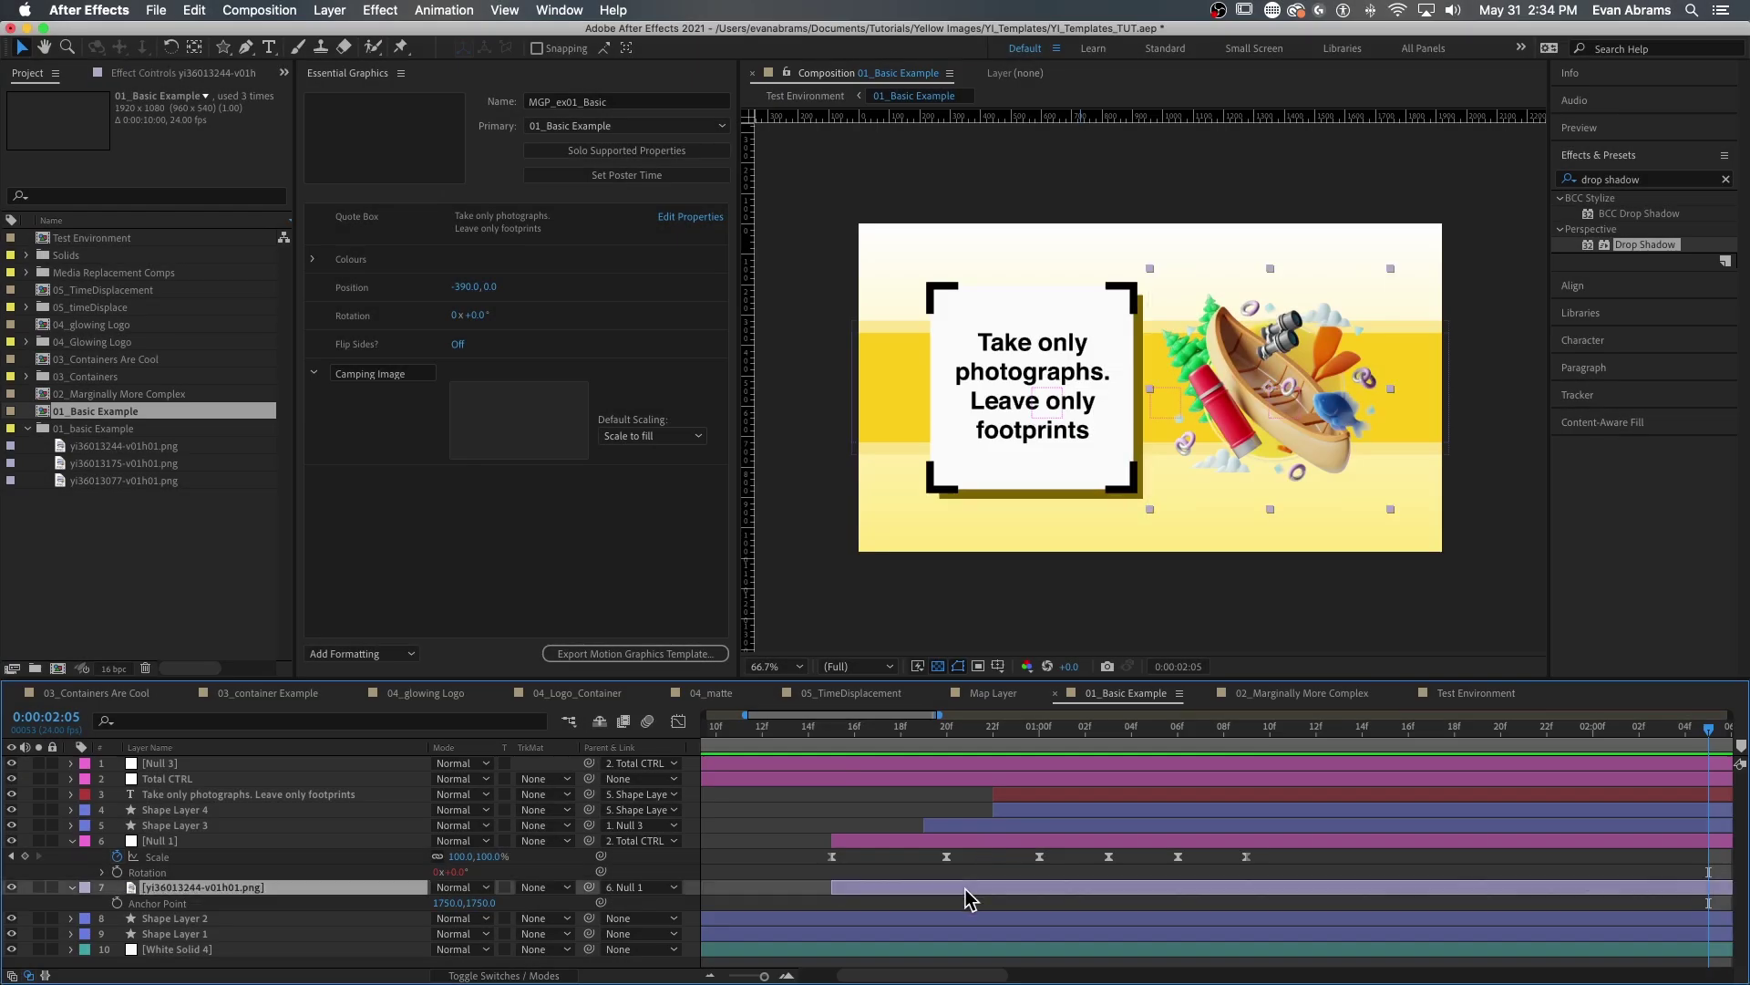
pyautogui.click(830, 747)
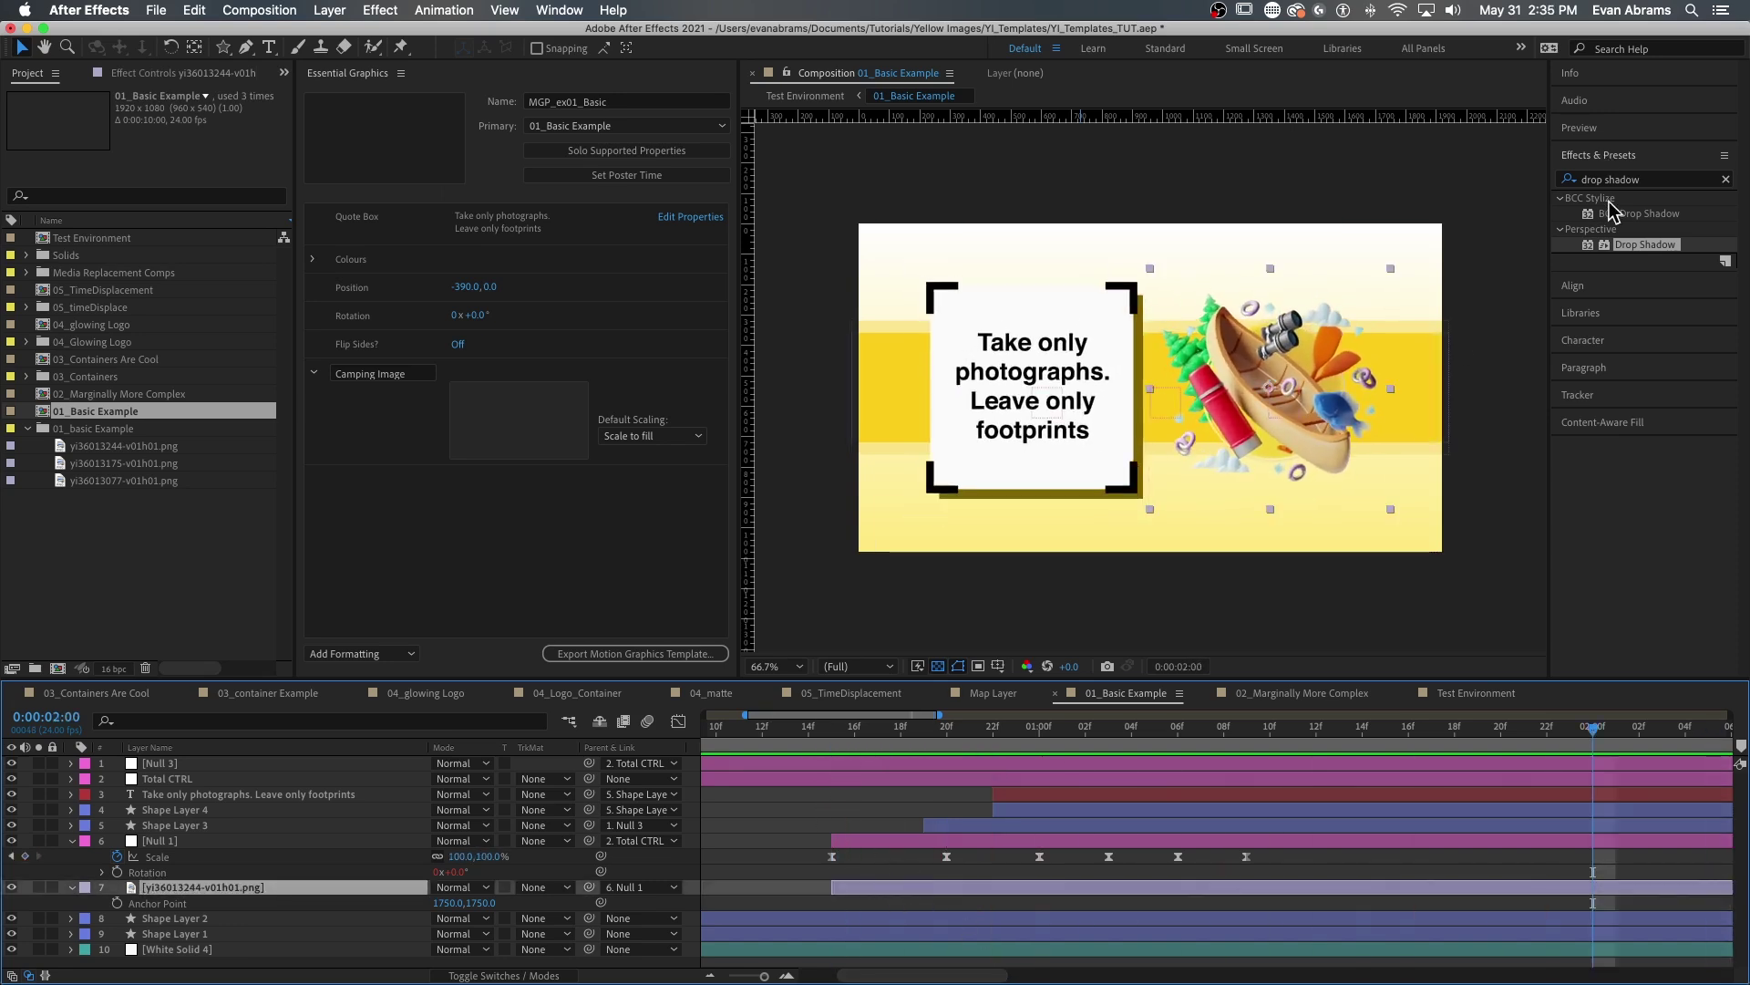
pyautogui.moveTo(1645, 244); pyautogui.dragTo(1076, 898)
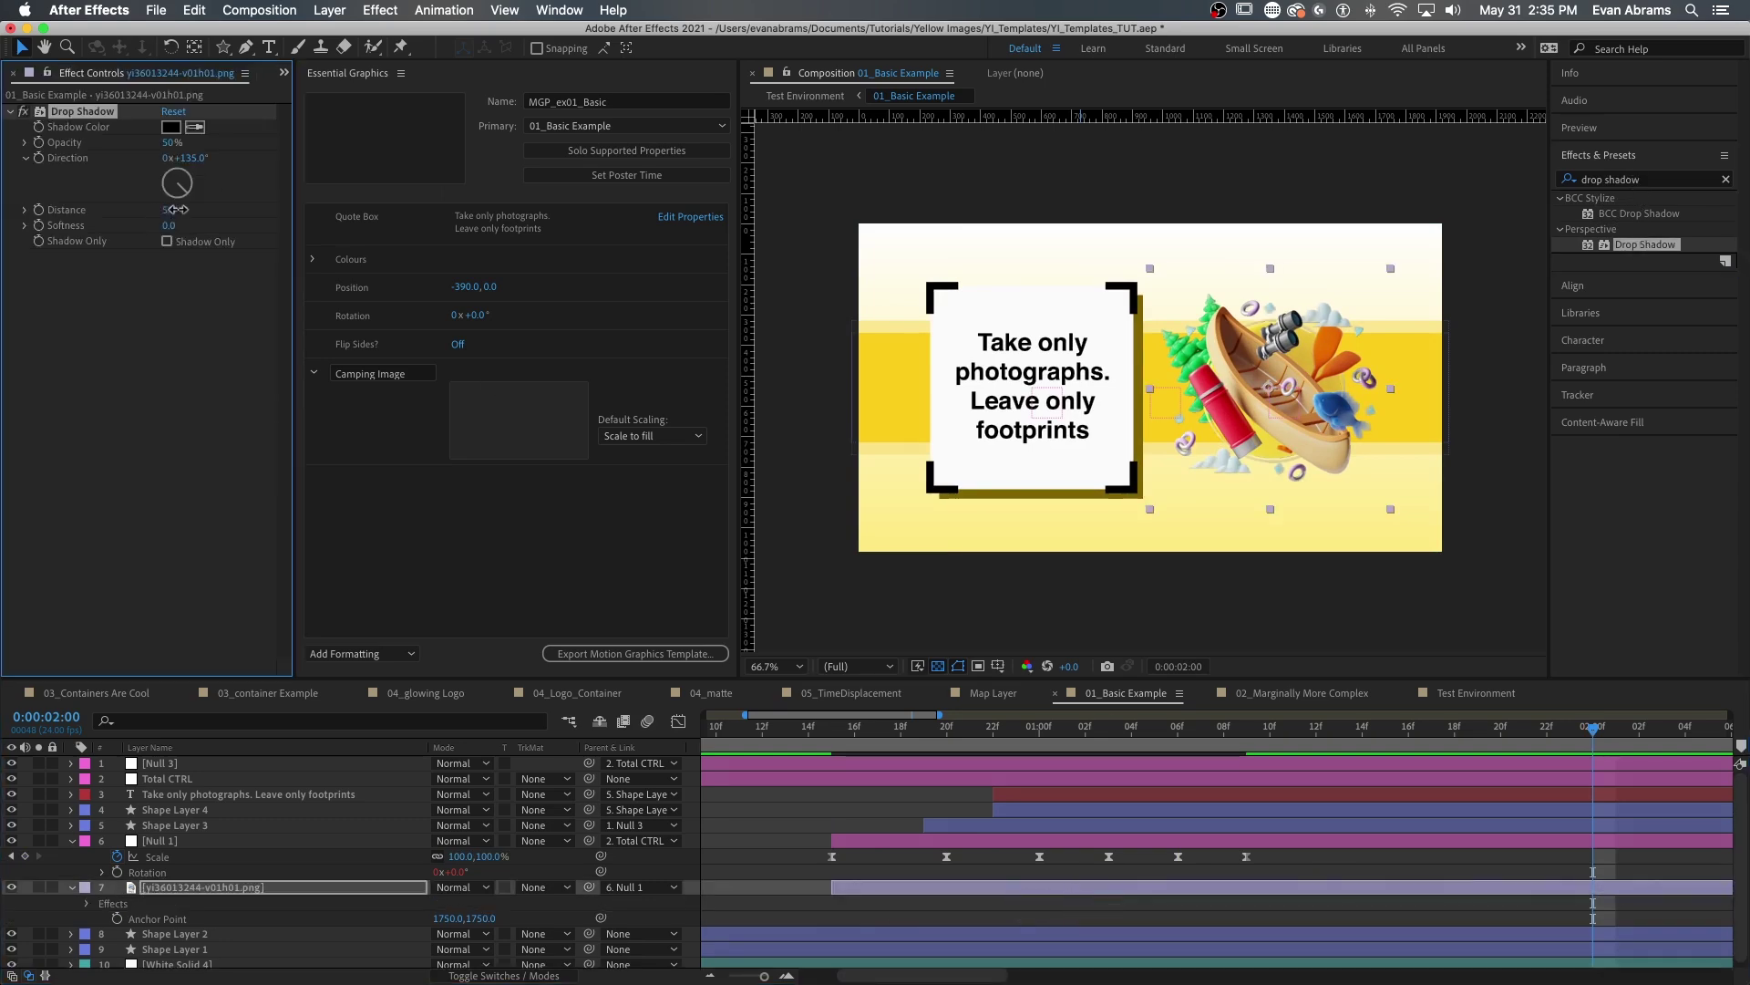
pyautogui.moveTo(176, 210); pyautogui.dragTo(278, 214)
pyautogui.moveTo(170, 228); pyautogui.dragTo(266, 219)
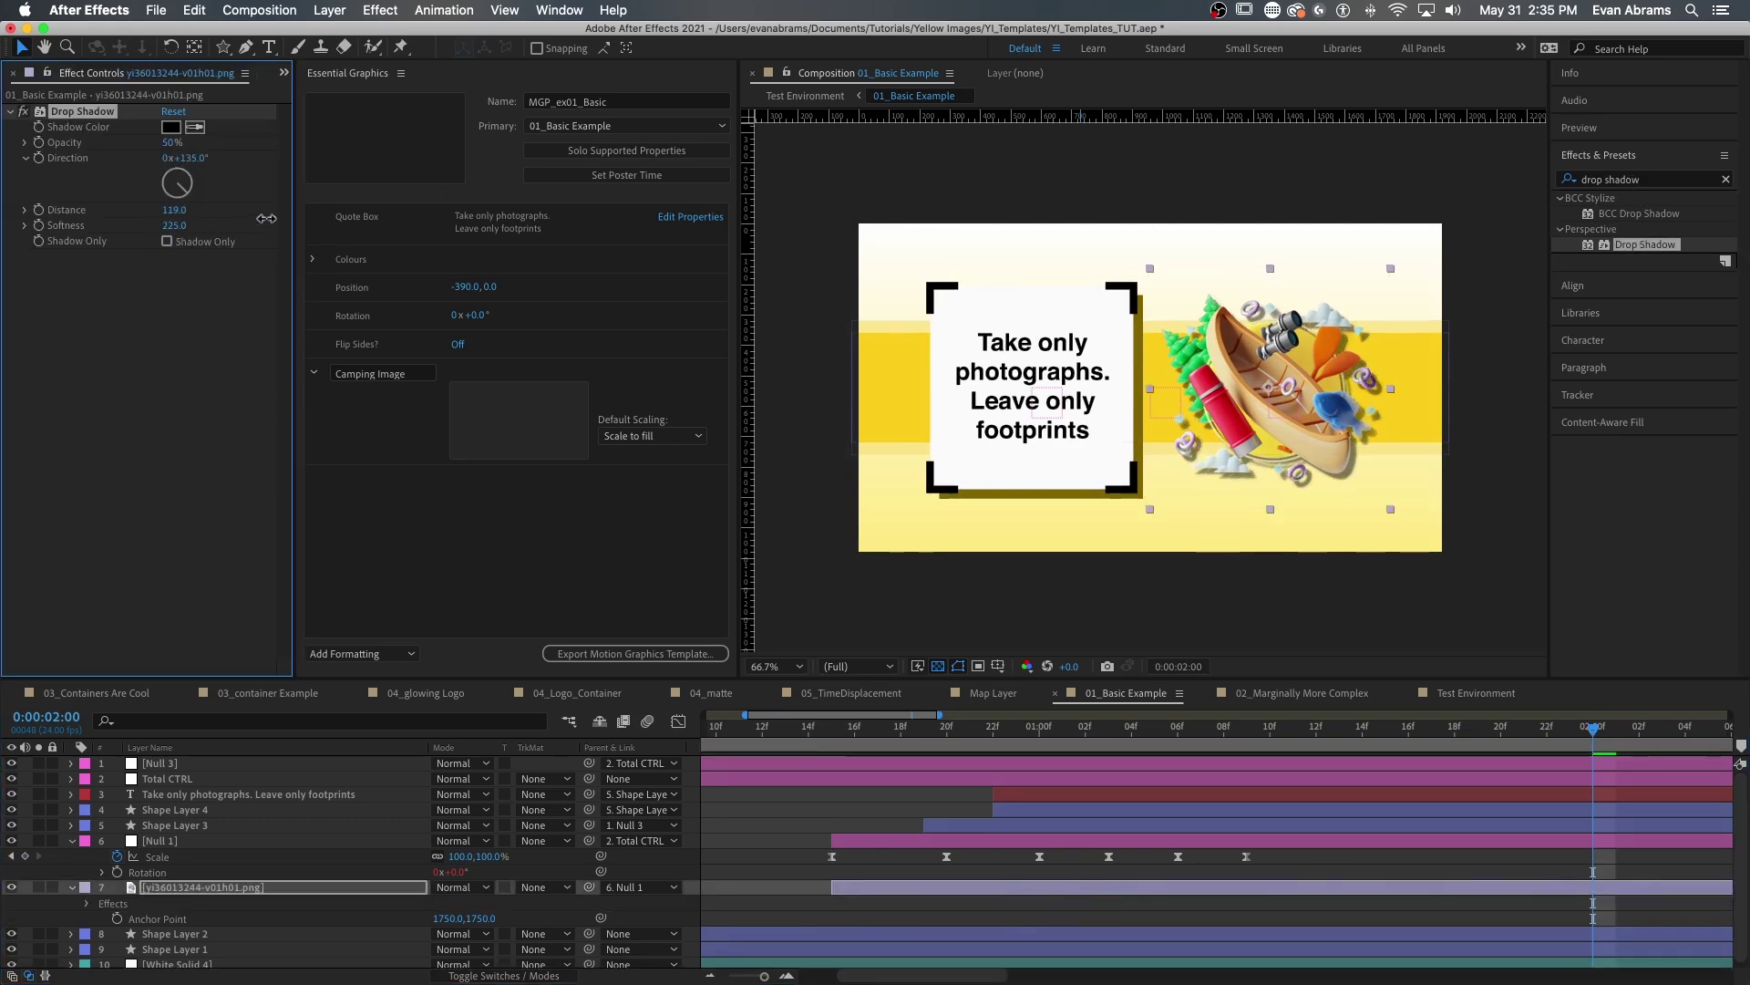
# - Apply the Tint effect to the camping image
pyautogui.scroll(1, 1408, 363)
pyautogui.click(1726, 178)
pyautogui.write('tint')
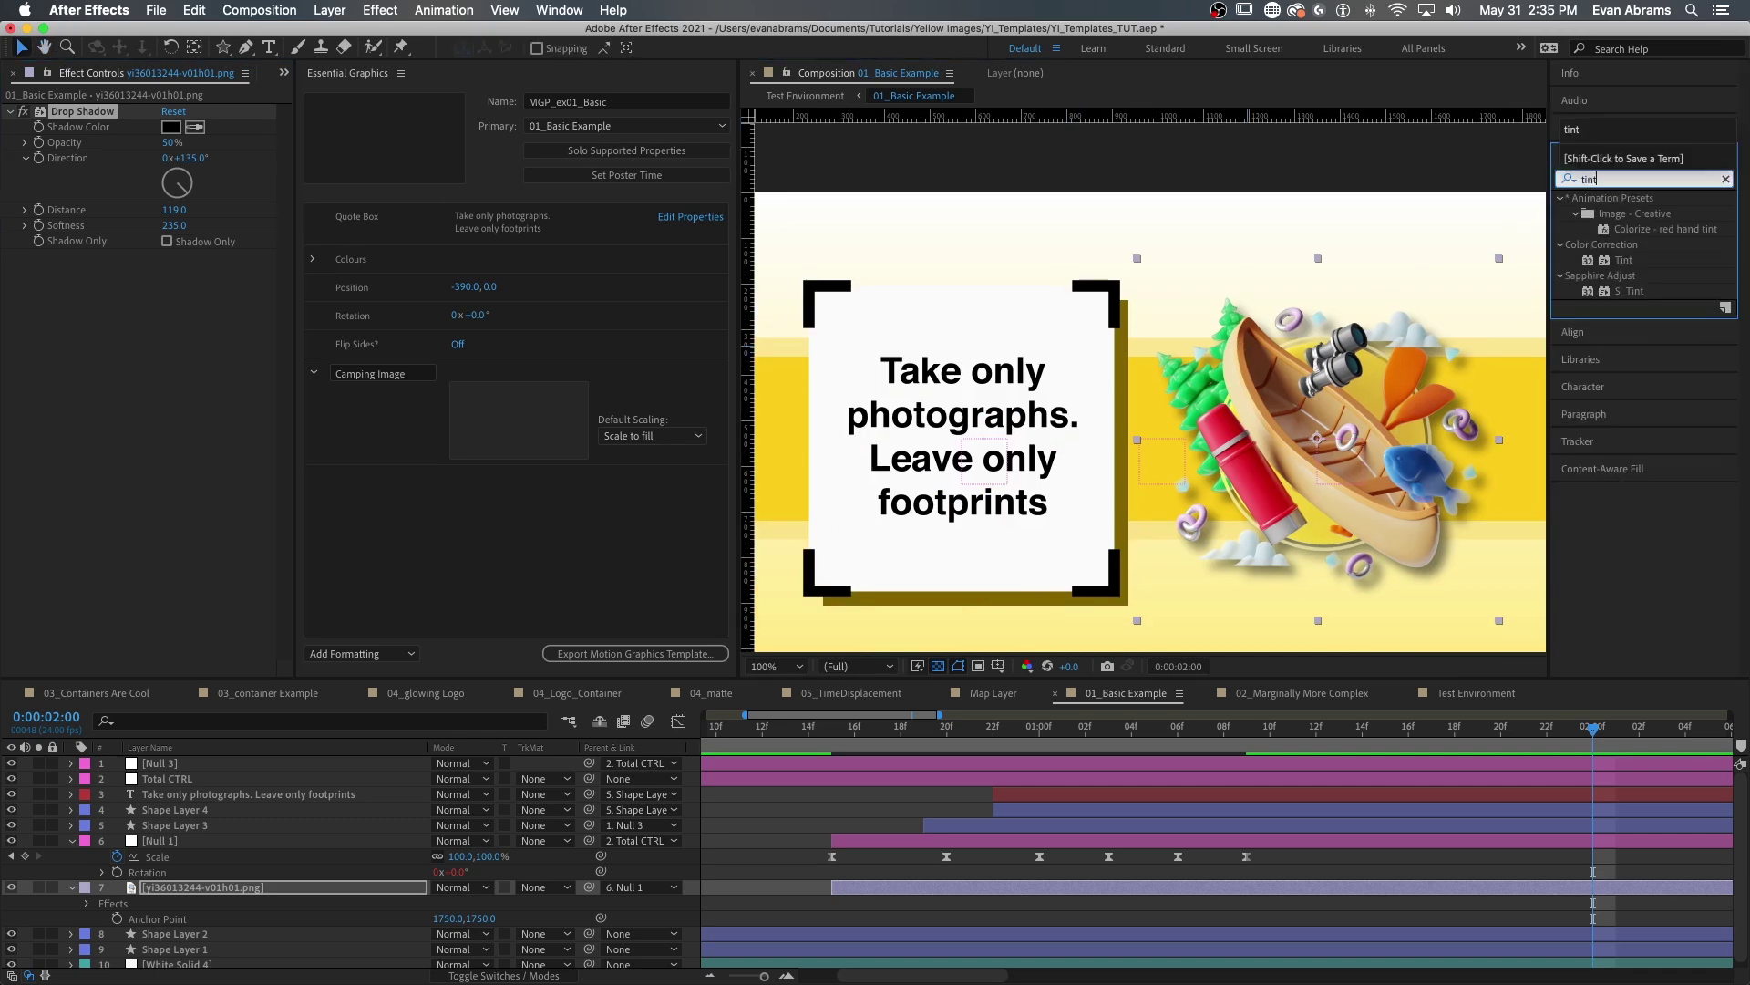
pyautogui.moveTo(1624, 260); pyautogui.dragTo(82, 105)
# - Check the shadowed, tinted tent image in the Test Environment composition
pyautogui.scroll(-2, 1270, 417)
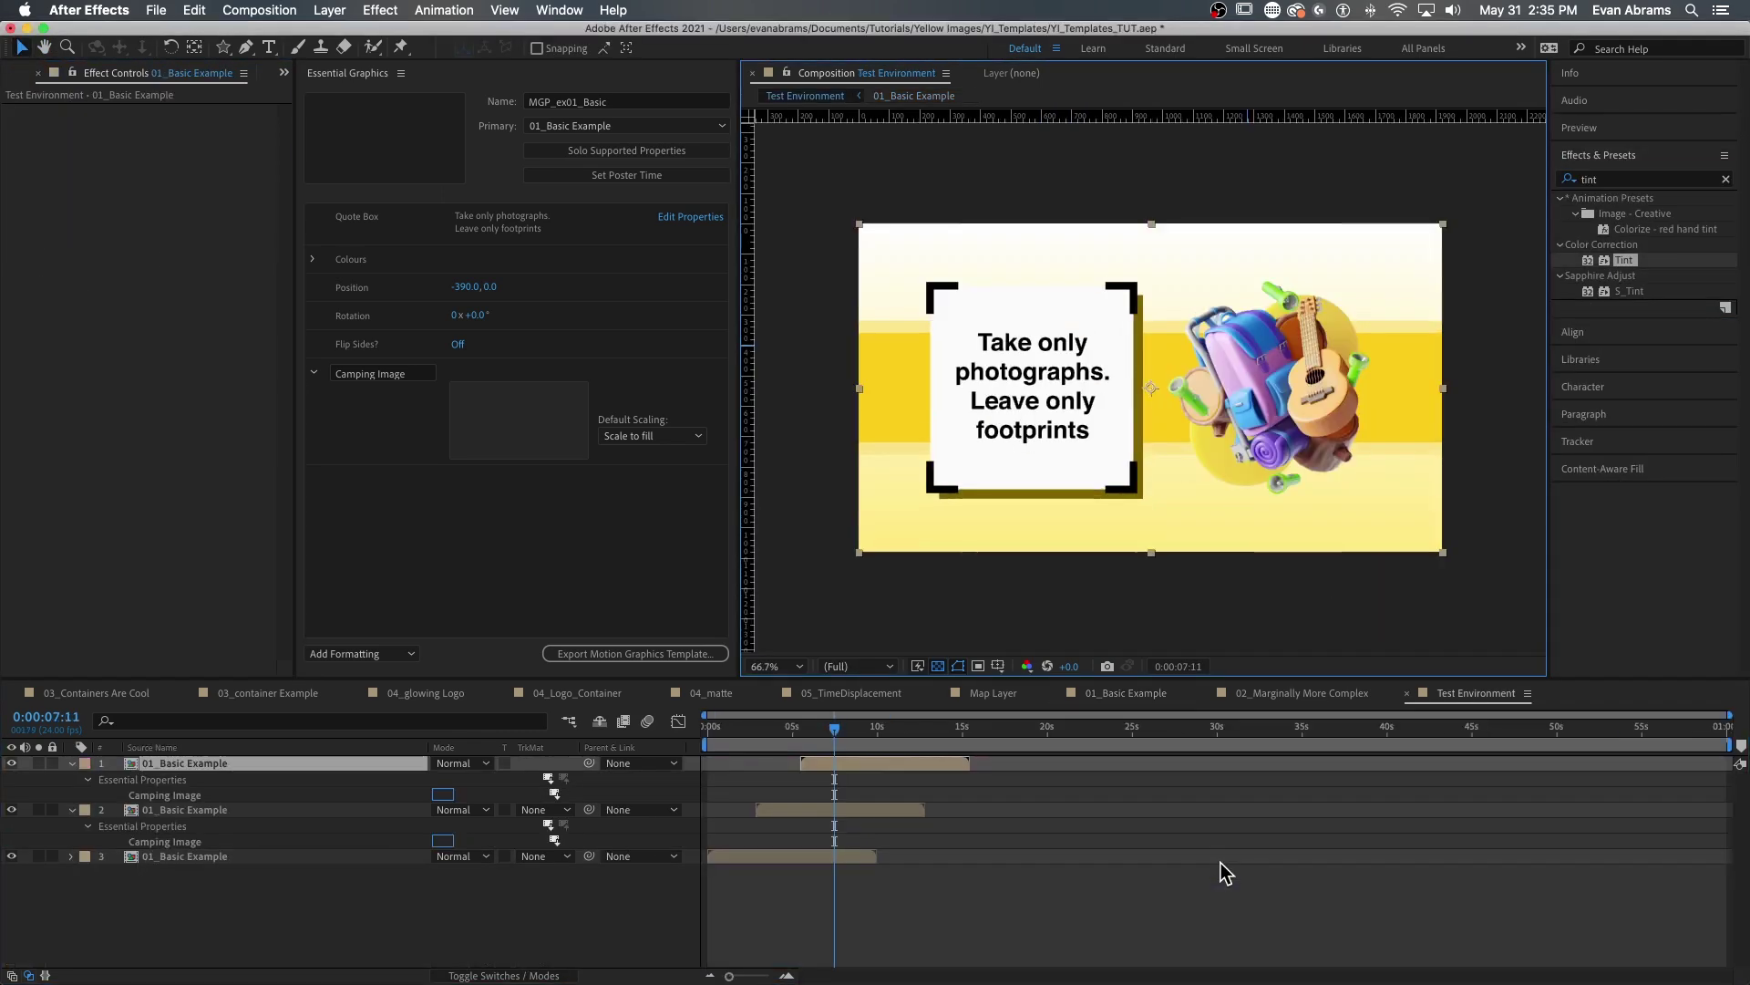
pyautogui.click(851, 930)
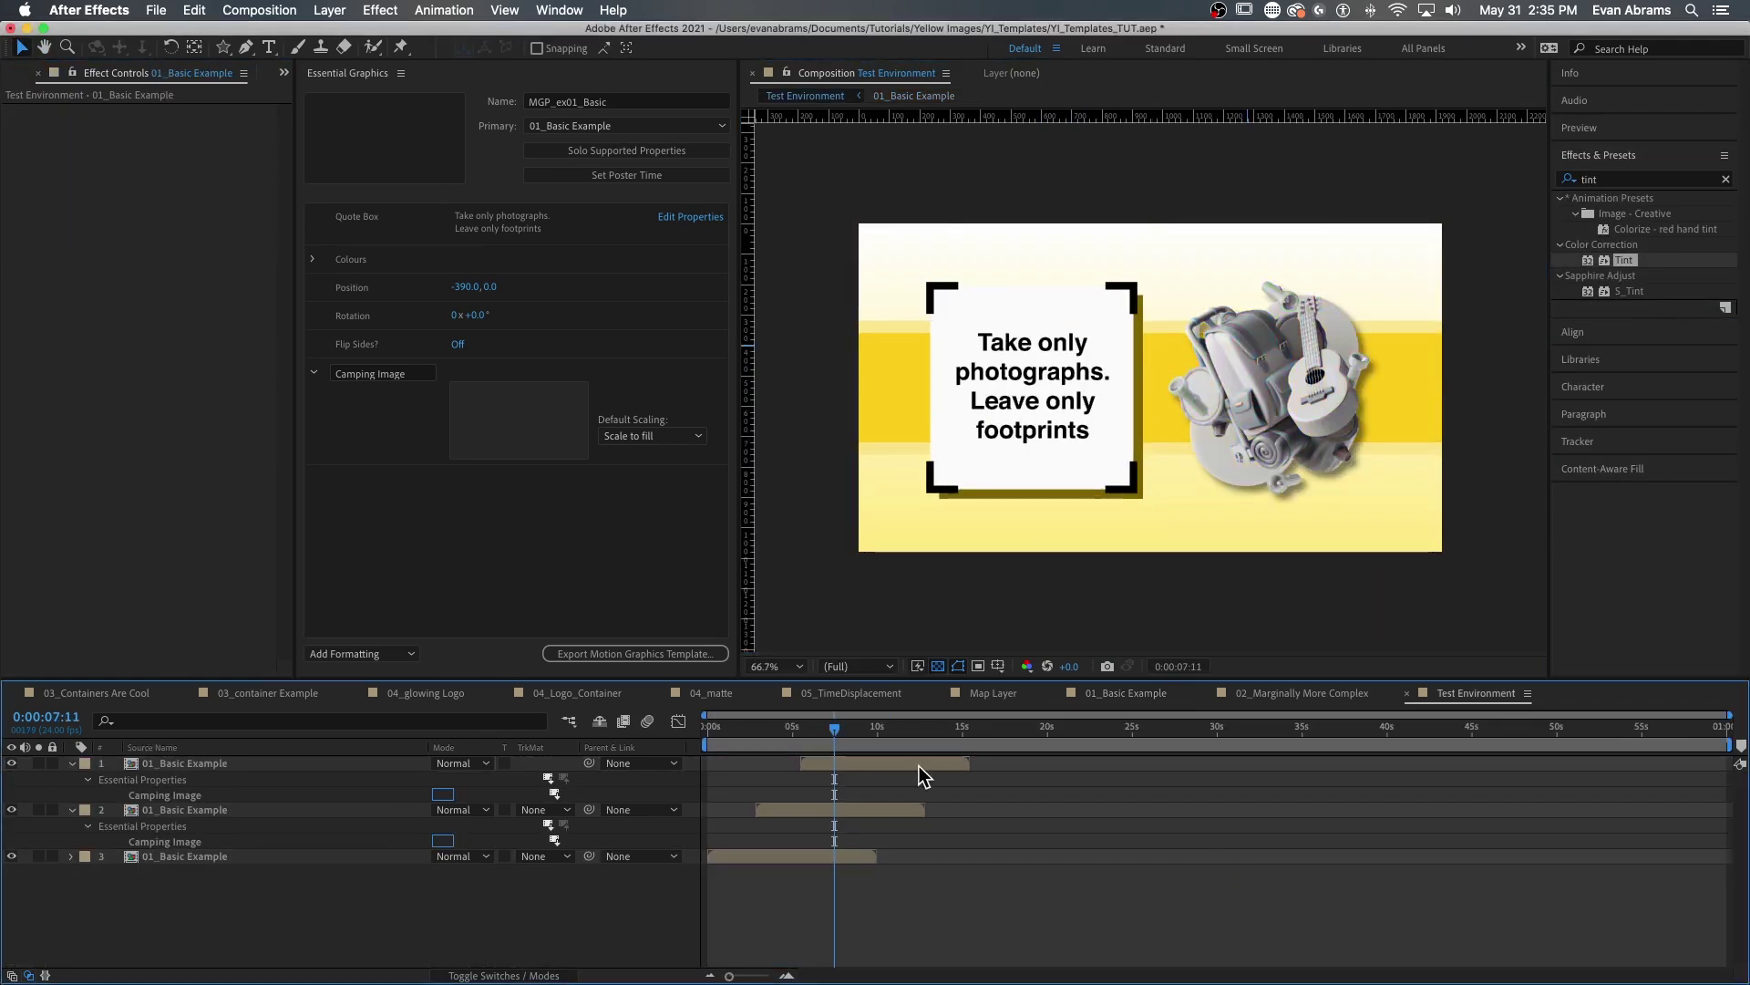
pyautogui.moveTo(819, 720); pyautogui.dragTo(785, 732)
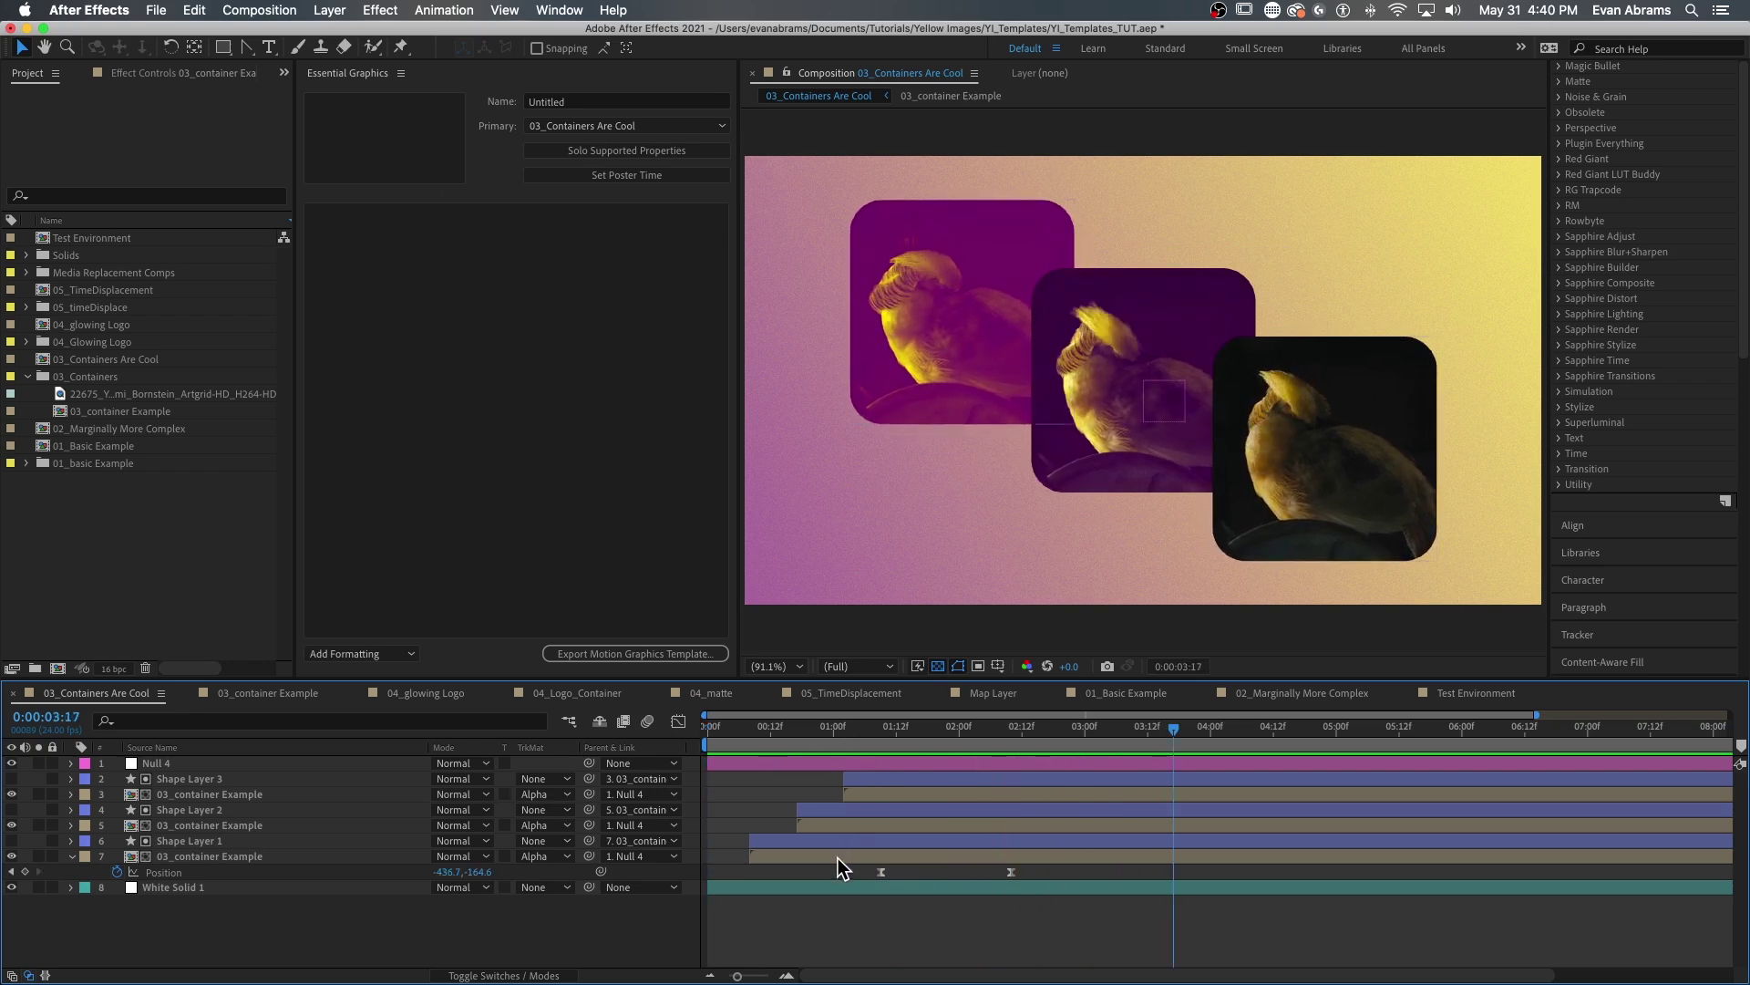
# - Open the 03_container Example precomp and select the bird footage layer
pyautogui.click(917, 795)
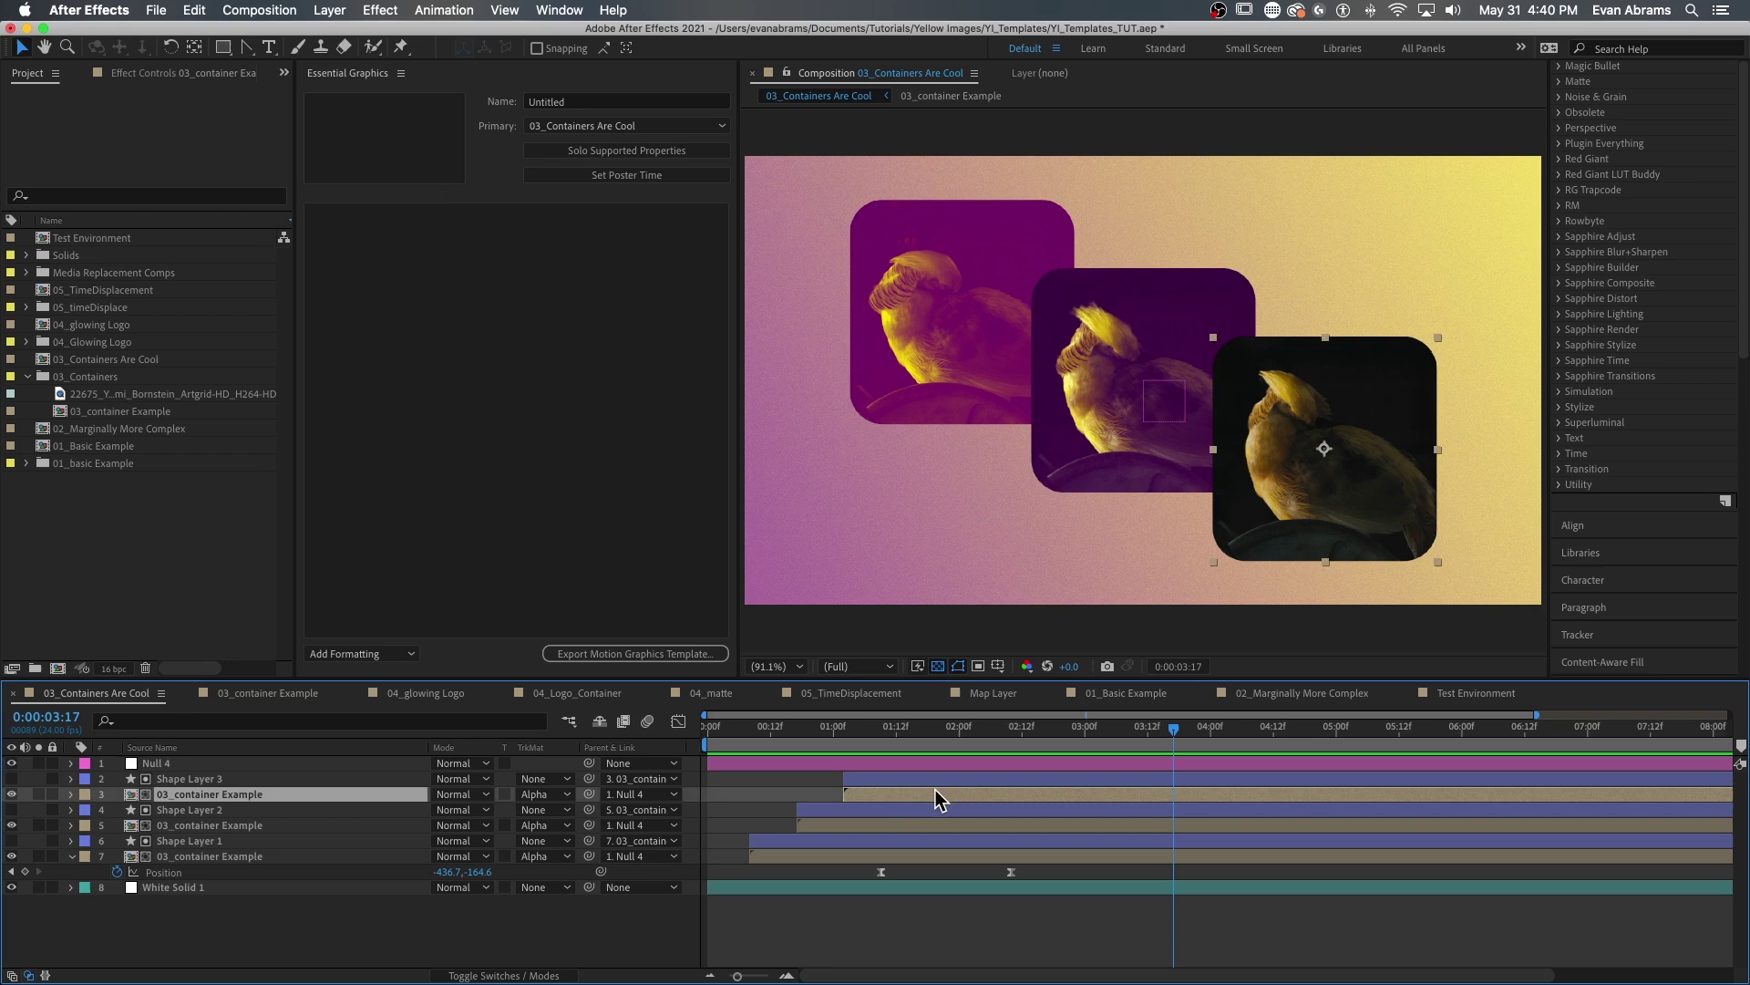
pyautogui.doubleClick(917, 792)
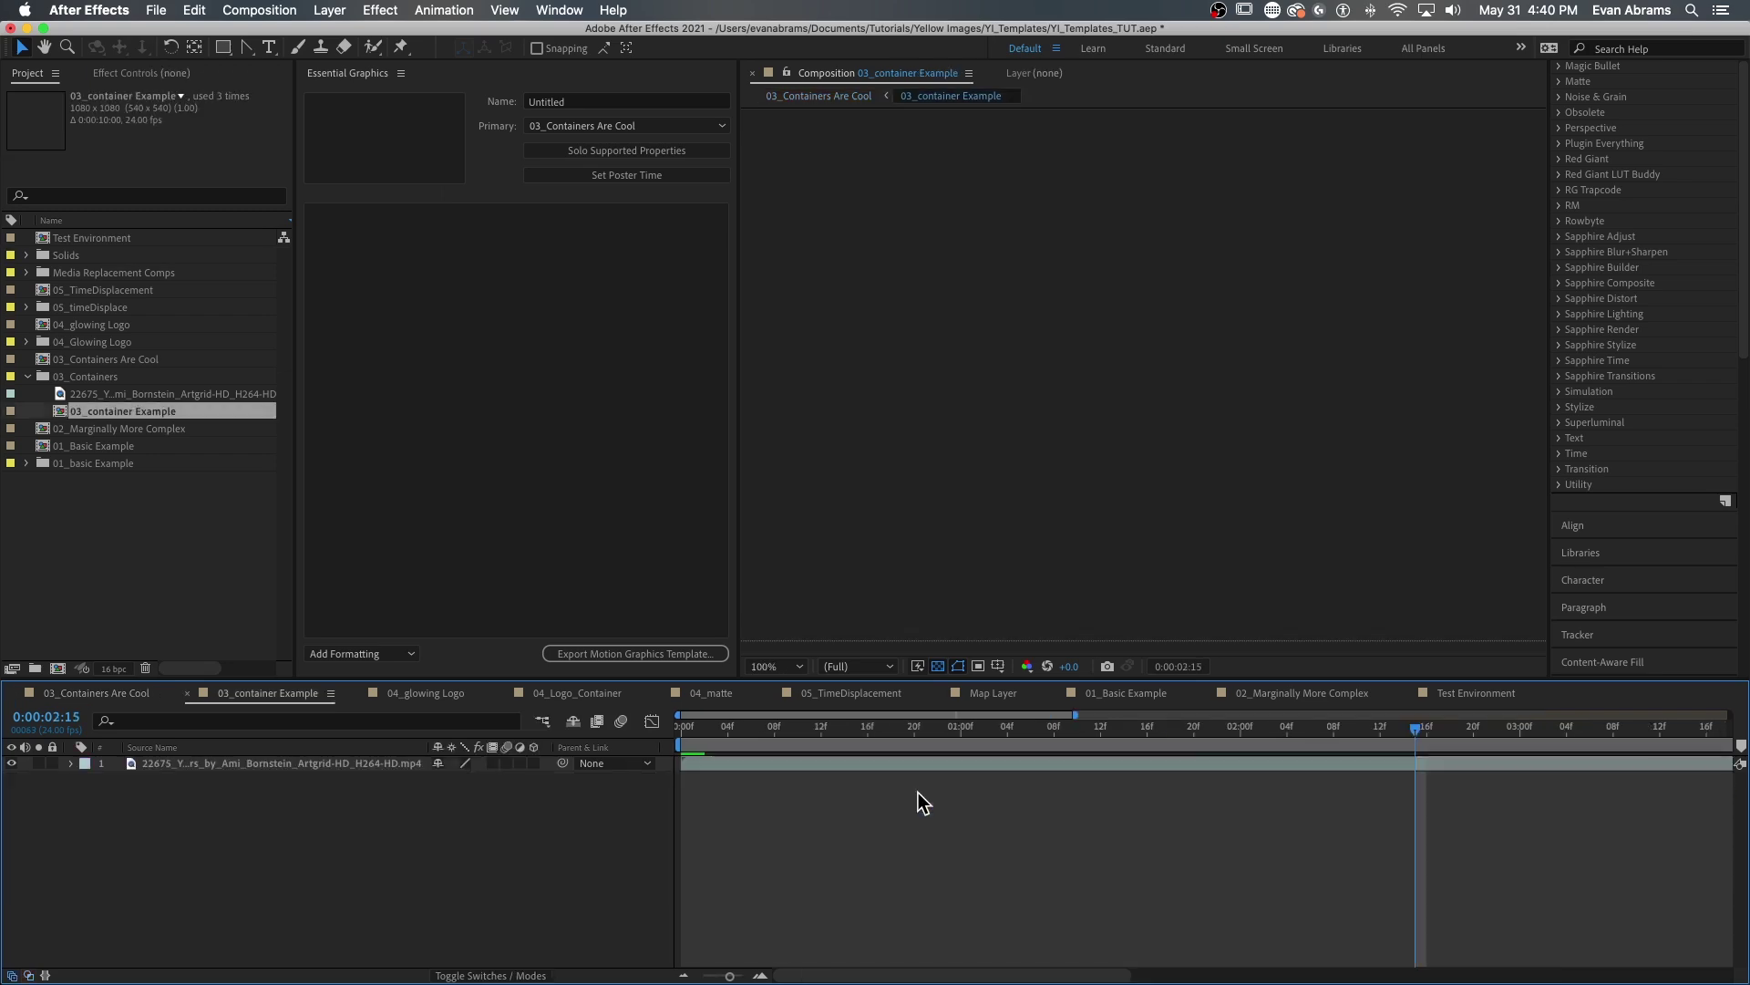
pyautogui.moveTo(998, 734); pyautogui.dragTo(941, 753)
pyautogui.click(943, 759)
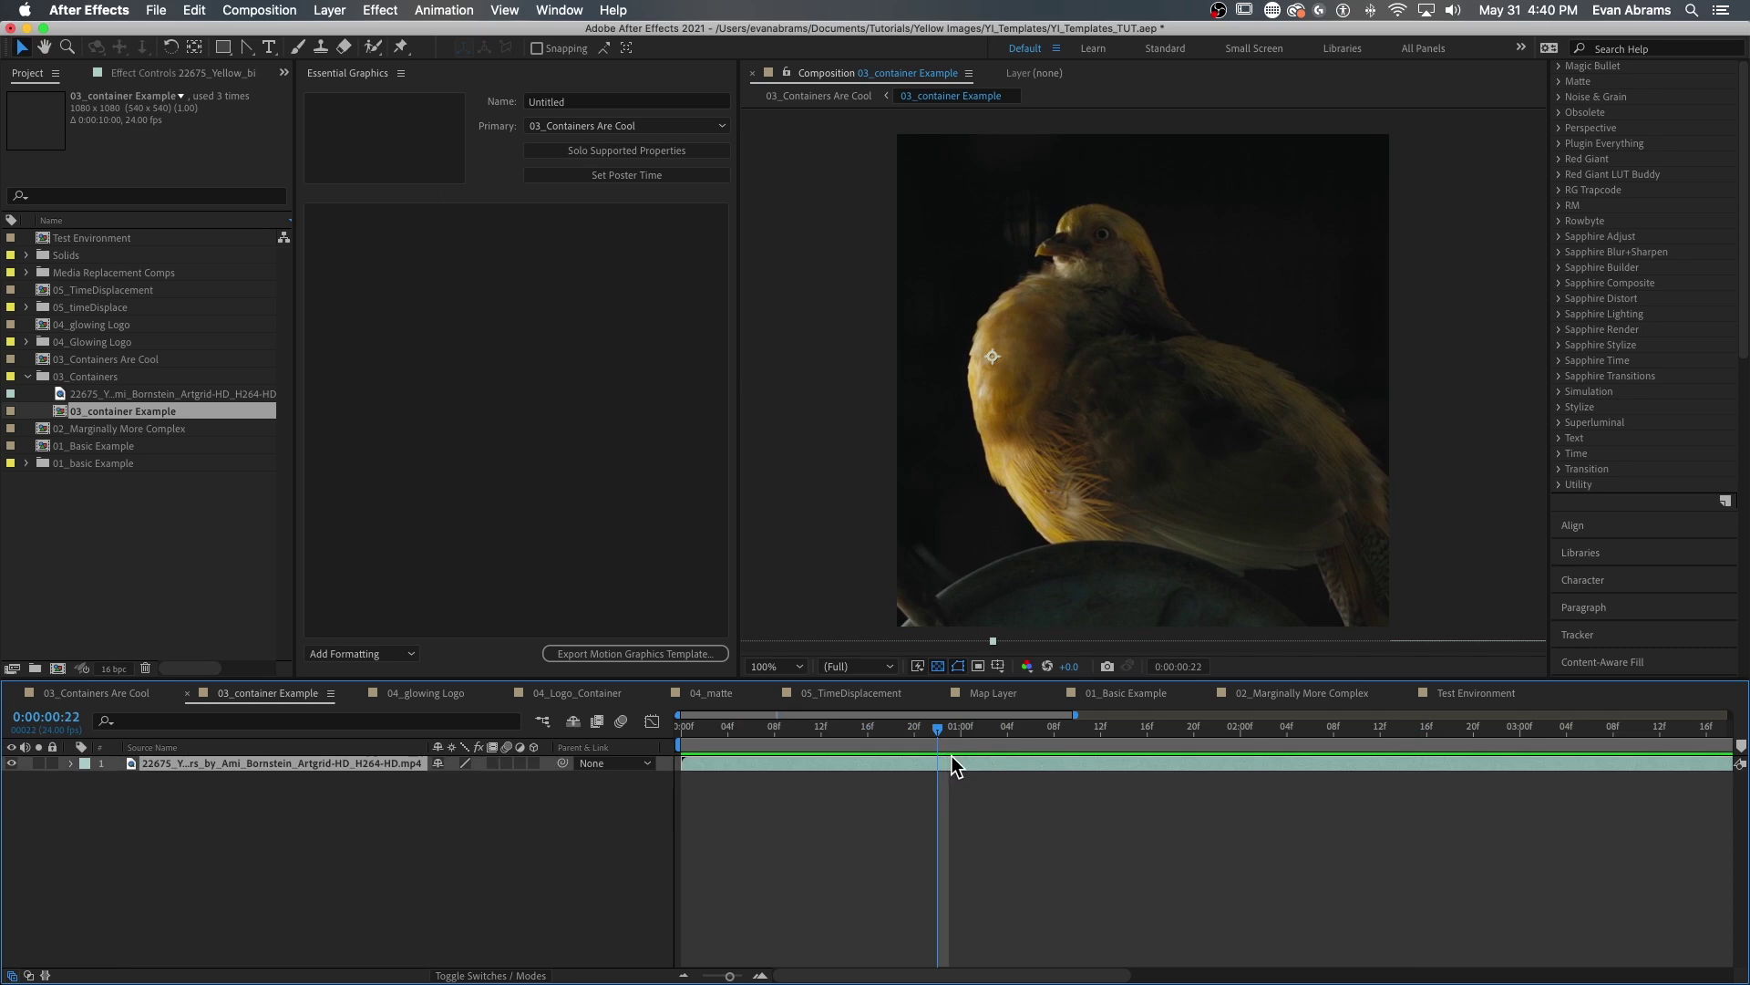
# - Add the bird footage to Essential Graphics as 'Footage in the container', with 03_Containers Are Cool as primary
pyautogui.click(671, 128)
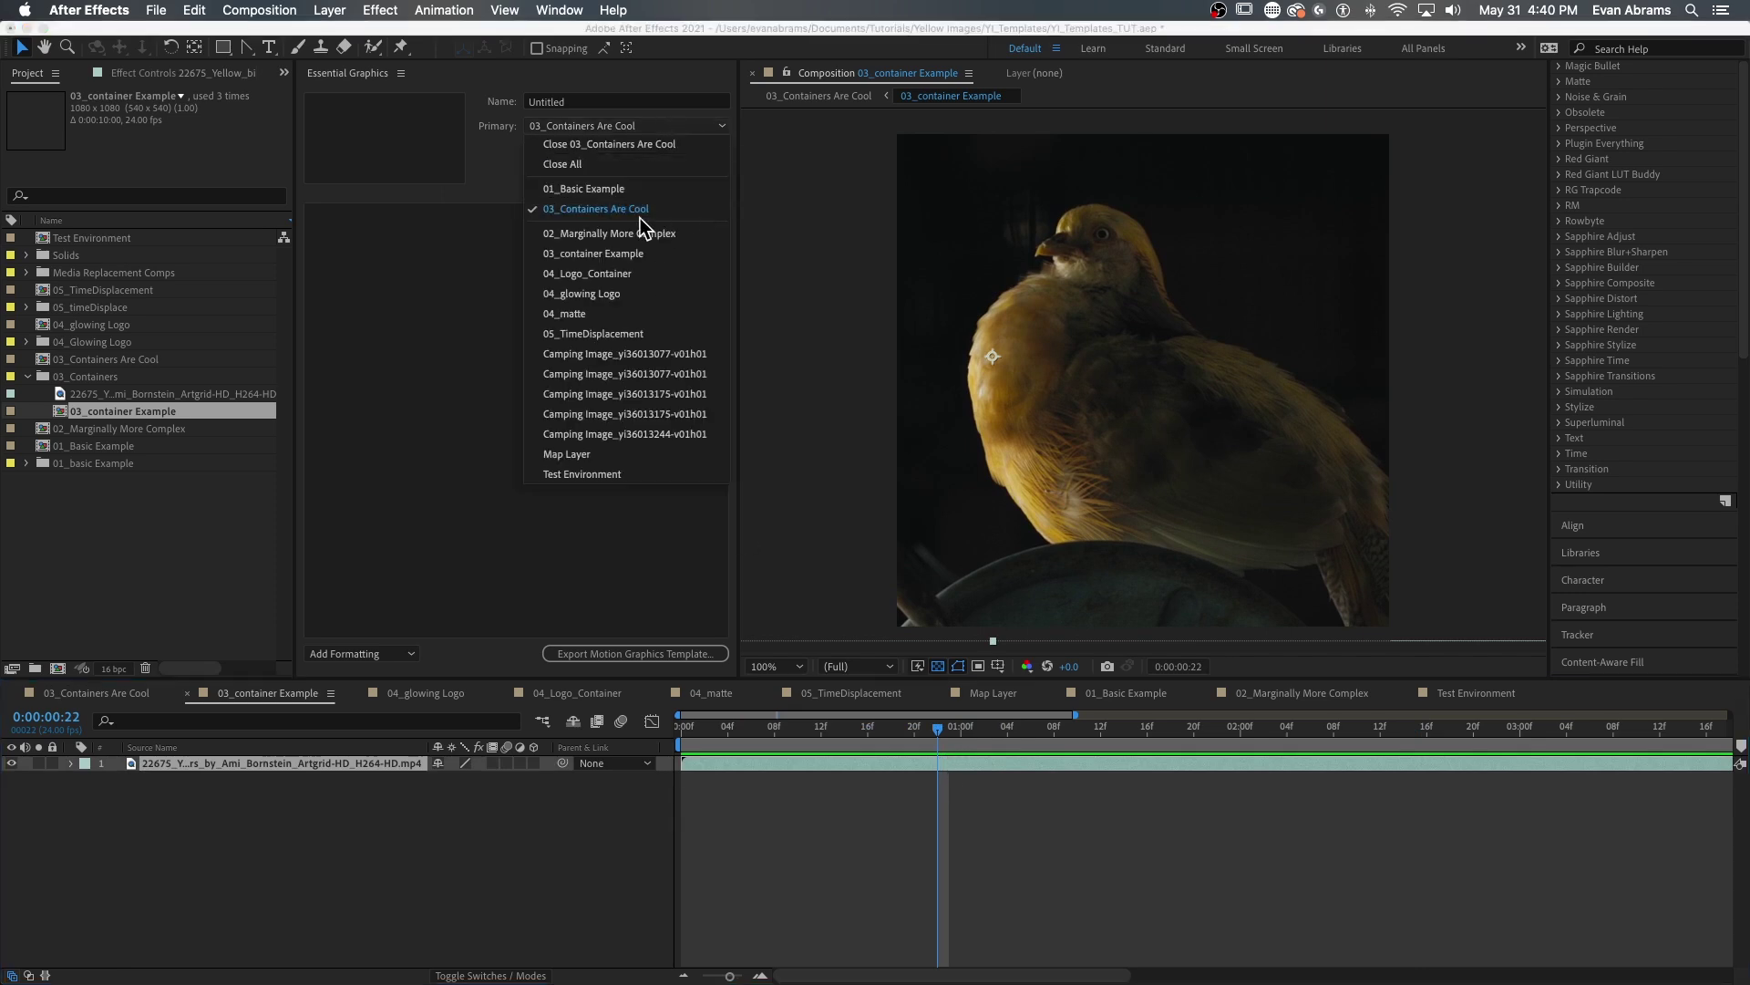
pyautogui.click(672, 208)
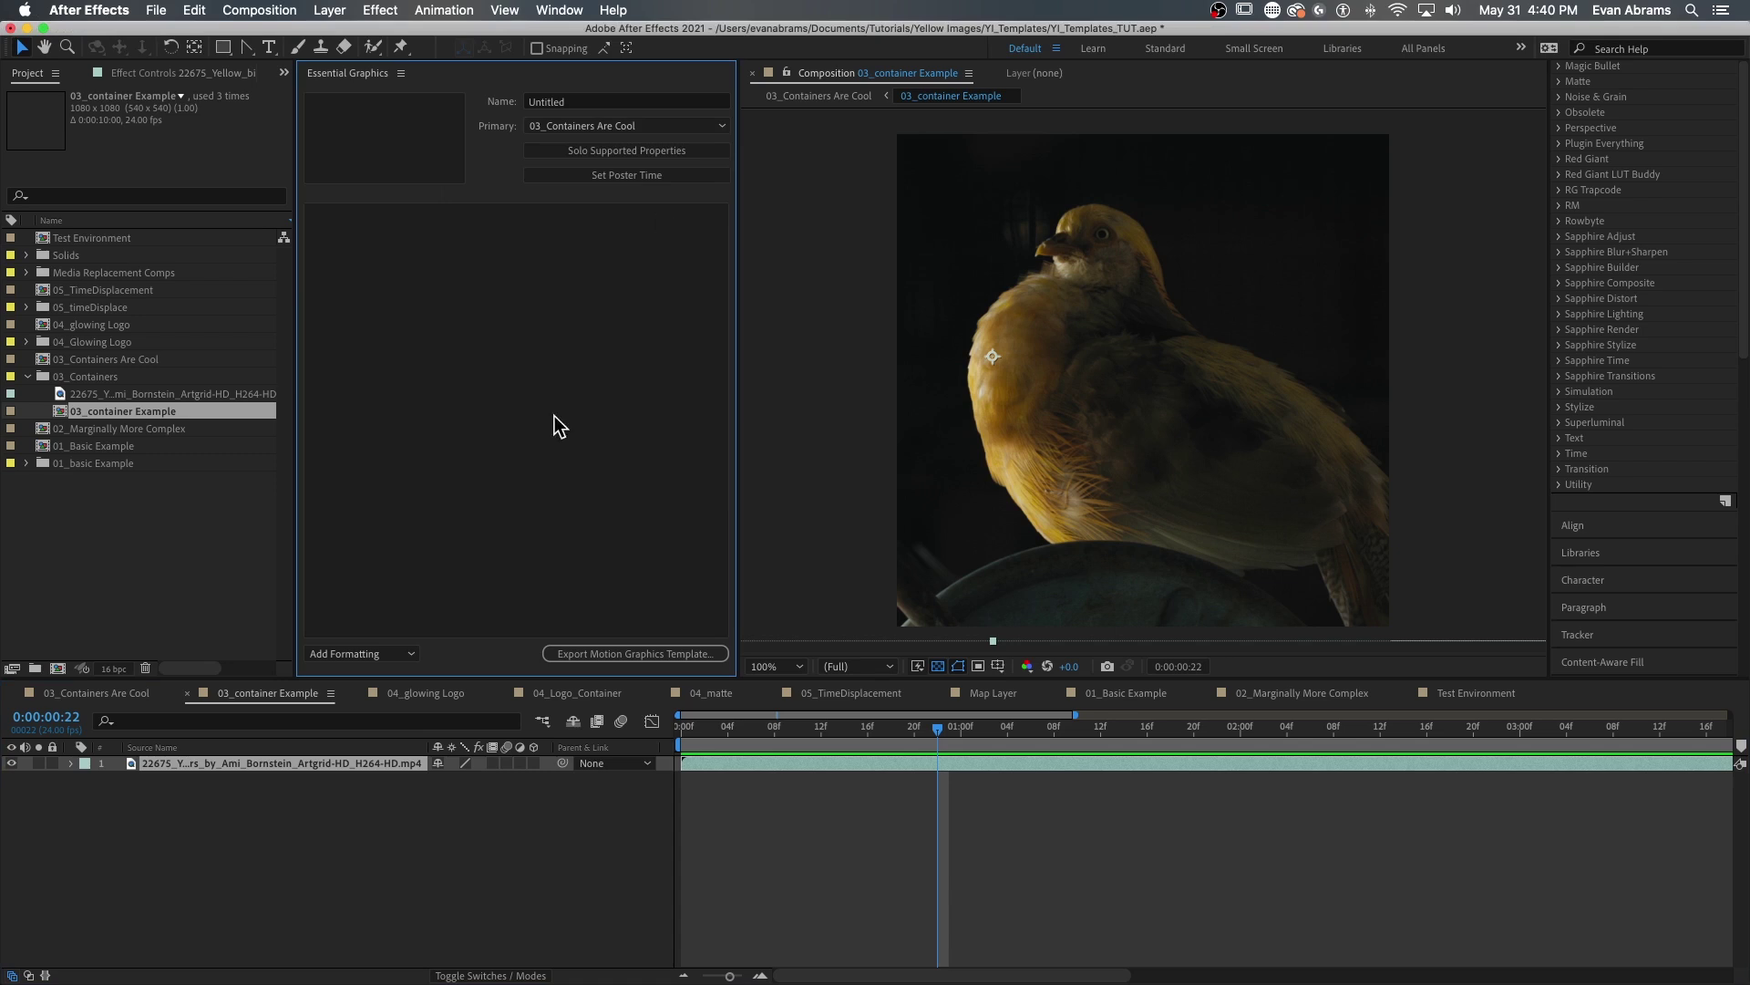
pyautogui.moveTo(467, 765); pyautogui.dragTo(485, 261)
pyautogui.click(365, 217)
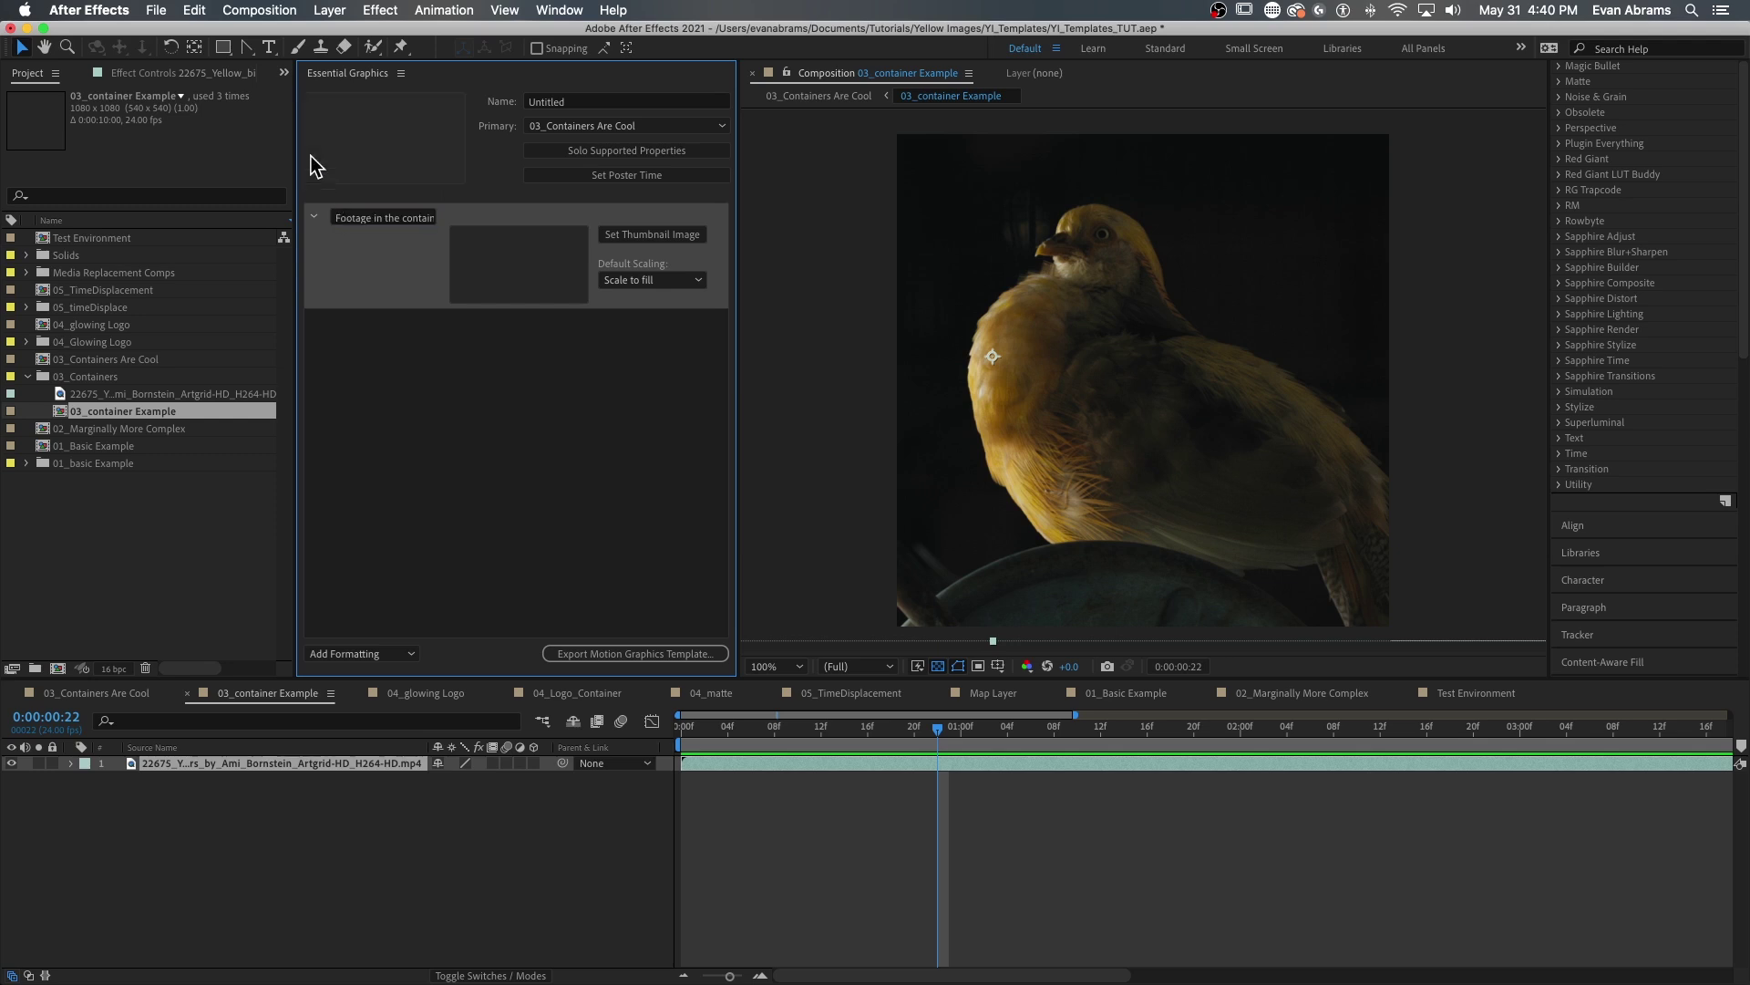
pyautogui.click(594, 503)
pyautogui.press('Tab')
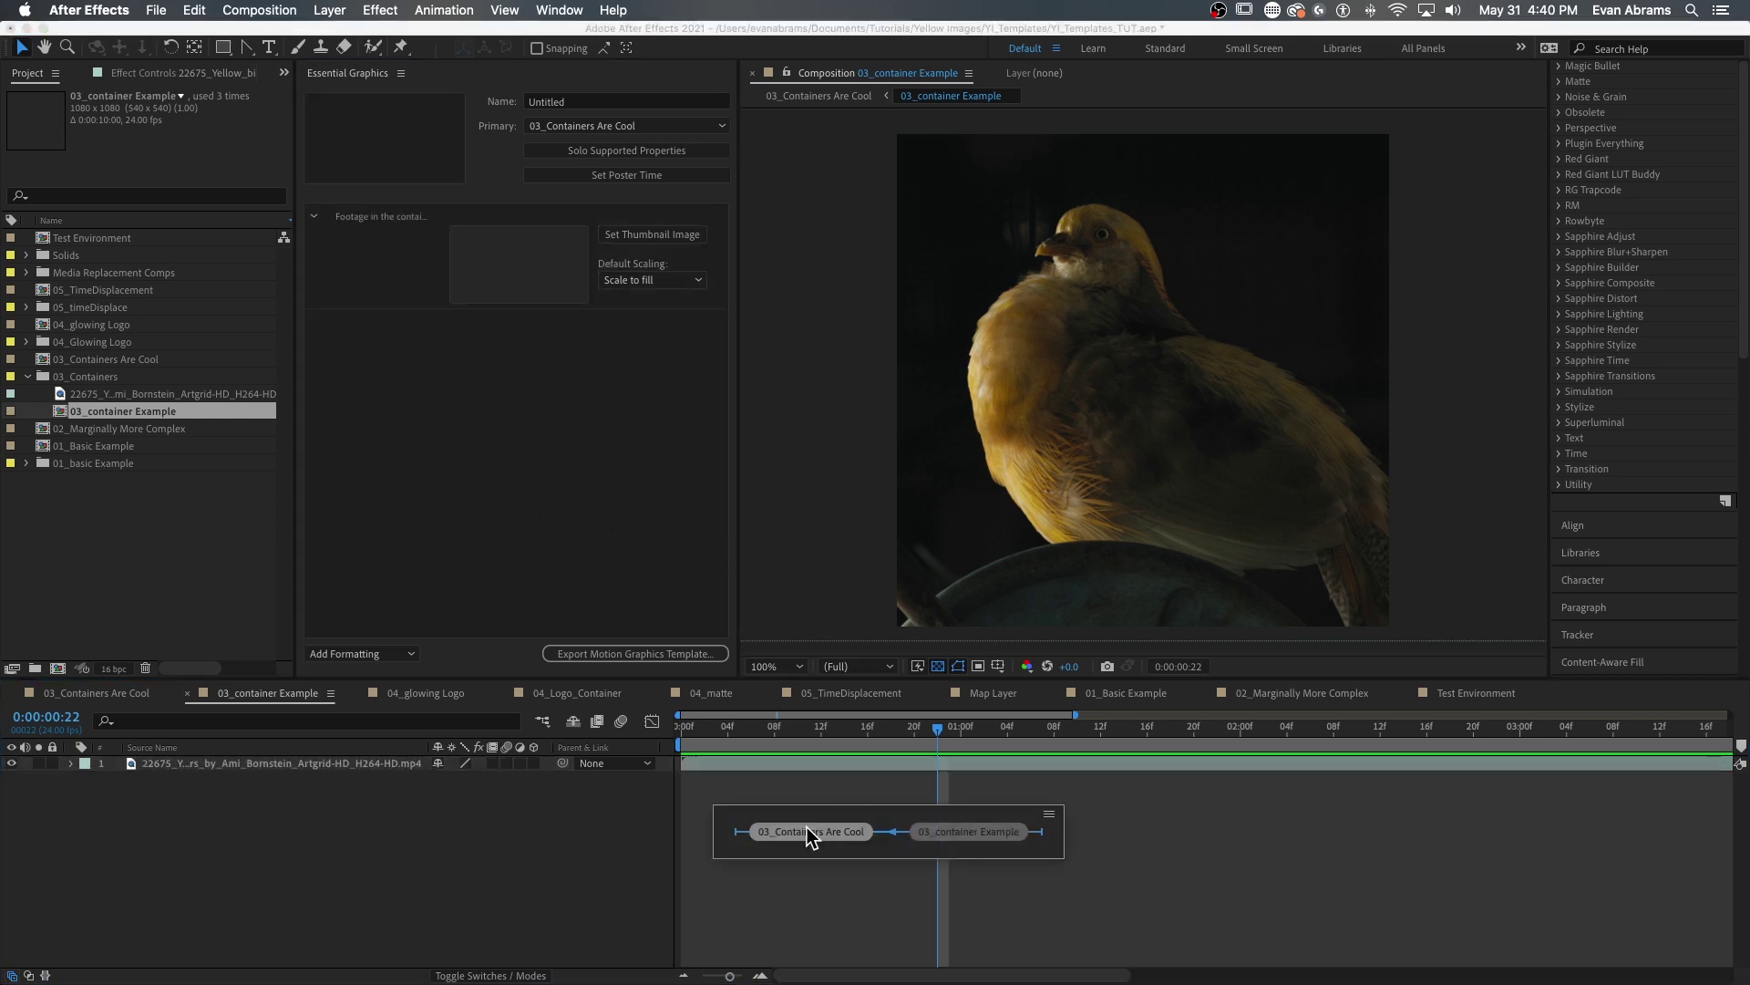
pyautogui.click(807, 831)
# - At 1 second, inspect the container shape and footage layers in 03_Containers Are Cool
pyautogui.moveTo(843, 728); pyautogui.dragTo(1015, 727)
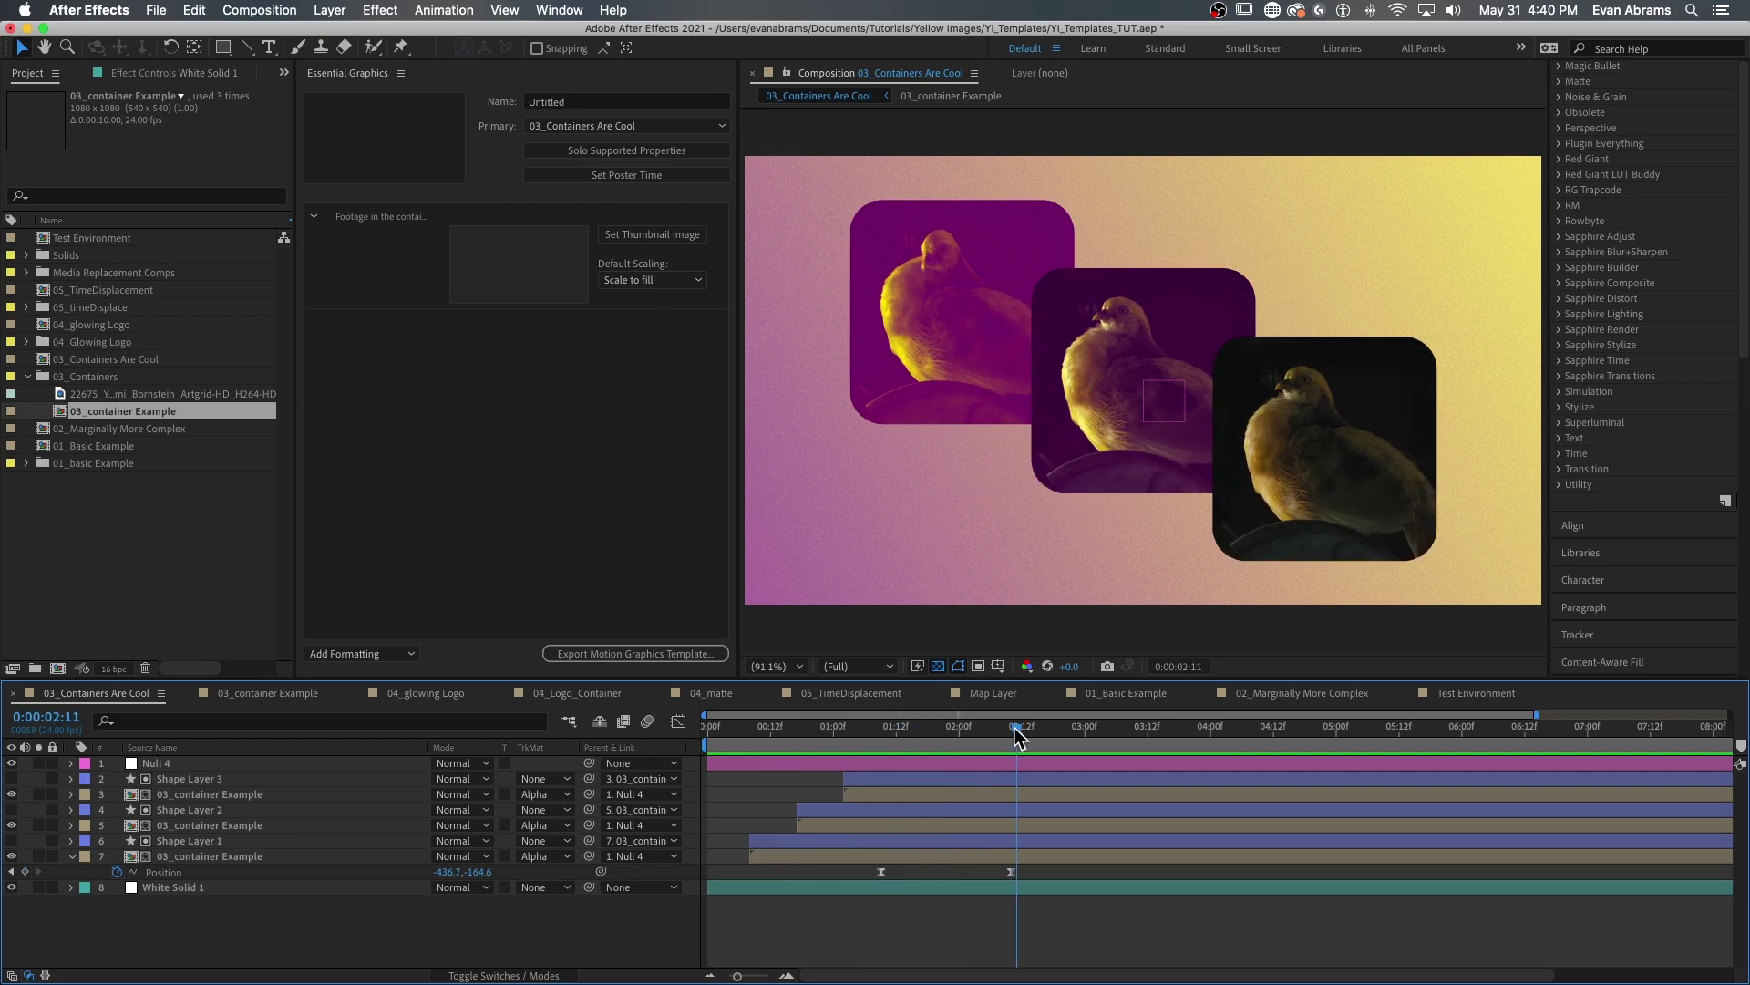
pyautogui.click(998, 779)
pyautogui.keyDown('super'); pyautogui.click(964, 809); pyautogui.keyUp('super')
pyautogui.keyDown('super'); pyautogui.click(961, 840); pyautogui.keyUp('super')
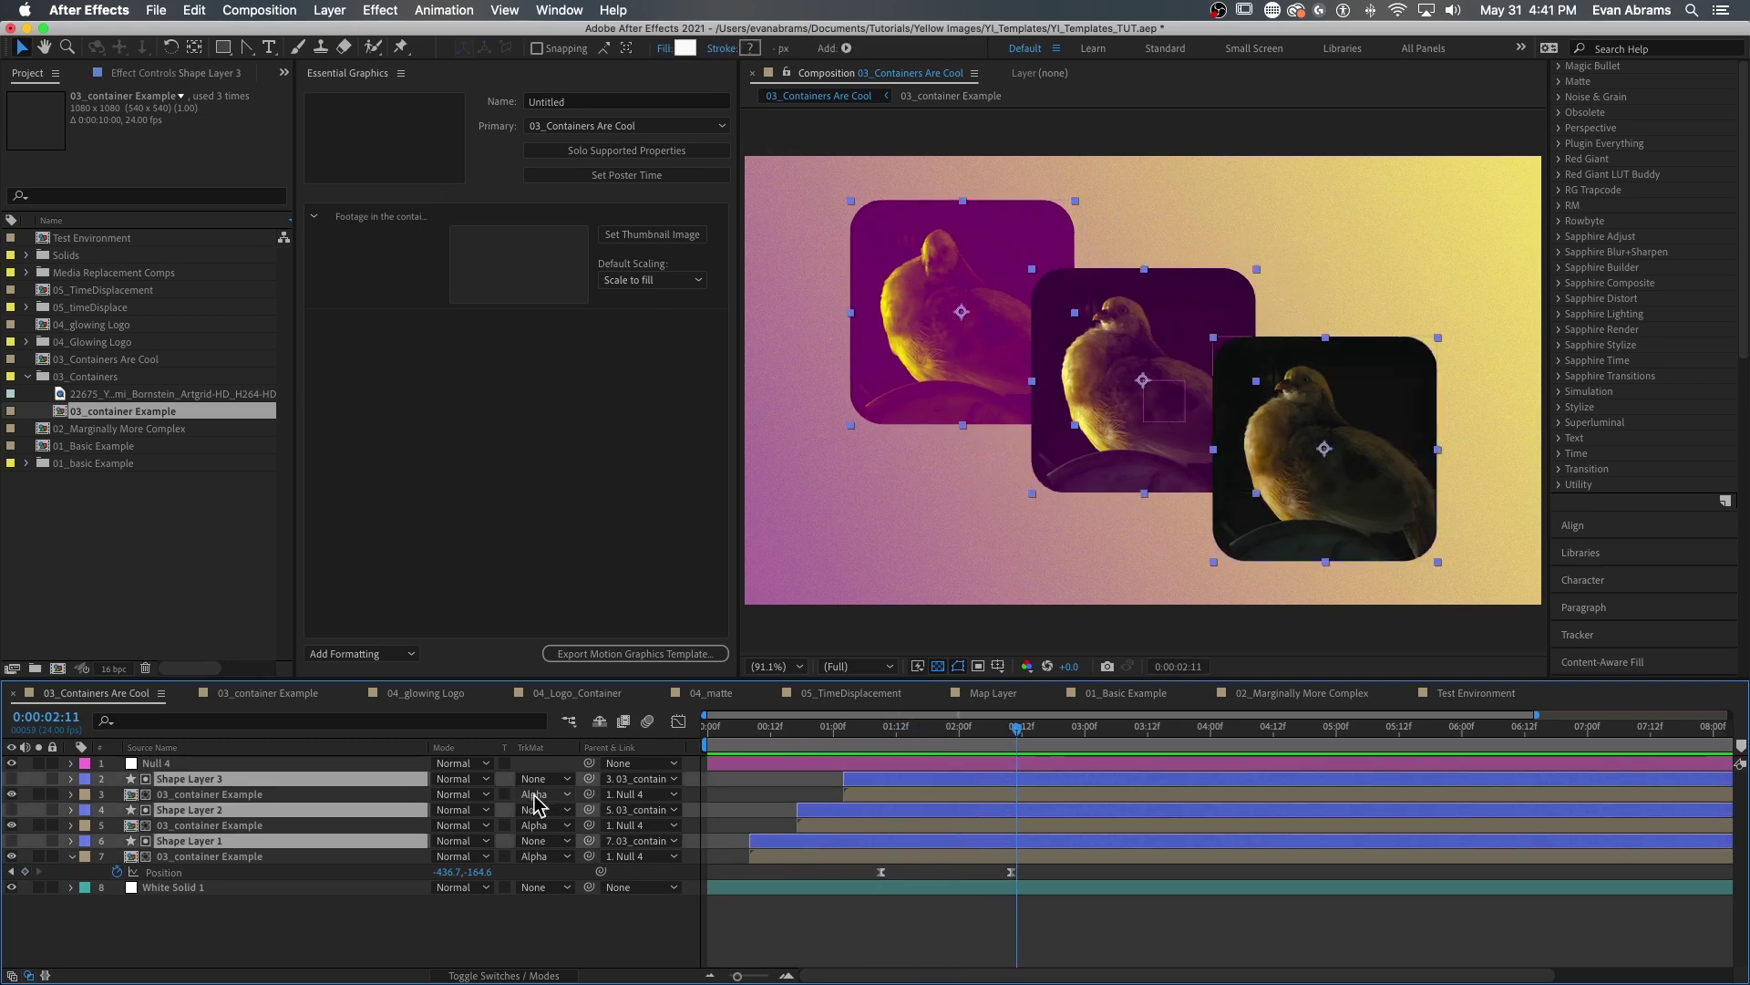
pyautogui.click(894, 861)
pyautogui.click(883, 828)
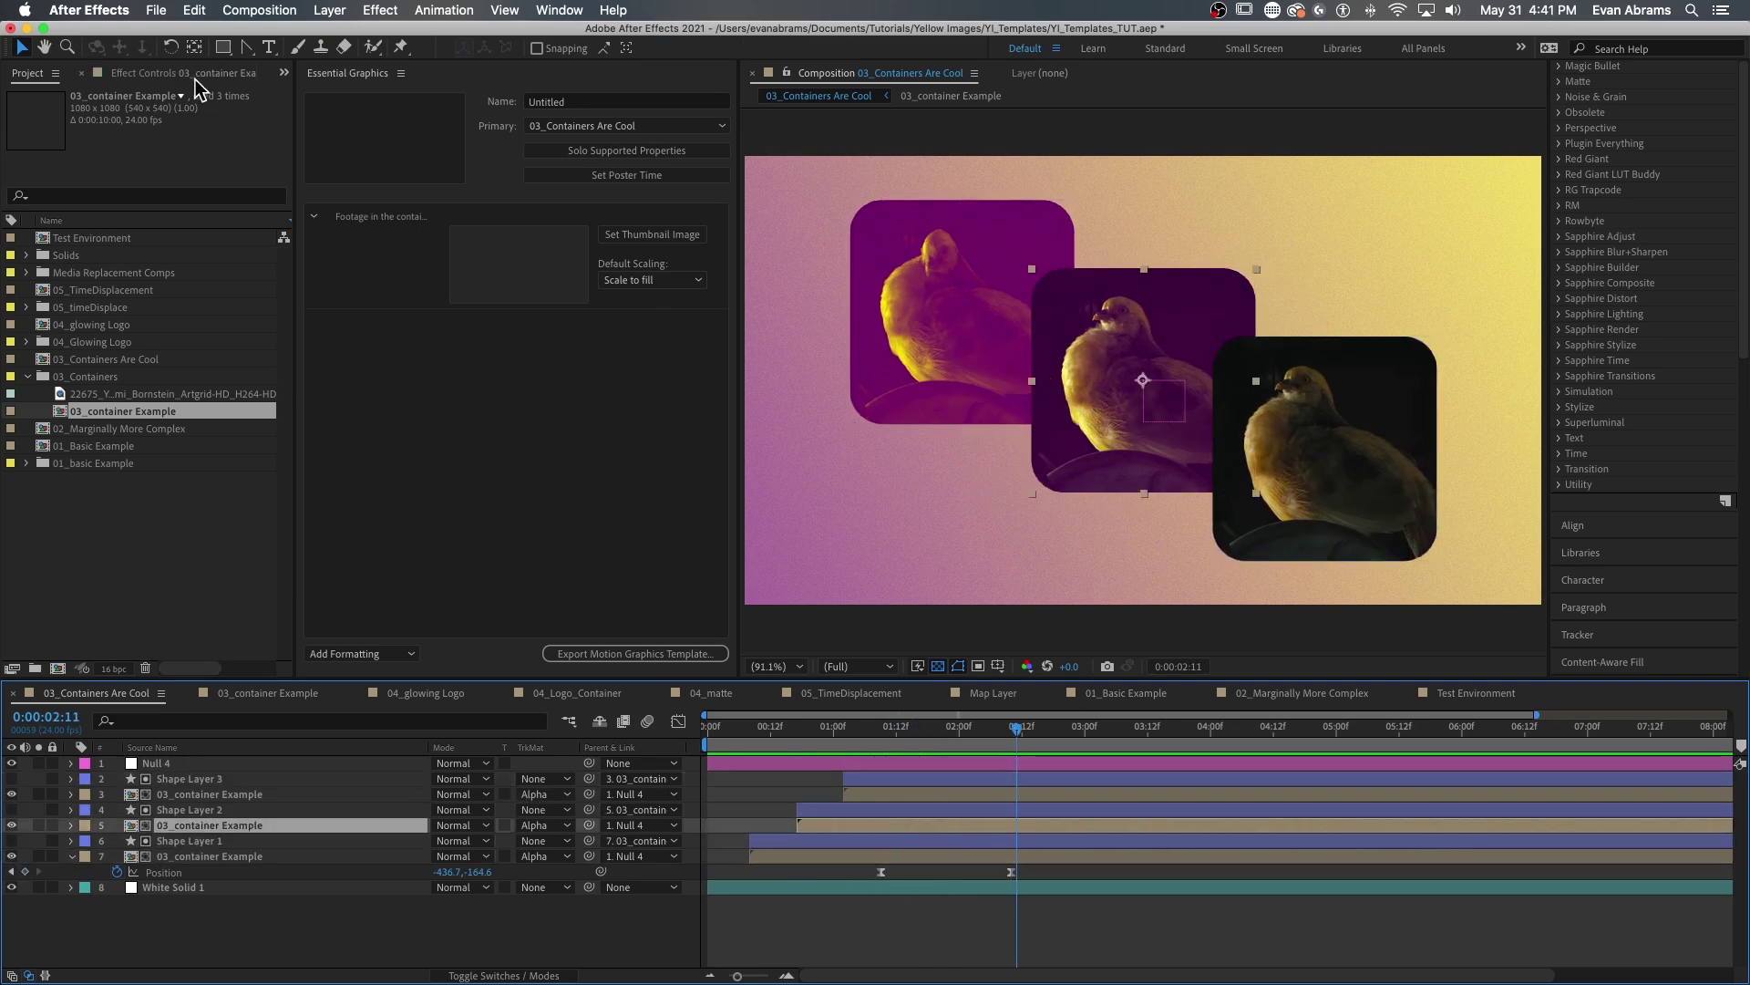
# - Review the effects on the container footage layers, then return the left panel to Project
pyautogui.click(195, 78)
pyautogui.click(864, 794)
pyautogui.click(871, 856)
pyautogui.click(867, 826)
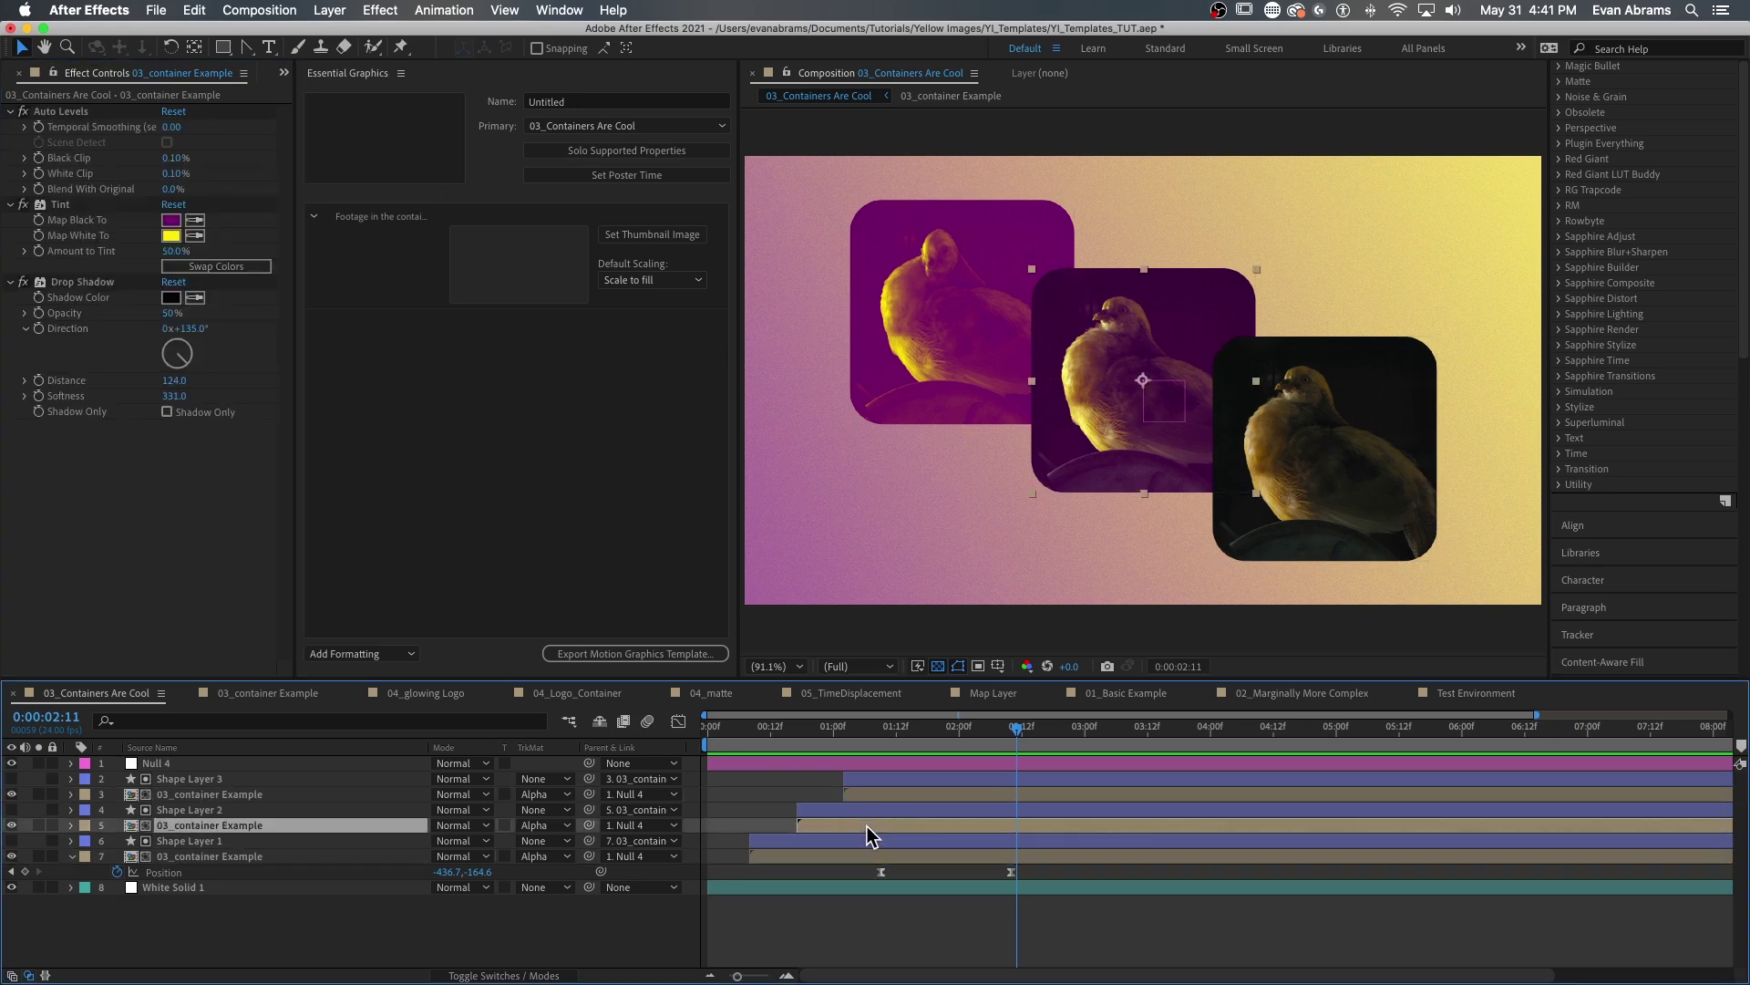
pyautogui.click(866, 931)
pyautogui.click(283, 72)
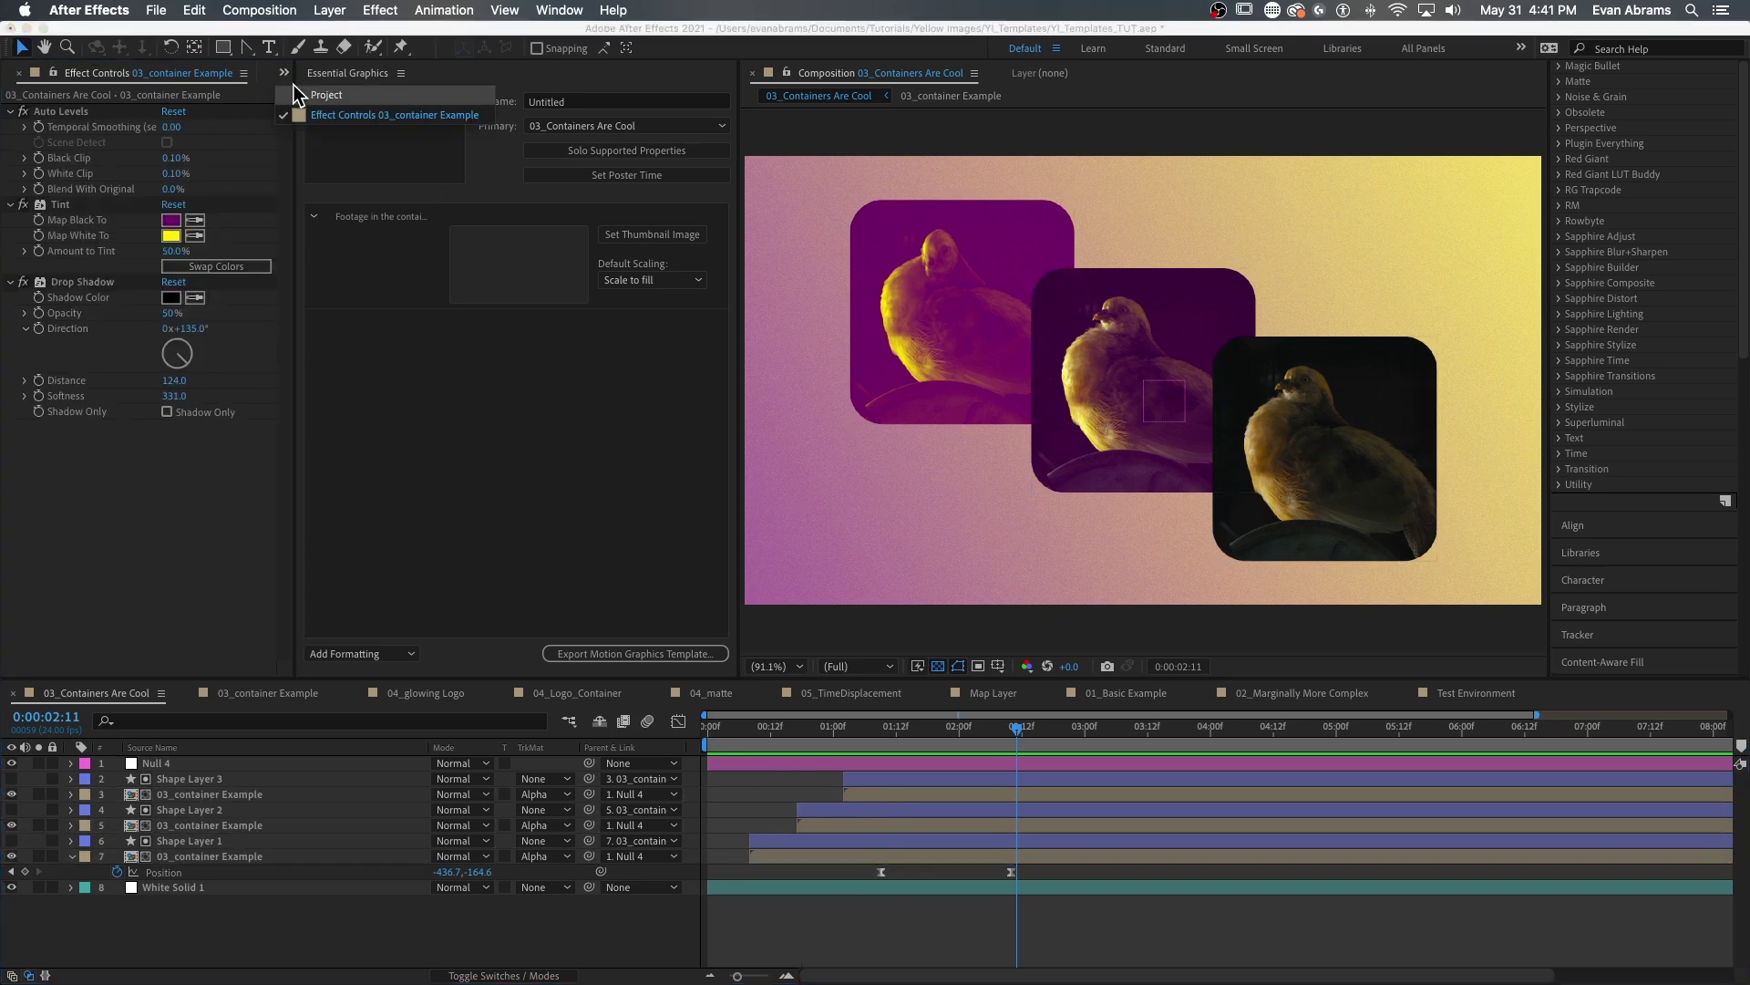
pyautogui.click(314, 87)
# - Place 03_Containers Are Cool into the Test Environment timeline at about 19s
pyautogui.doubleClick(77, 239)
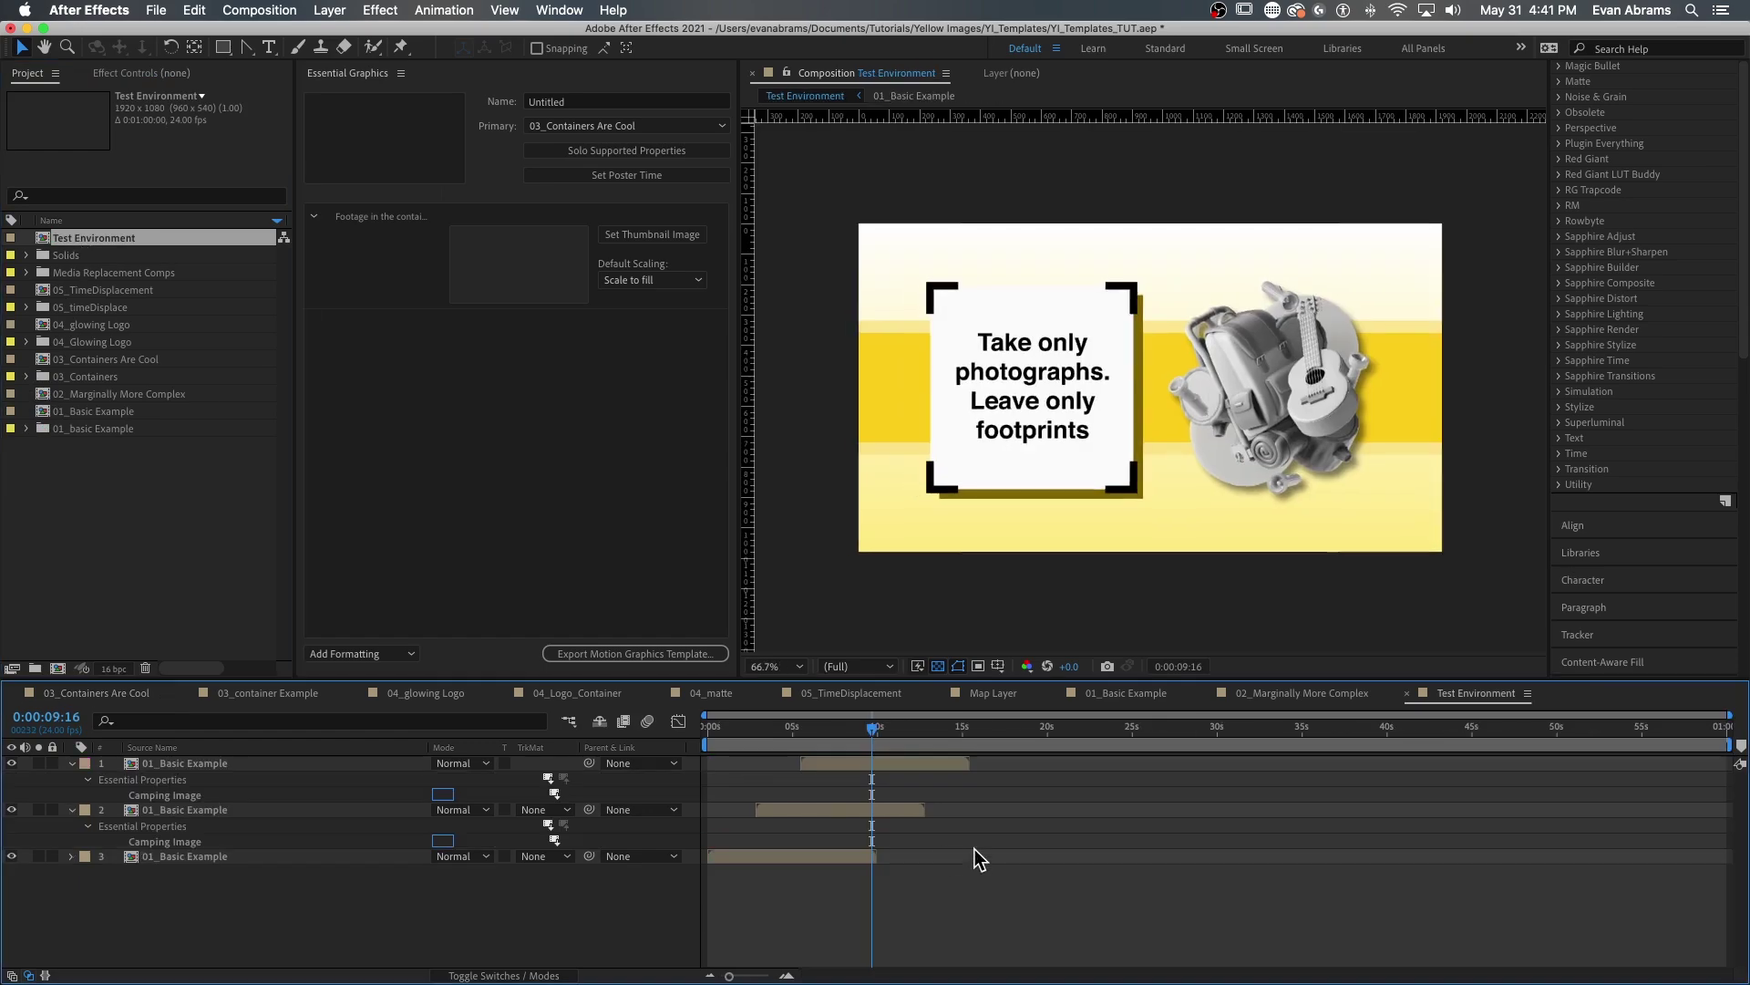
pyautogui.click(1019, 728)
pyautogui.moveTo(108, 359); pyautogui.dragTo(1049, 766)
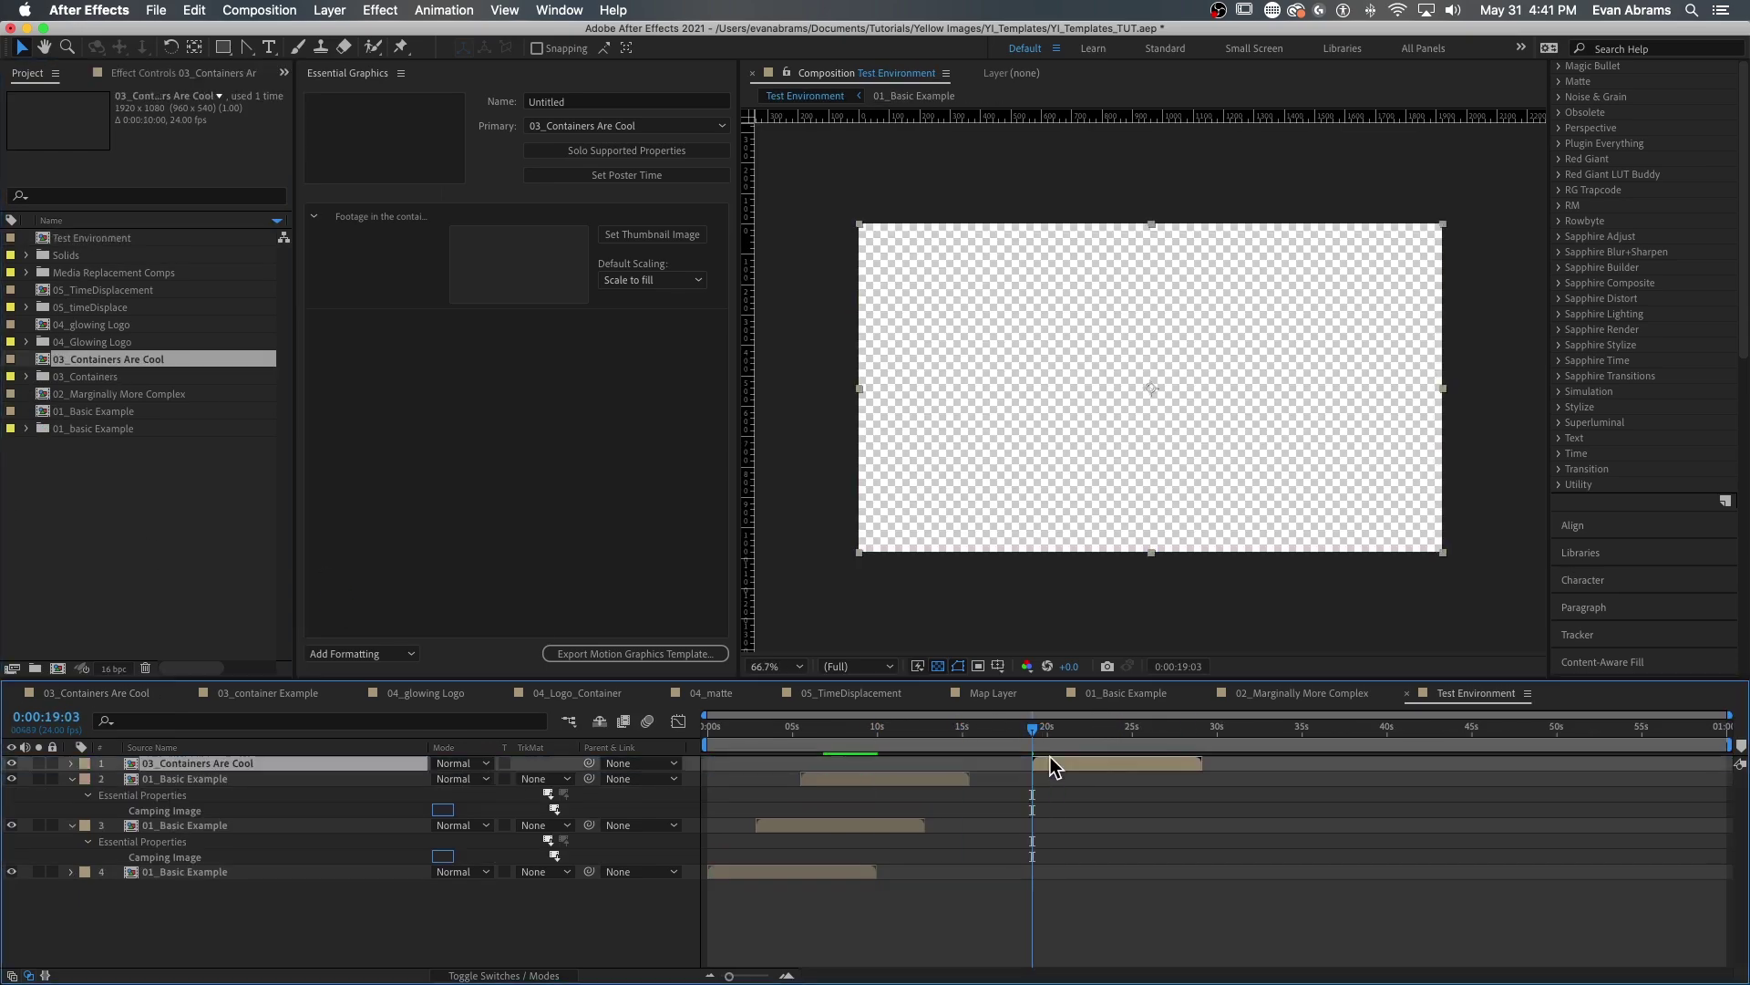
pyautogui.press('space')
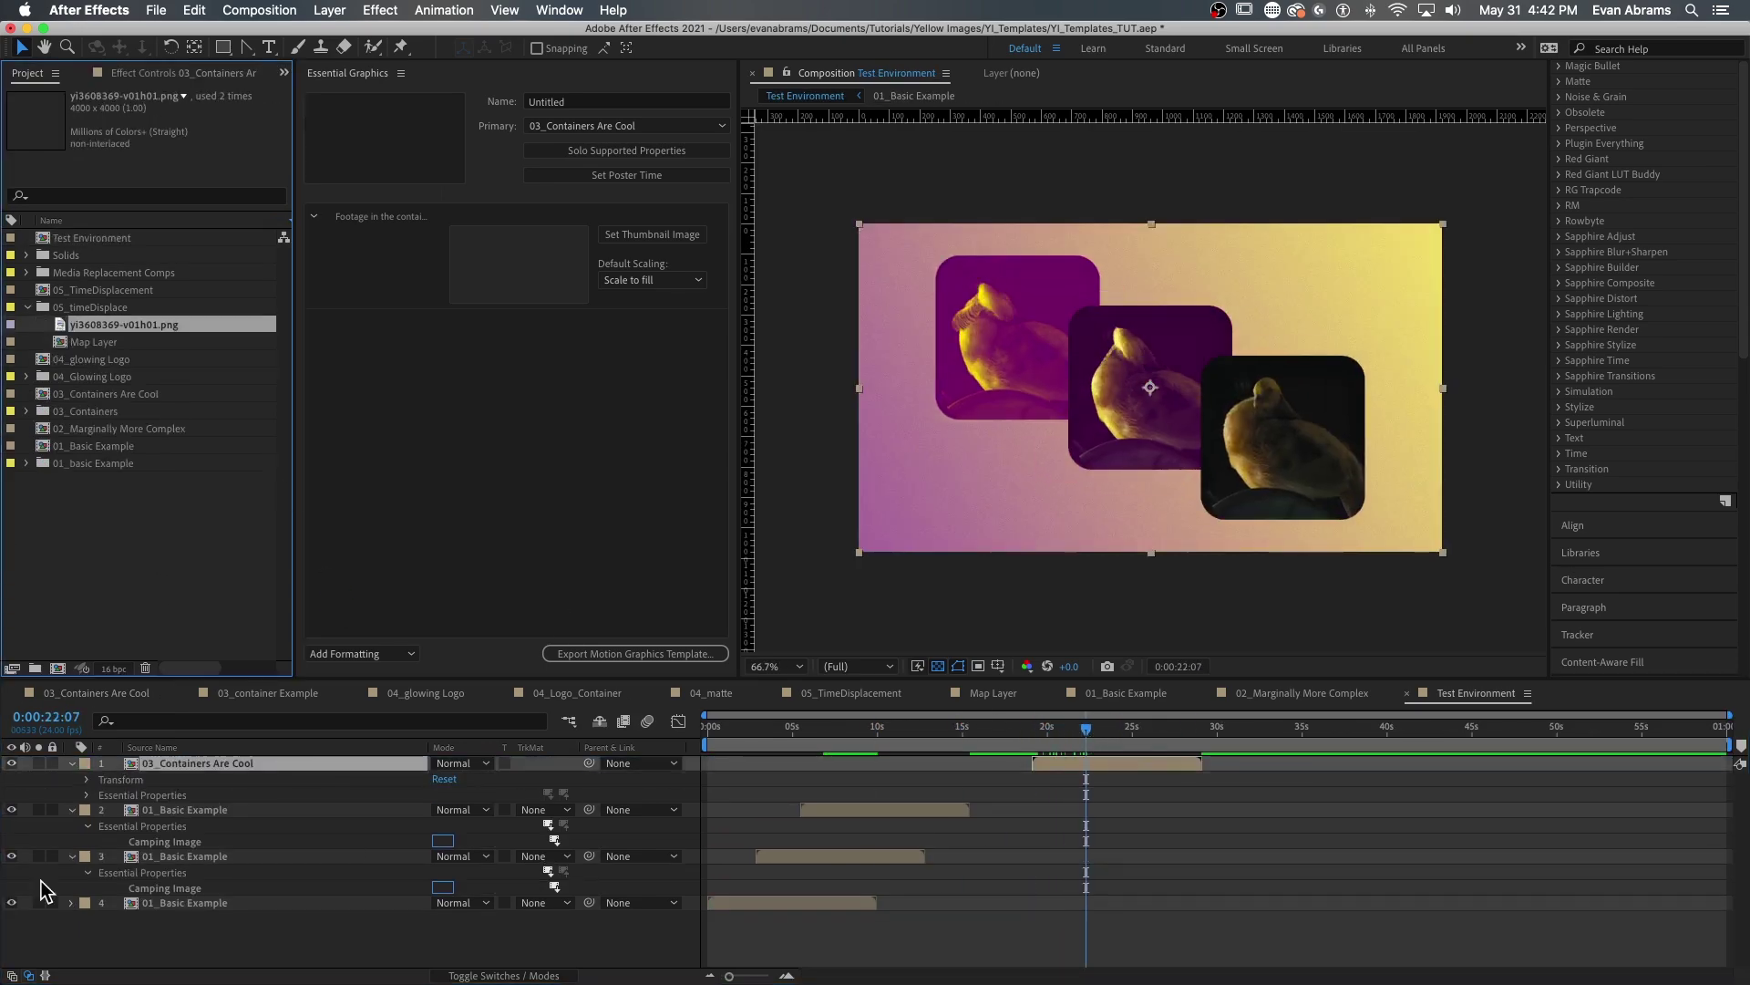
# - Replace 'Footage in the container' with a PNG image and preview the containers animating in
pyautogui.click(87, 795)
pyautogui.click(211, 813)
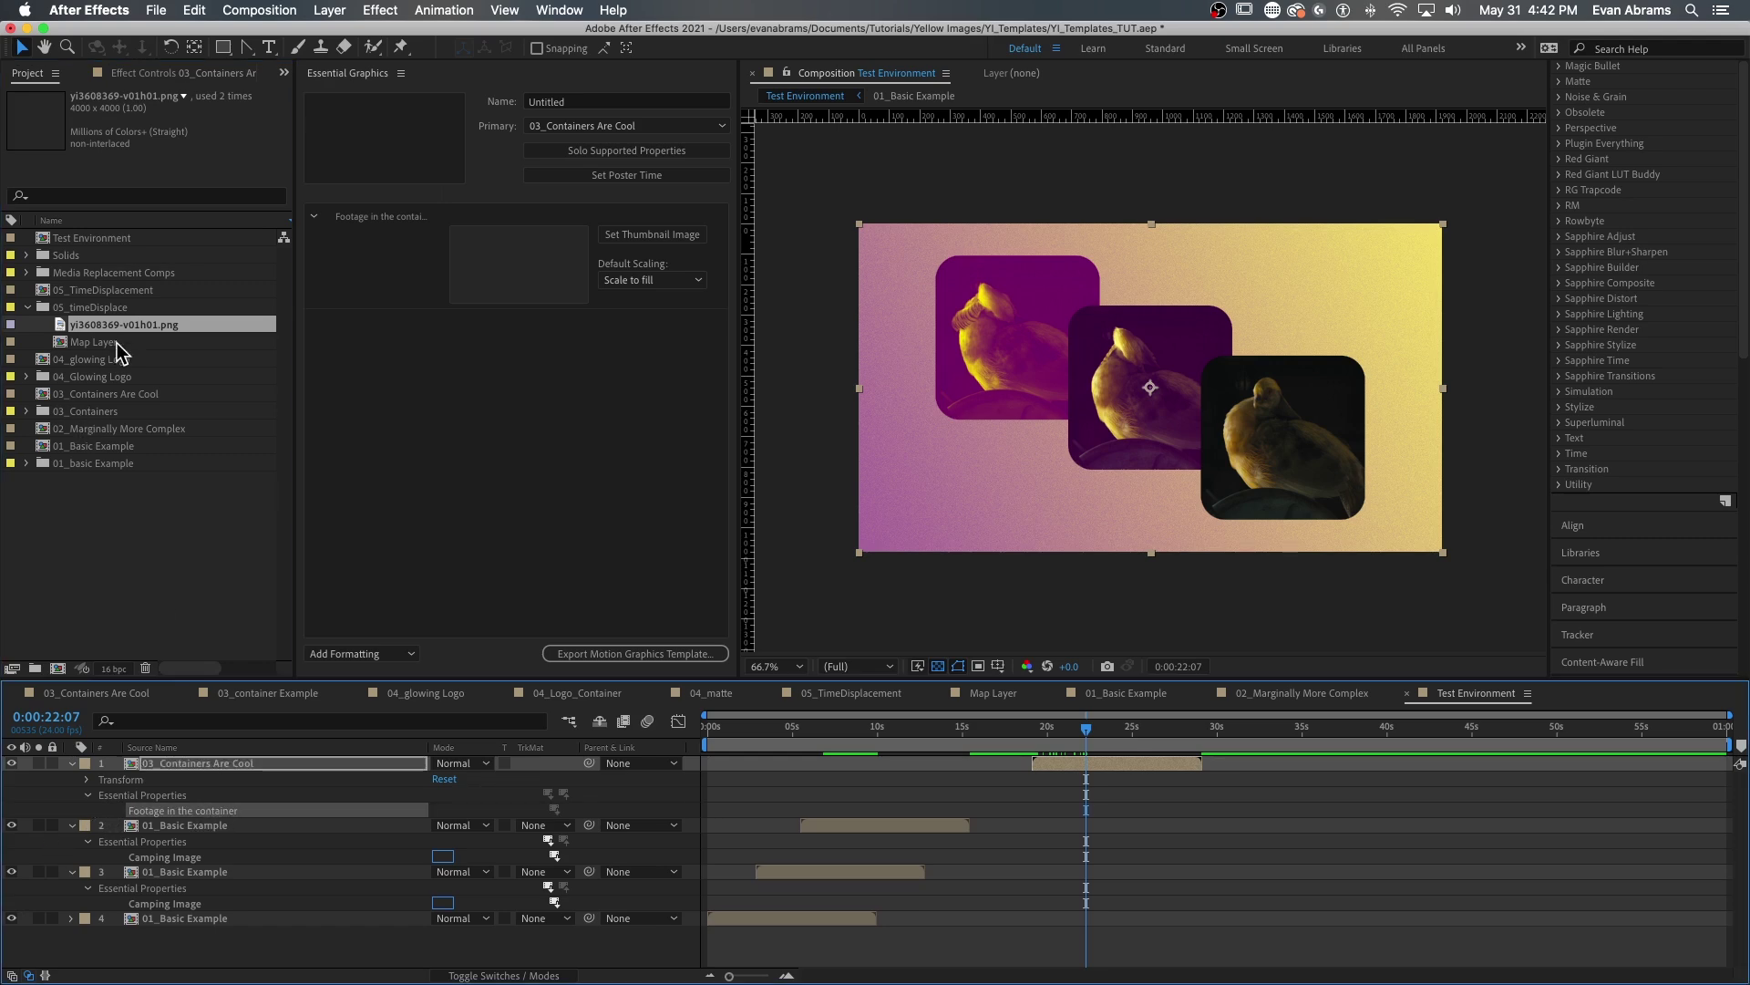
pyautogui.moveTo(119, 326); pyautogui.dragTo(200, 820)
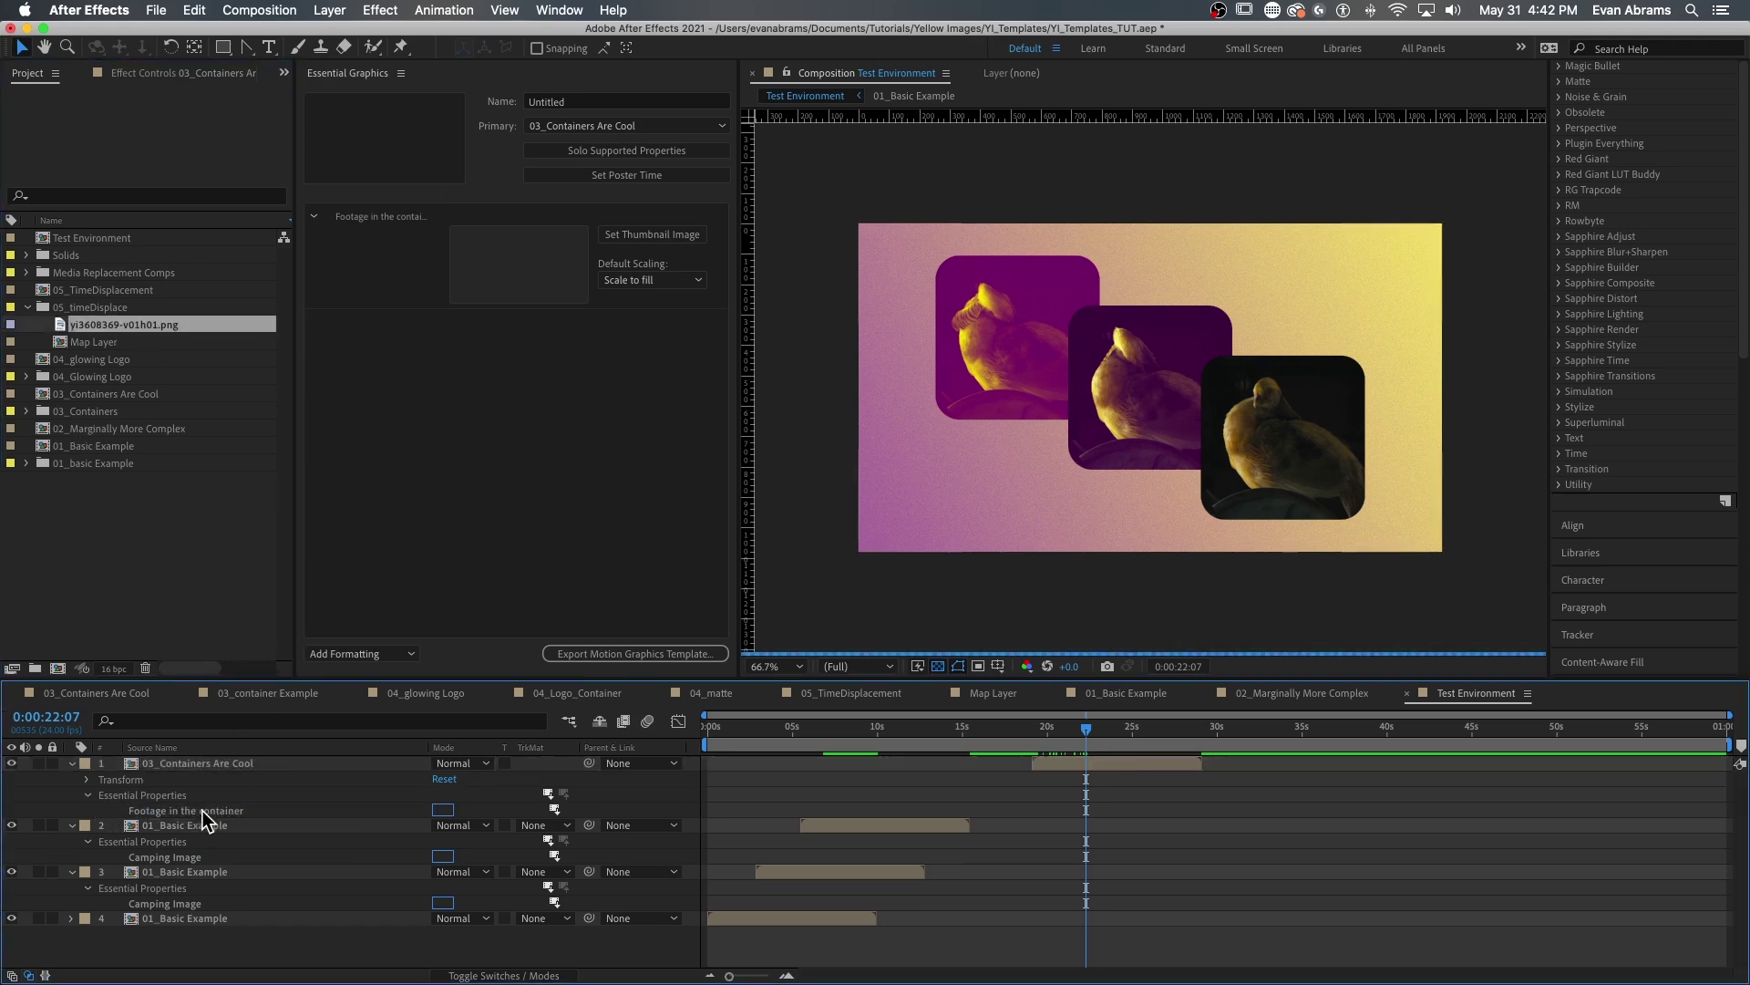
pyautogui.moveTo(1094, 731); pyautogui.dragTo(1040, 747)
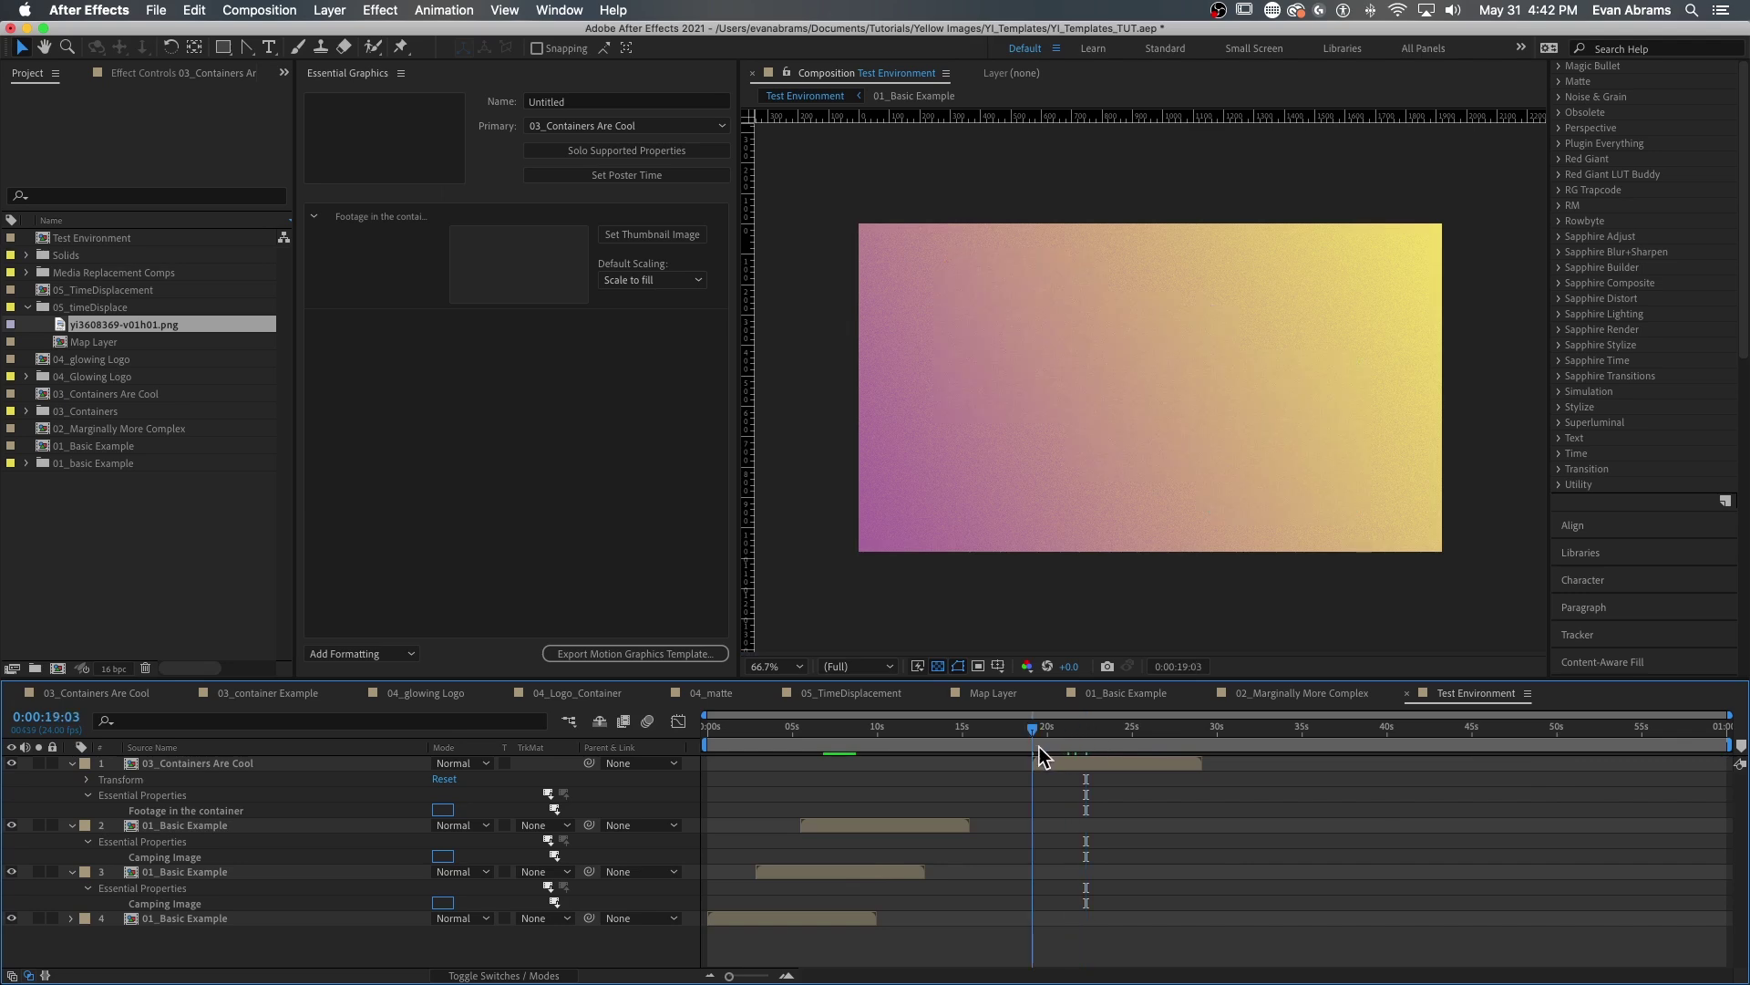
pyautogui.press('space')
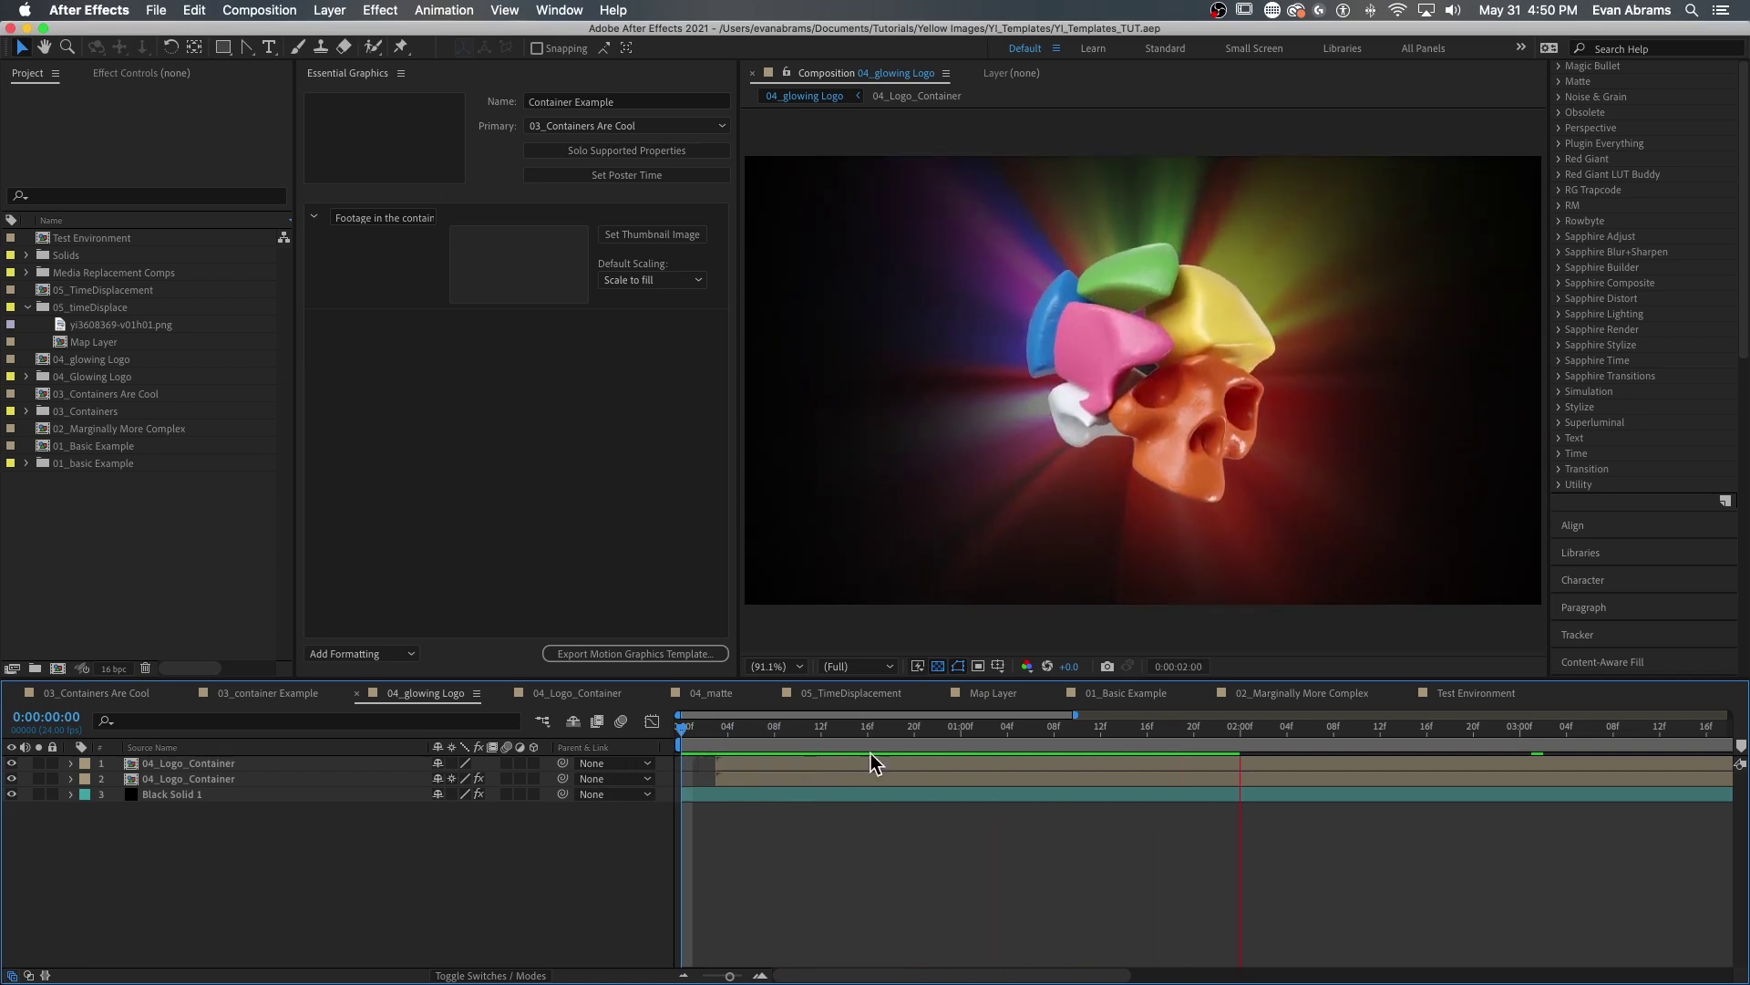
# - Scrub the glowing logo animation and solo each logo container layer in turn
pyautogui.moveTo(1045, 736); pyautogui.dragTo(1158, 741)
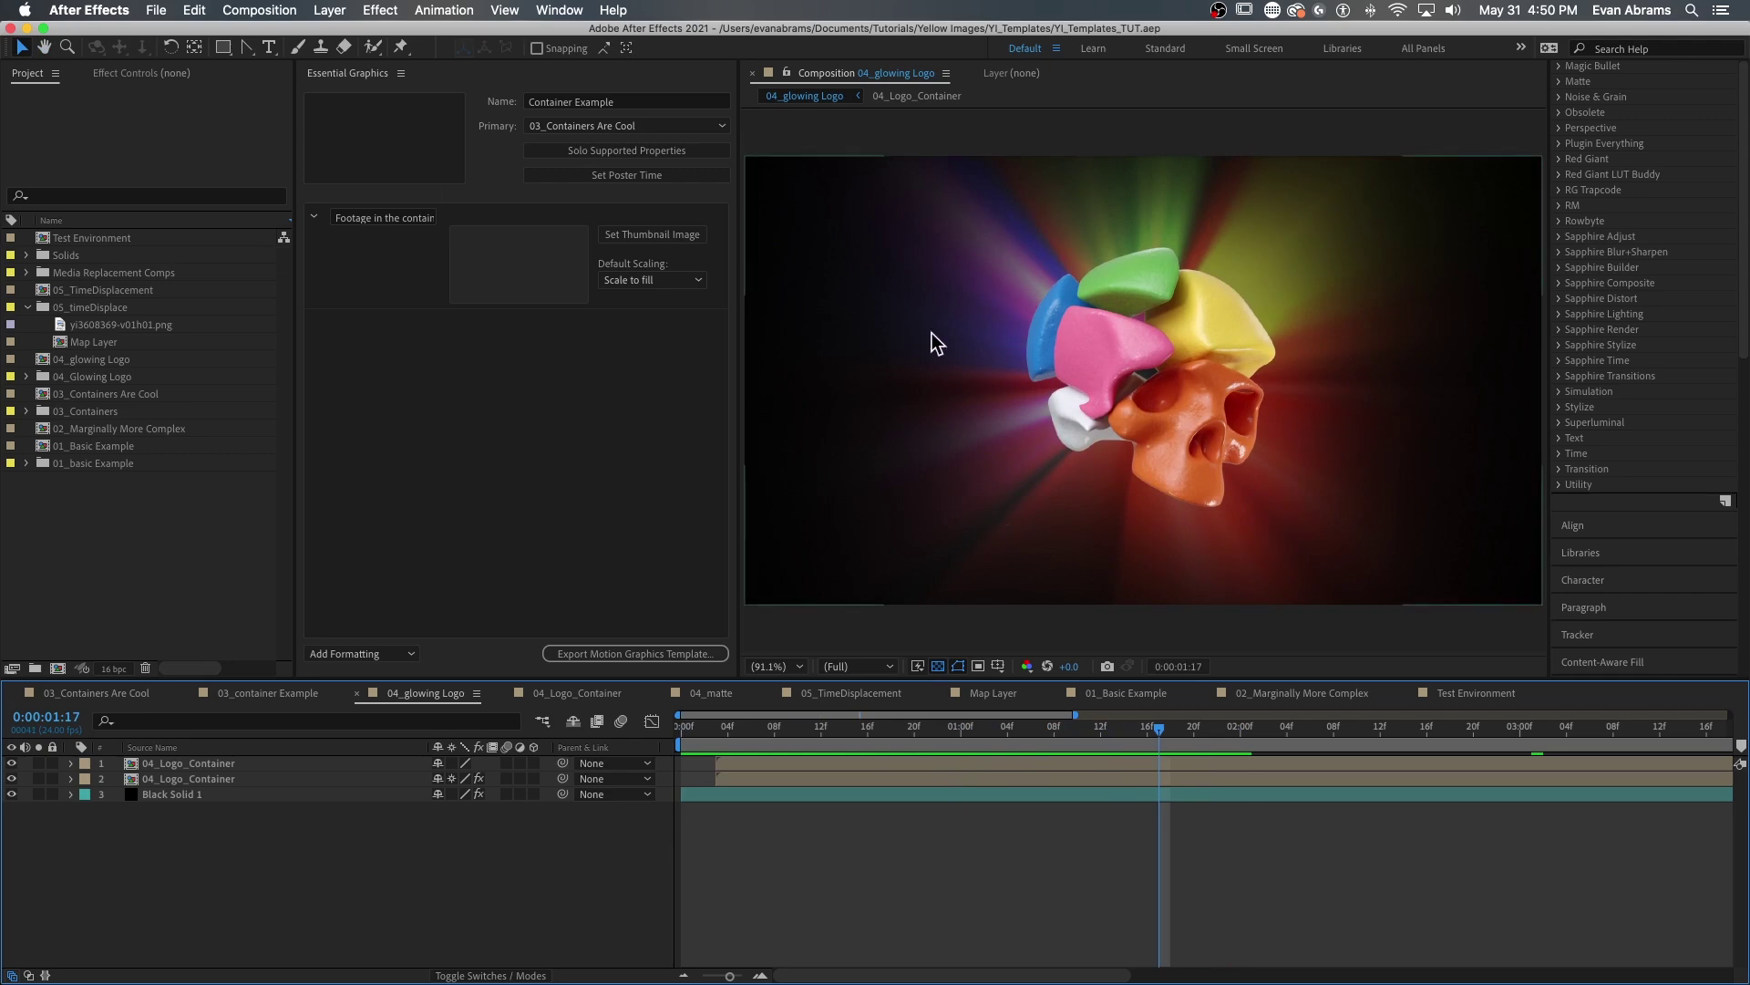
pyautogui.click(196, 767)
pyautogui.click(38, 764)
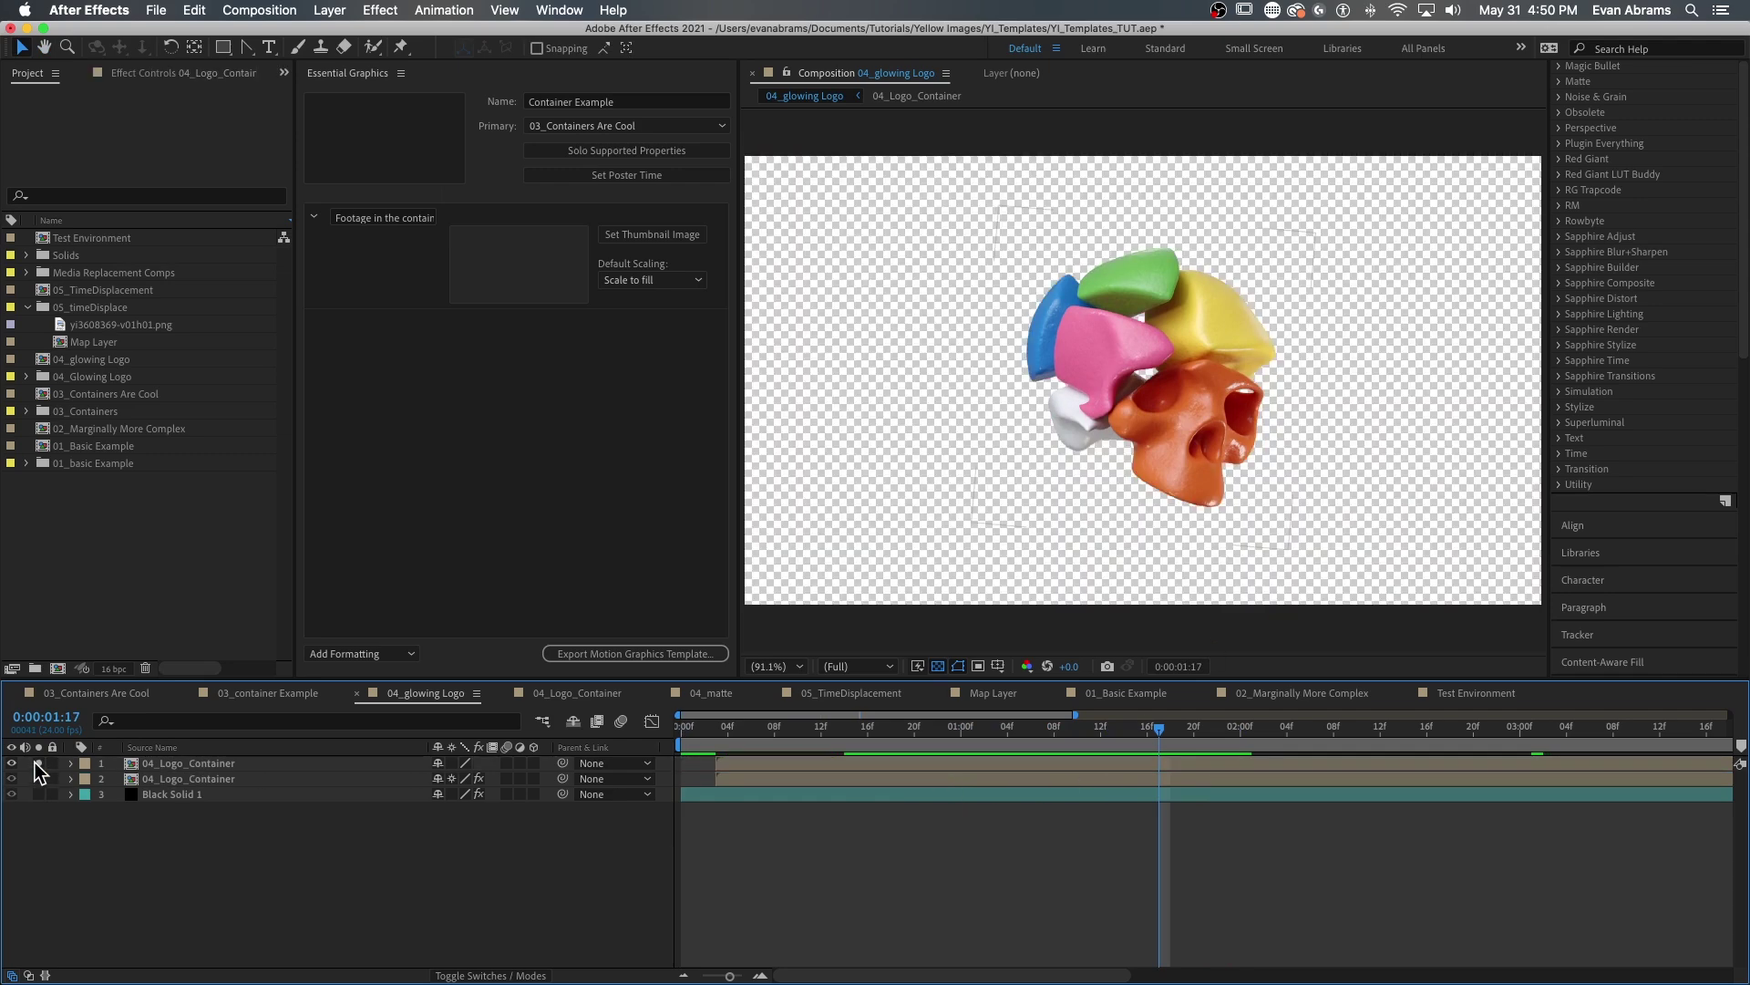
pyautogui.click(38, 764)
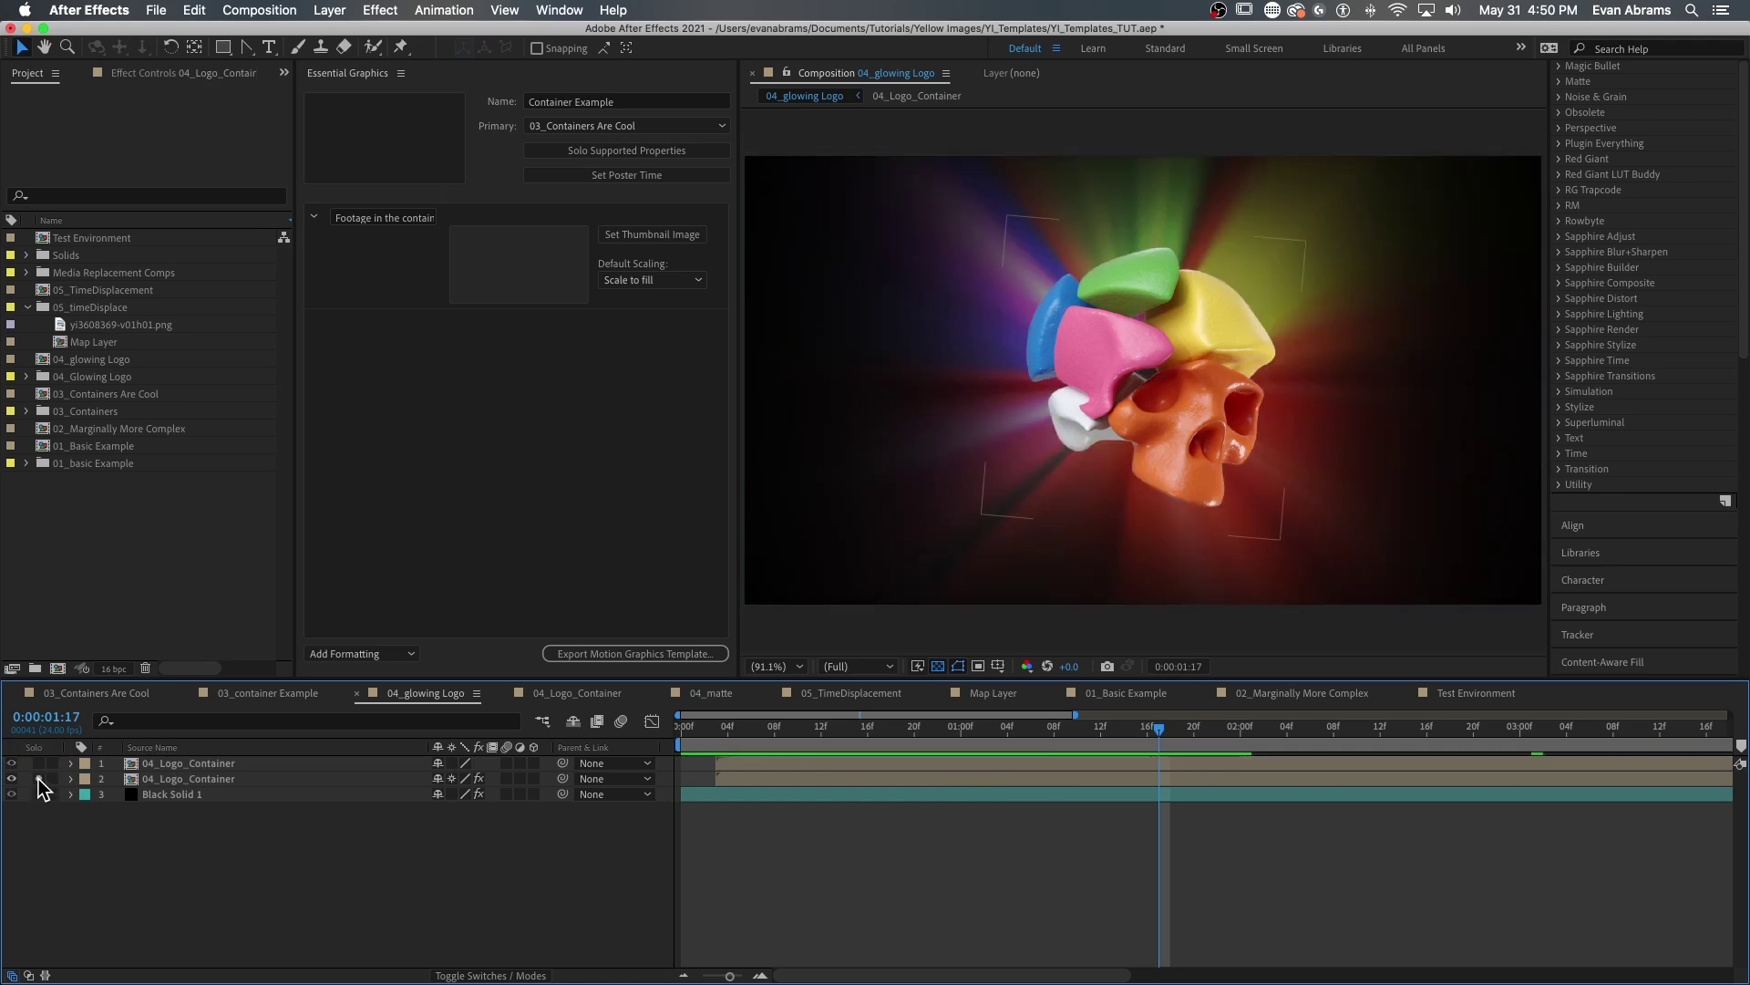
pyautogui.click(38, 779)
# - Expand the Glow, CC Radial Fast Blur and Fractal Noise effects on the second logo layer
pyautogui.click(913, 781)
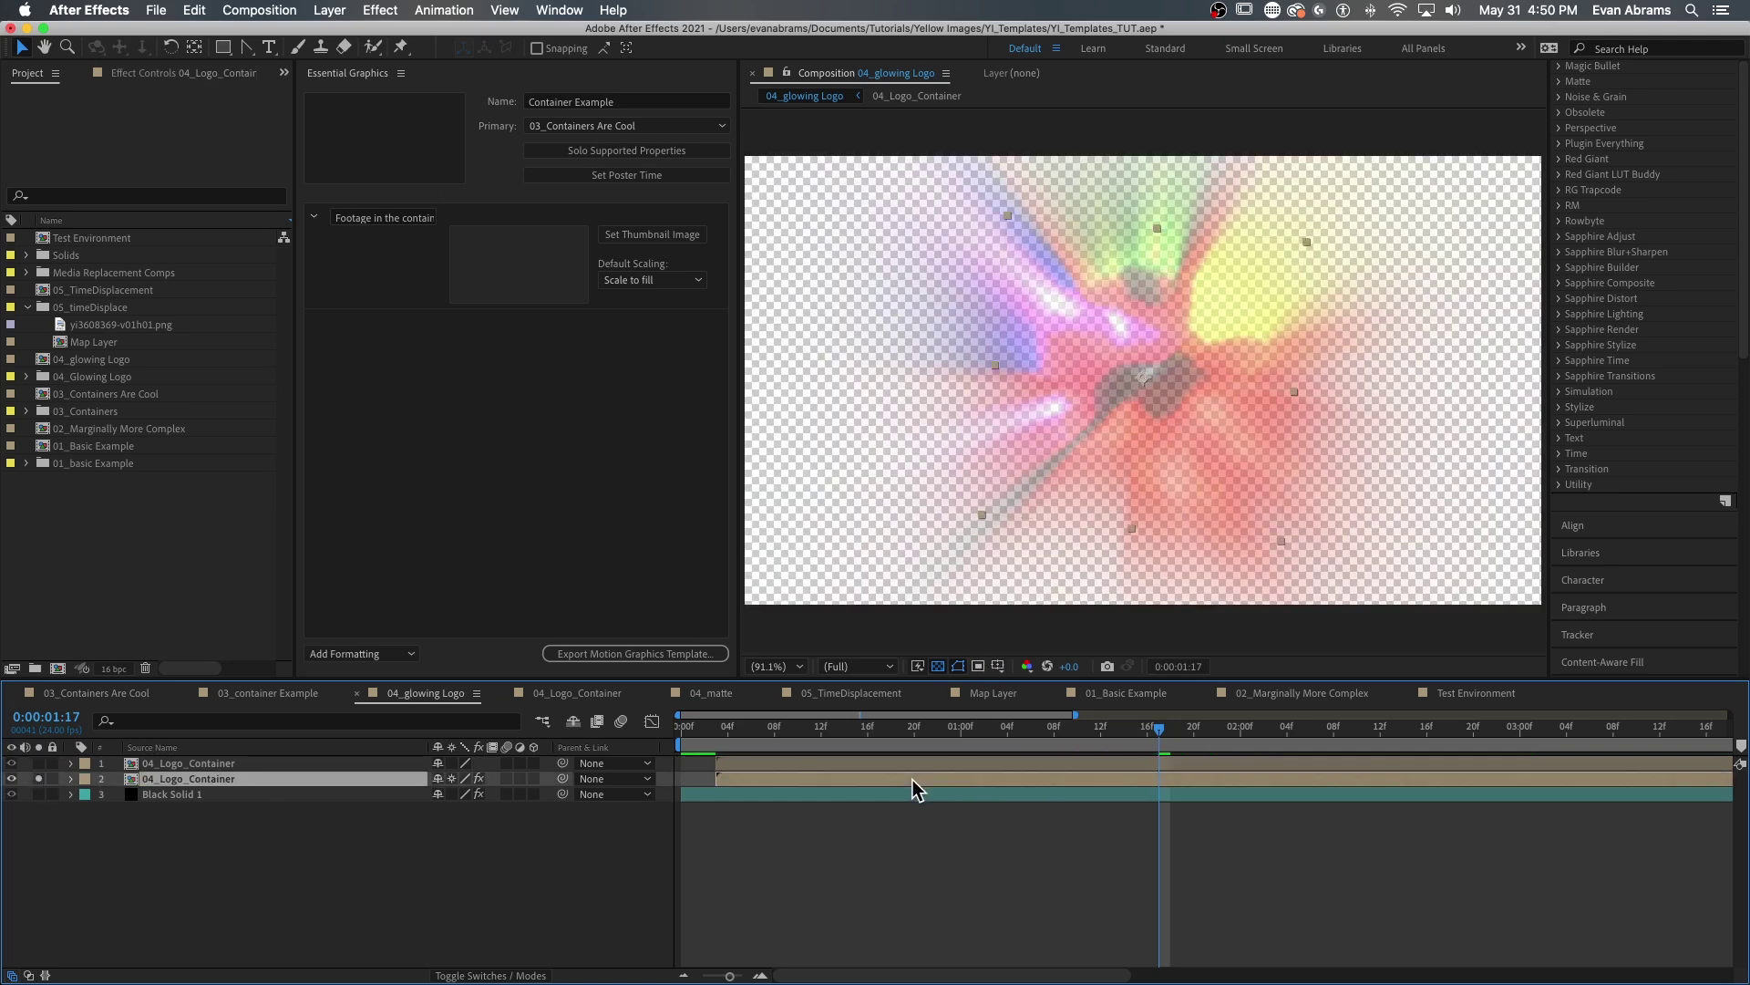
pyautogui.click(173, 76)
pyautogui.click(9, 143)
pyautogui.click(9, 126)
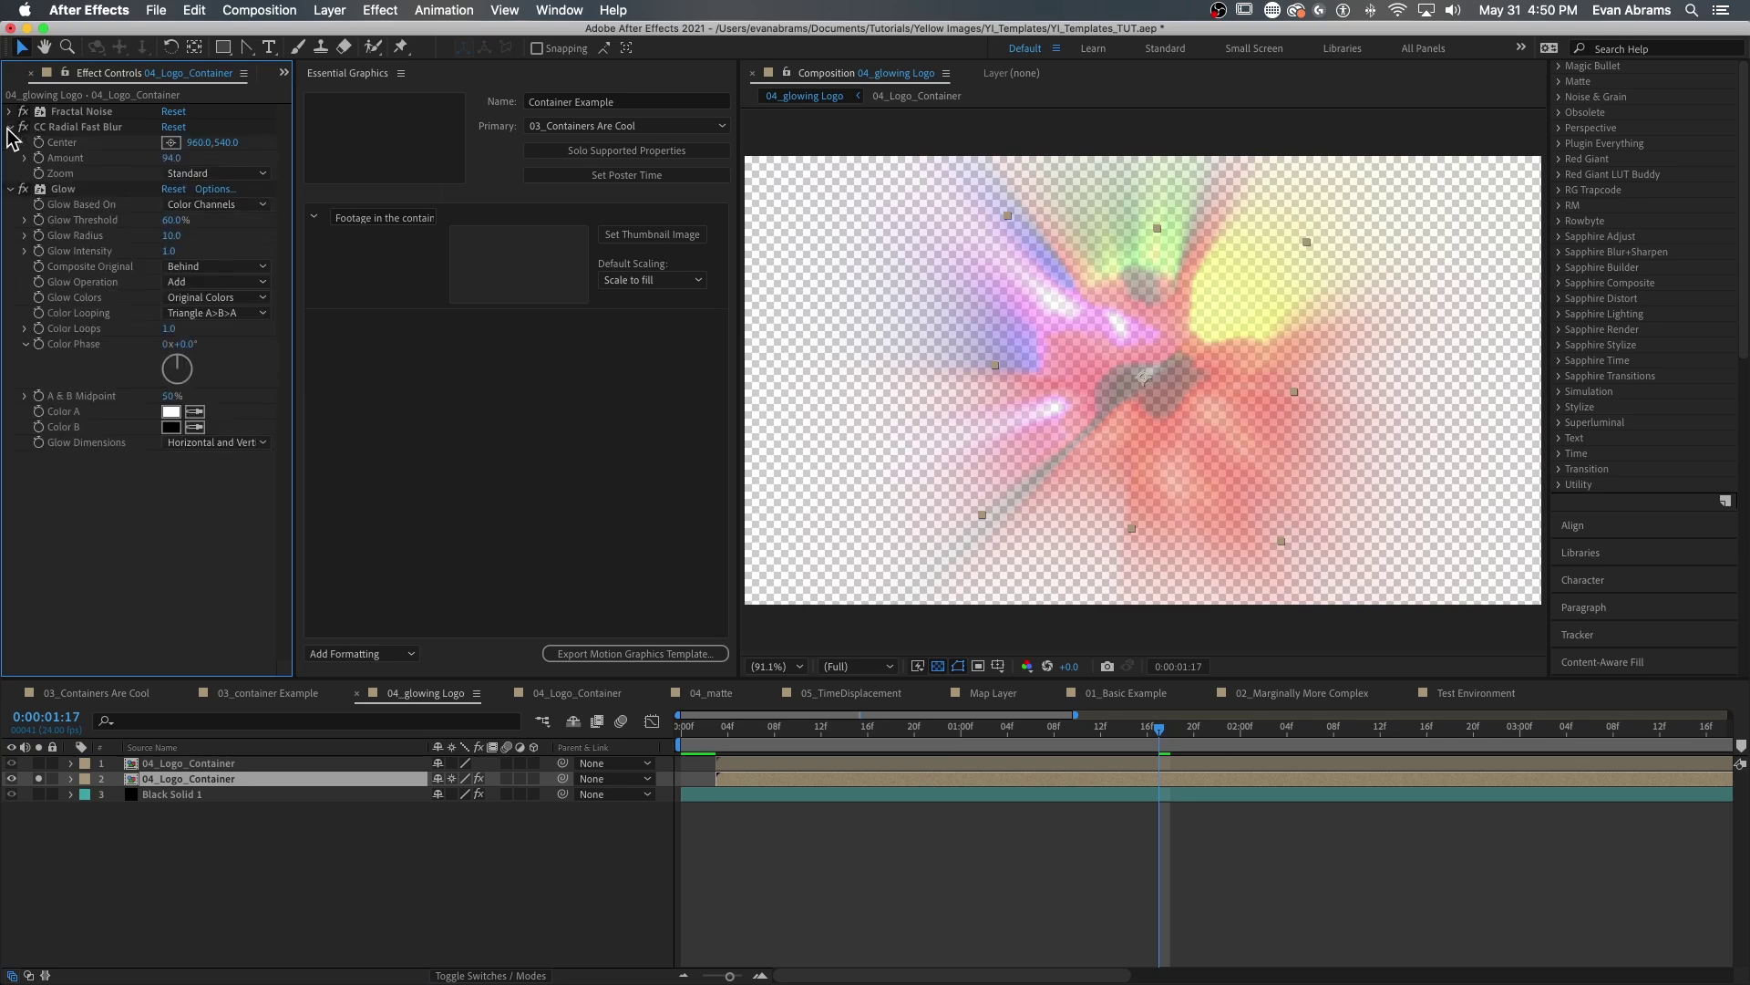
pyautogui.click(10, 111)
pyautogui.click(73, 113)
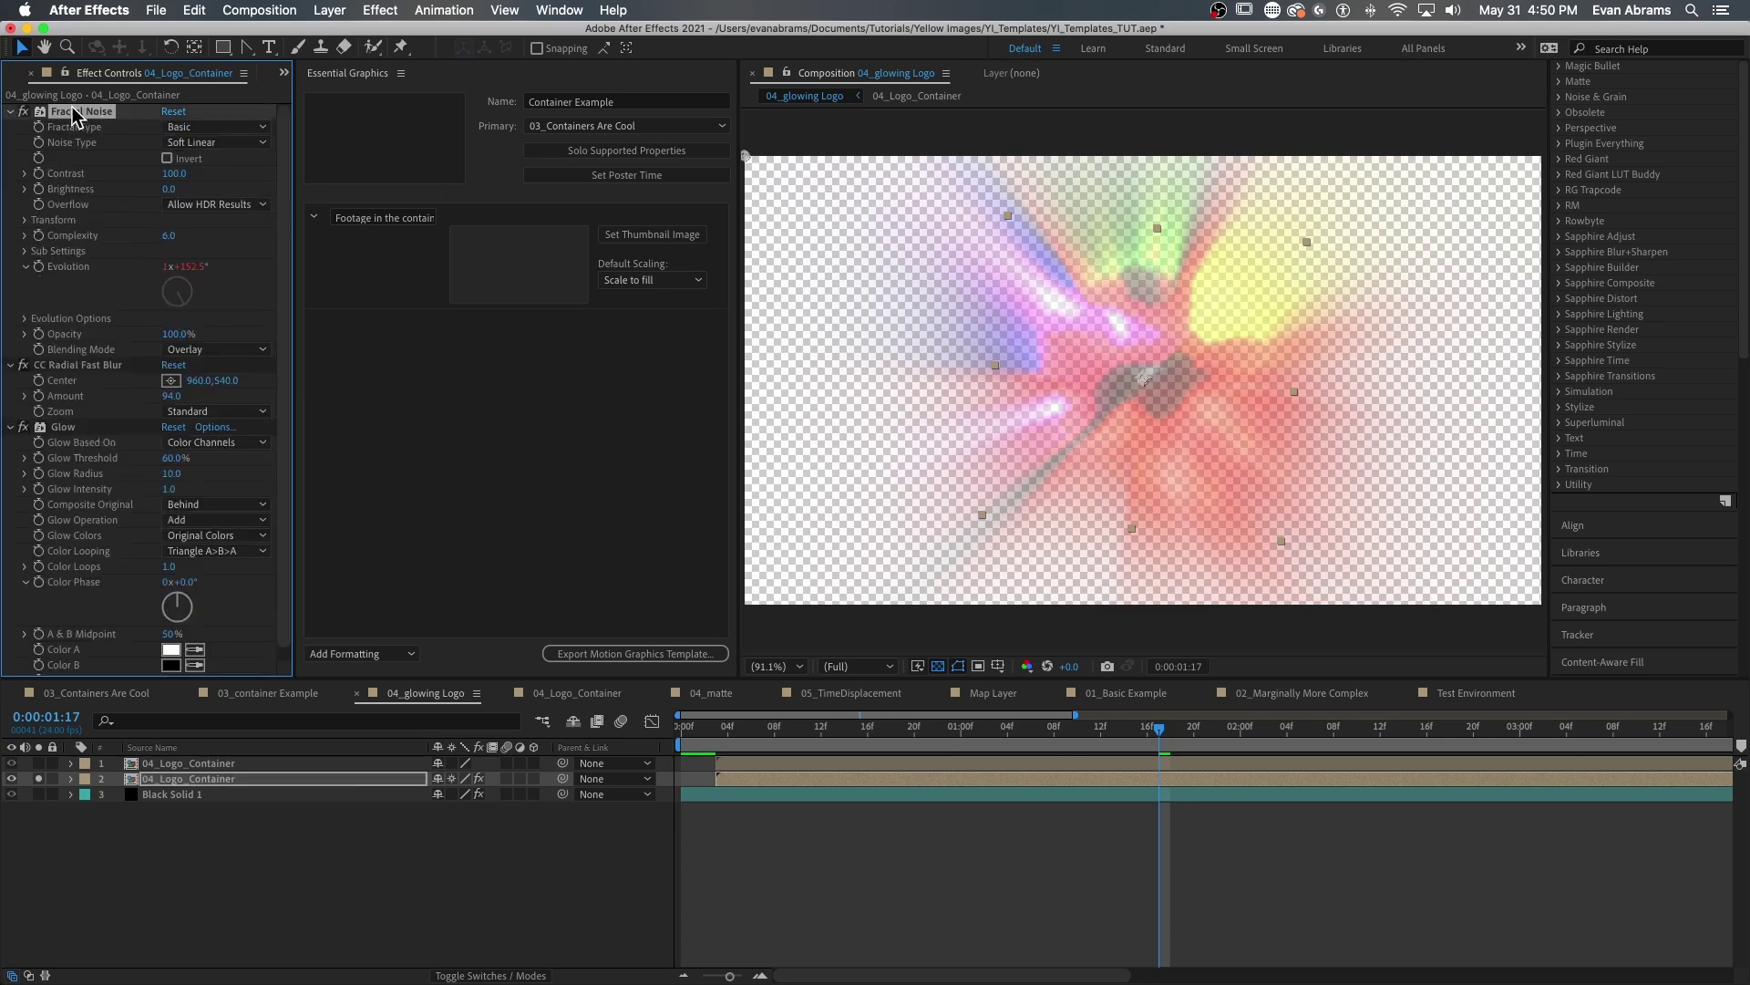
# - Unsolo the layer, open the 04_Logo_Container precomp and select its logo image at 0:00:00:20
pyautogui.click(38, 778)
pyautogui.doubleClick(267, 776)
pyautogui.click(746, 741)
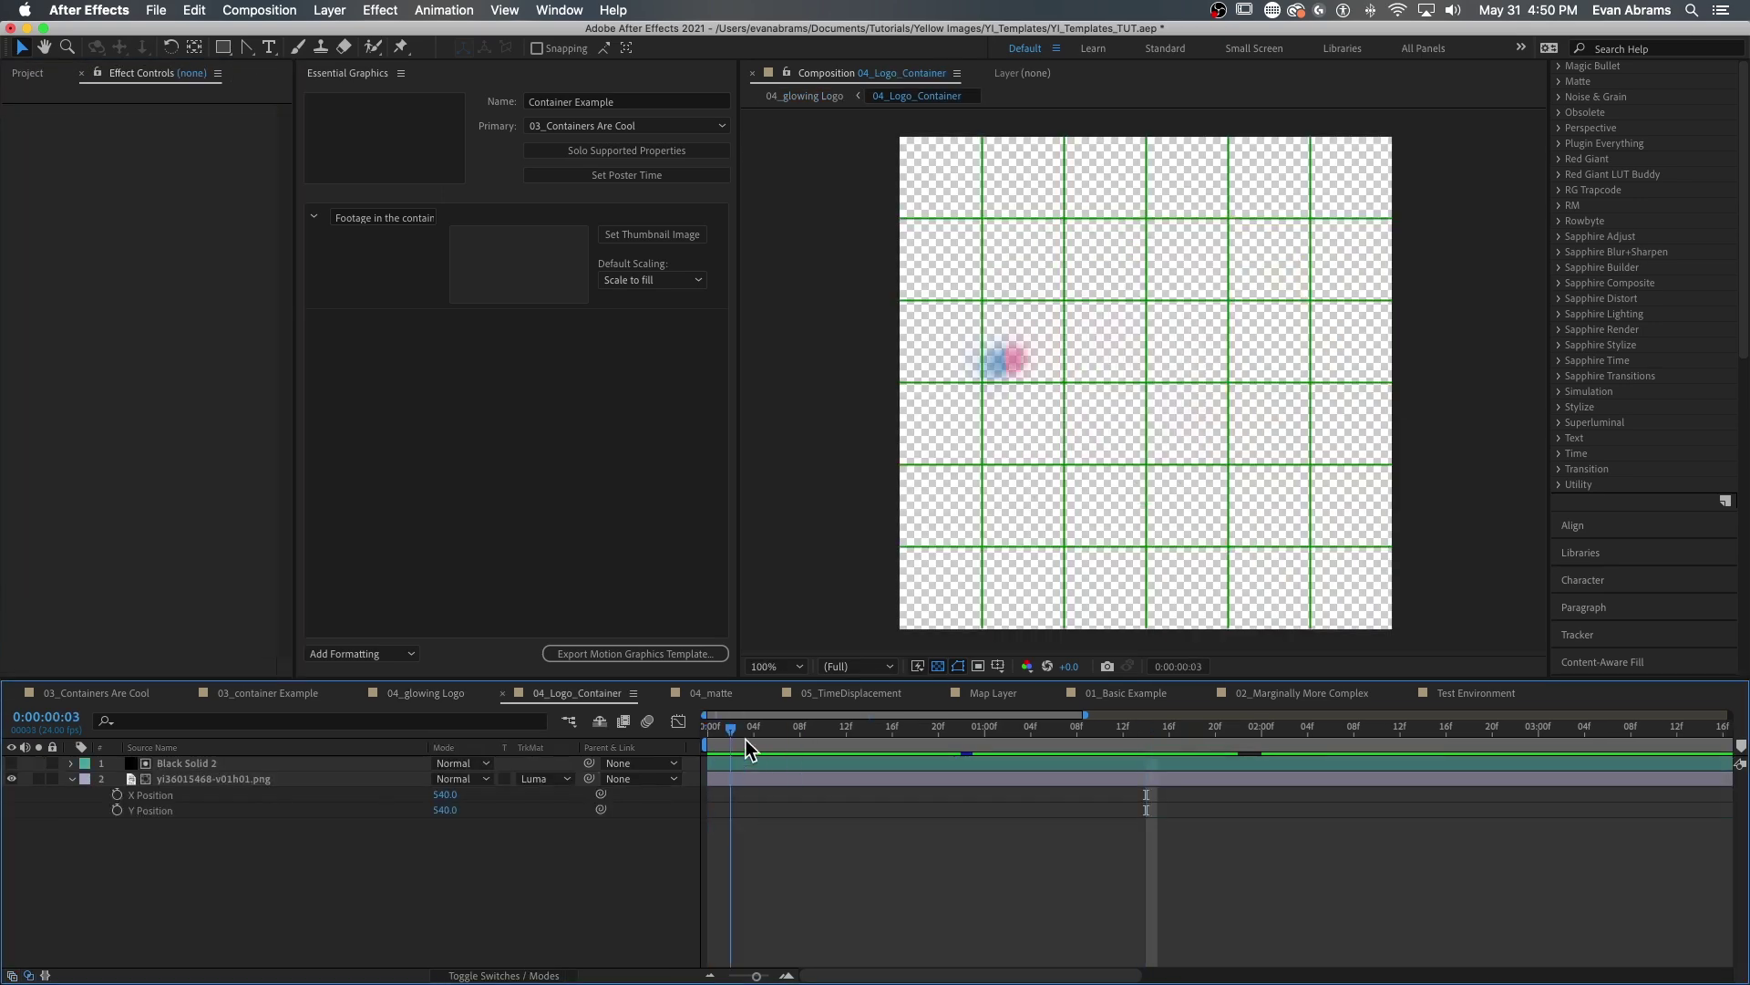
pyautogui.moveTo(746, 741); pyautogui.dragTo(939, 727)
pyautogui.click(939, 774)
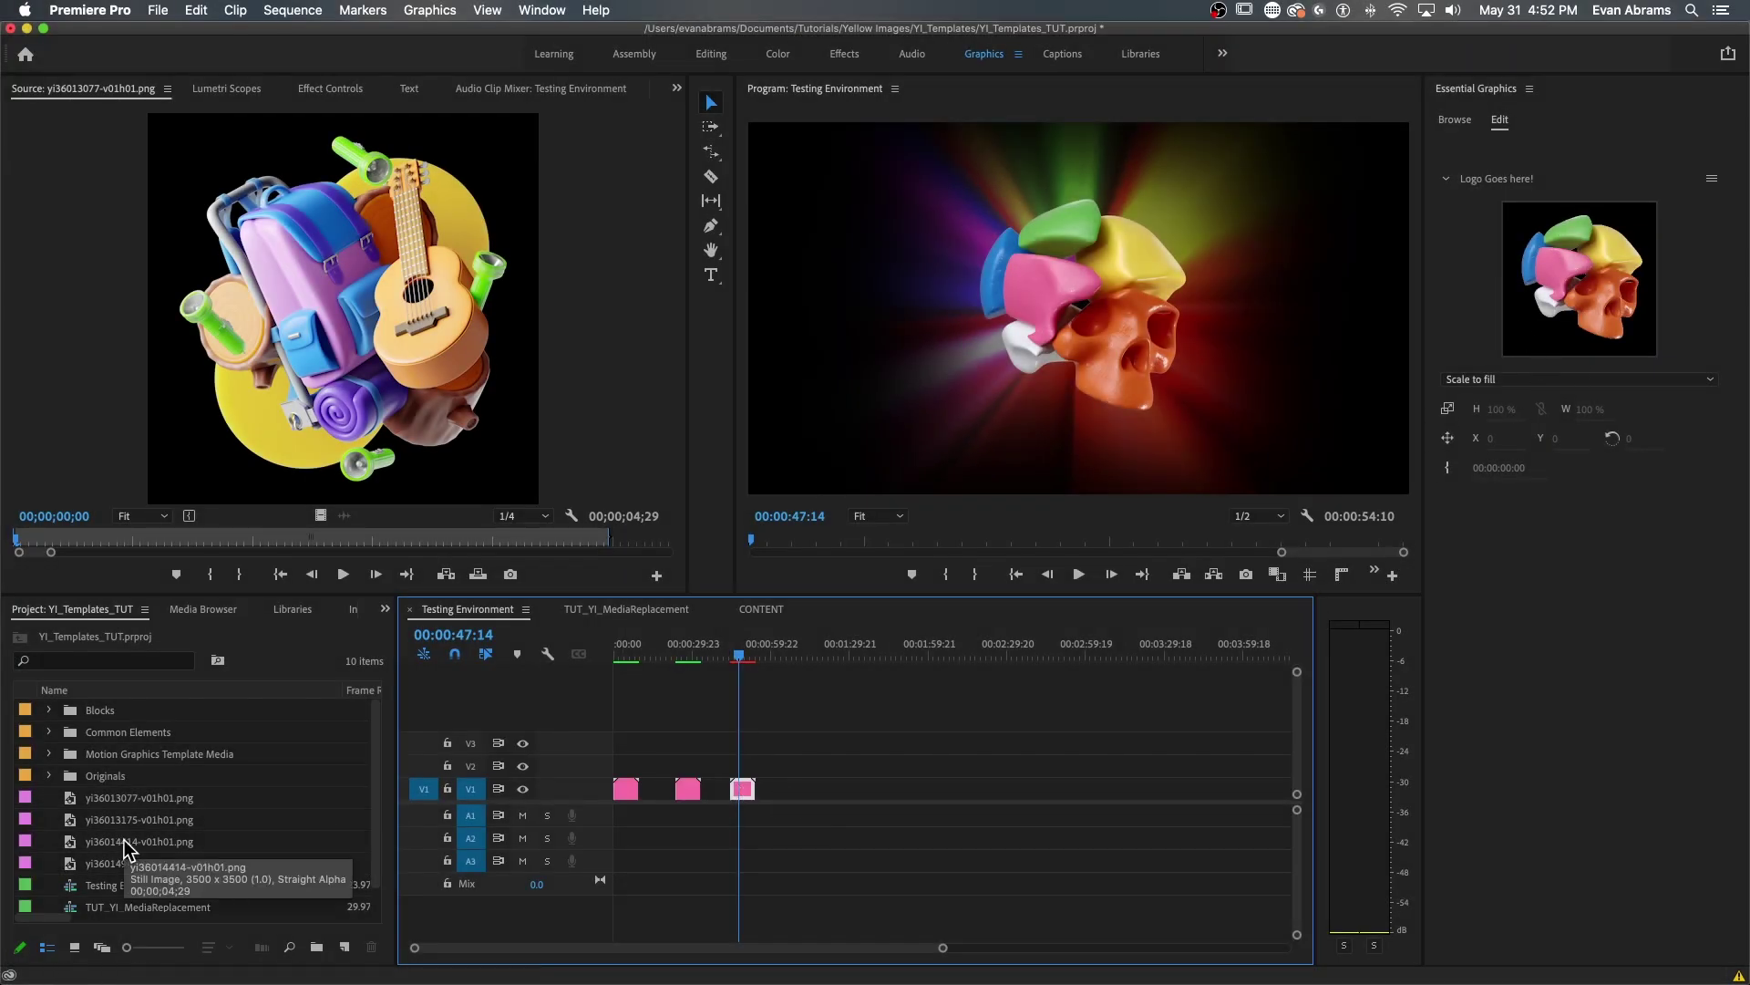
# - Swap the skull logo for yi36014414-v01h01.png in Essential Graphics, then render and replay the logo reveal
pyautogui.moveTo(125, 850); pyautogui.dragTo(1547, 340)
pyautogui.press('Return')
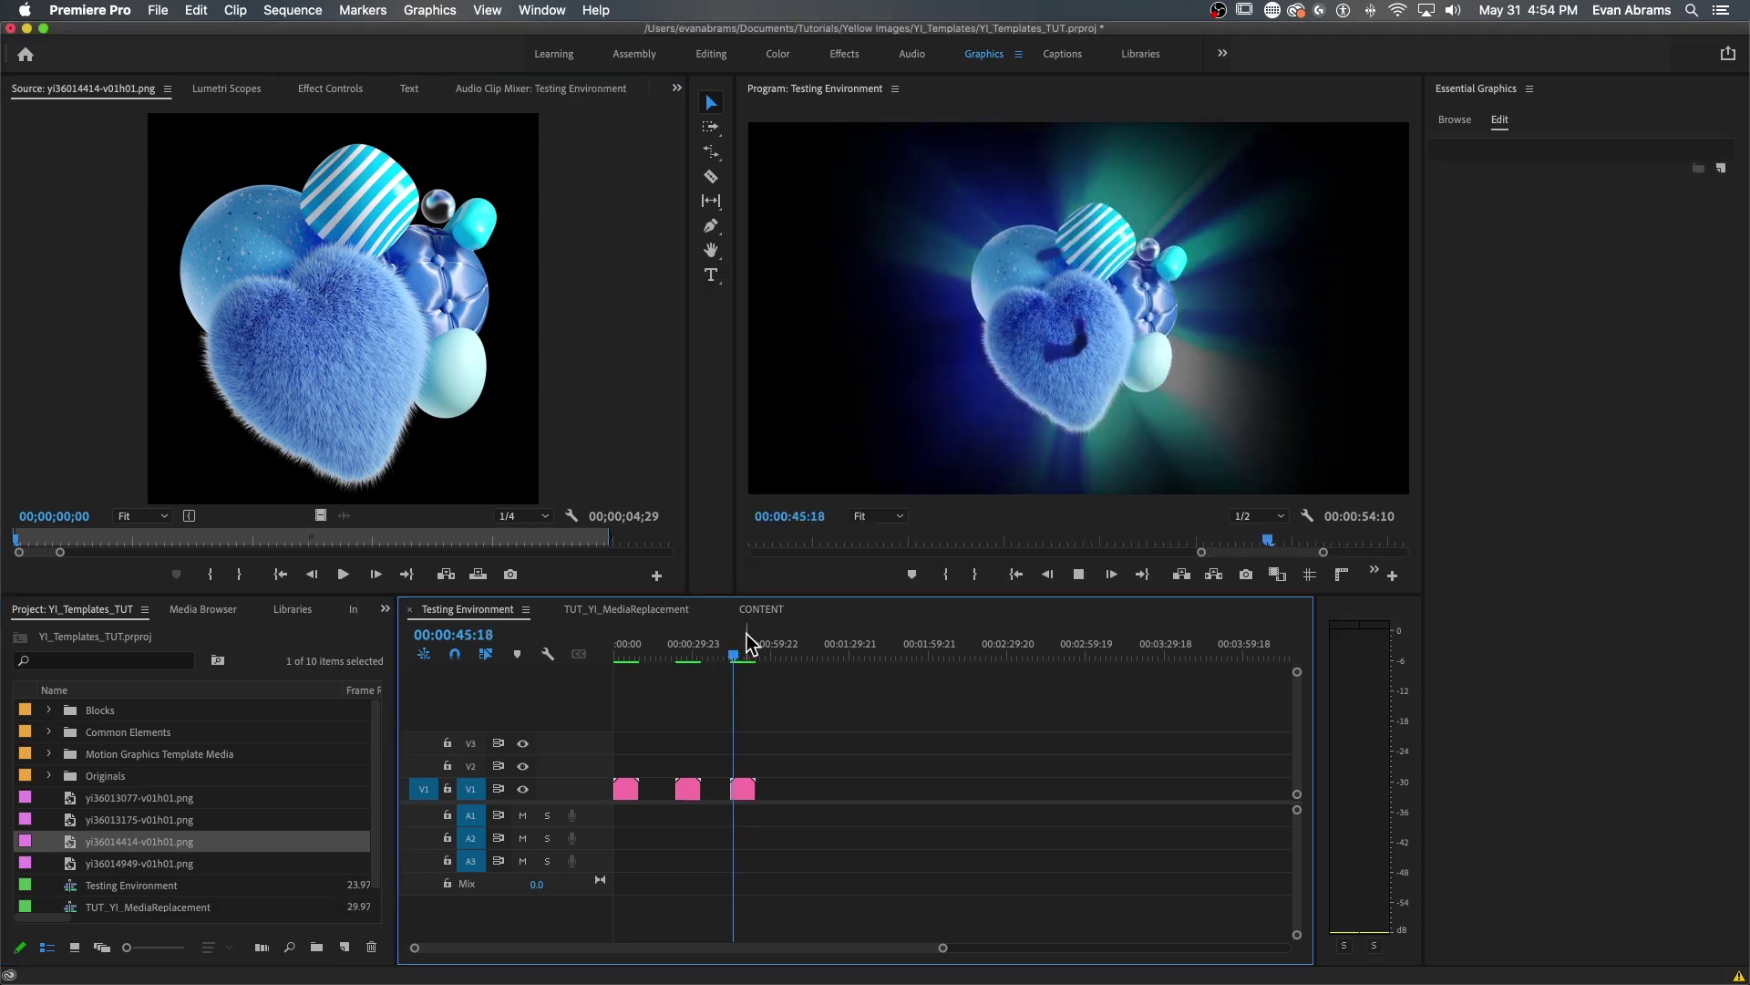
pyautogui.press('space')
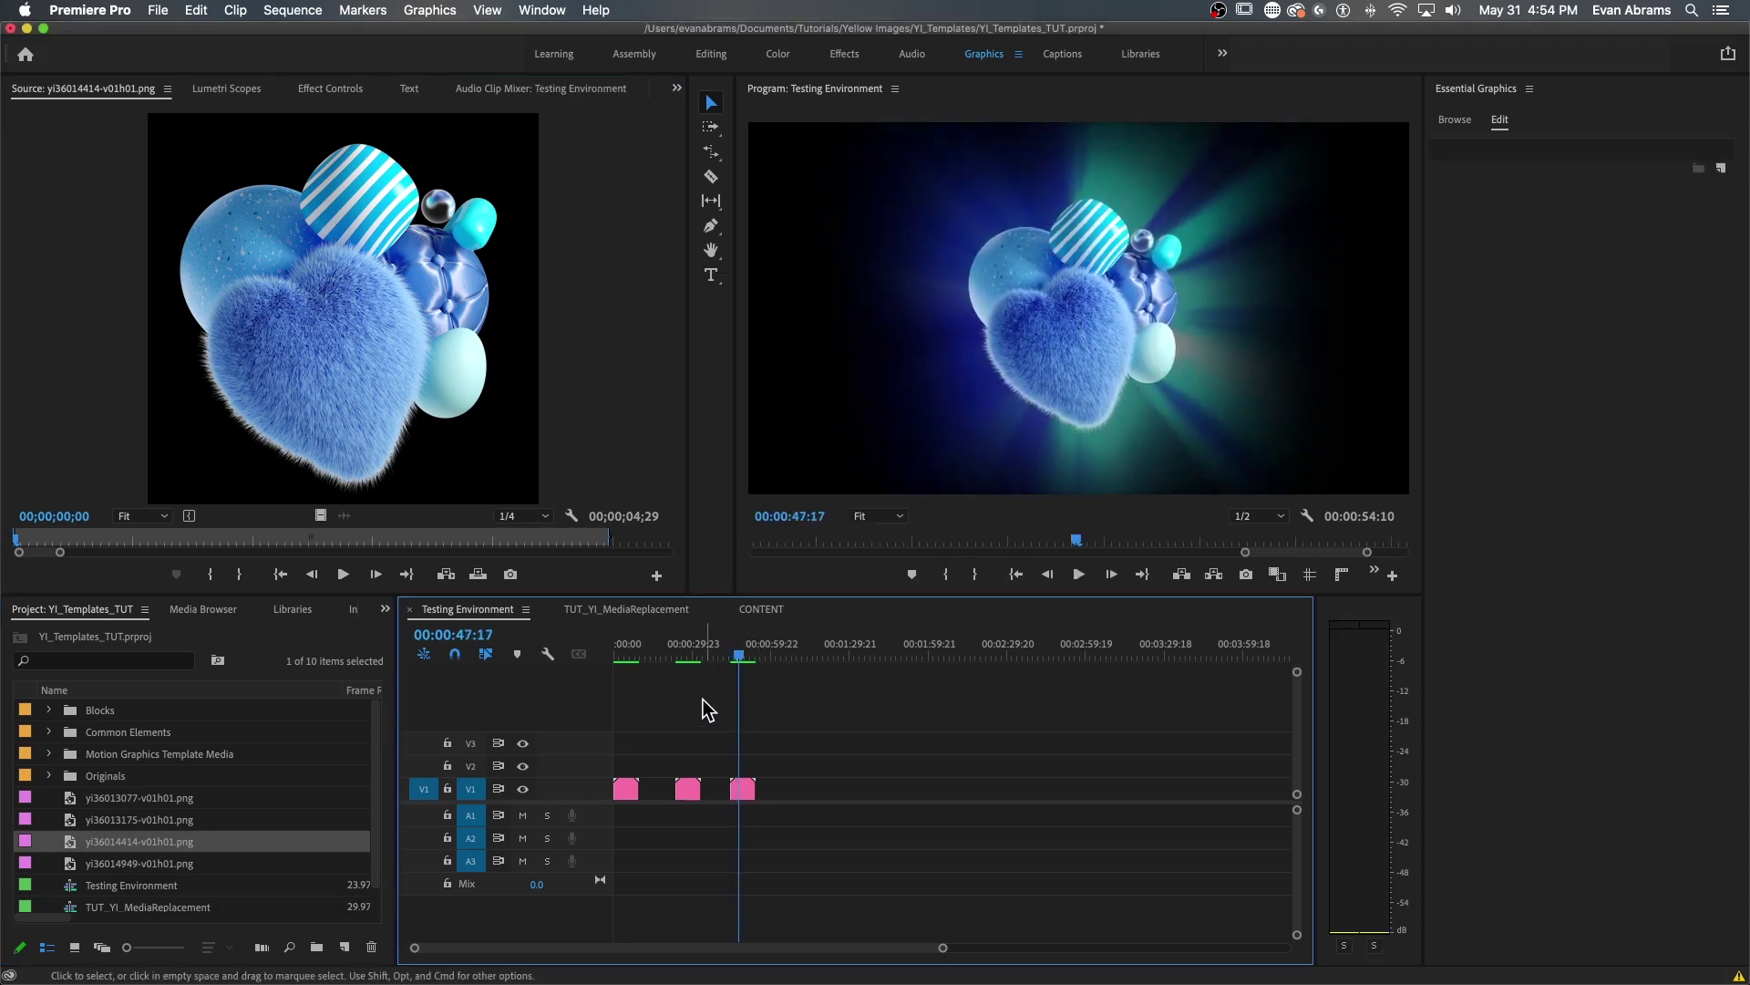
pyautogui.click(729, 651)
pyautogui.press('space')
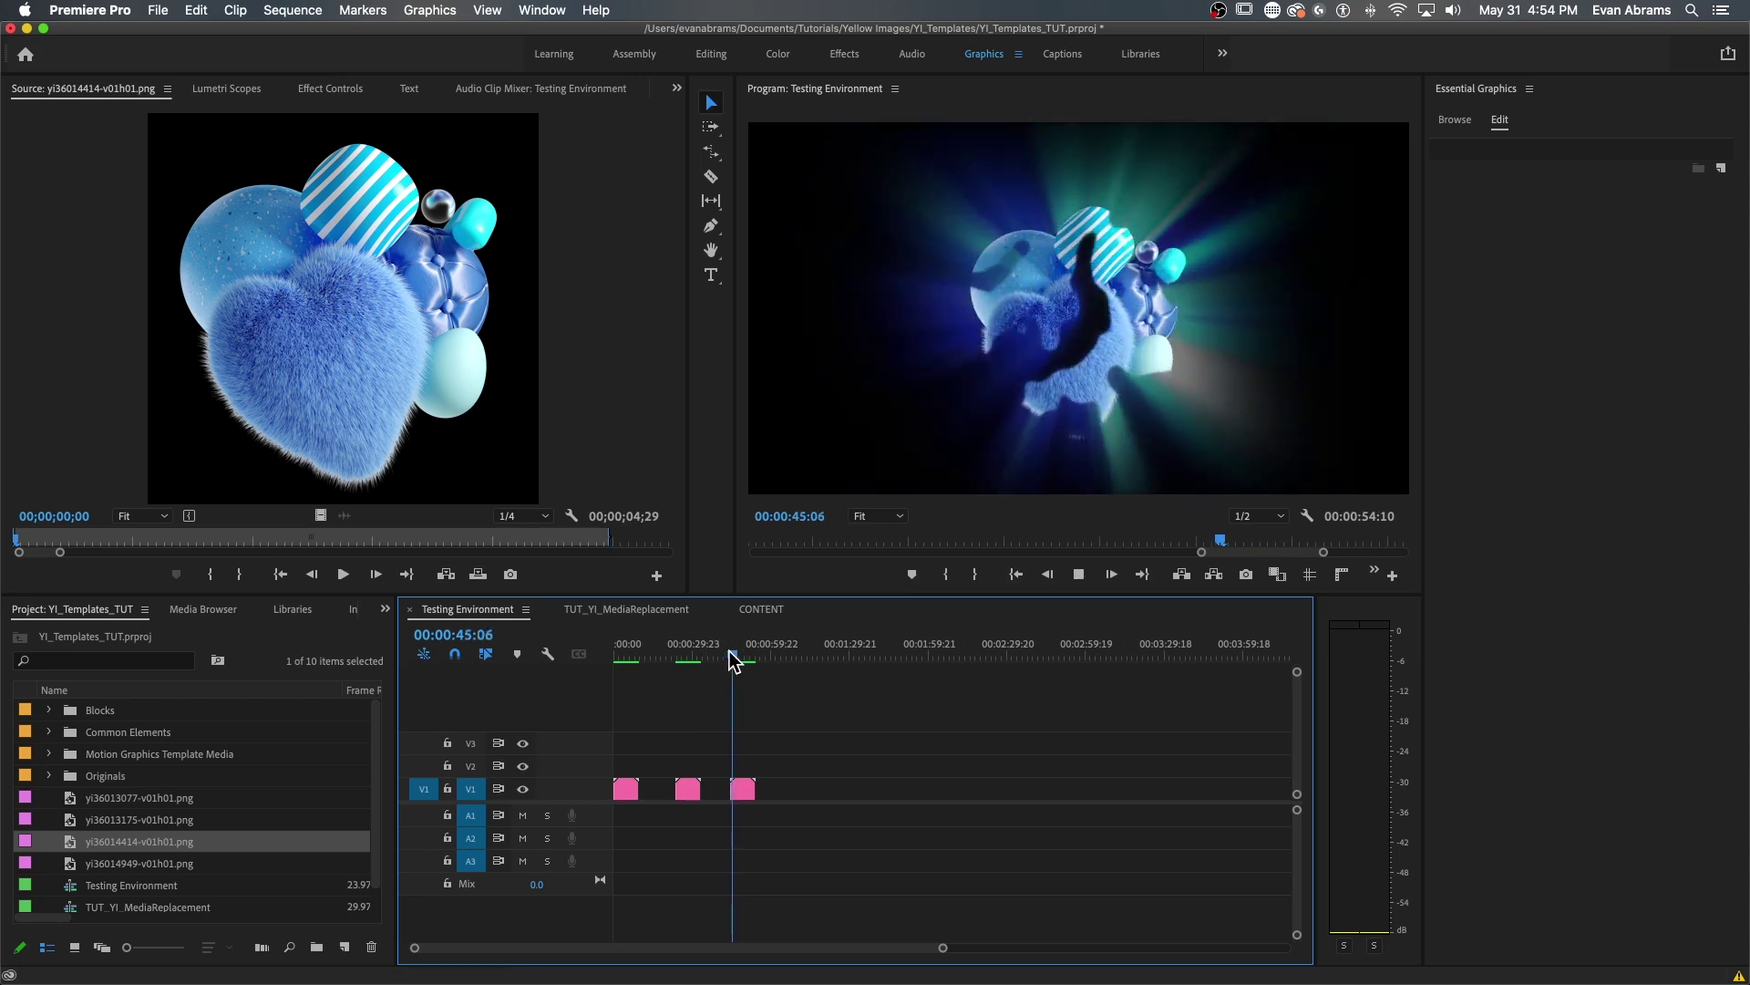
pyautogui.press('space')
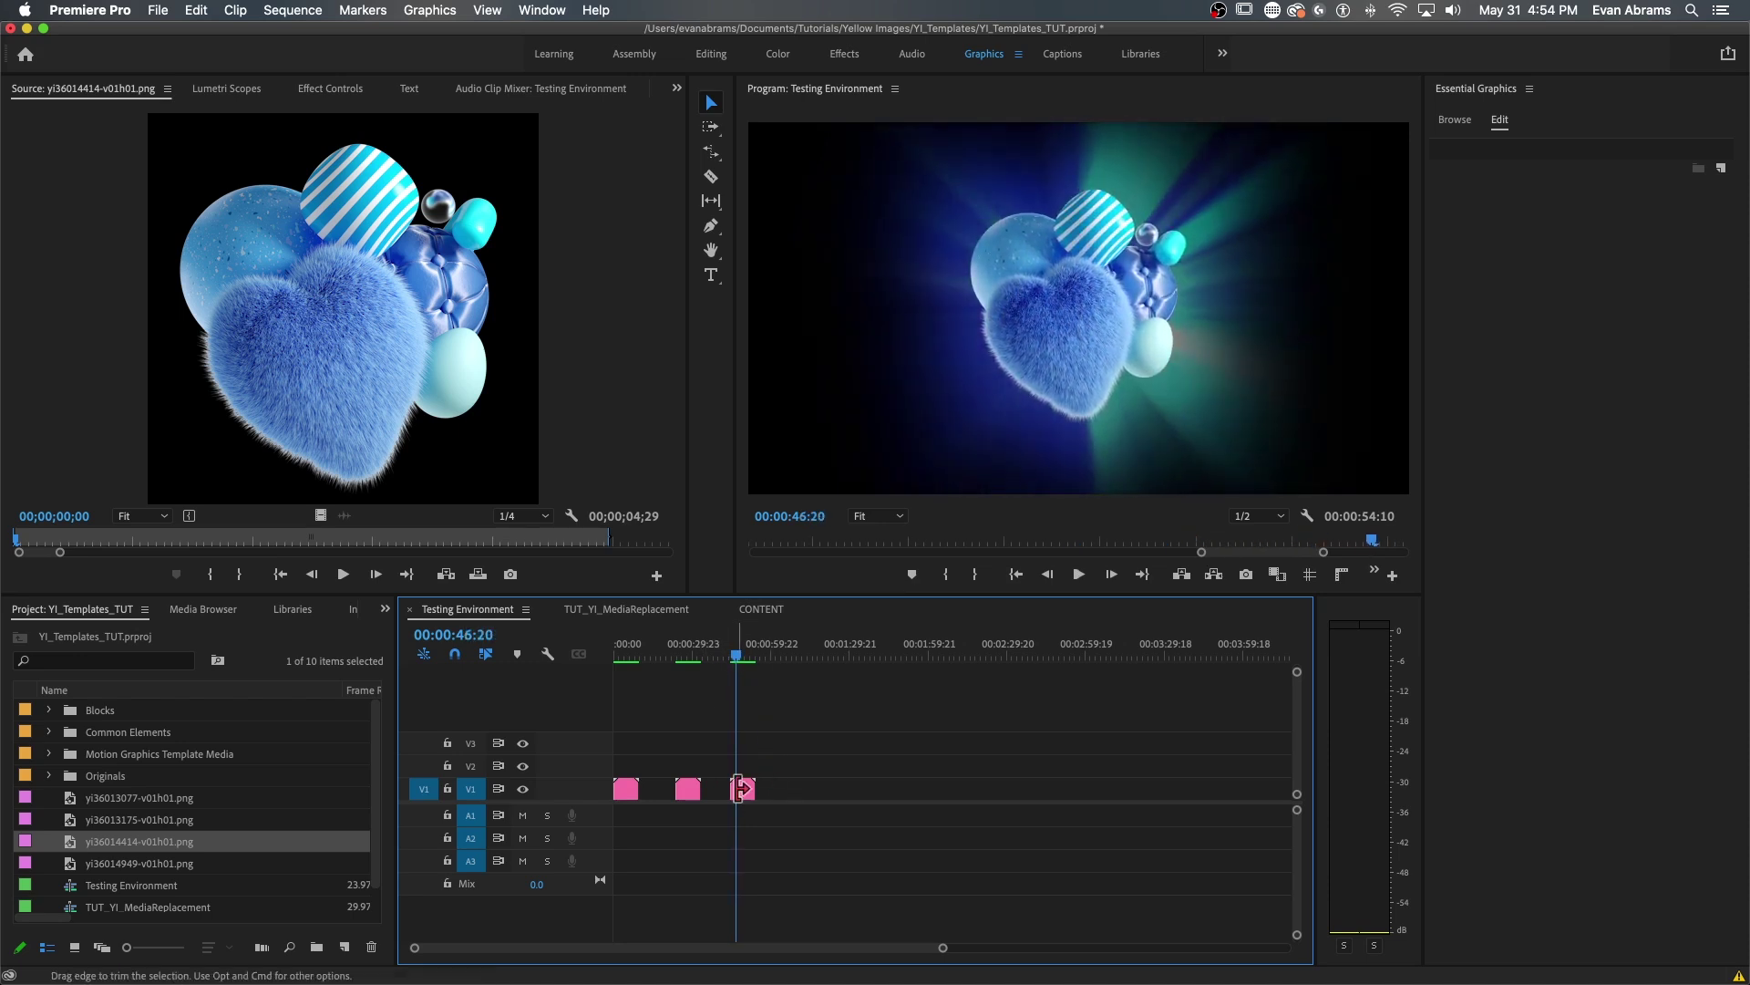
pyautogui.click(741, 791)
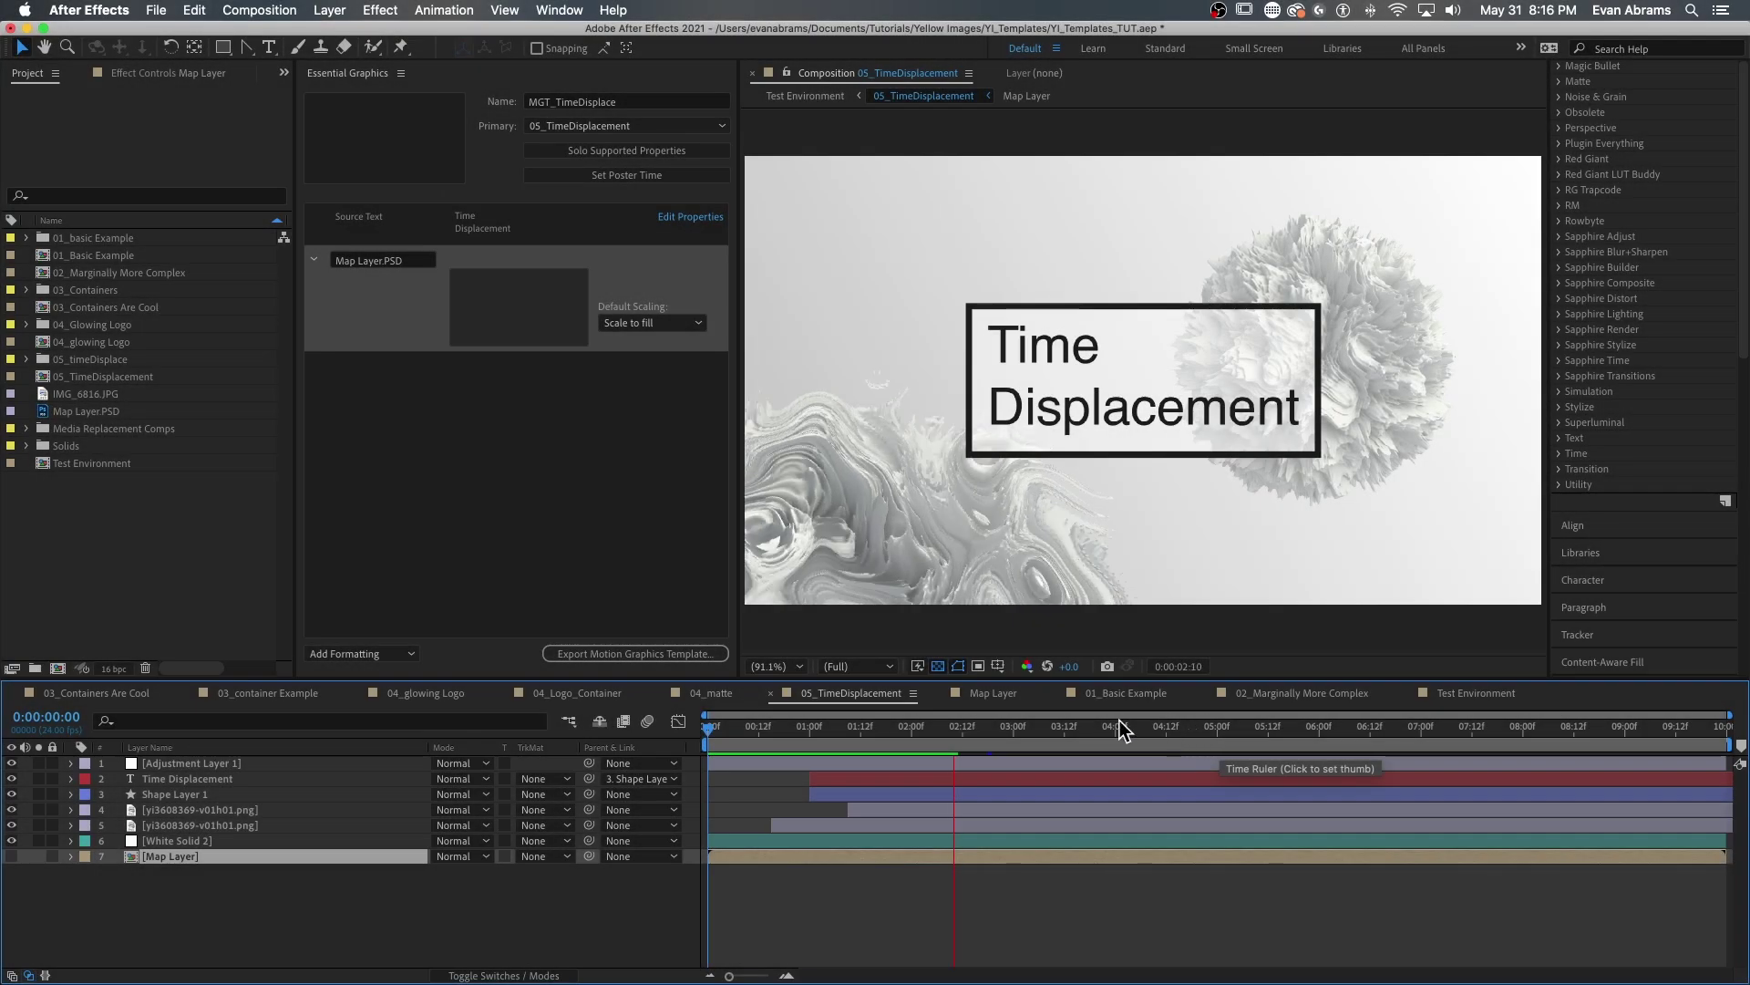
# - Toggle the Time Displacement effect on Adjustment Layer 1 off and on to compare
pyautogui.moveTo(948, 729); pyautogui.dragTo(915, 716)
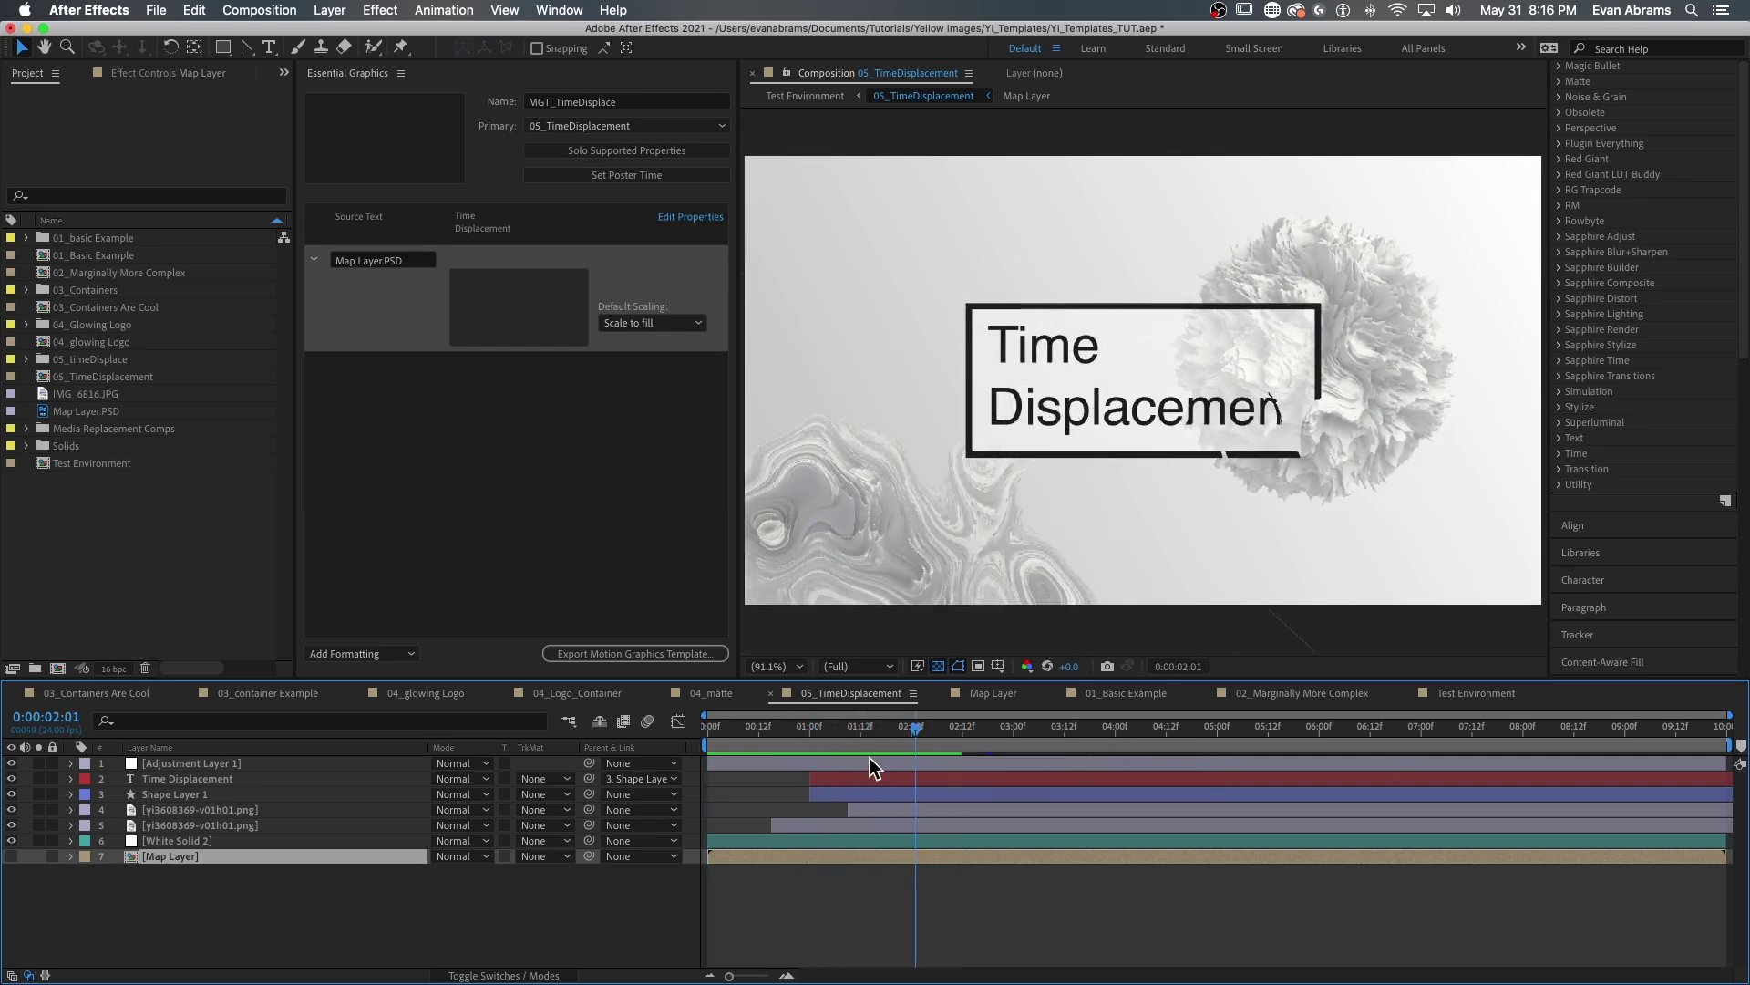
pyautogui.click(860, 762)
pyautogui.click(176, 73)
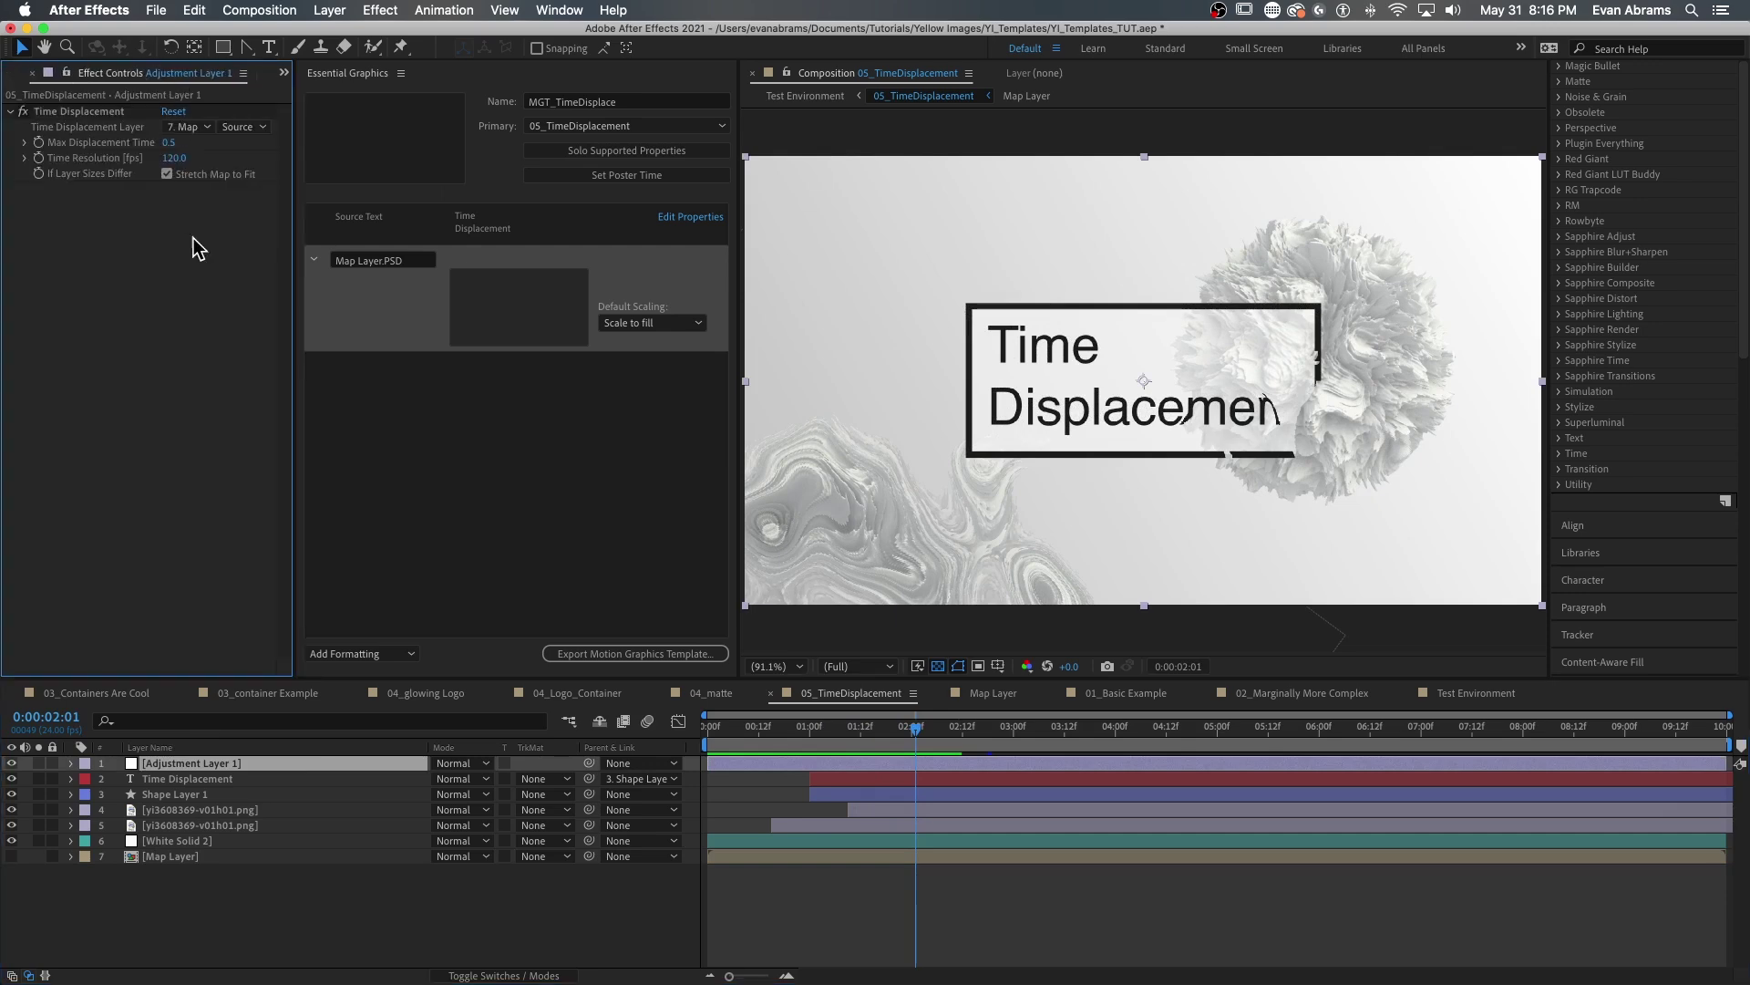
pyautogui.click(54, 111)
pyautogui.click(25, 111)
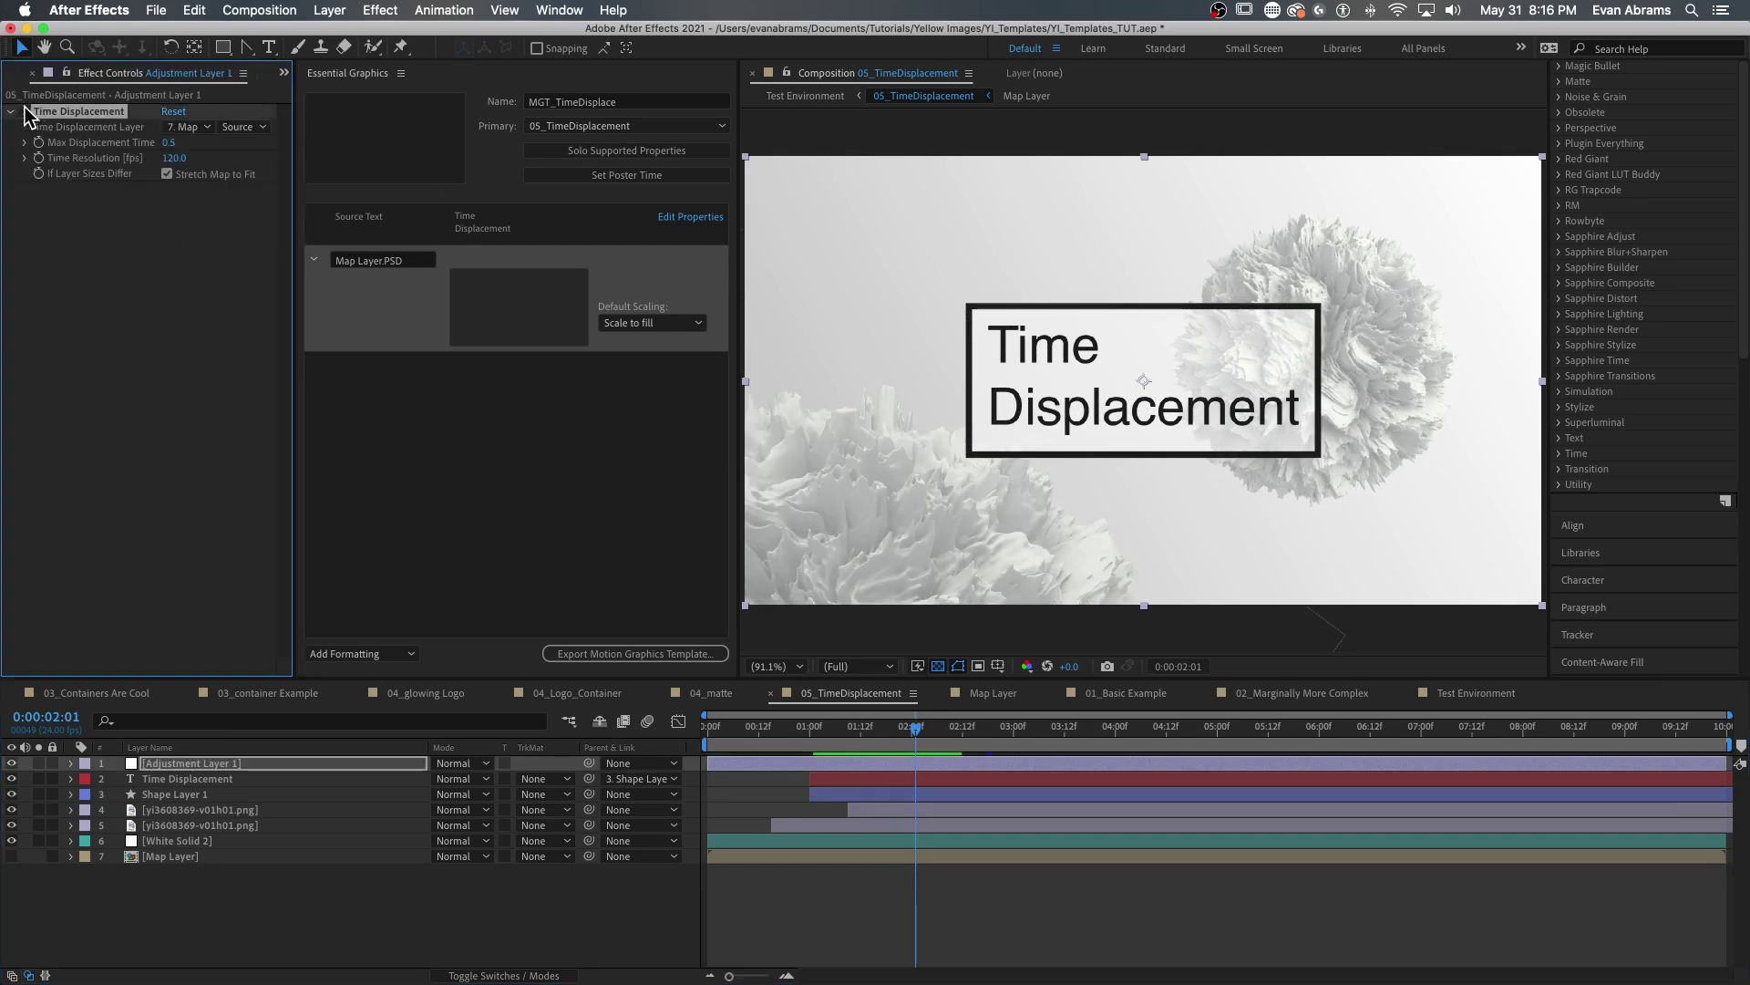
pyautogui.click(25, 111)
pyautogui.click(24, 112)
# - Keep Map Layer as the displacement source and add Map Layer.PSD to Essential Graphics
pyautogui.click(190, 133)
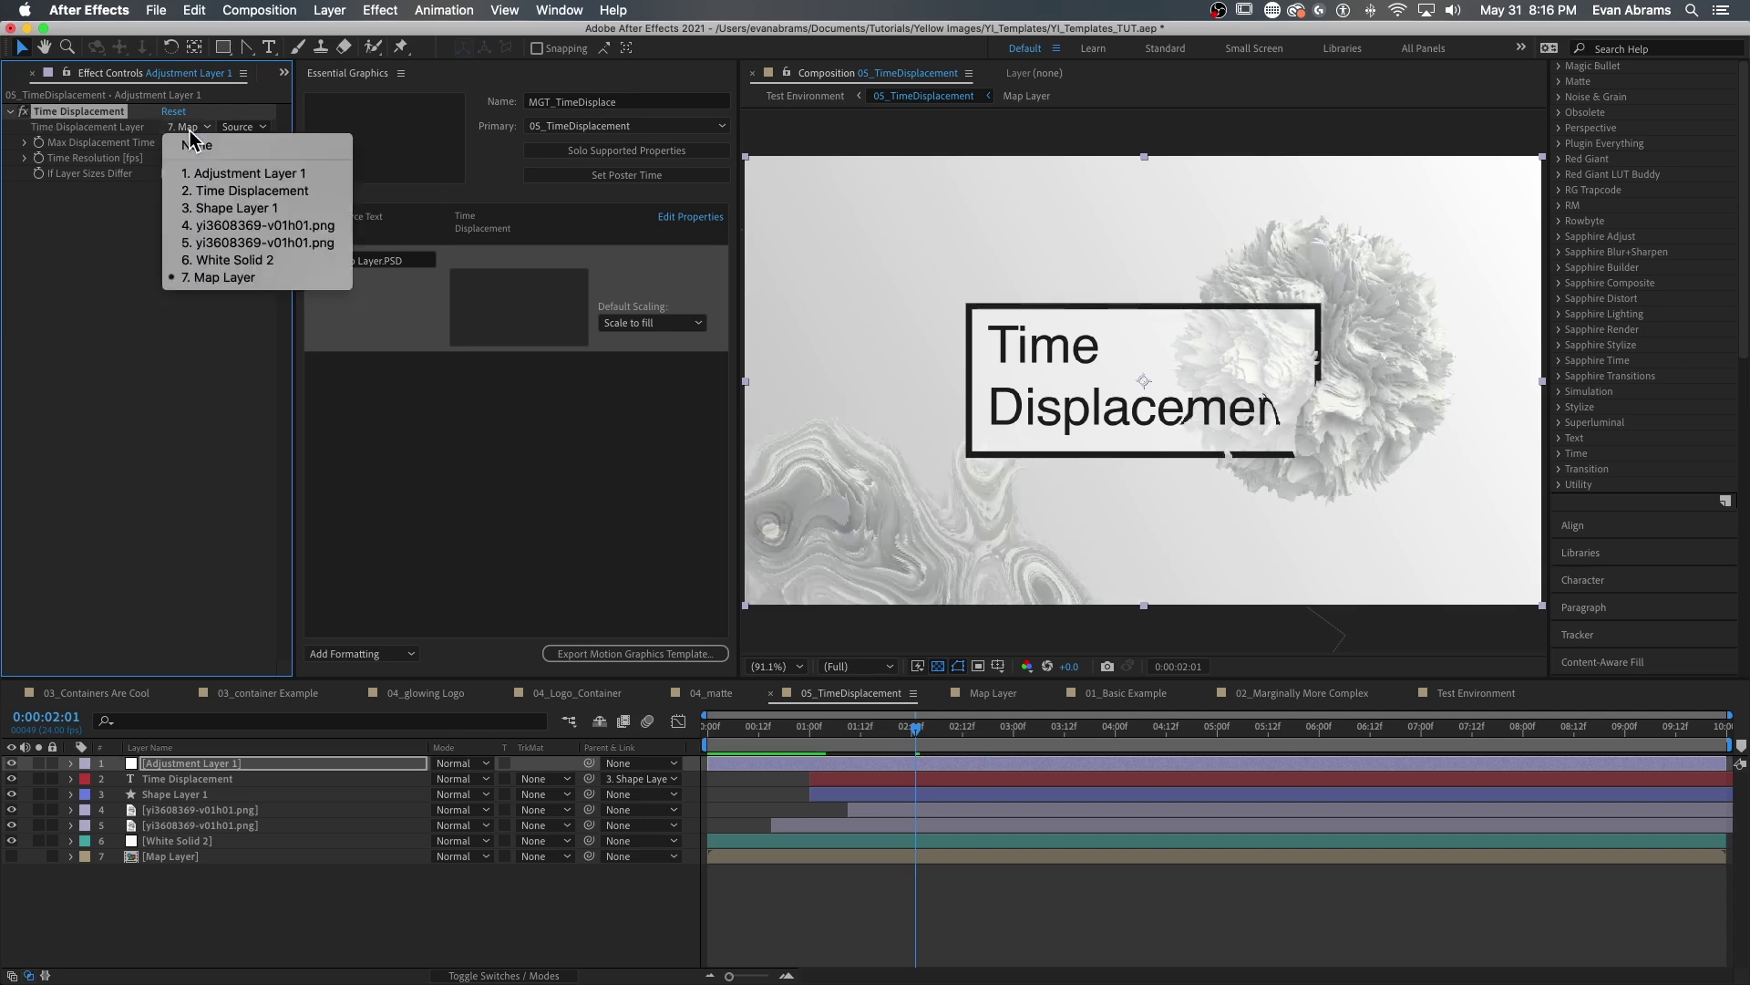
pyautogui.click(254, 279)
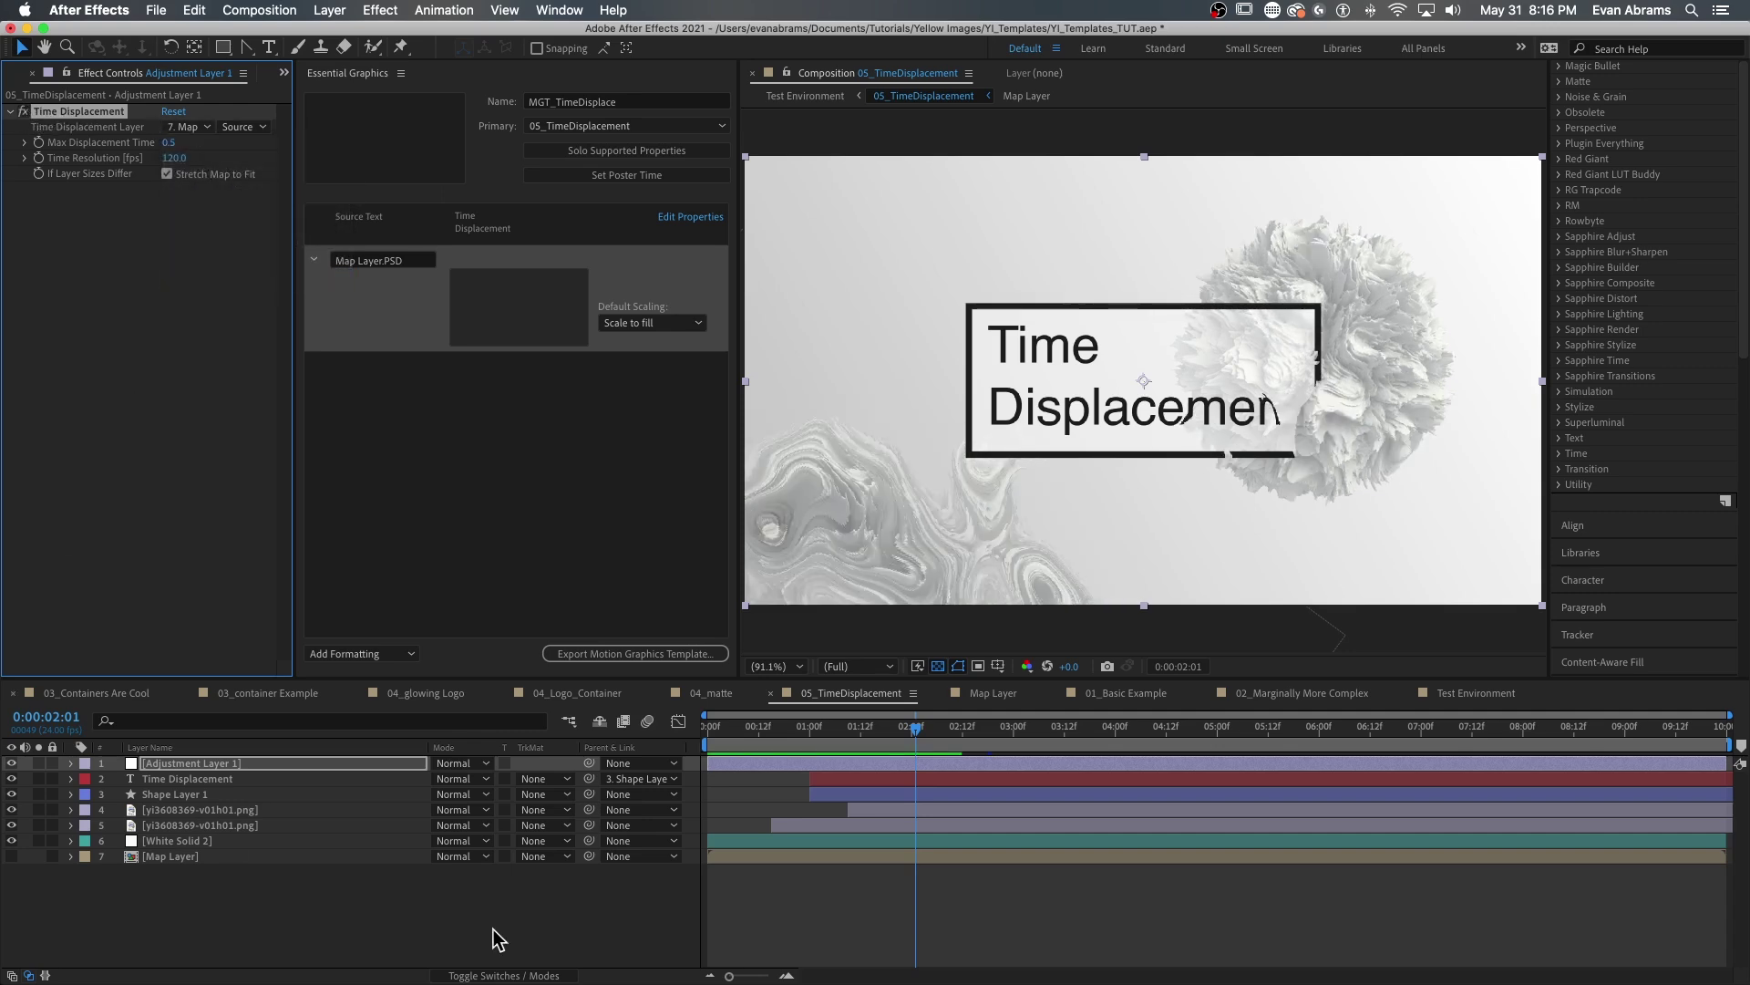
pyautogui.doubleClick(1013, 855)
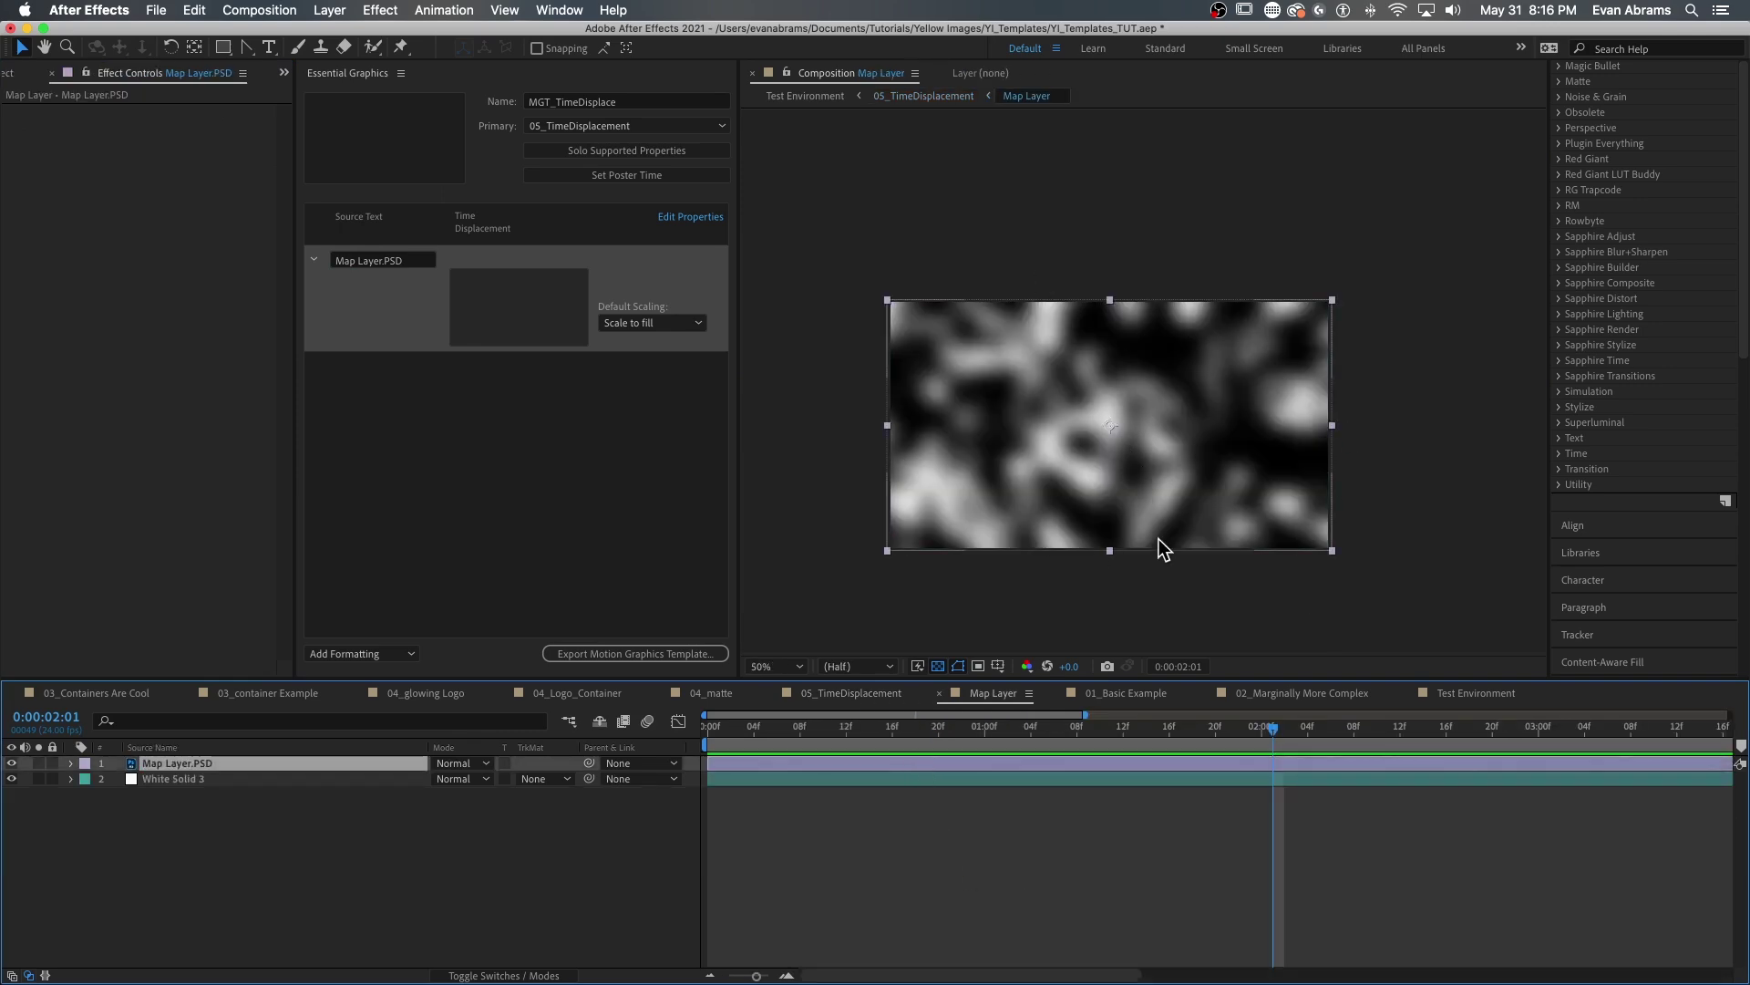
pyautogui.moveTo(192, 764); pyautogui.dragTo(421, 301)
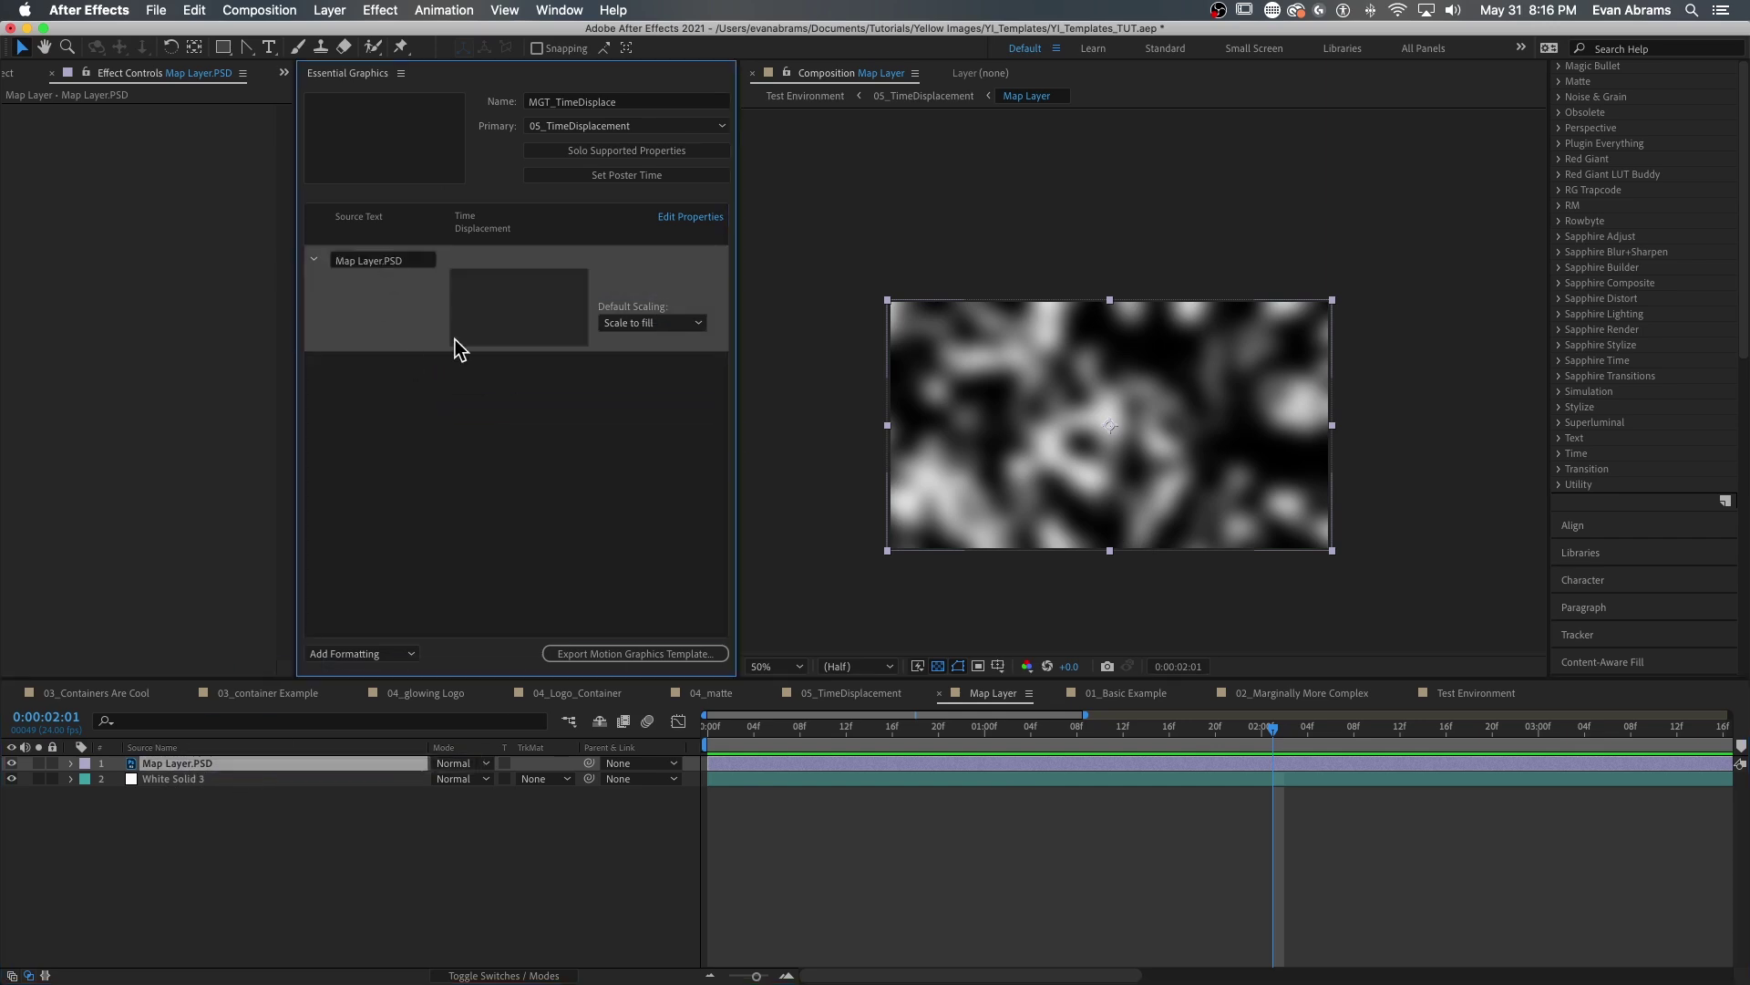
# - Return through 05_TimeDisplacement to the Test Environment composition
pyautogui.click(804, 836)
pyautogui.press('Tab')
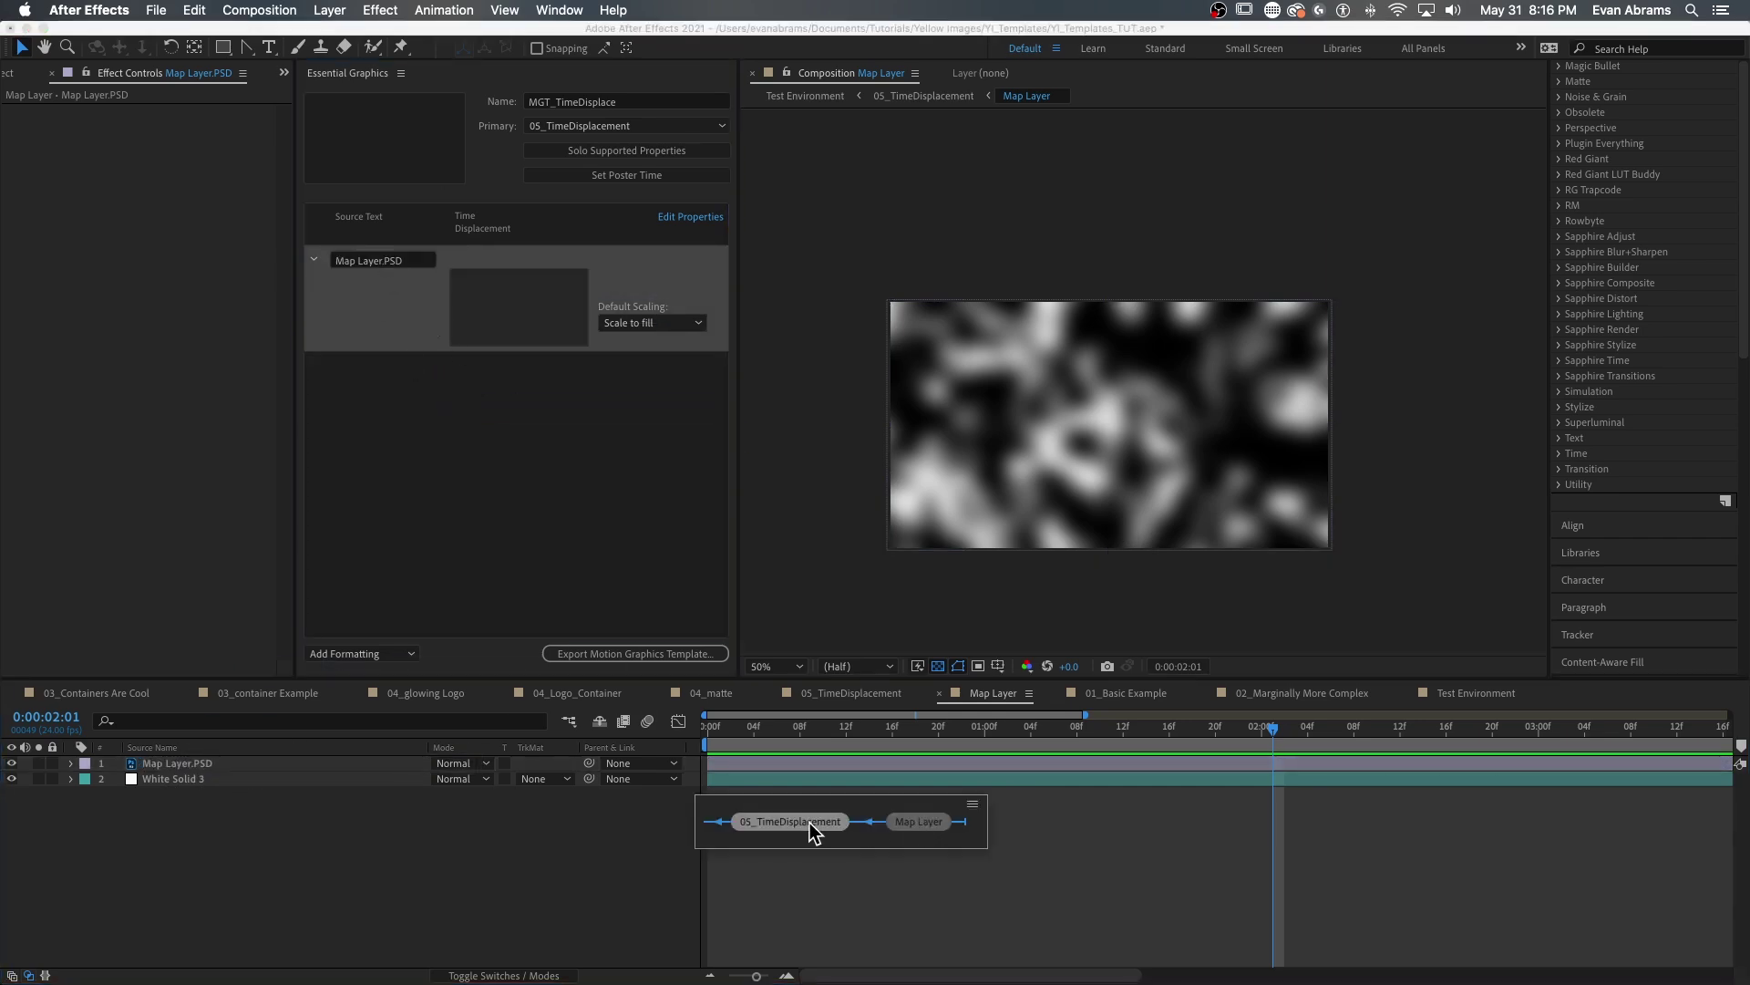
pyautogui.click(803, 829)
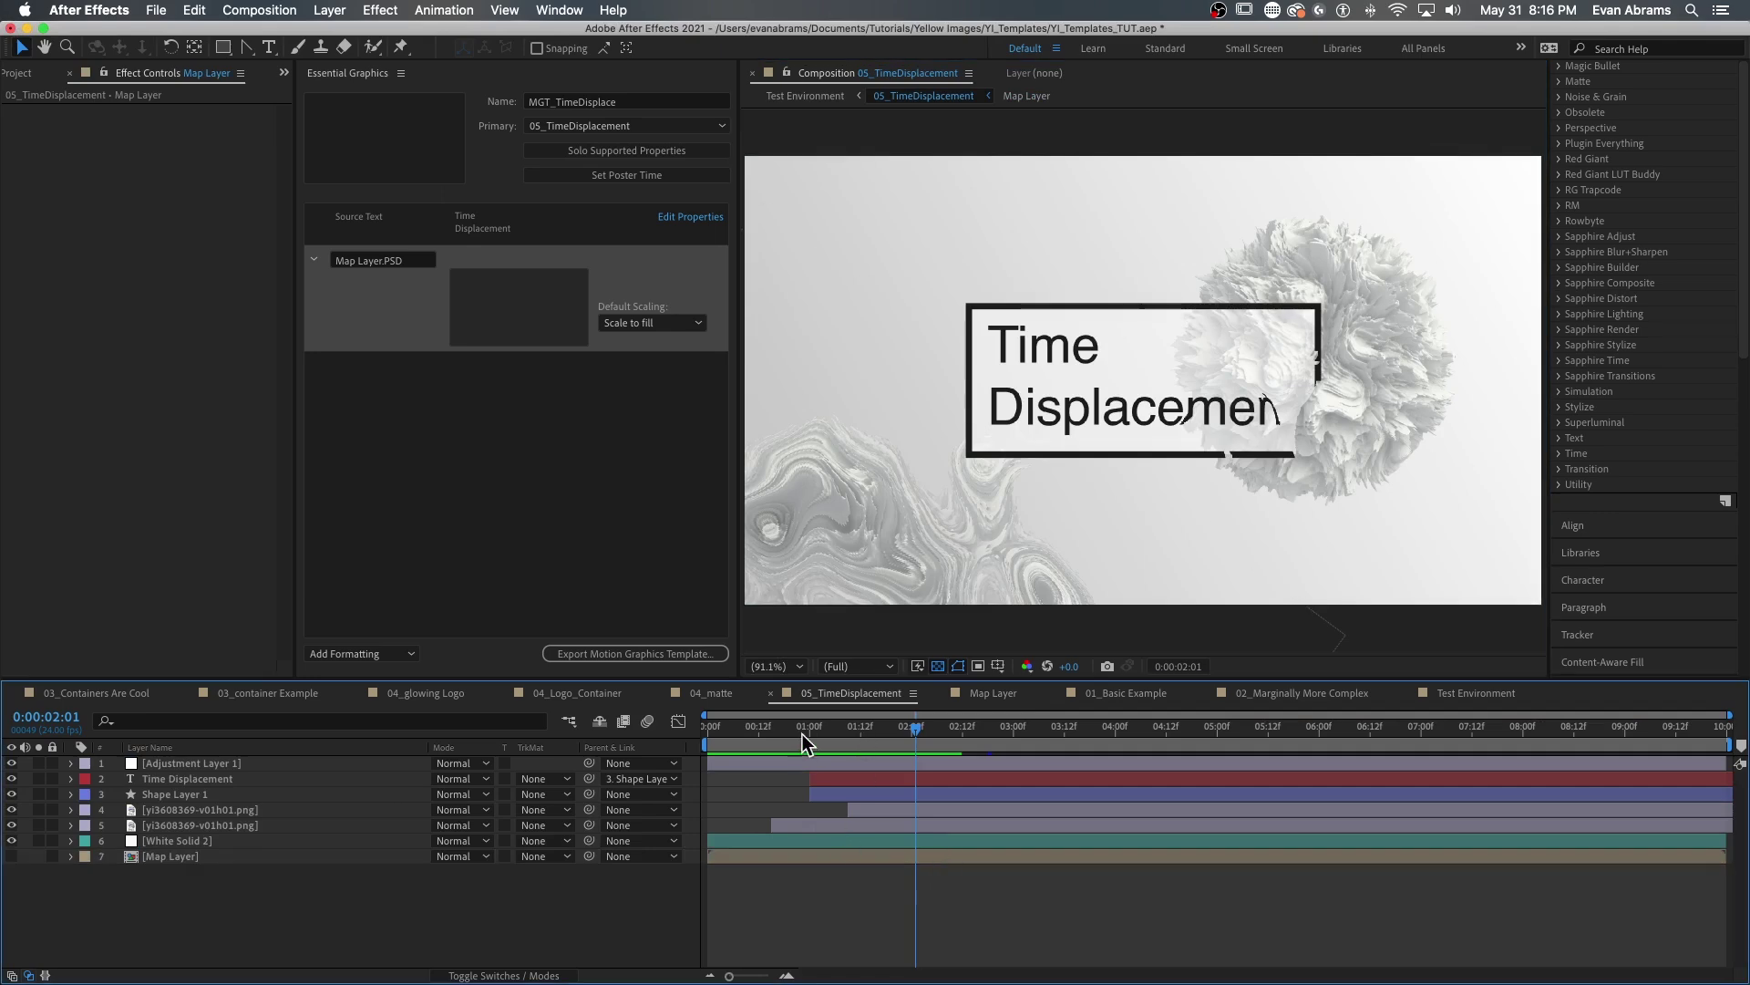
pyautogui.press('Tab')
pyautogui.click(730, 793)
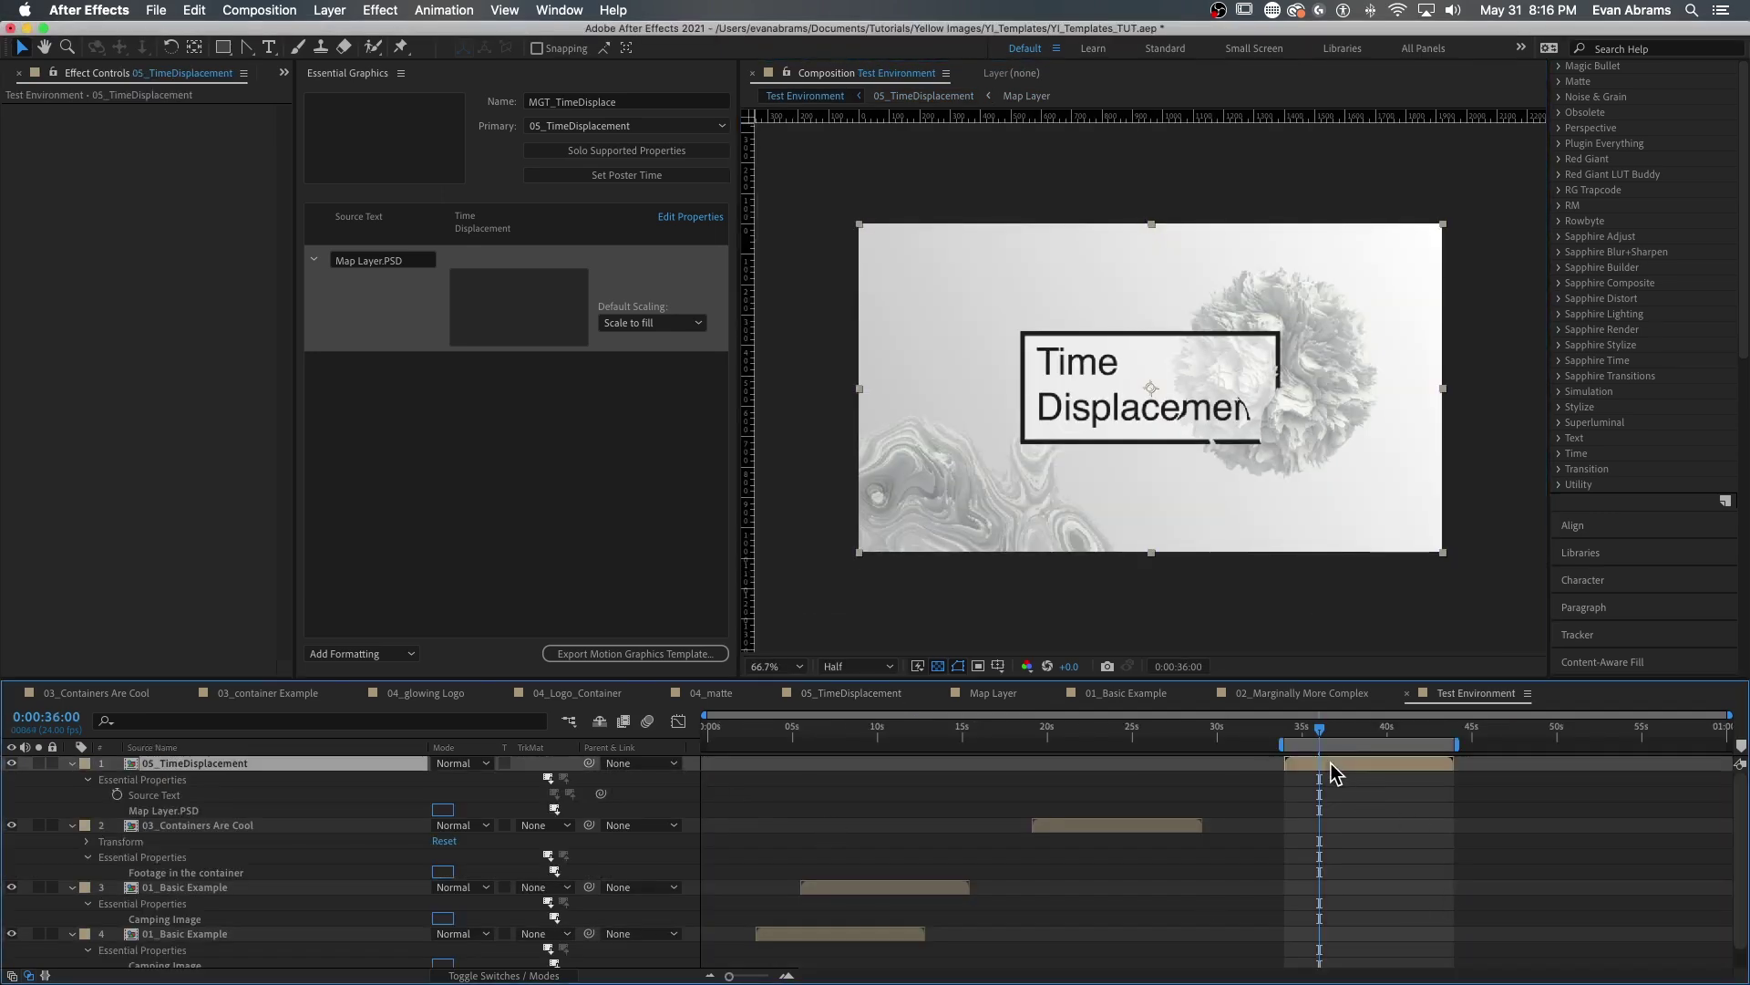
# - Replace the Map Layer.PSD property with the IMG_6816.JPG dog photo and preview it
pyautogui.click(233, 808)
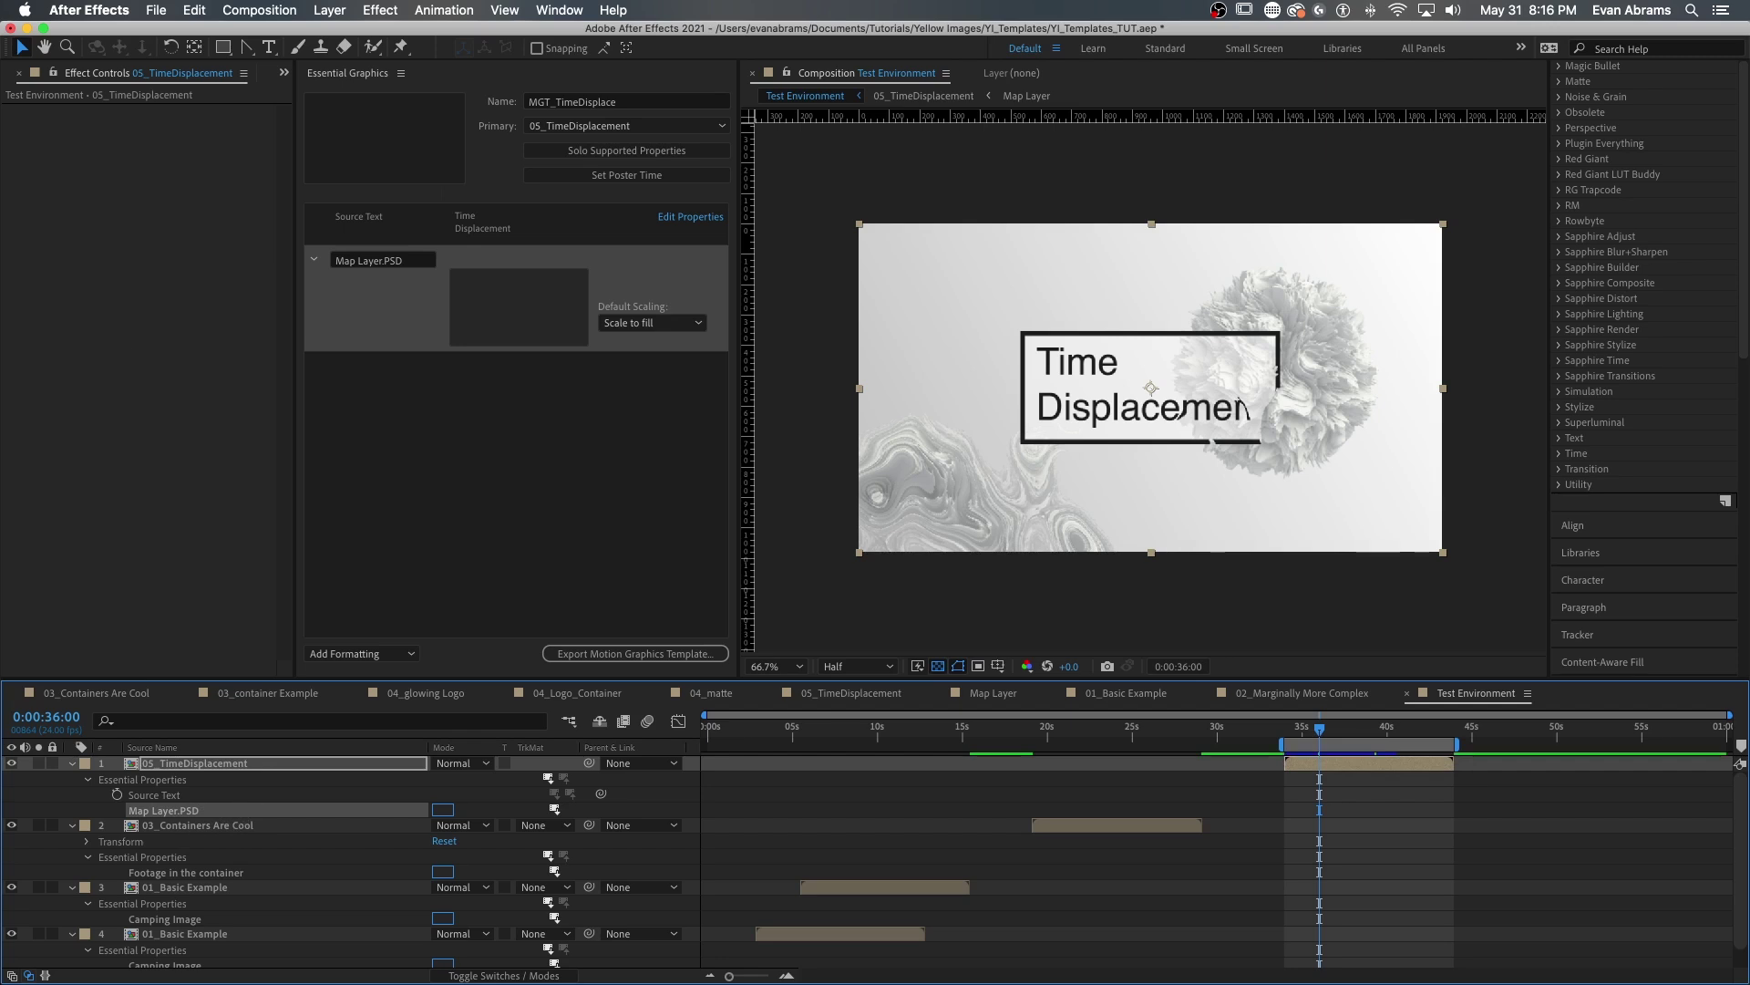
pyautogui.click(284, 73)
pyautogui.click(328, 95)
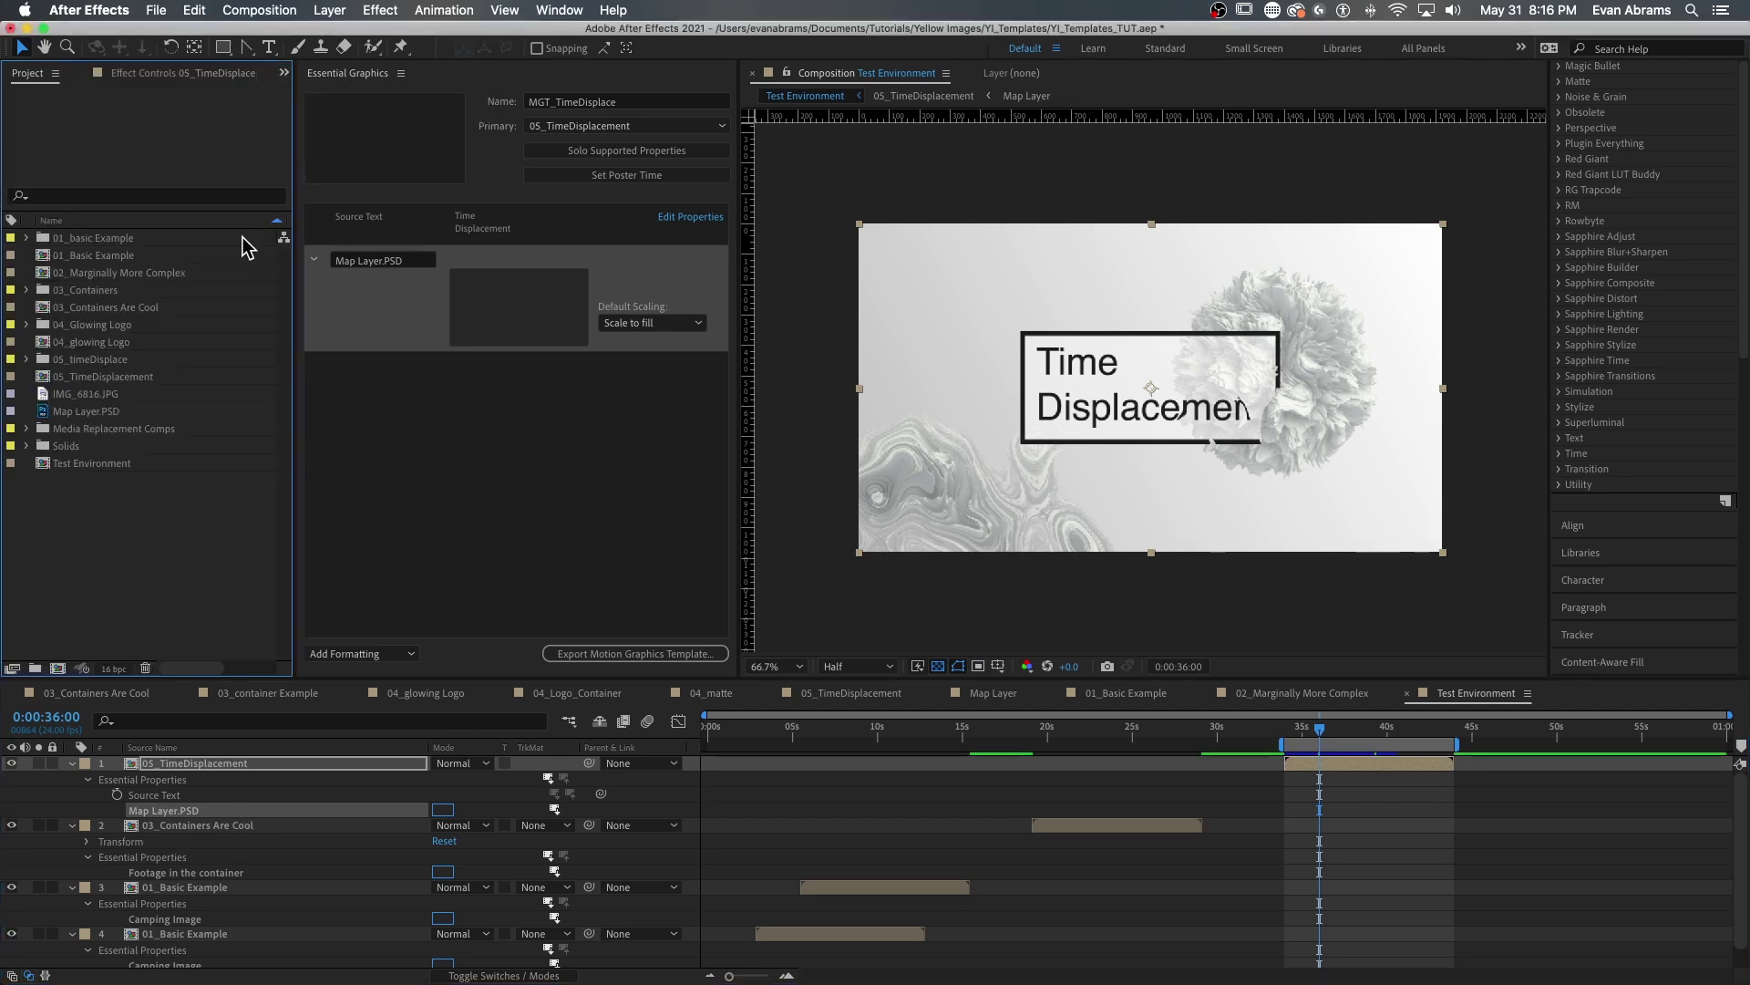
pyautogui.doubleClick(70, 394)
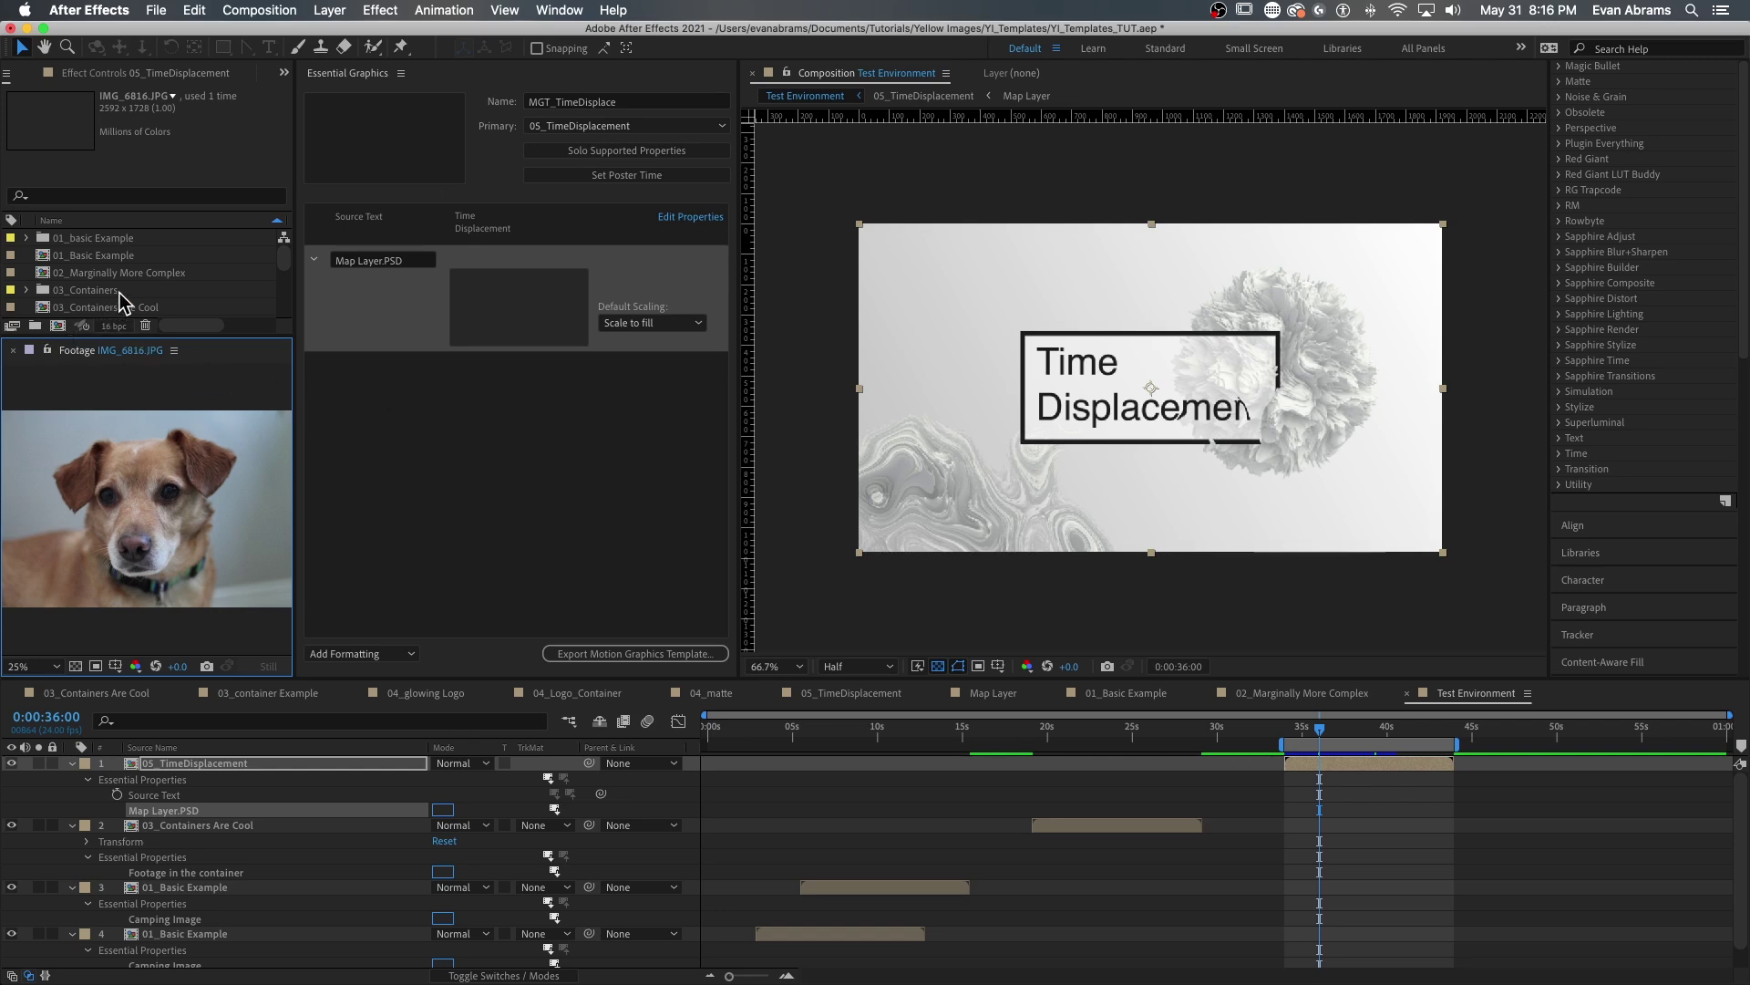
pyautogui.scroll(-3, 124, 301)
pyautogui.moveTo(117, 290); pyautogui.dragTo(227, 814)
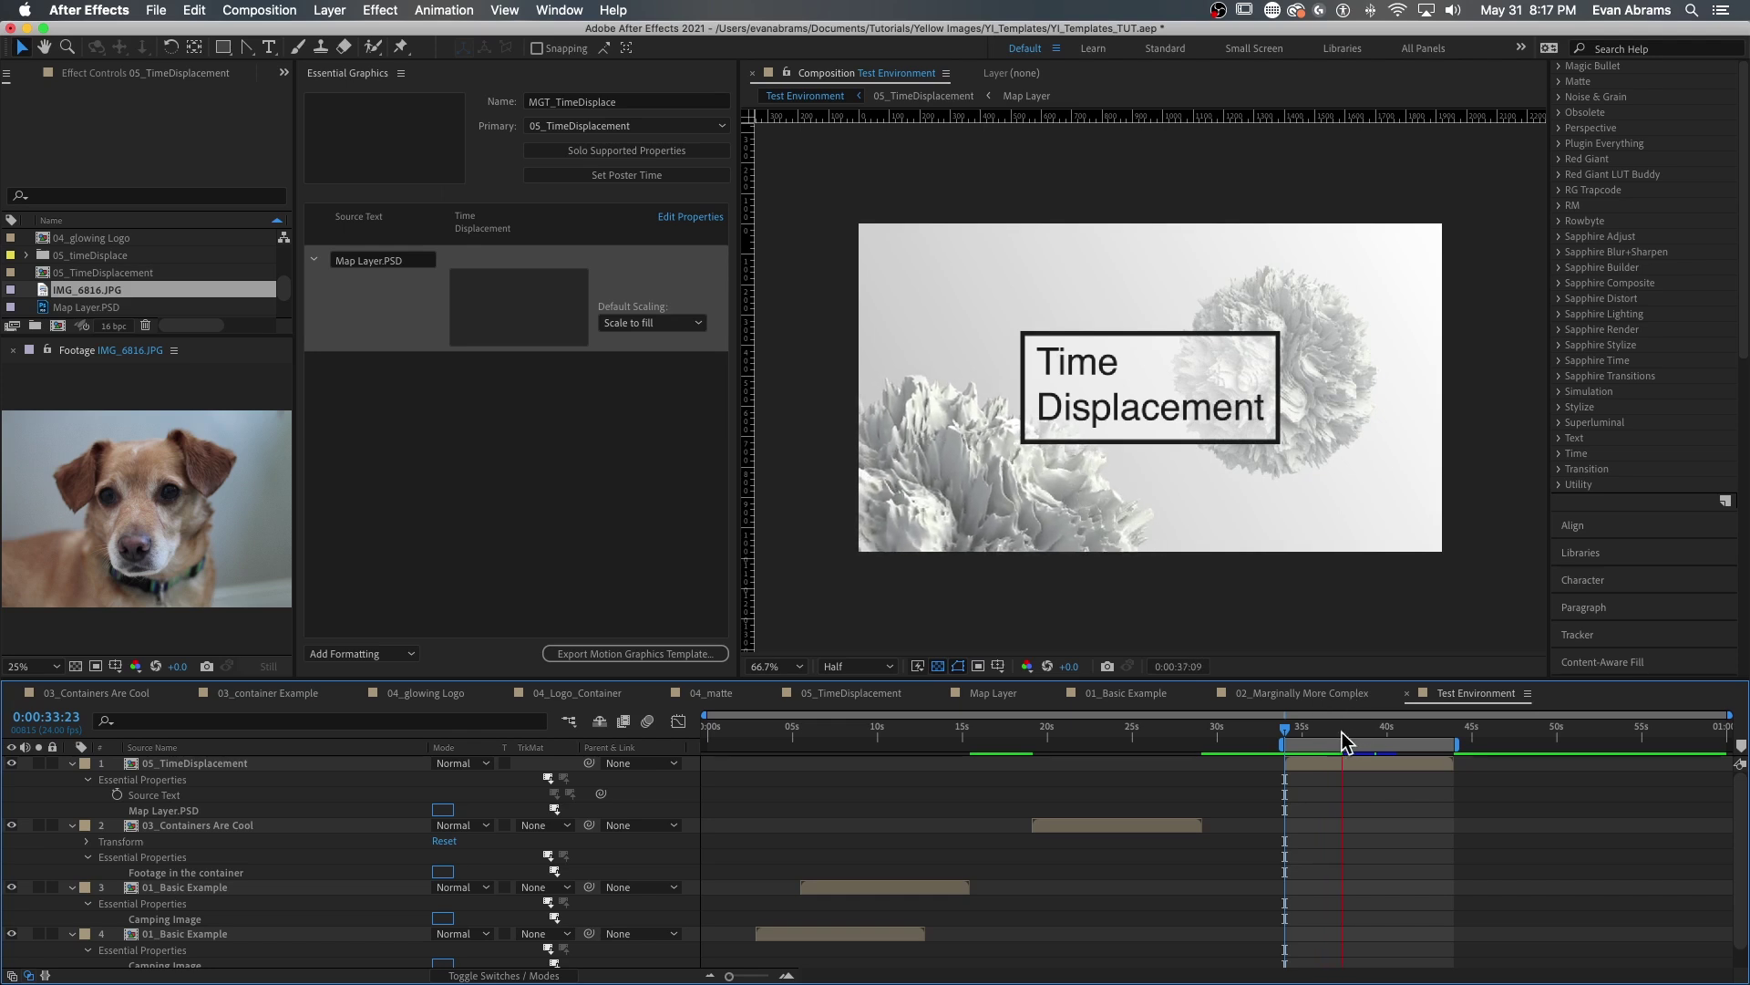
pyautogui.press('space')
pyautogui.press('space')
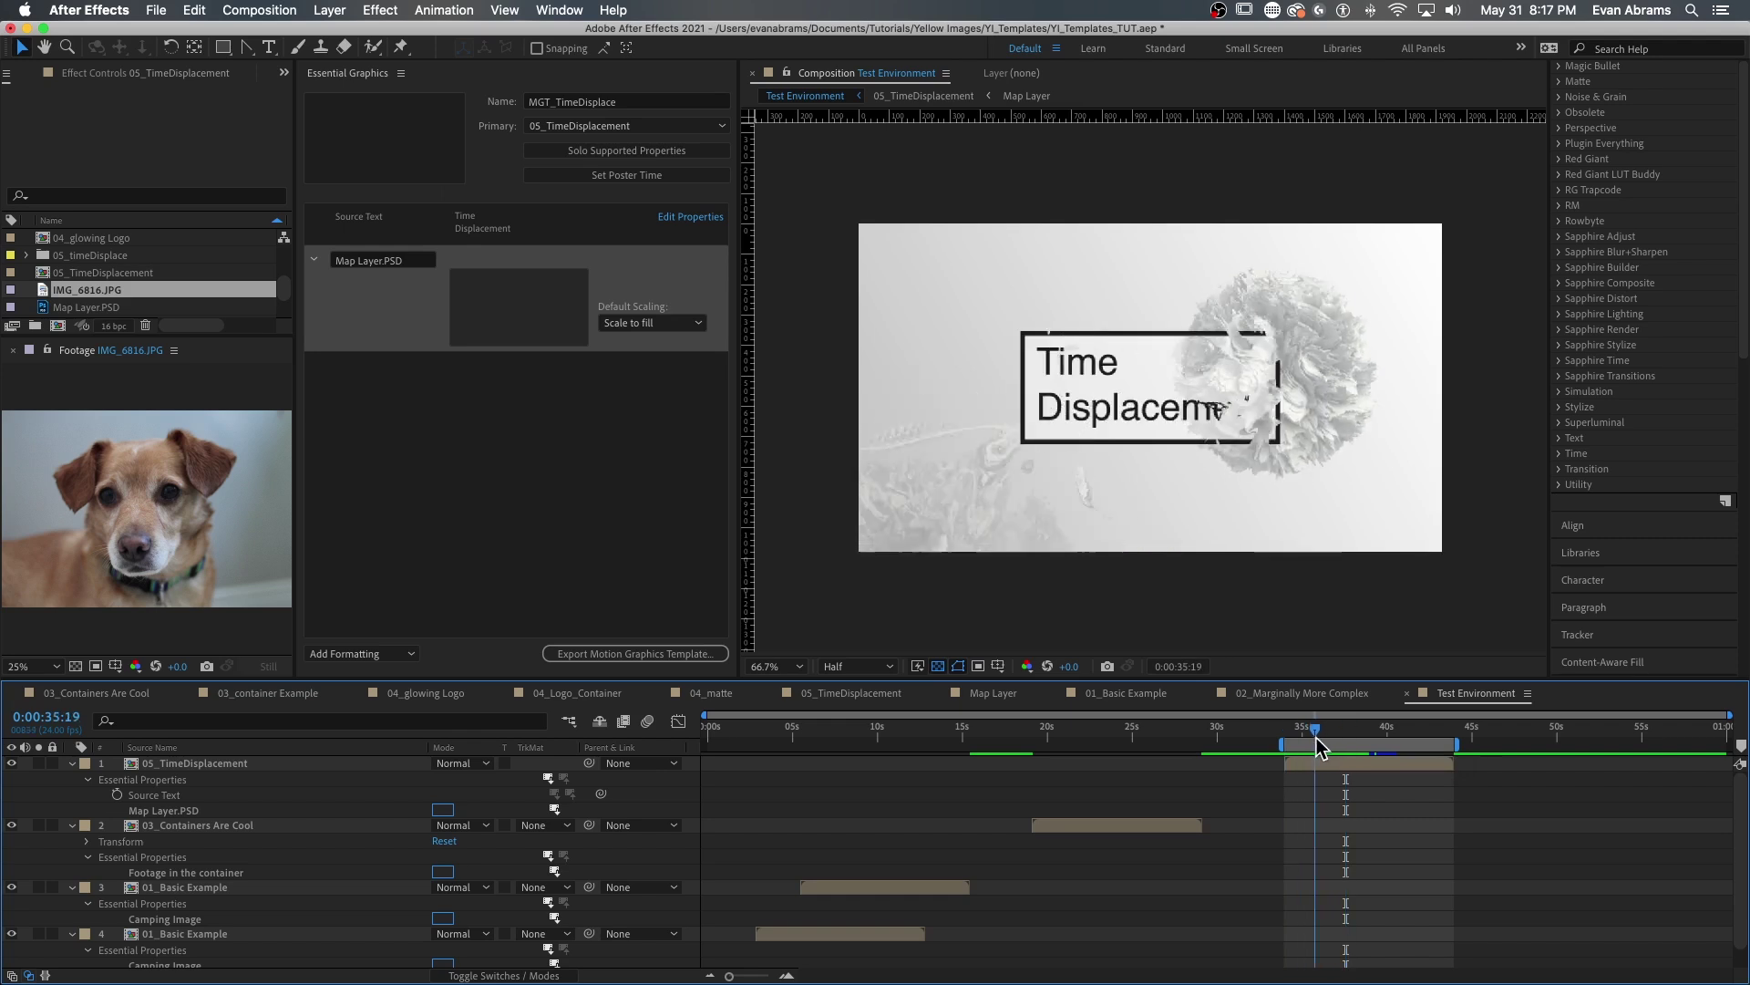
# - End the work area at 0:00:37:12 and preview the shortened range
pyautogui.click(1345, 734)
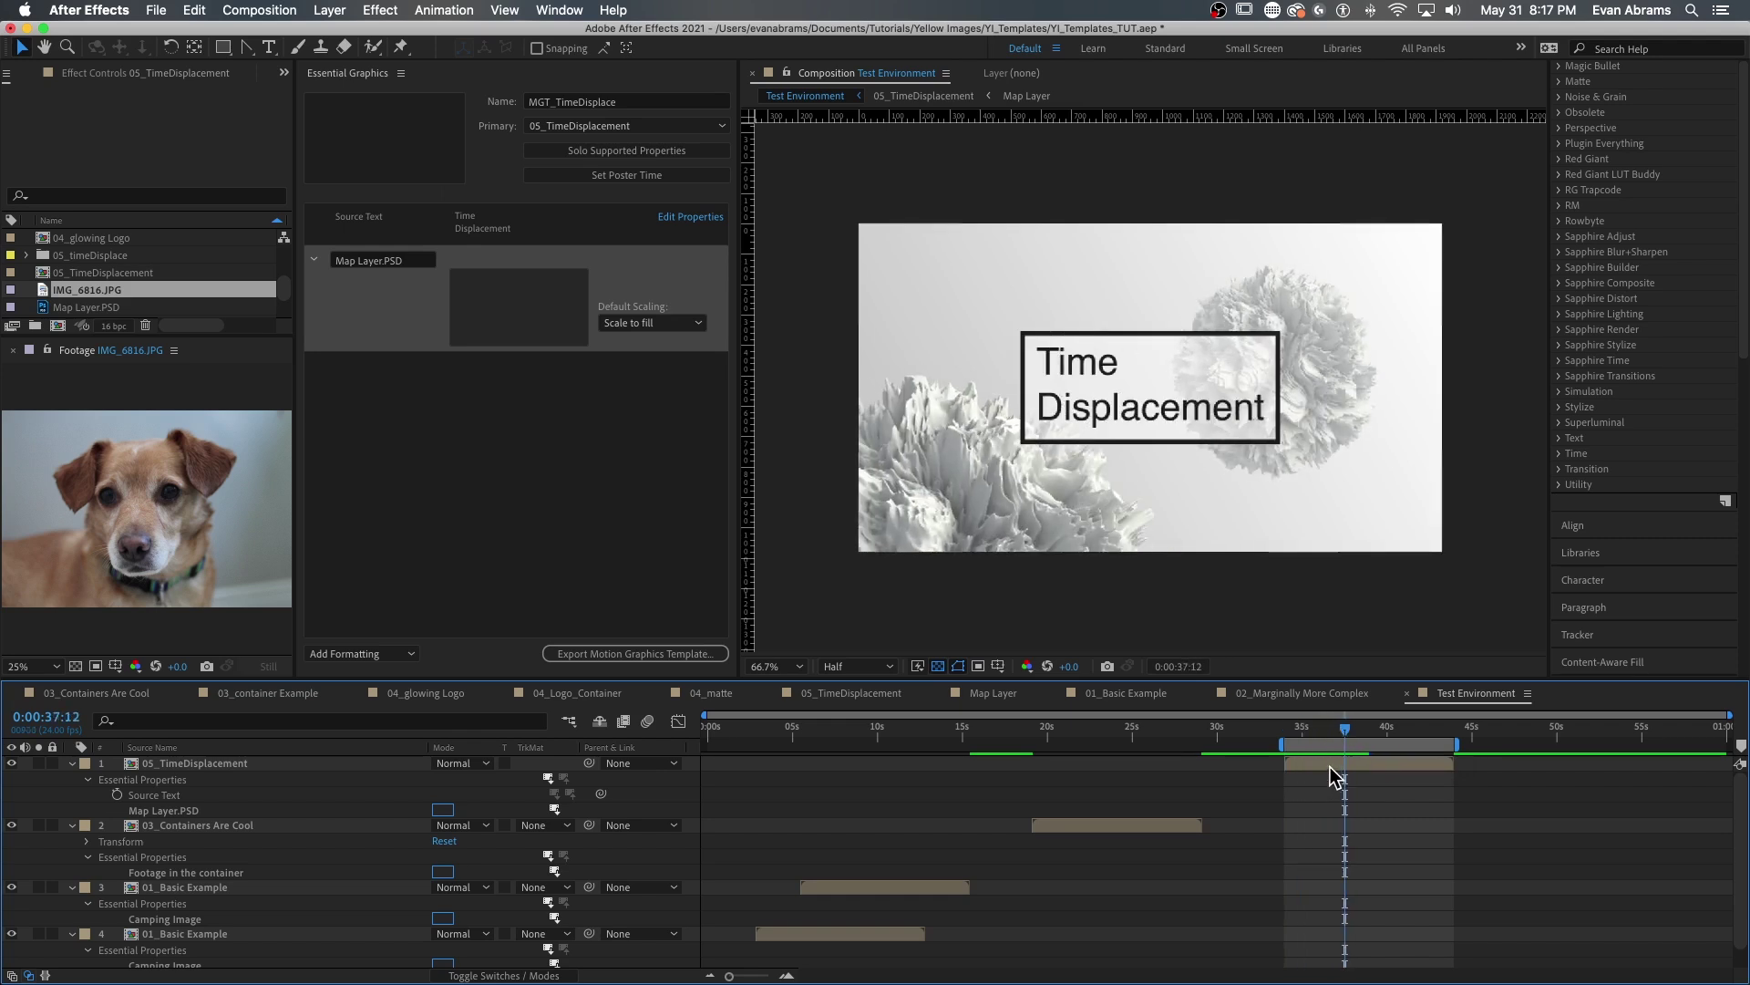
pyautogui.press('n')
pyautogui.press('space')
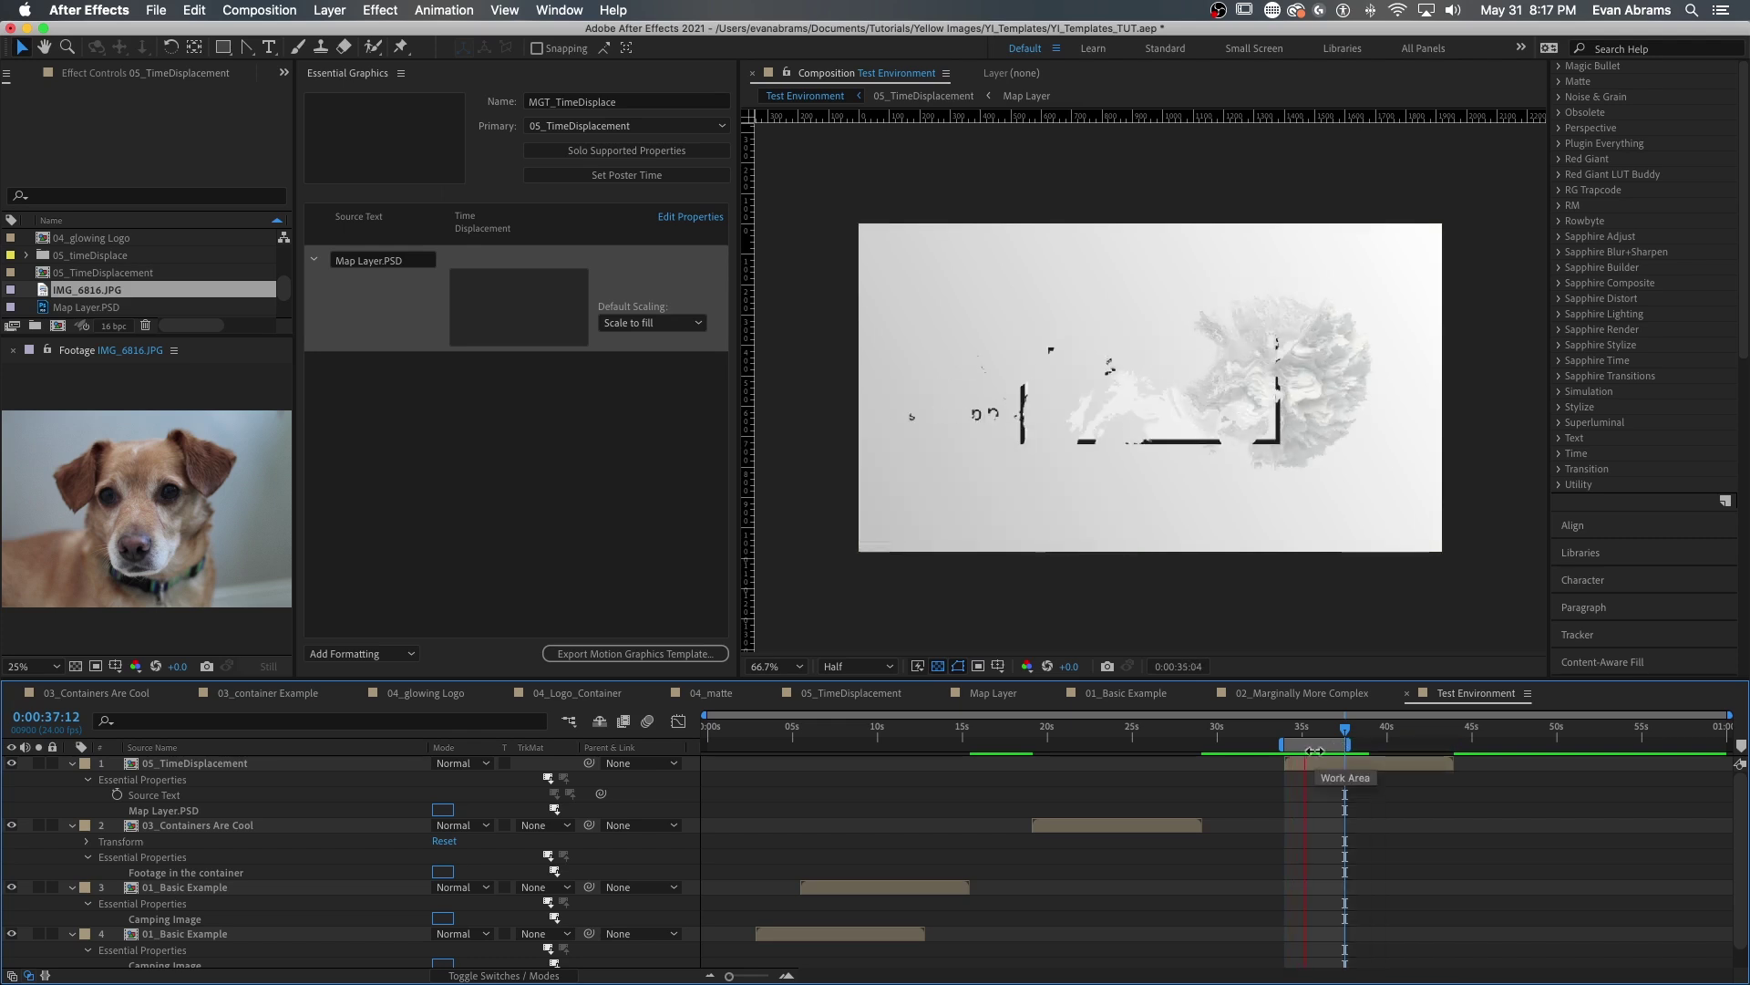